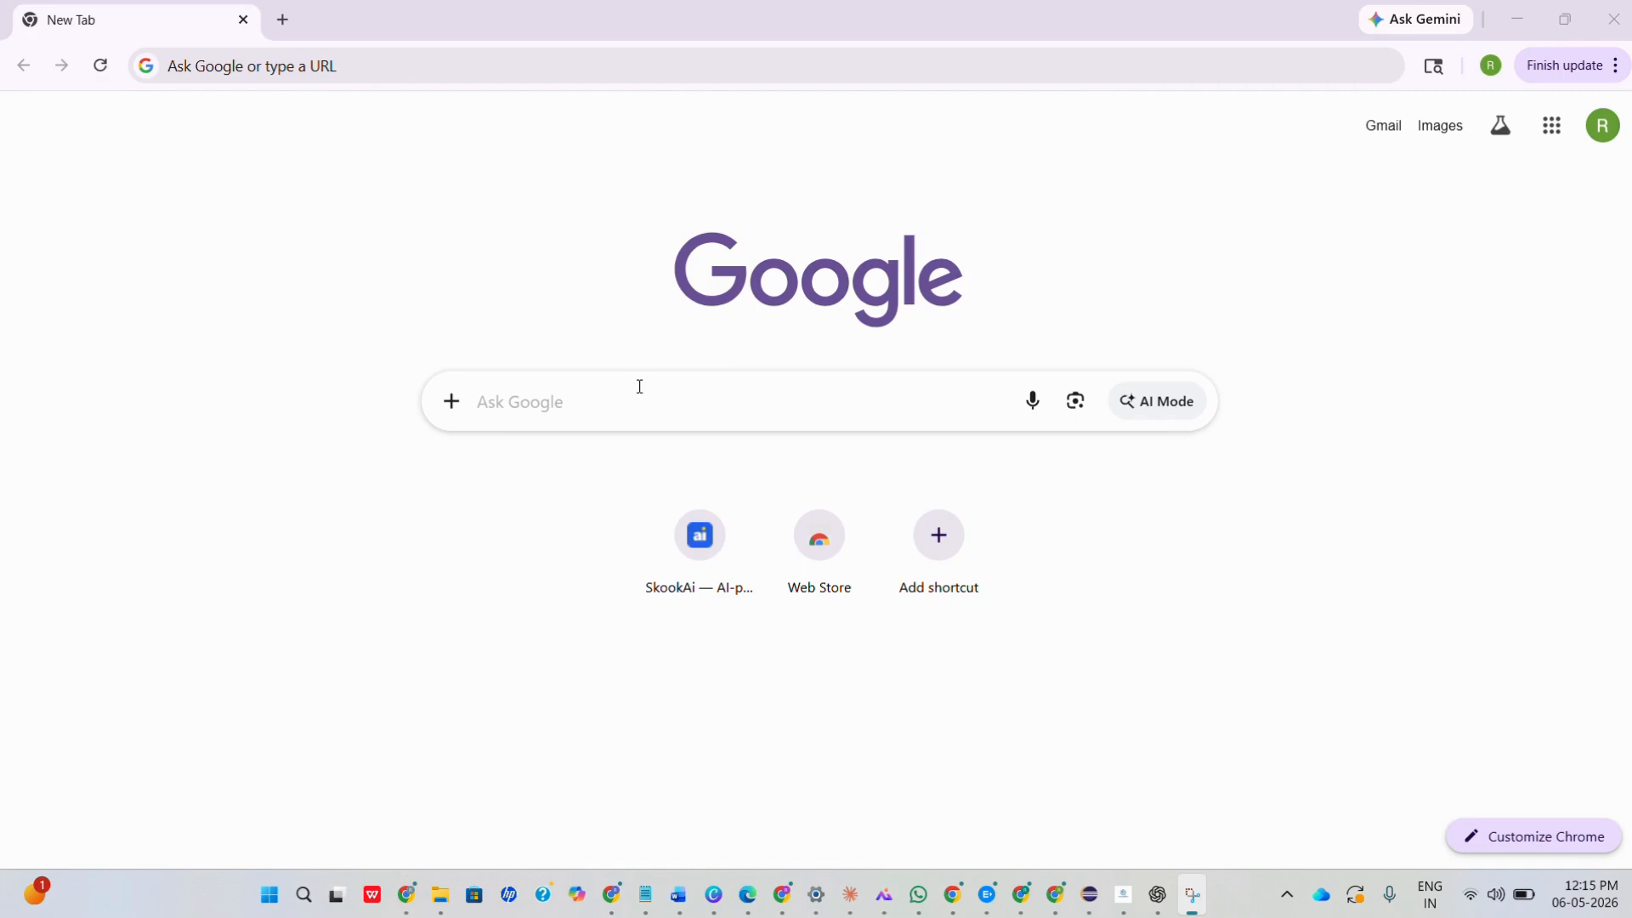
Step: Open the skookai.com website in the browser
{"action": "left_click", "coordinate": [324, 68]}
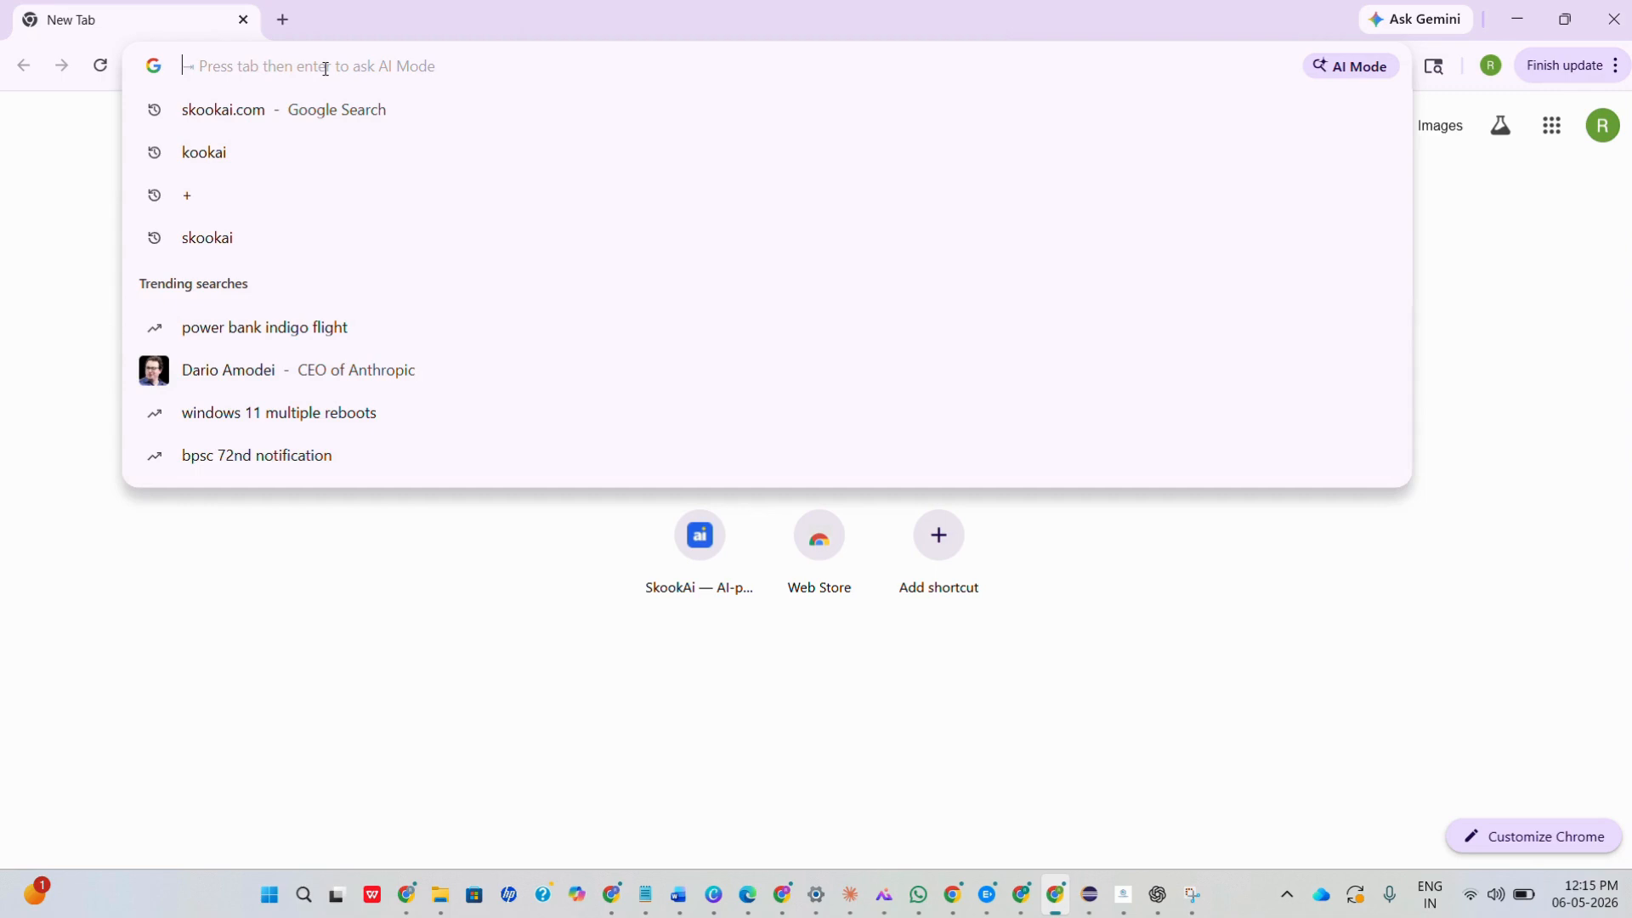
{"action": "type", "text": "SKOO"}
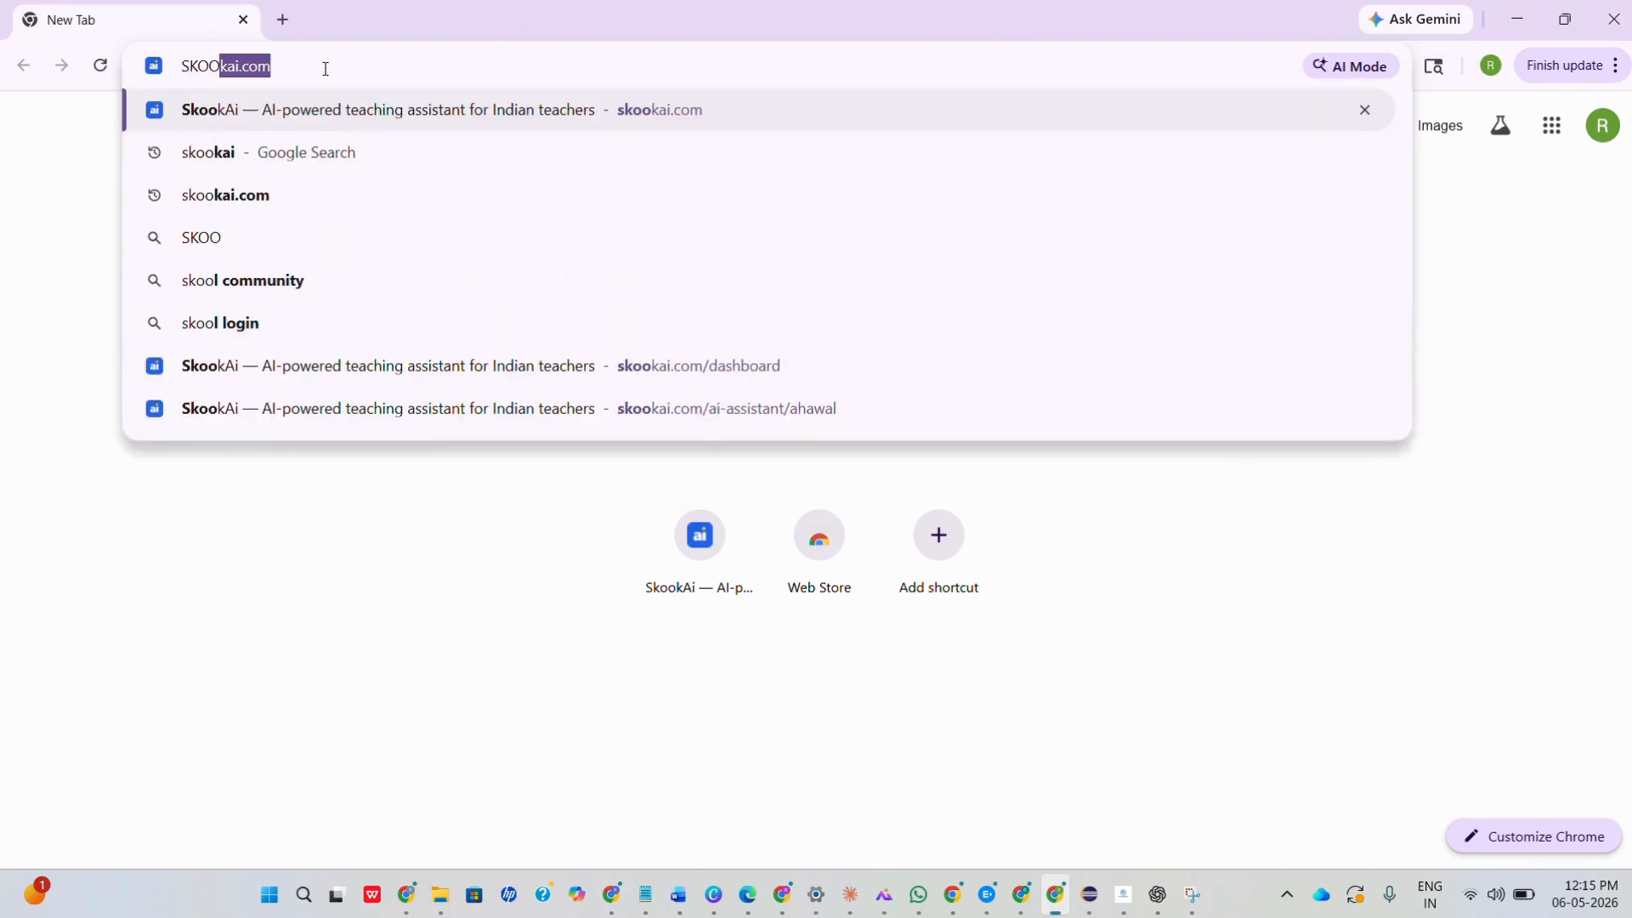
{"action": "type", "text": "KAI."}
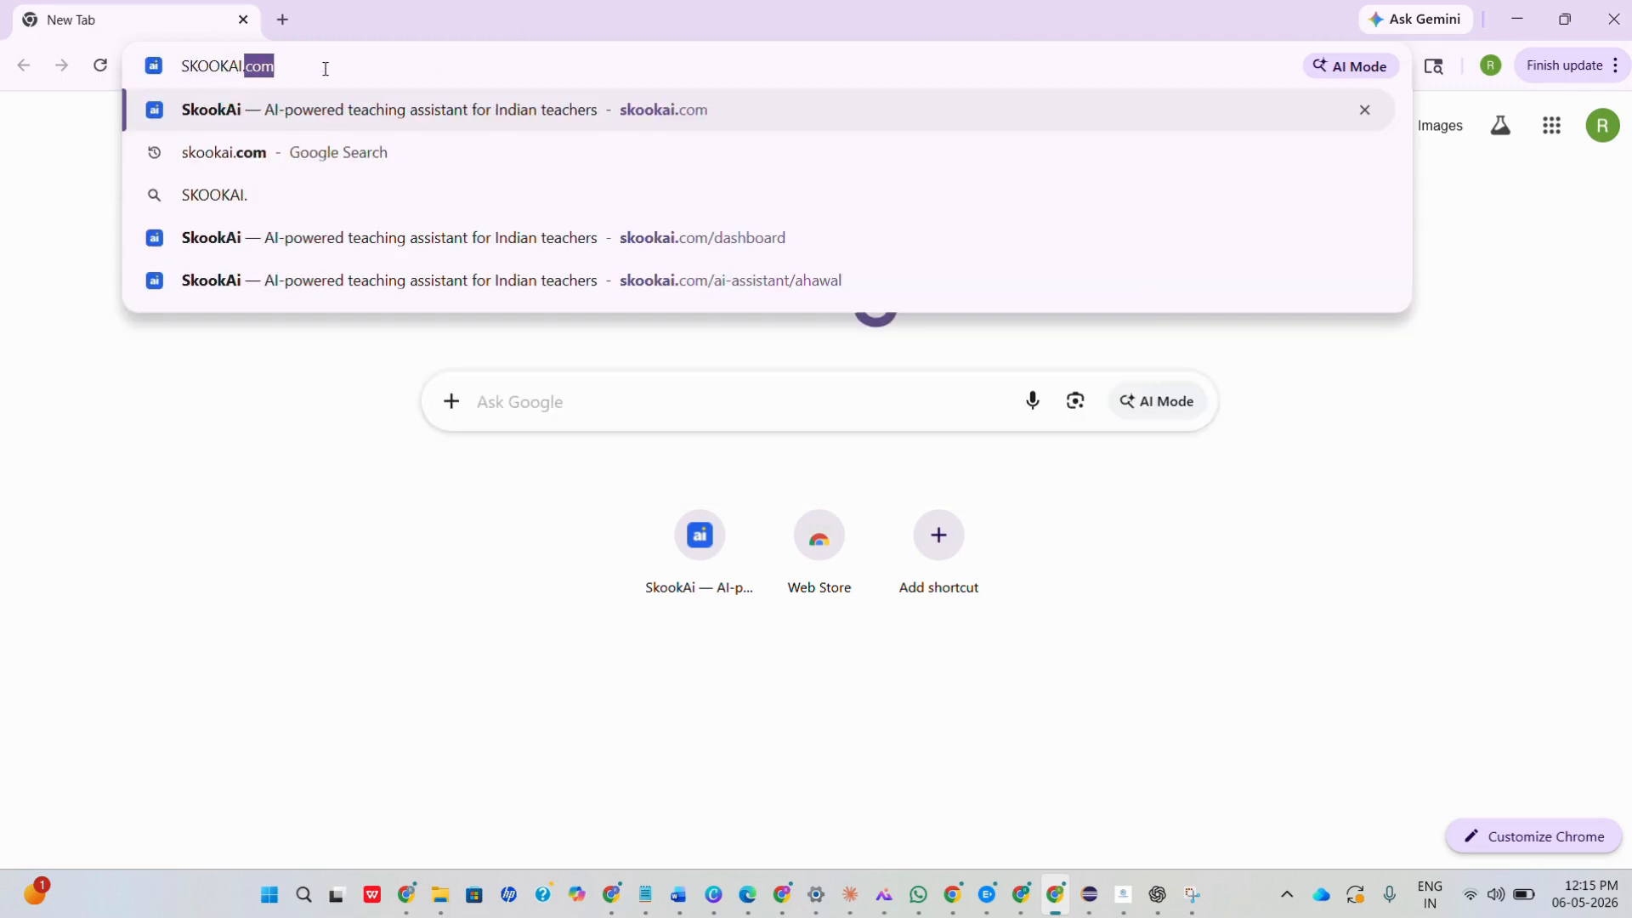
{"action": "type", "text": "COM"}
{"action": "key", "text": "Return"}
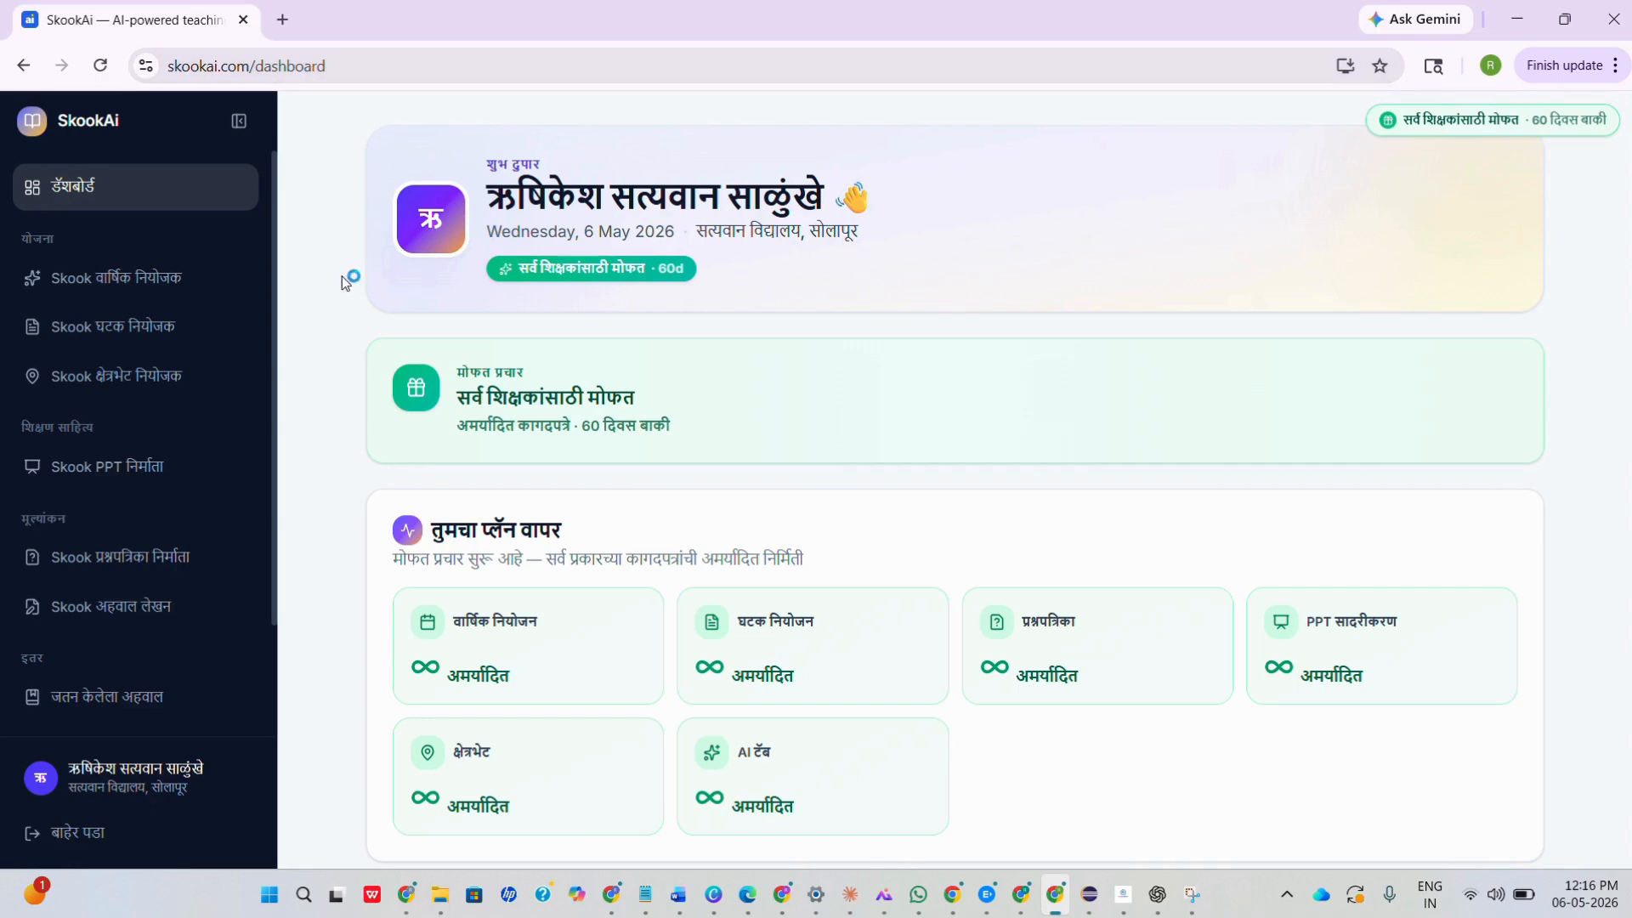
Step: Open Skook अहवाल लेखन and choose the जनगणना अहवाल (Census Enumeration Report) template under Compliance & Career
{"action": "left_click", "coordinate": [147, 625]}
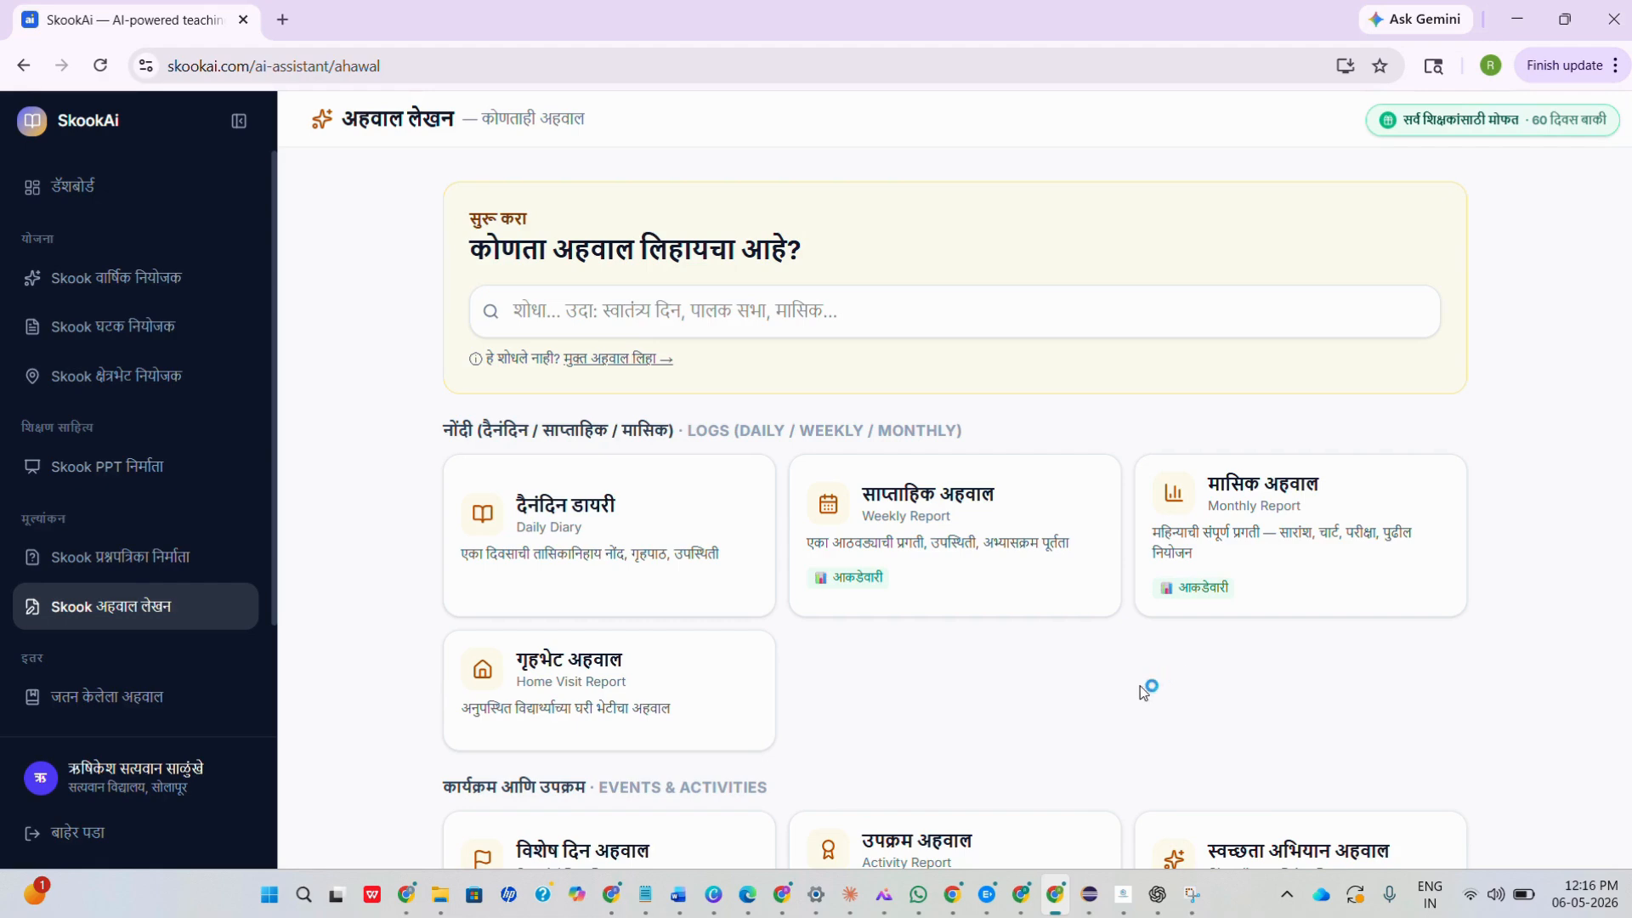
{"action": "scroll", "coordinate": [1124, 694], "scroll_direction": "down", "scroll_amount": 8}
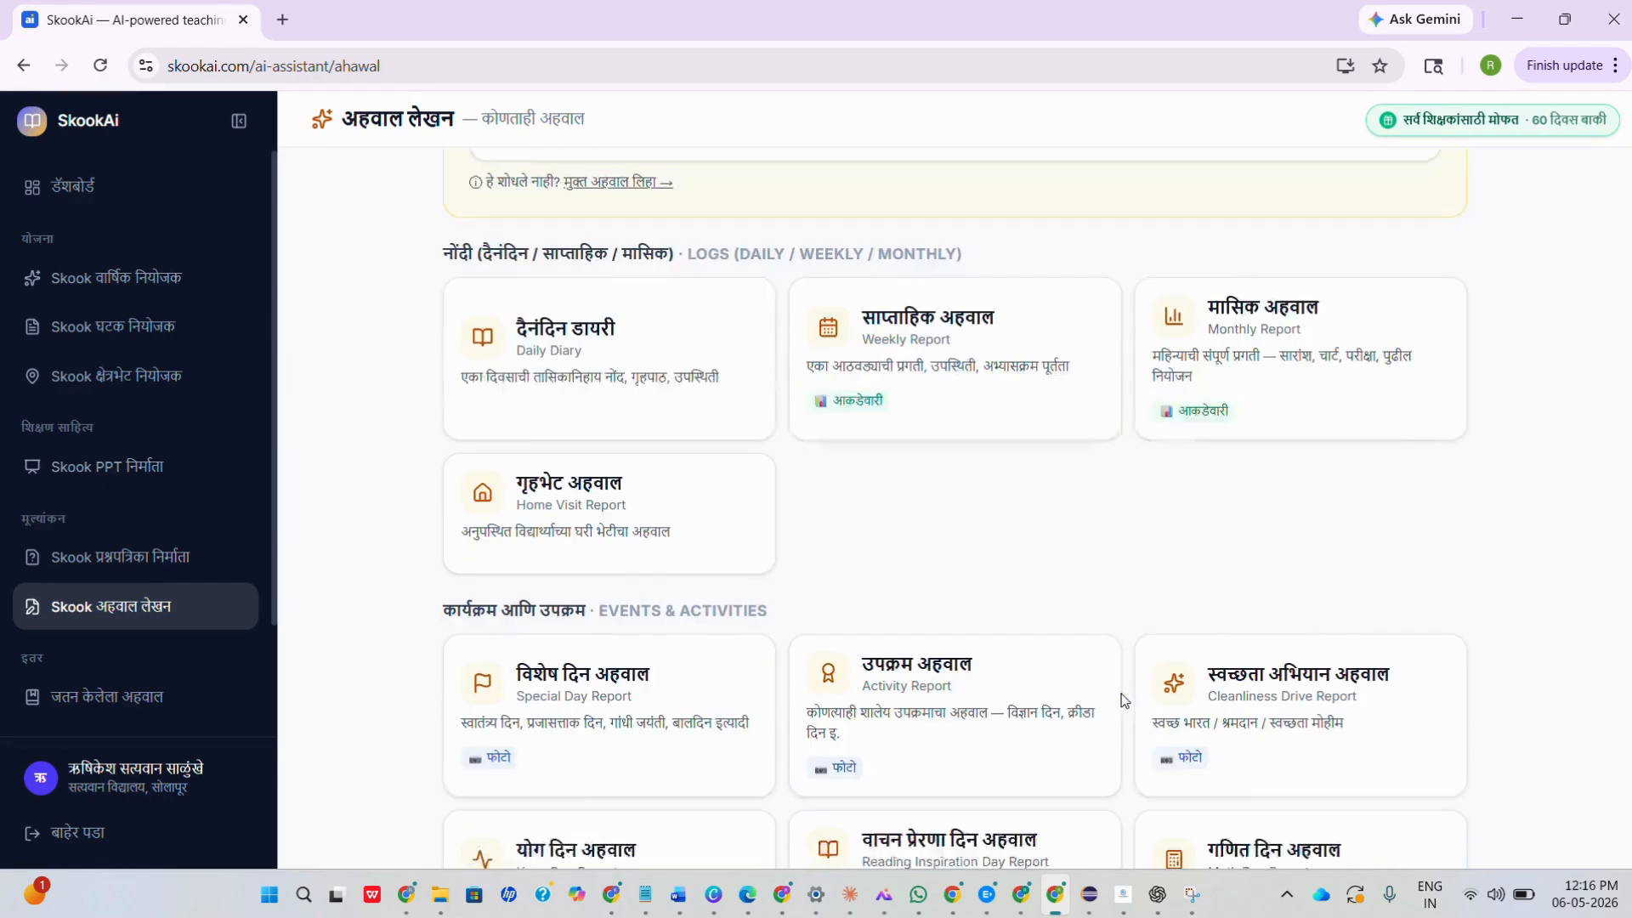
{"action": "scroll", "coordinate": [935, 640], "scroll_direction": "up", "scroll_amount": 3}
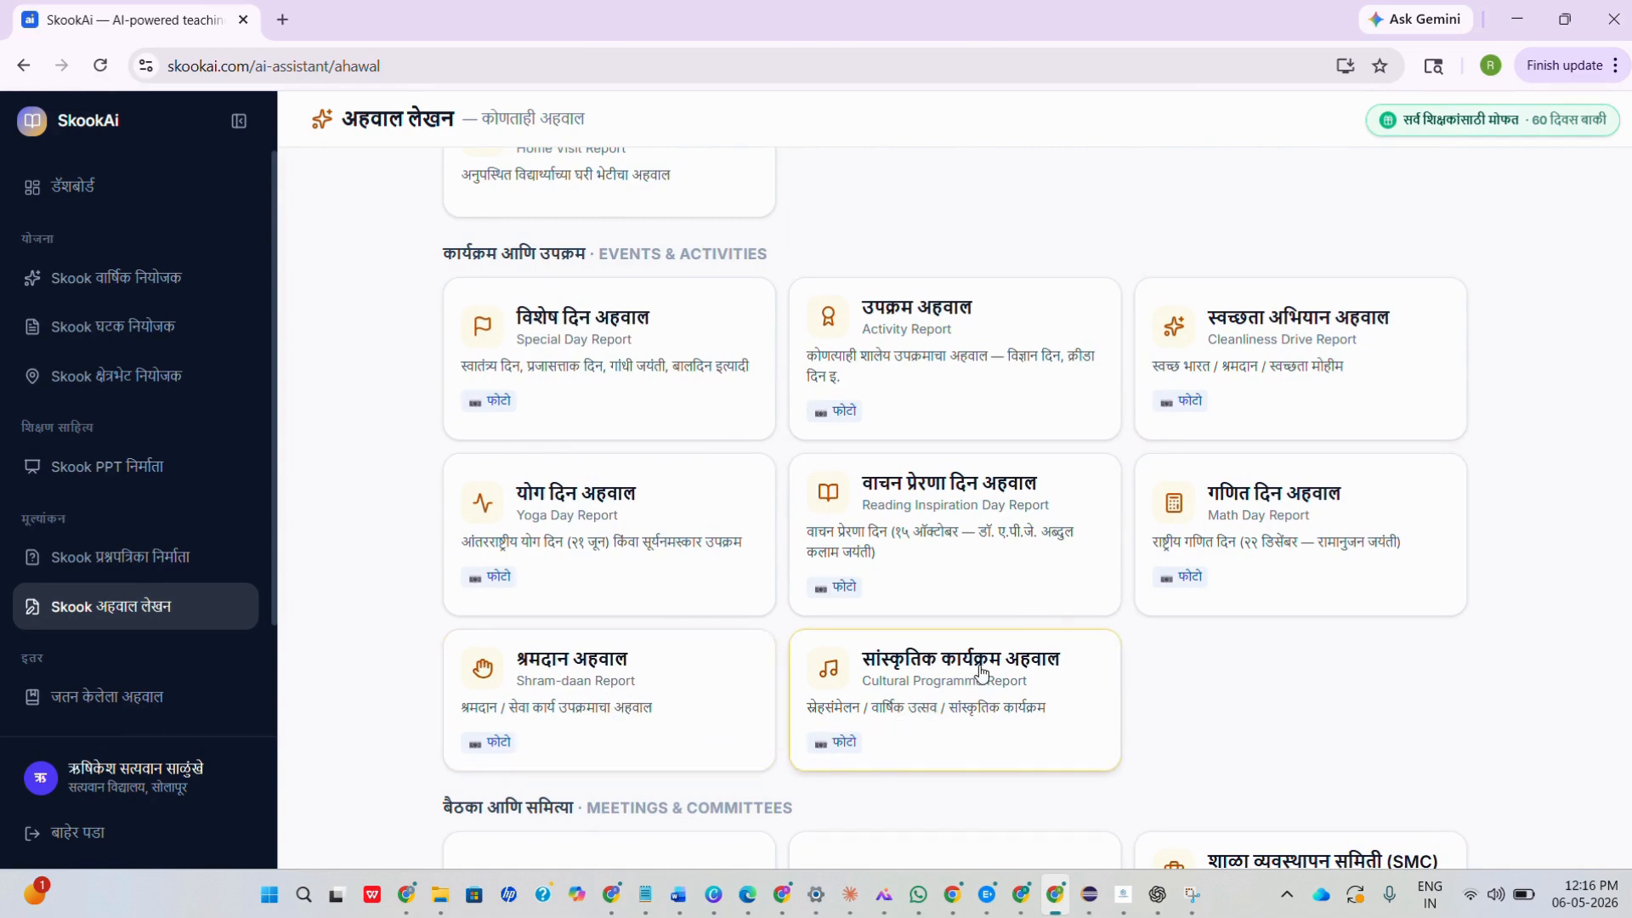
{"action": "scroll", "coordinate": [1200, 622], "scroll_direction": "down", "scroll_amount": 13}
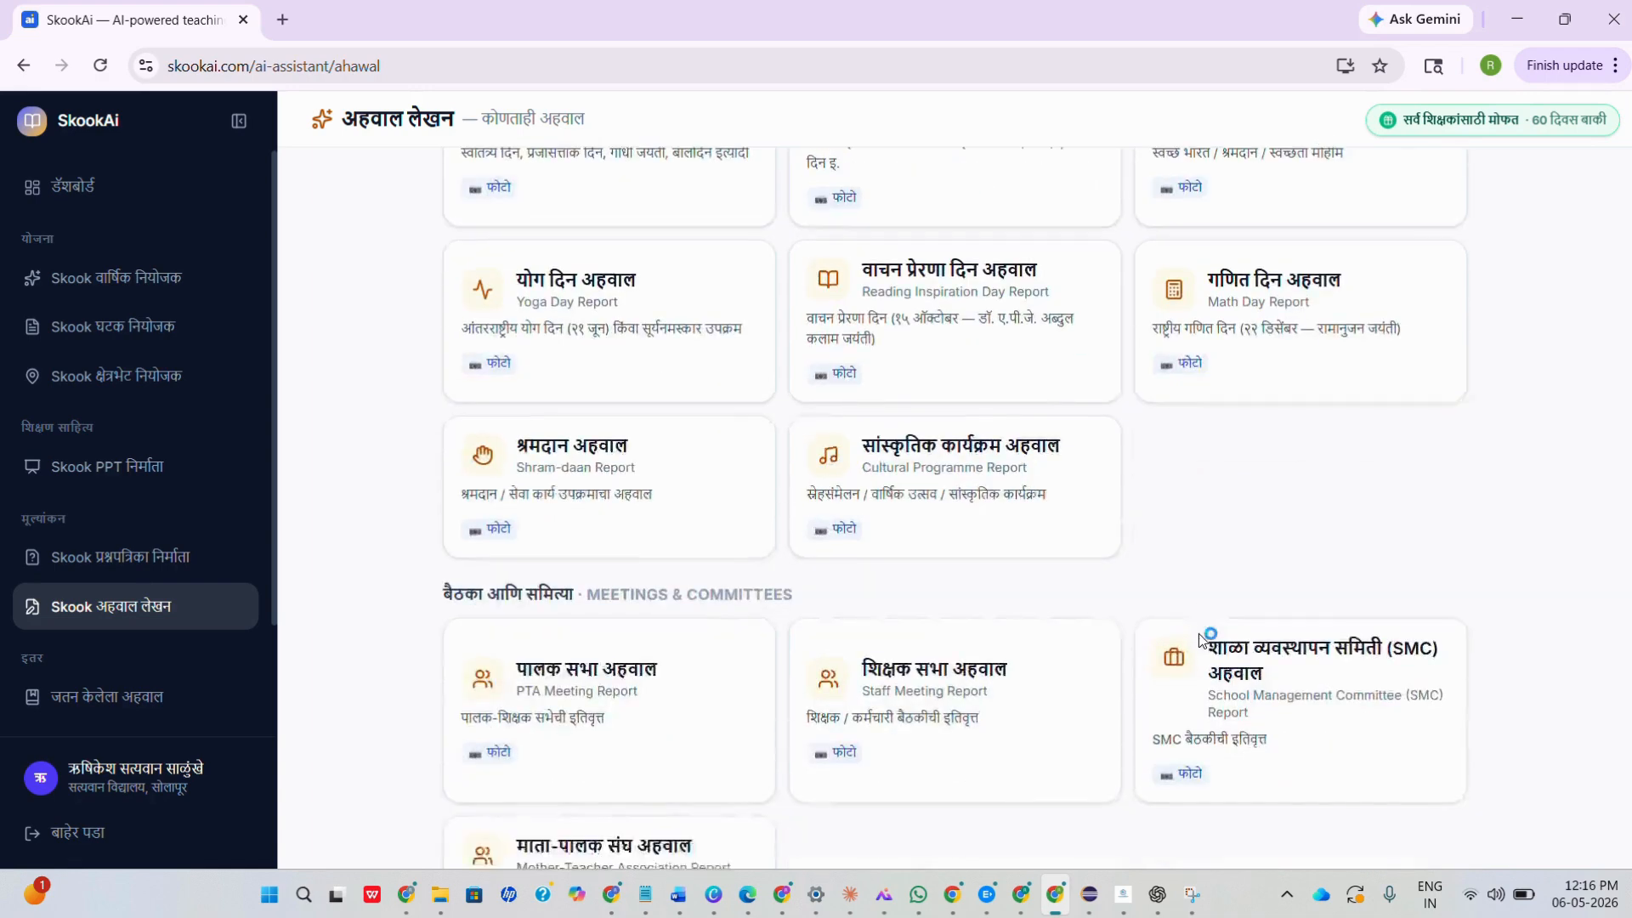
{"action": "scroll", "coordinate": [1013, 643], "scroll_direction": "down", "scroll_amount": 2}
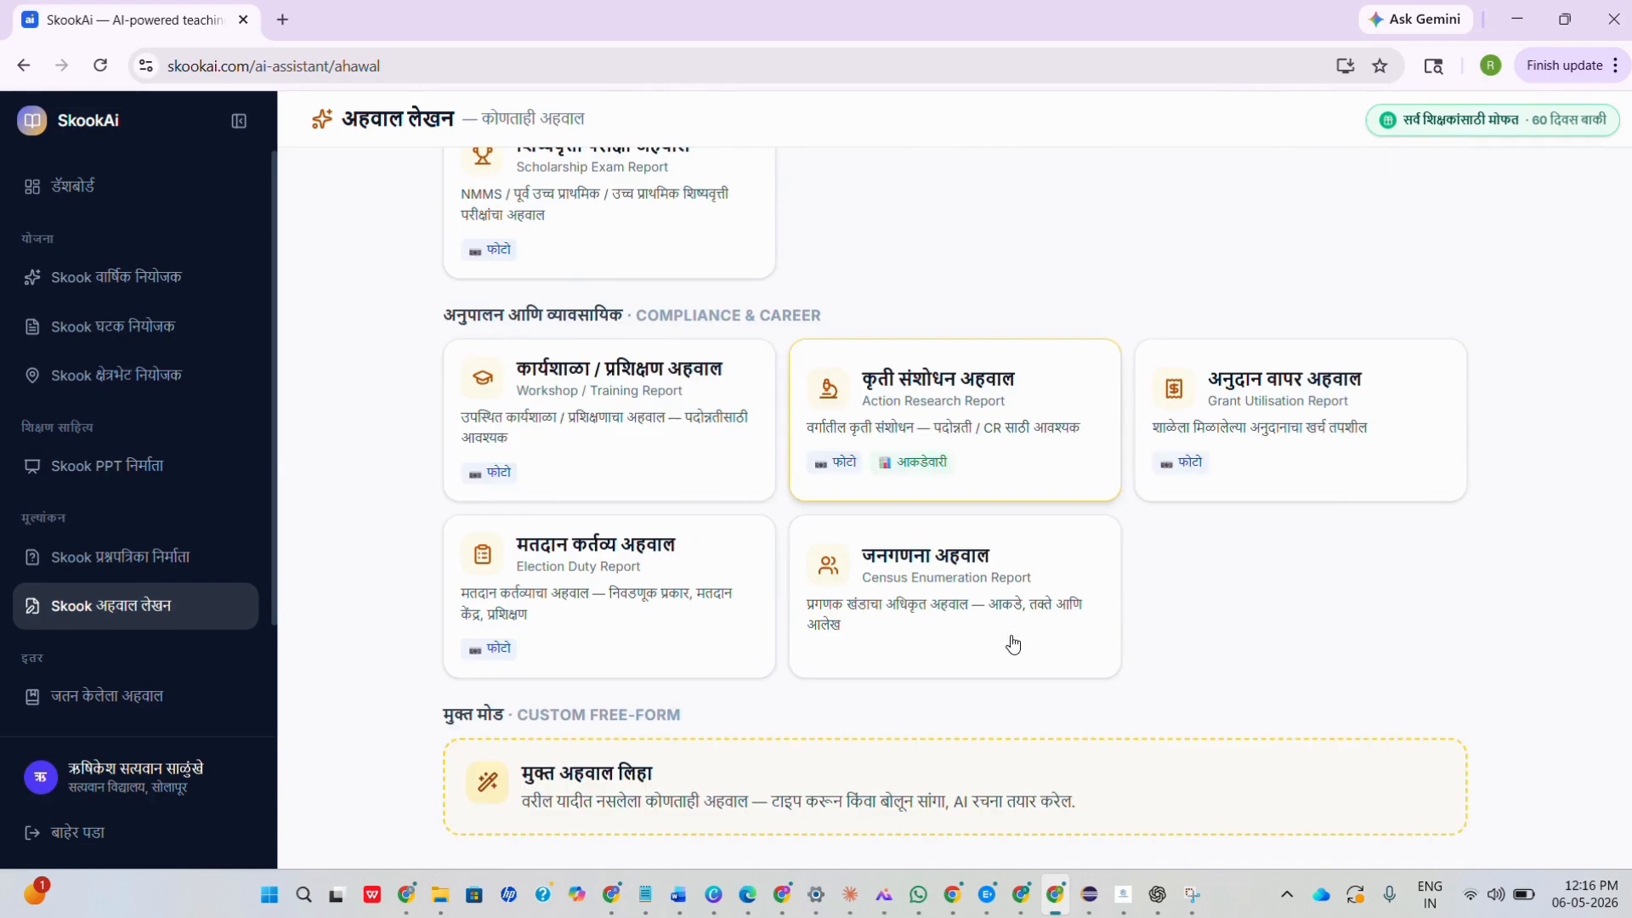
{"action": "left_click", "coordinate": [952, 561]}
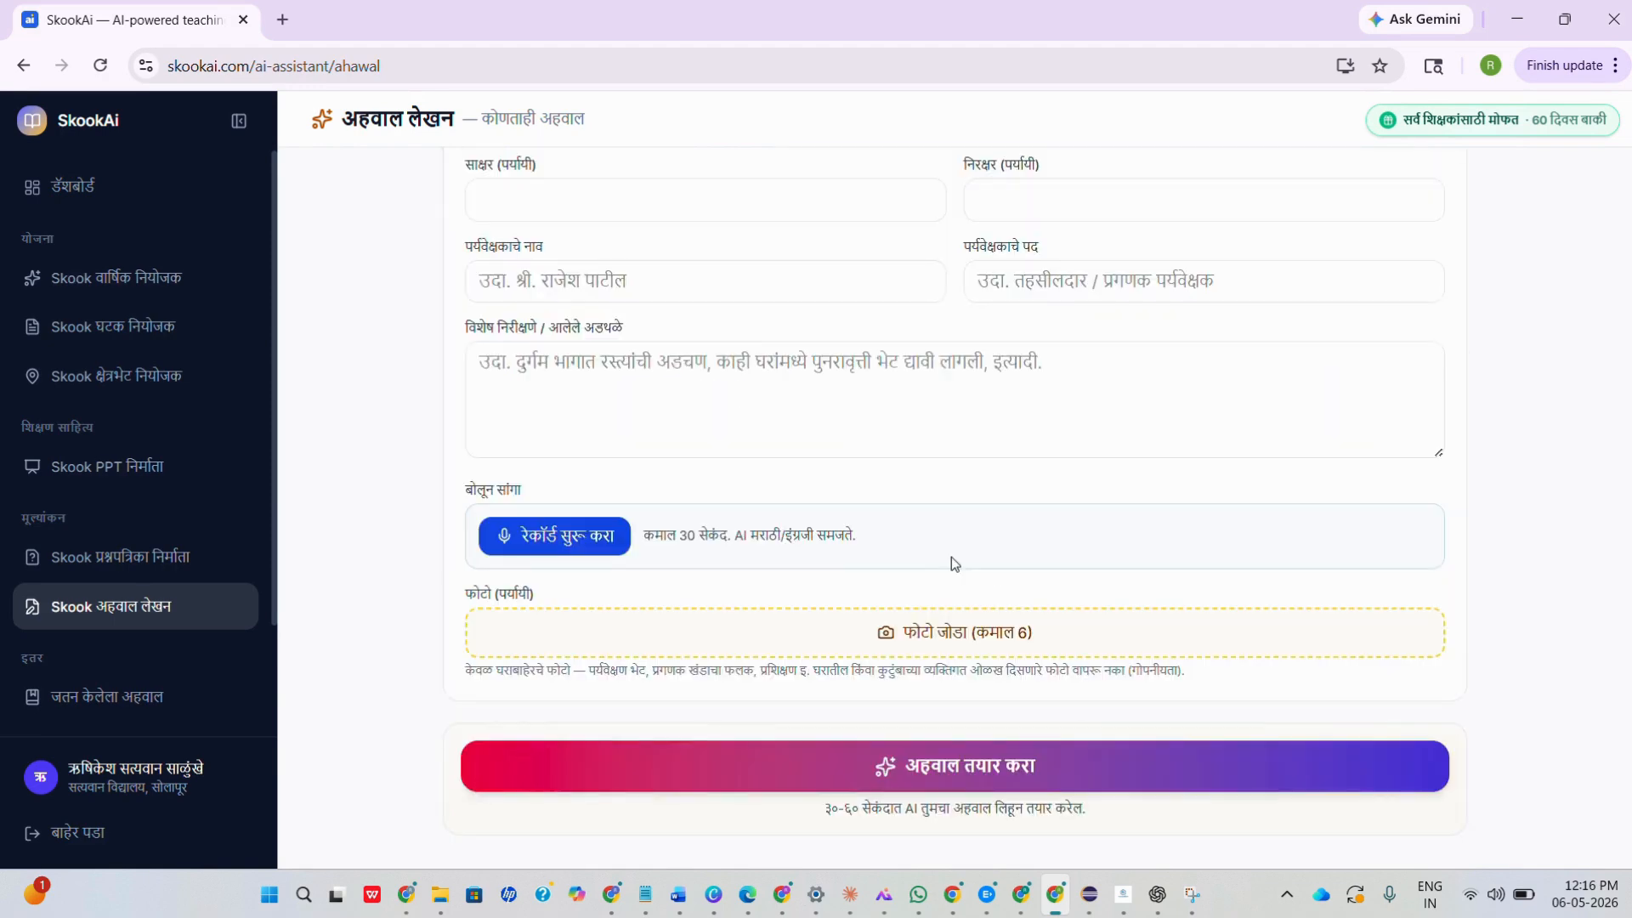
Step: Set the census report's language to मराठी and its state (राज्य) to महाराष्ट्र
{"action": "scroll", "coordinate": [940, 452], "scroll_direction": "up", "scroll_amount": 5}
{"action": "scroll", "coordinate": [941, 453], "scroll_direction": "up", "scroll_amount": 8}
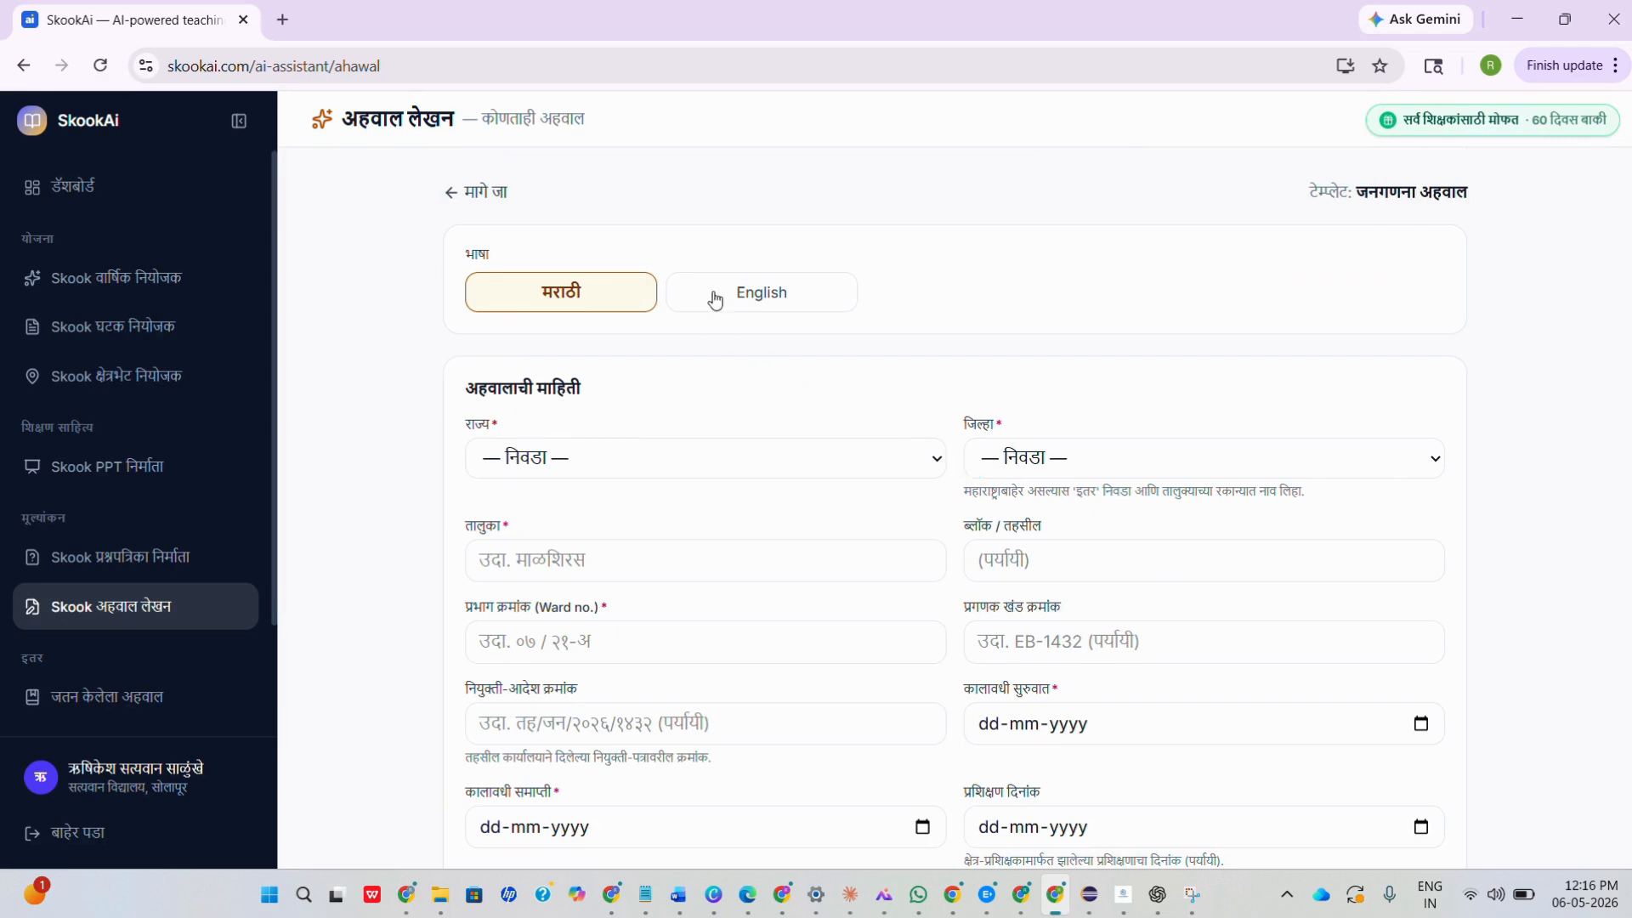
{"action": "left_click", "coordinate": [715, 299]}
{"action": "left_click", "coordinate": [537, 306]}
{"action": "left_click", "coordinate": [585, 467]}
{"action": "left_click", "coordinate": [565, 525]}
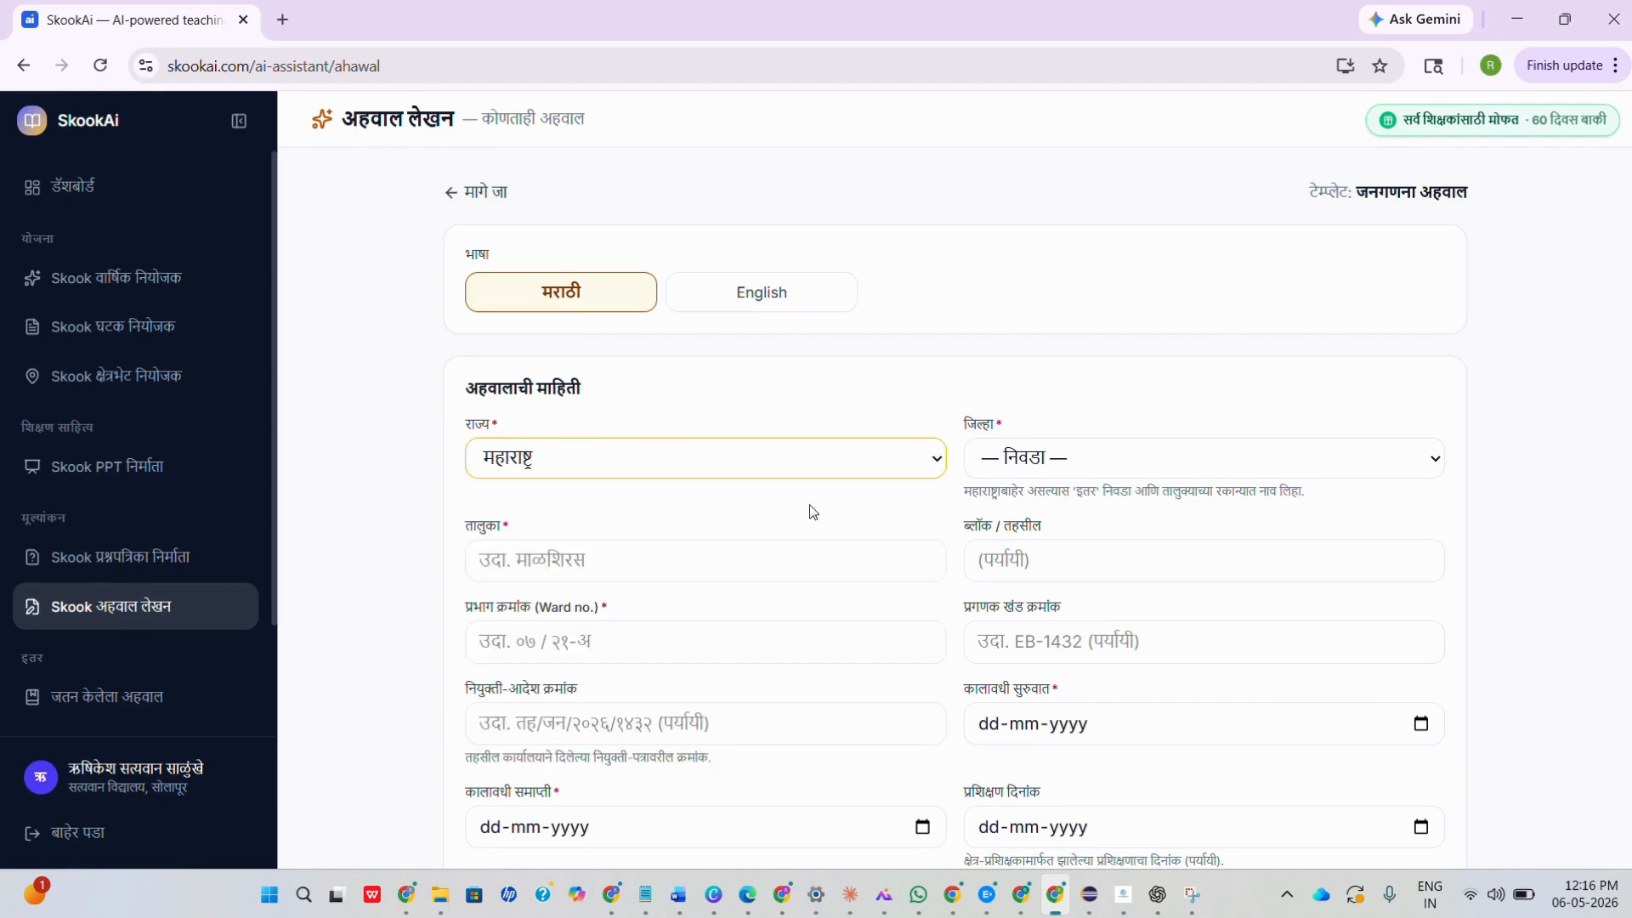
Step: Set the report's district (जिल्हा) to सोलापूर
{"action": "left_click", "coordinate": [1041, 459]}
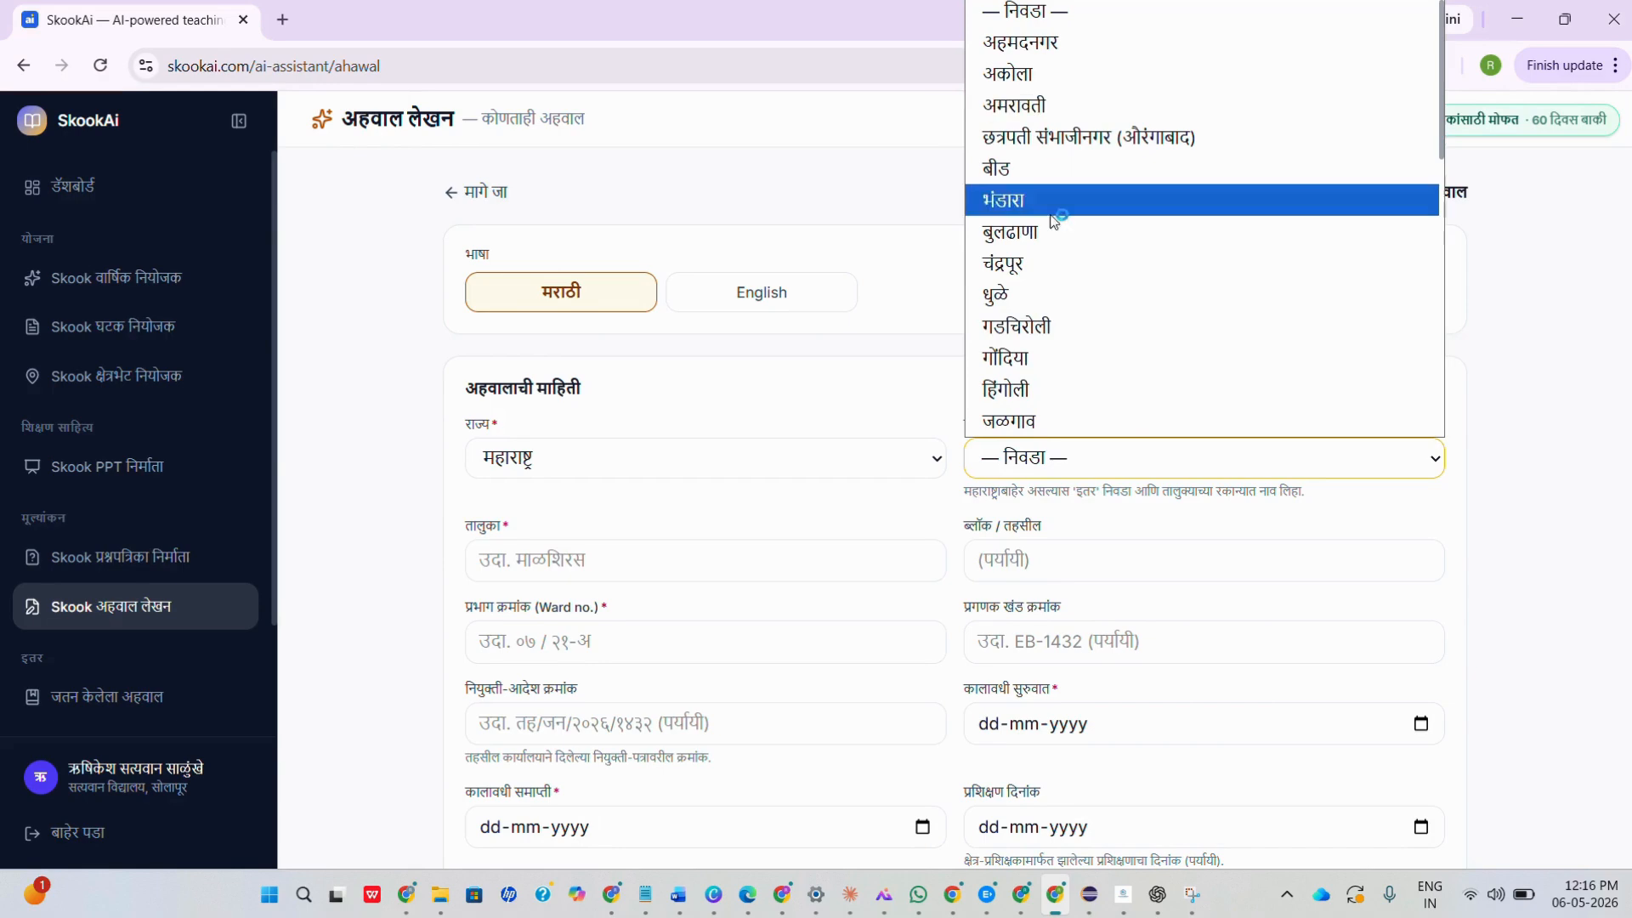
{"action": "scroll", "coordinate": [1058, 327], "scroll_direction": "down", "scroll_amount": 2}
{"action": "scroll", "coordinate": [1058, 327], "scroll_direction": "down", "scroll_amount": 6}
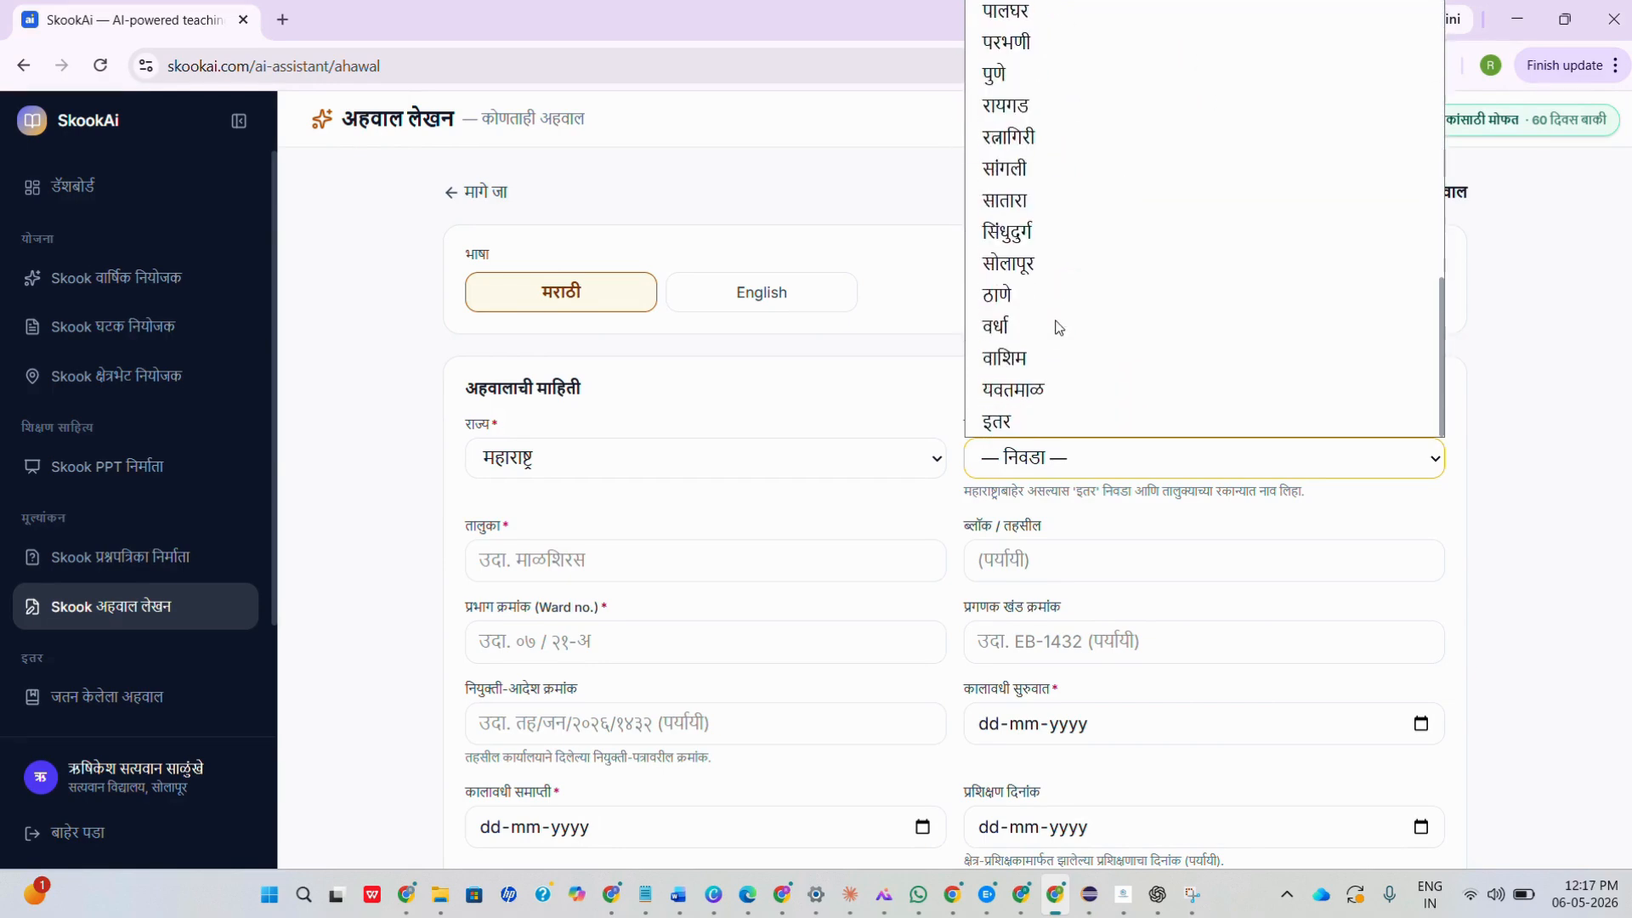
{"action": "left_click", "coordinate": [1033, 270]}
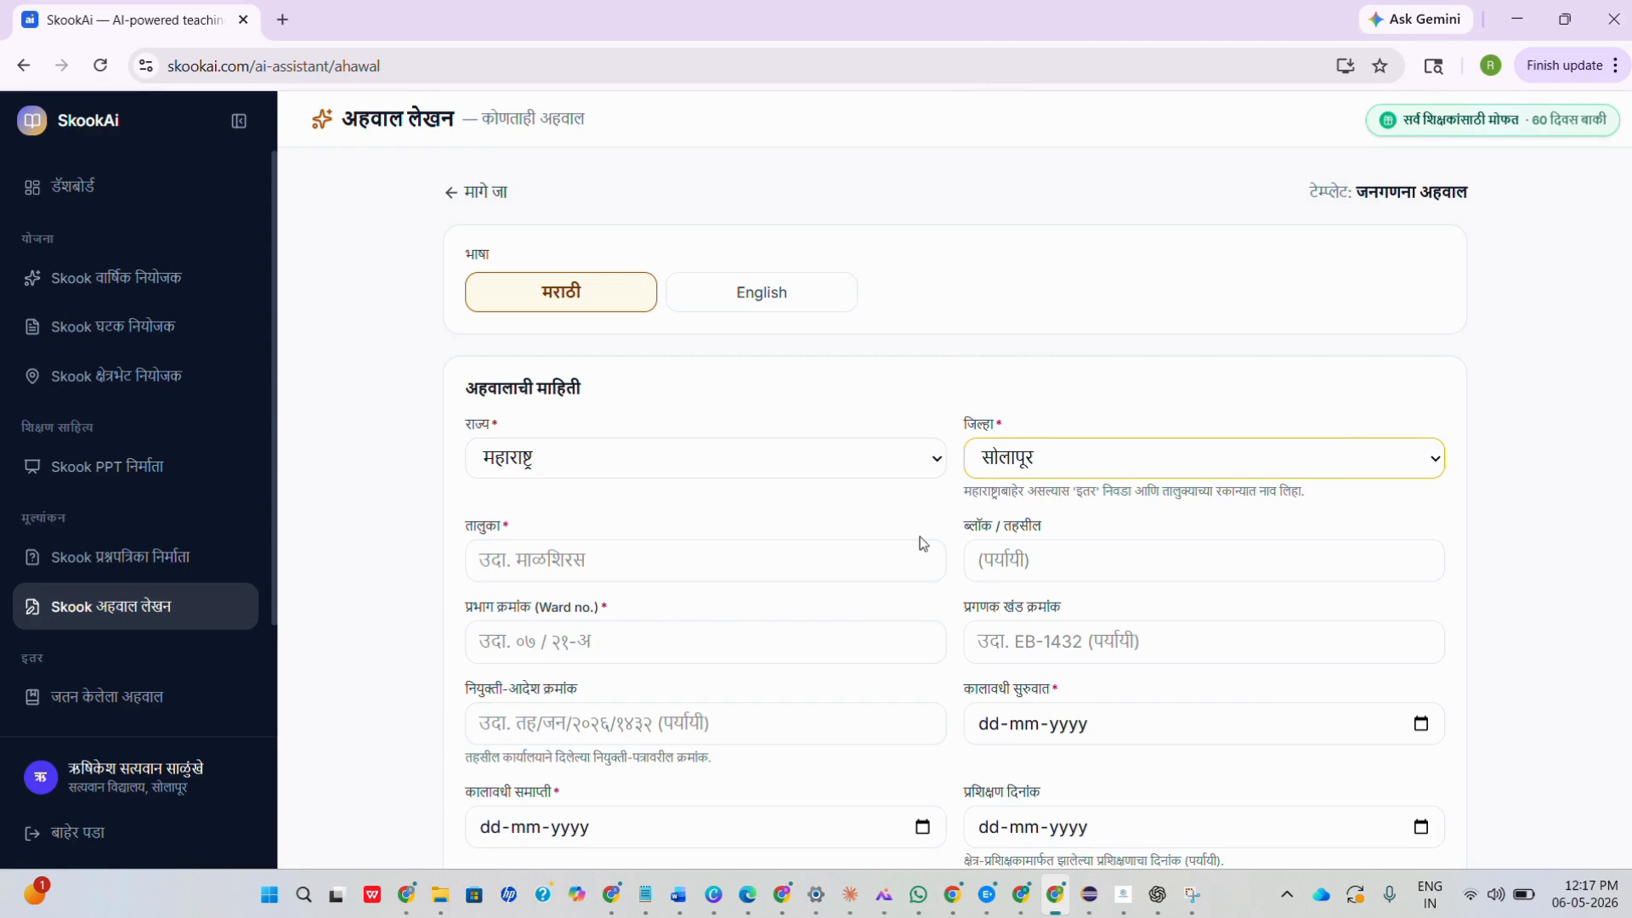
Step: Switch to Notepad, review the dummy census report data from start to end, and return to the report form
{"action": "left_click", "coordinate": [621, 561]}
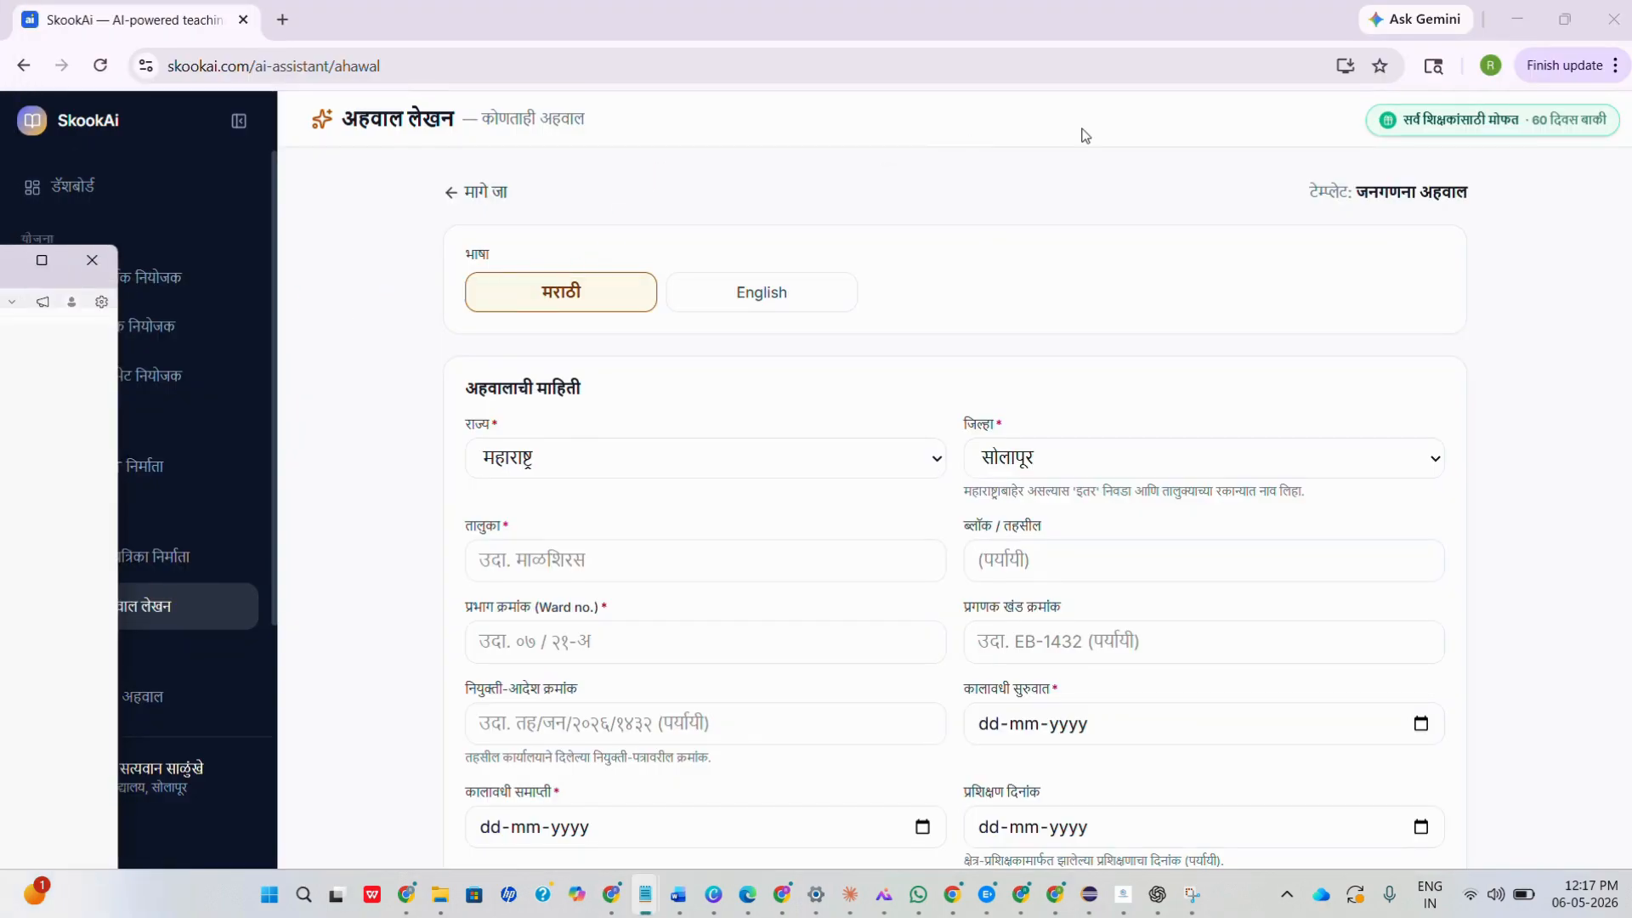
{"action": "left_click_drag", "start_coordinate": [4, 272], "coordinate": [1205, 77]}
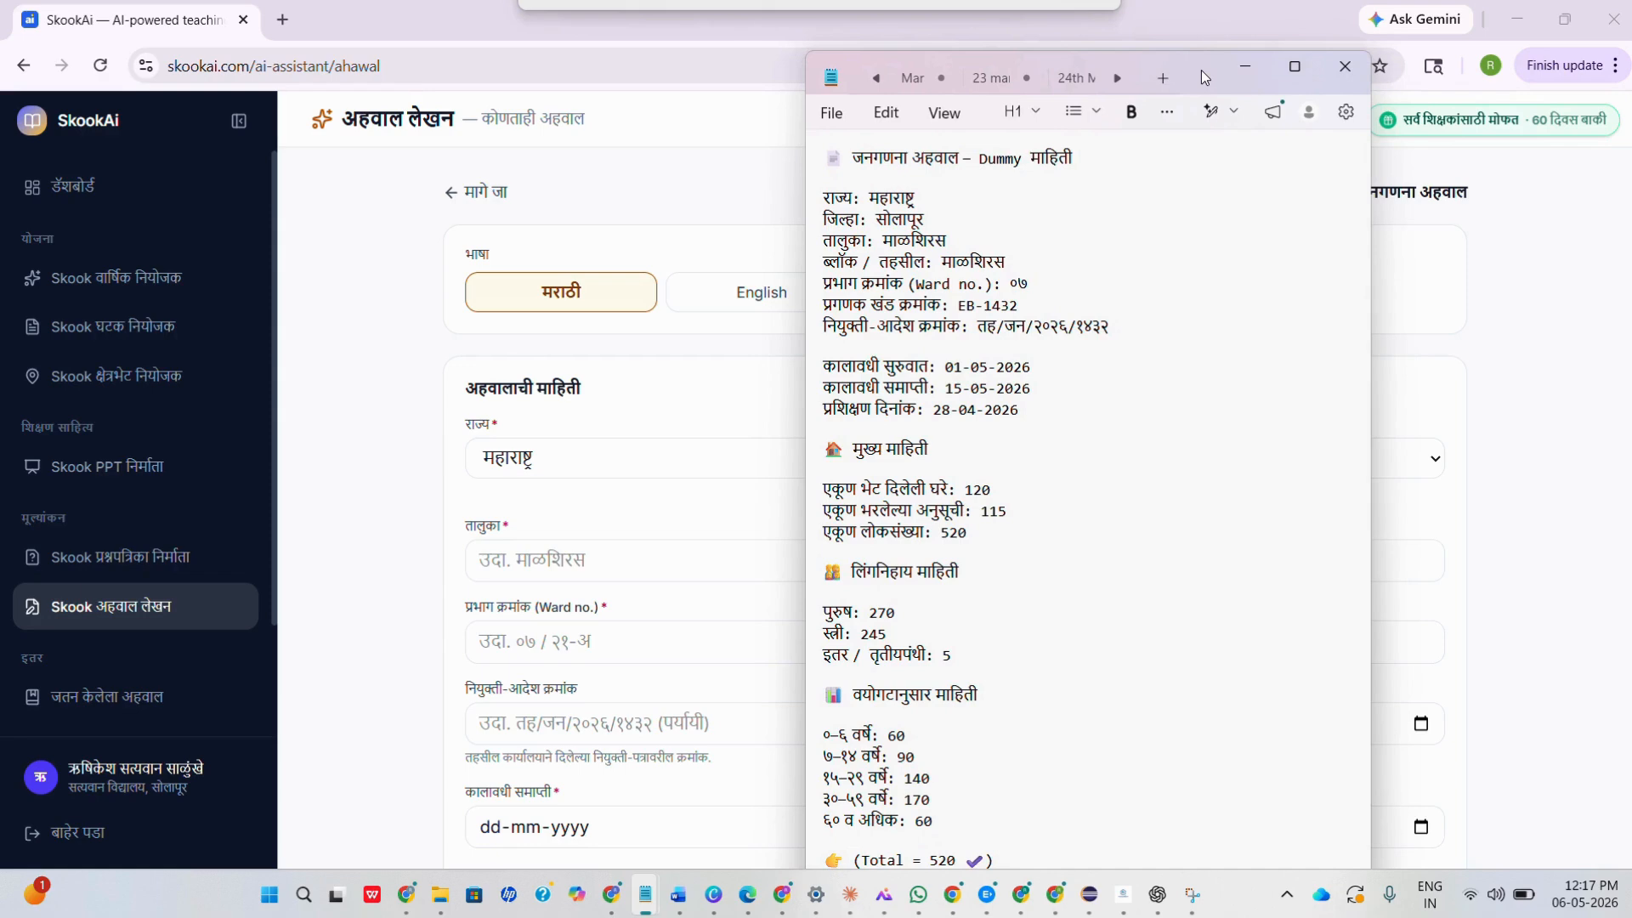
{"action": "scroll", "coordinate": [1111, 376], "scroll_direction": "down", "scroll_amount": 6}
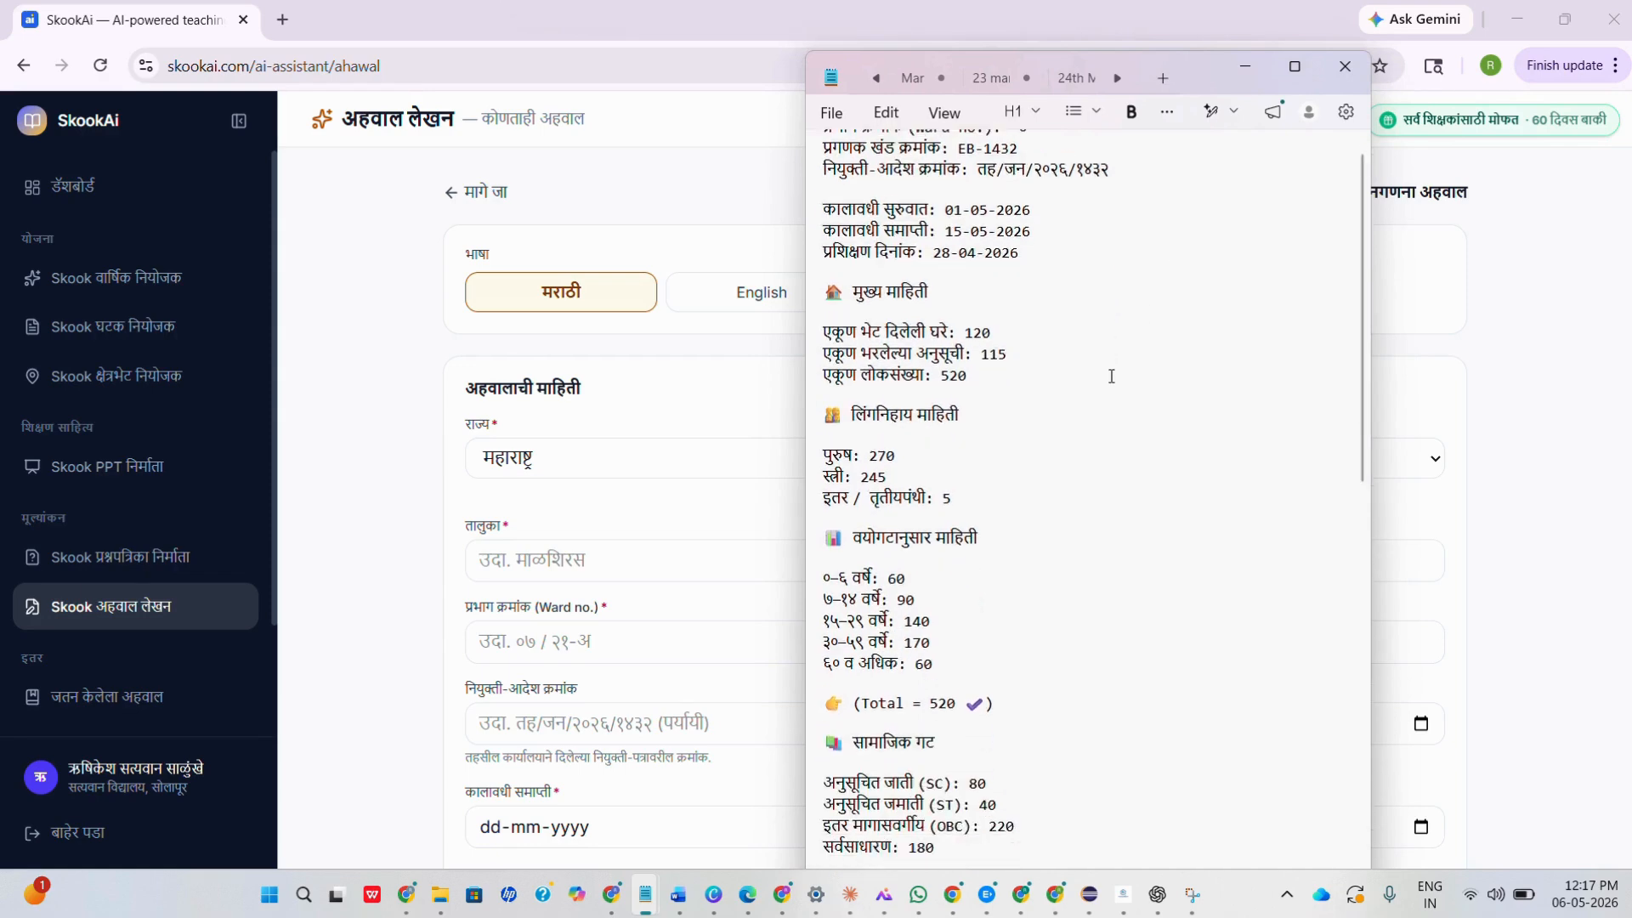
{"action": "scroll", "coordinate": [1111, 375], "scroll_direction": "down", "scroll_amount": 7}
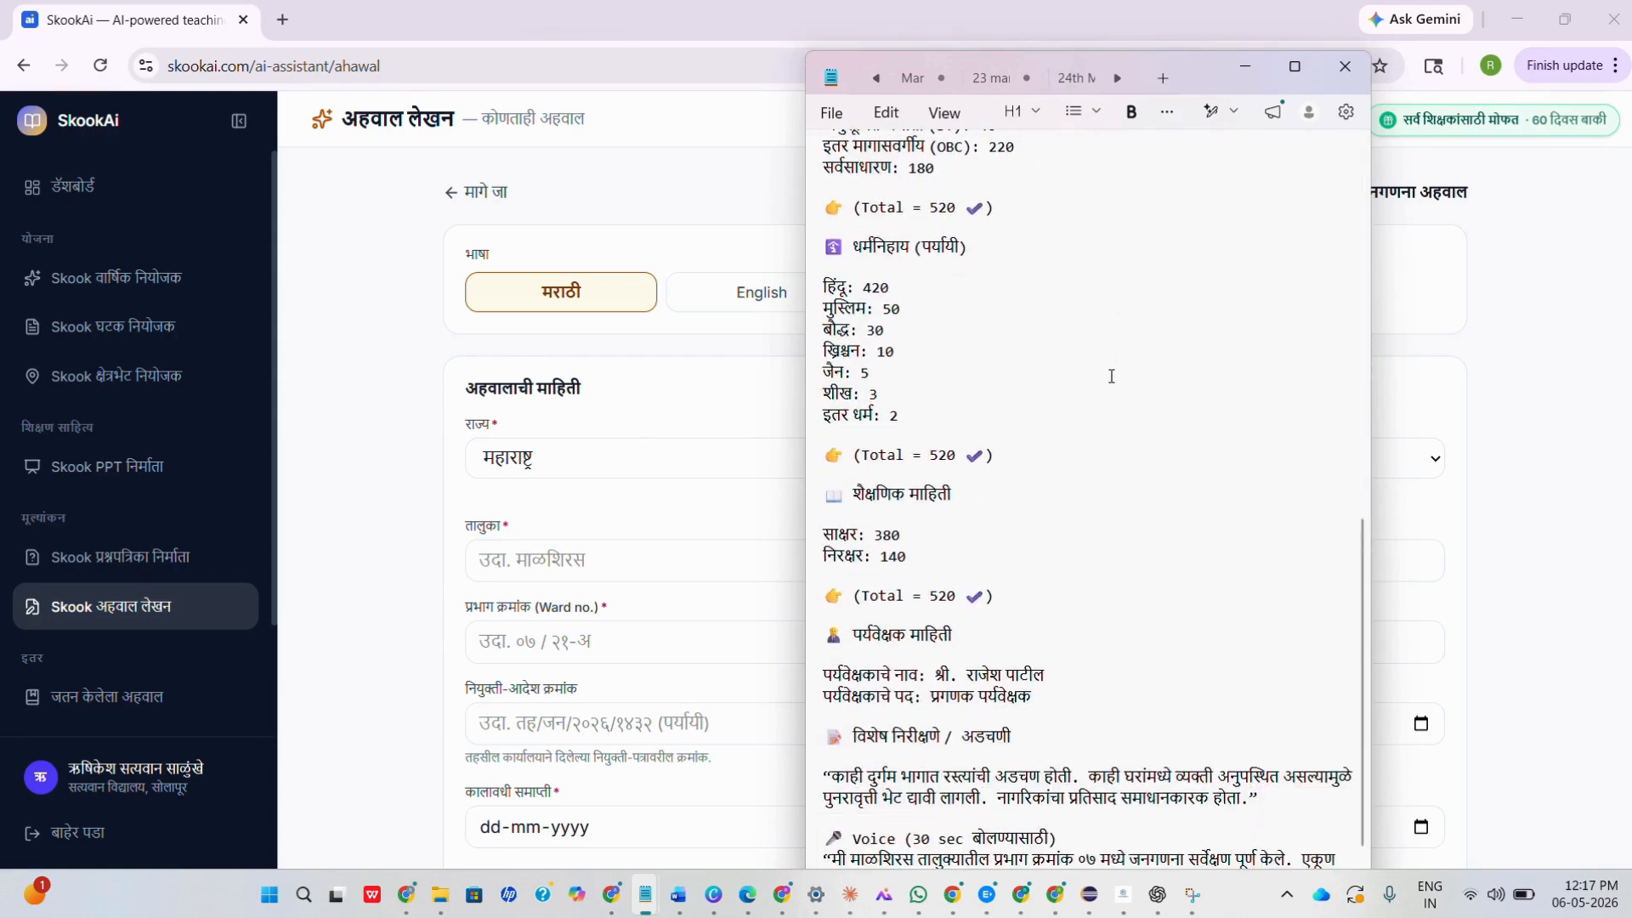
{"action": "scroll", "coordinate": [1086, 365], "scroll_direction": "up", "scroll_amount": 2}
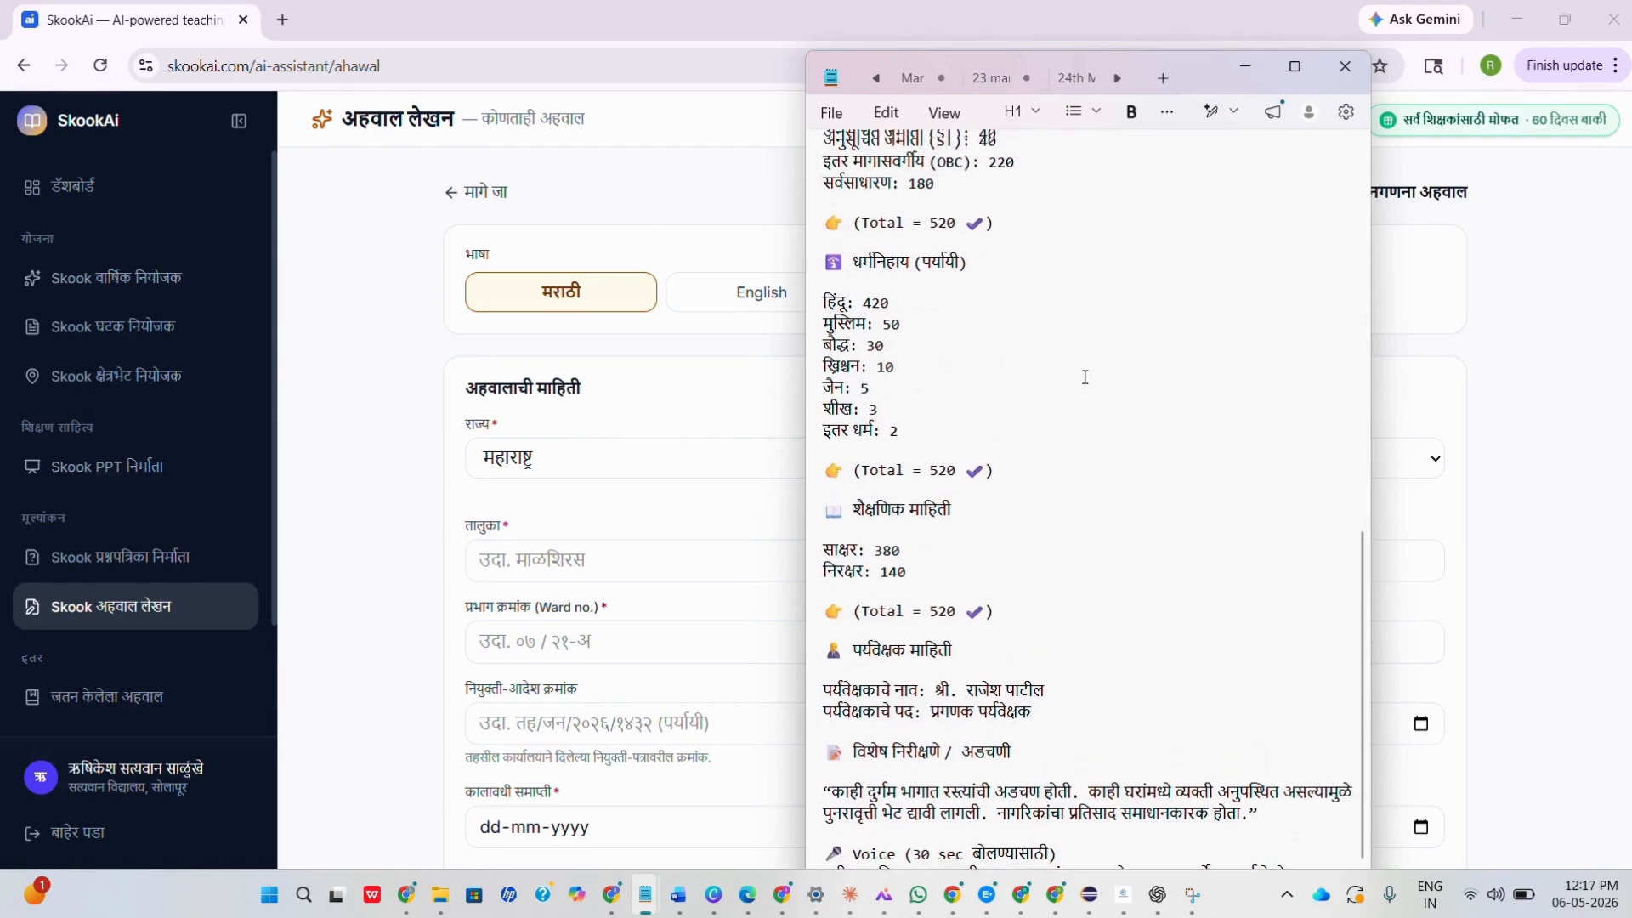
{"action": "scroll", "coordinate": [1086, 365], "scroll_direction": "up", "scroll_amount": 11}
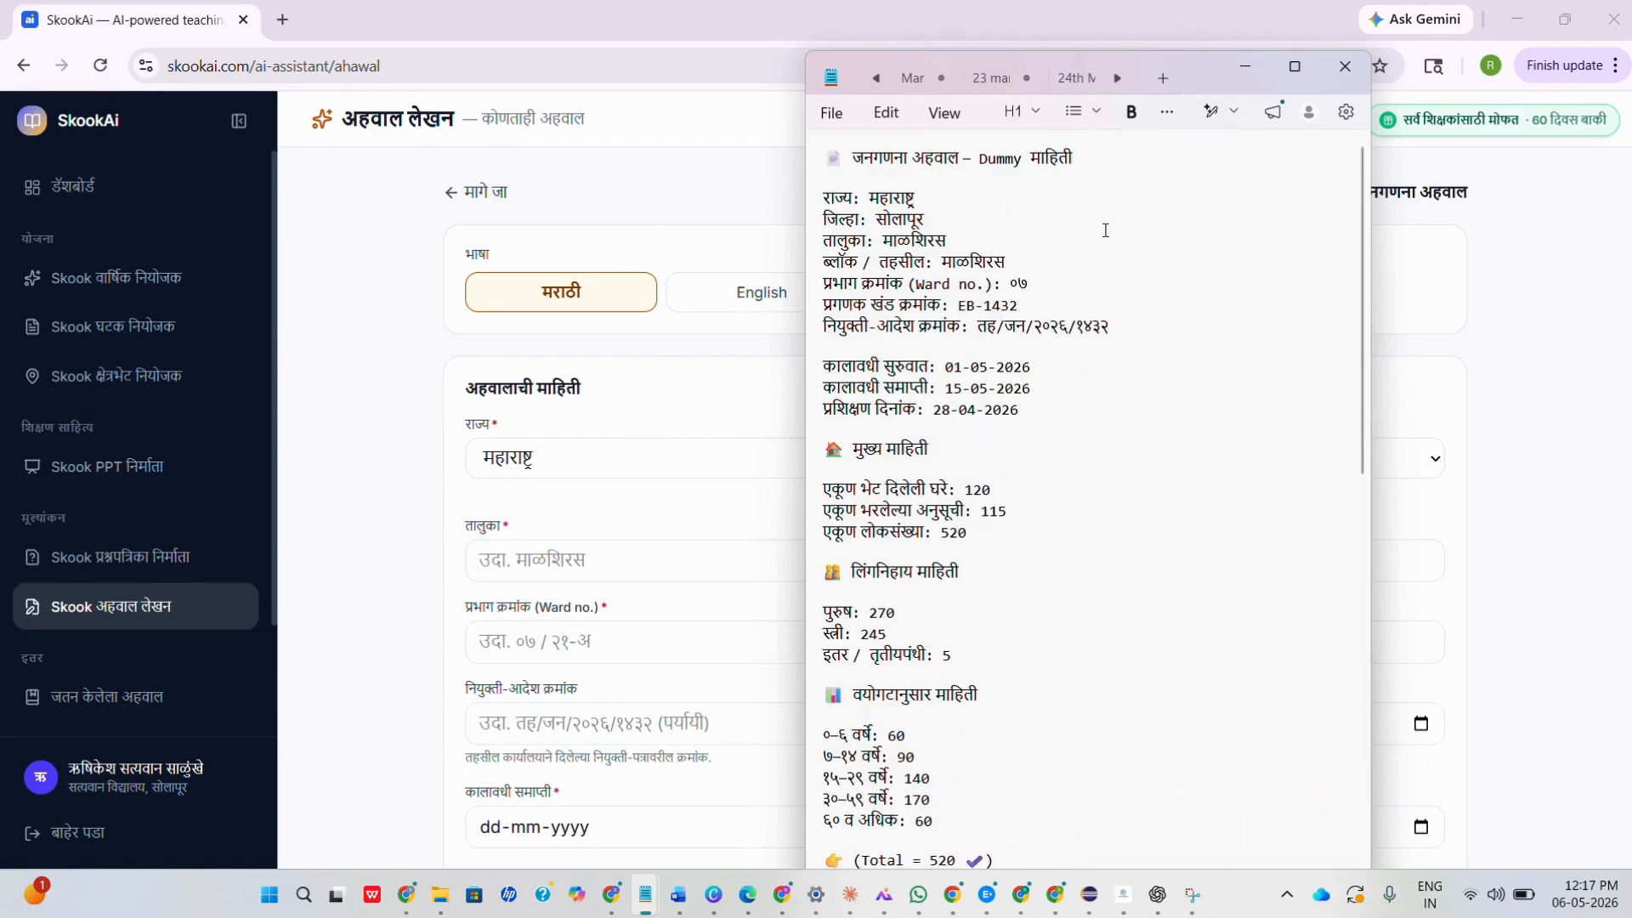
{"action": "left_click", "coordinate": [1245, 66]}
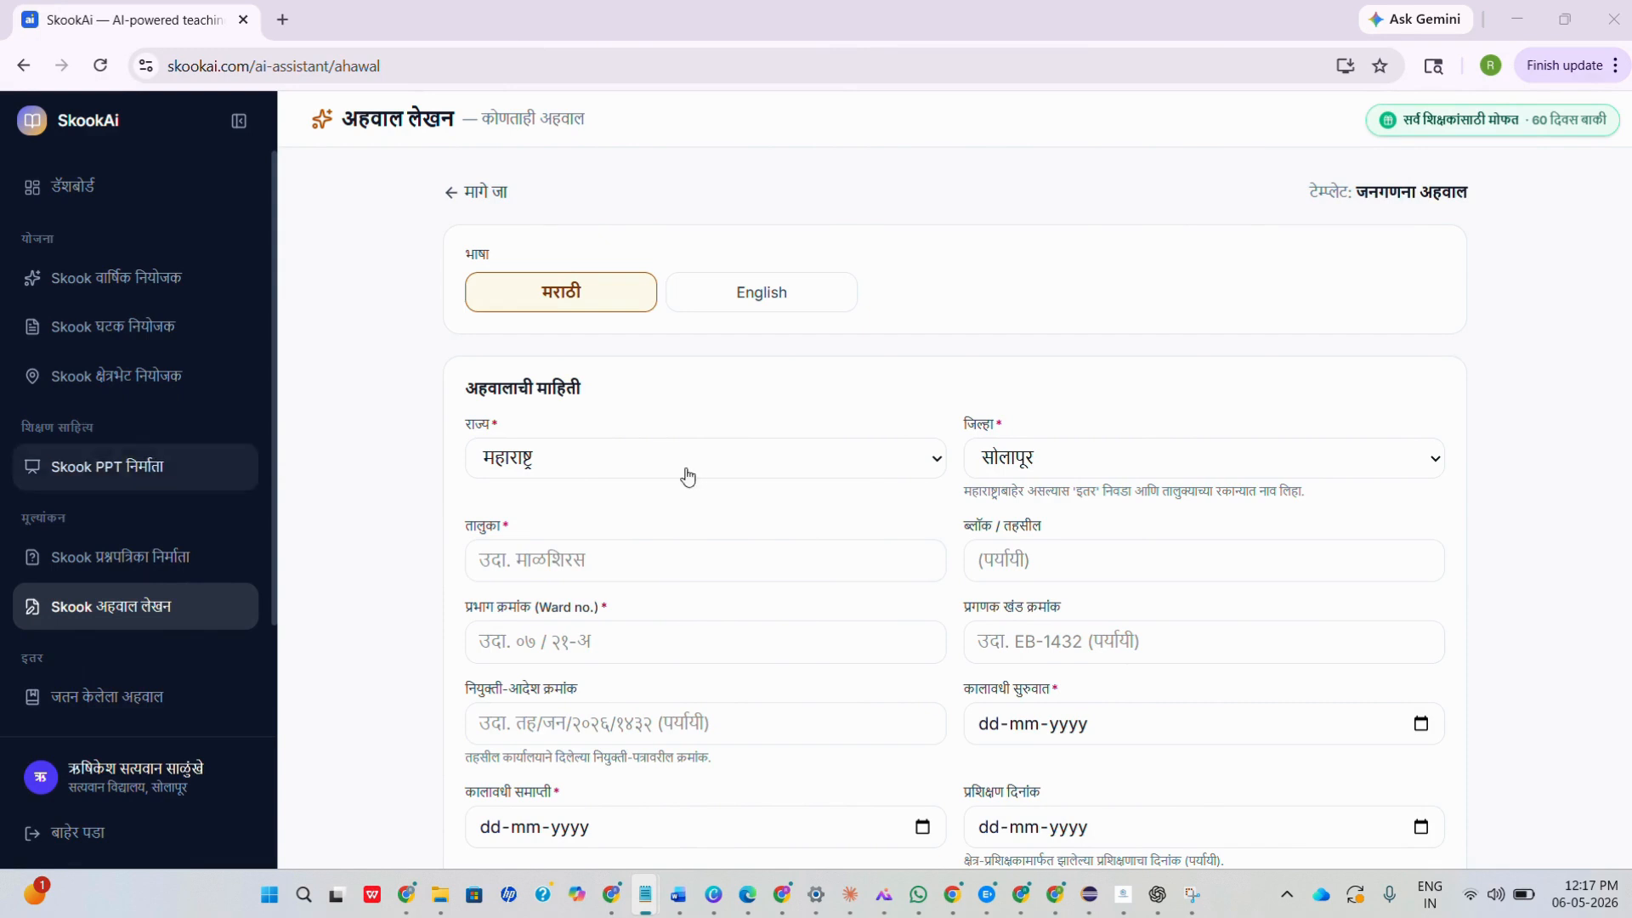
Step: Fill in the तालुका field with माळशिरस
{"action": "left_click", "coordinate": [516, 555]}
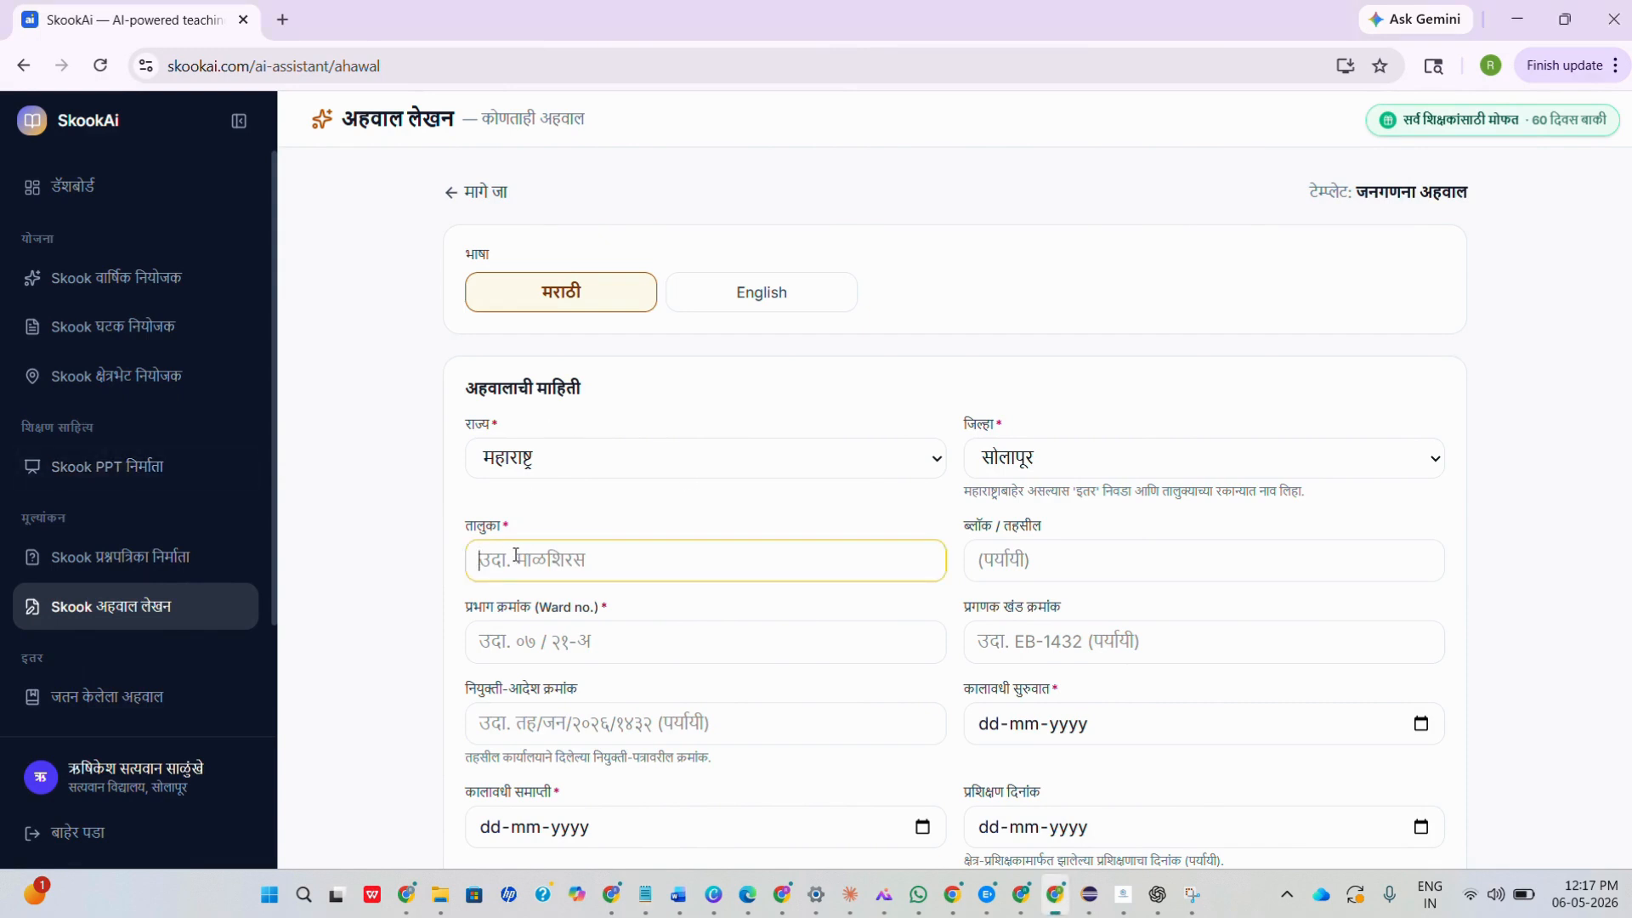
{"action": "type", "text": "माळशिरस"}
{"action": "type", "text": "KIA"}
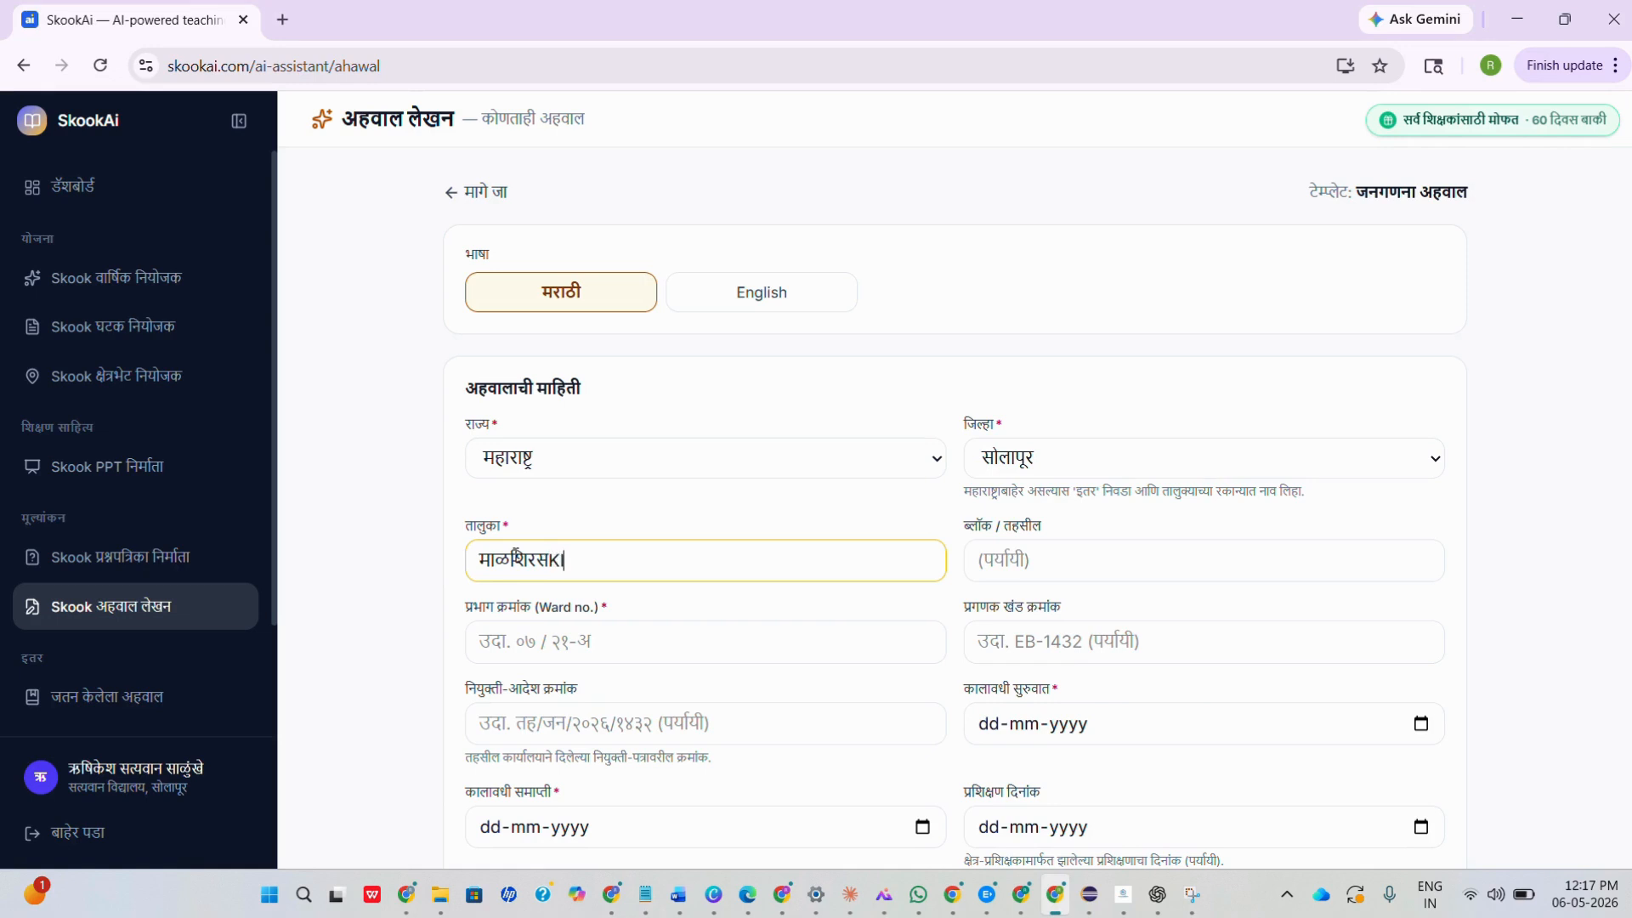
{"action": "key", "text": "BackSpace"}
{"action": "key", "text": "BackSpace"}
{"action": "key", "text": "BackSpace"}
Step: Fill in the ब्लॉक / तहसील field with माळशिरस from the Notepad notes
{"action": "key", "text": "alt+Tab"}
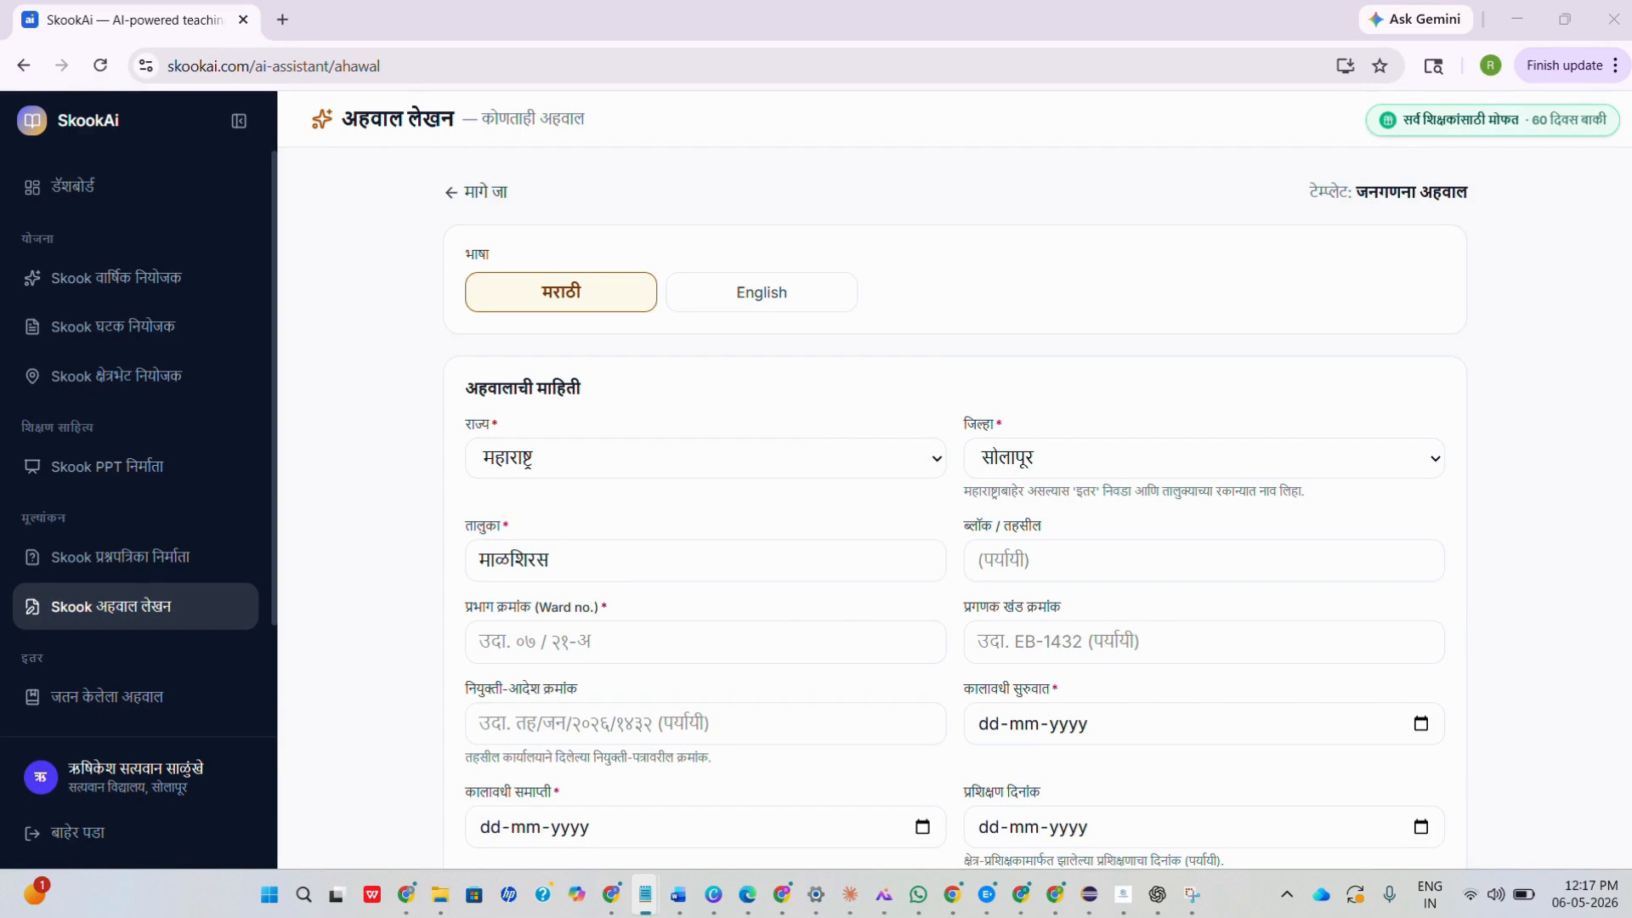
{"action": "left_click", "coordinate": [1054, 566]}
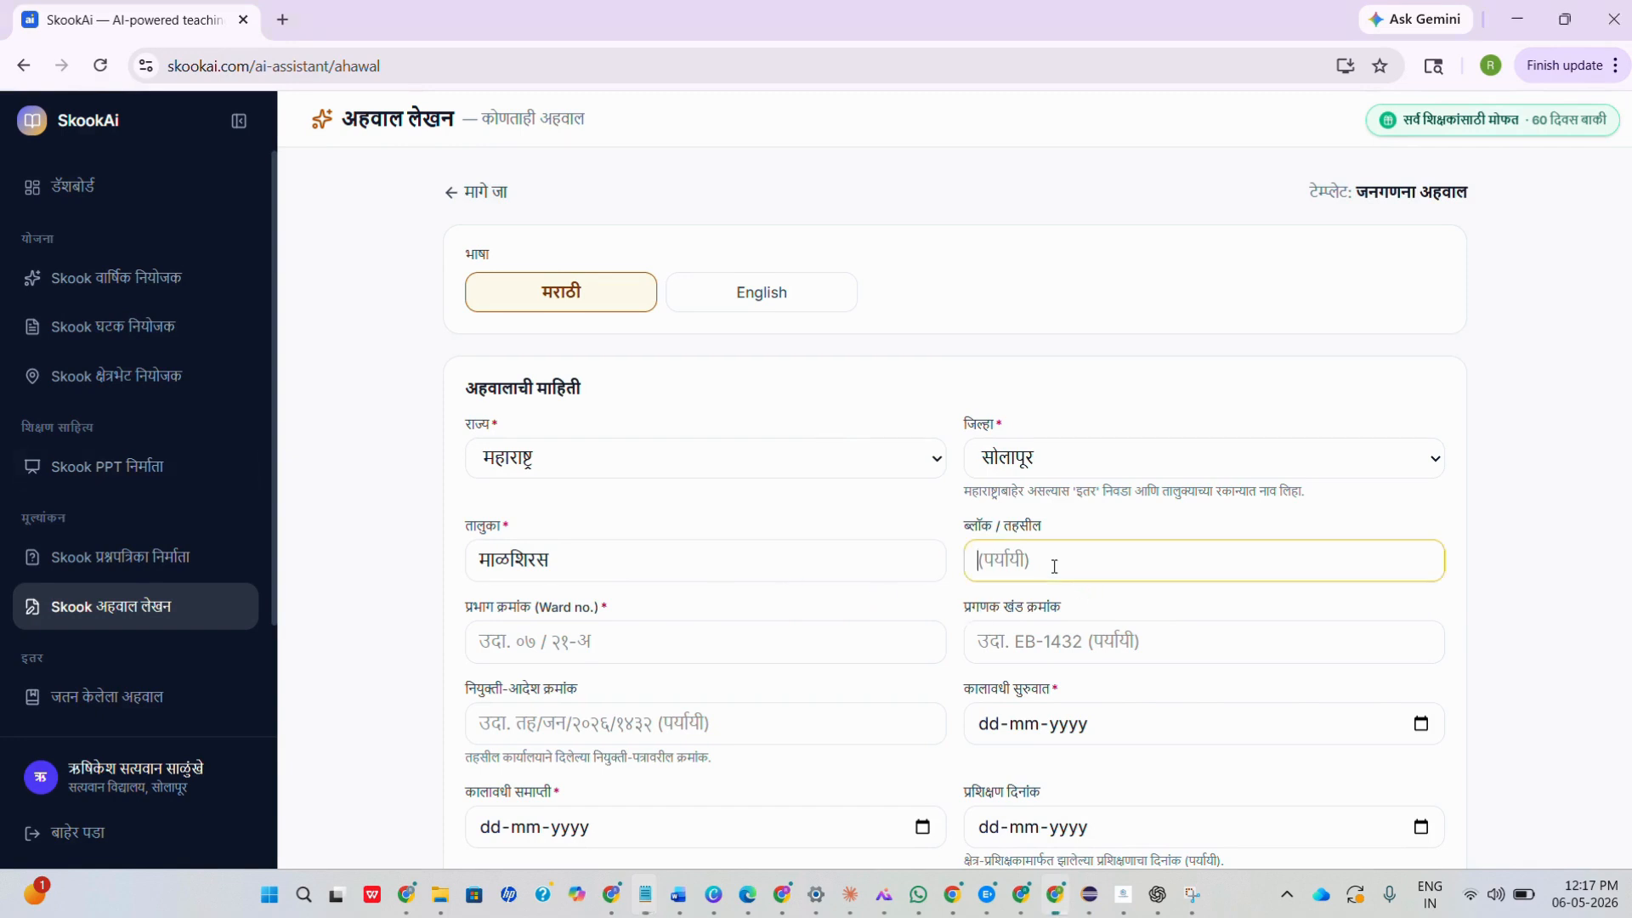
{"action": "type", "text": "माळशिरस"}
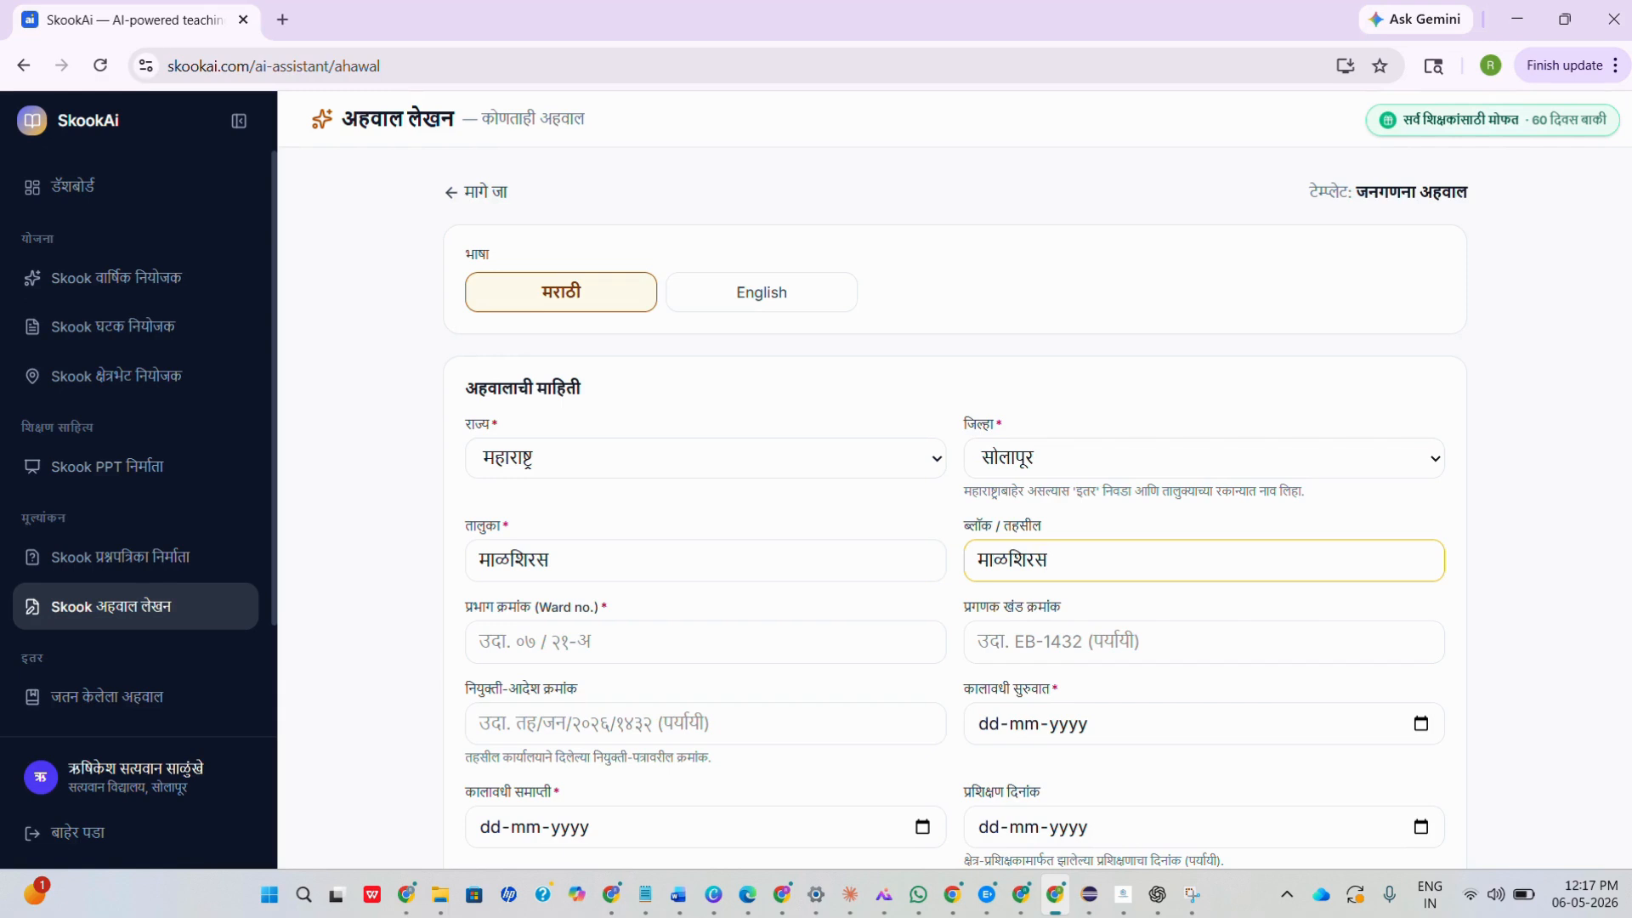
Step: Fill in the प्रभाग क्रमांक (Ward no.) field with ०७ from the Notepad notes
{"action": "key", "text": "alt+Tab"}
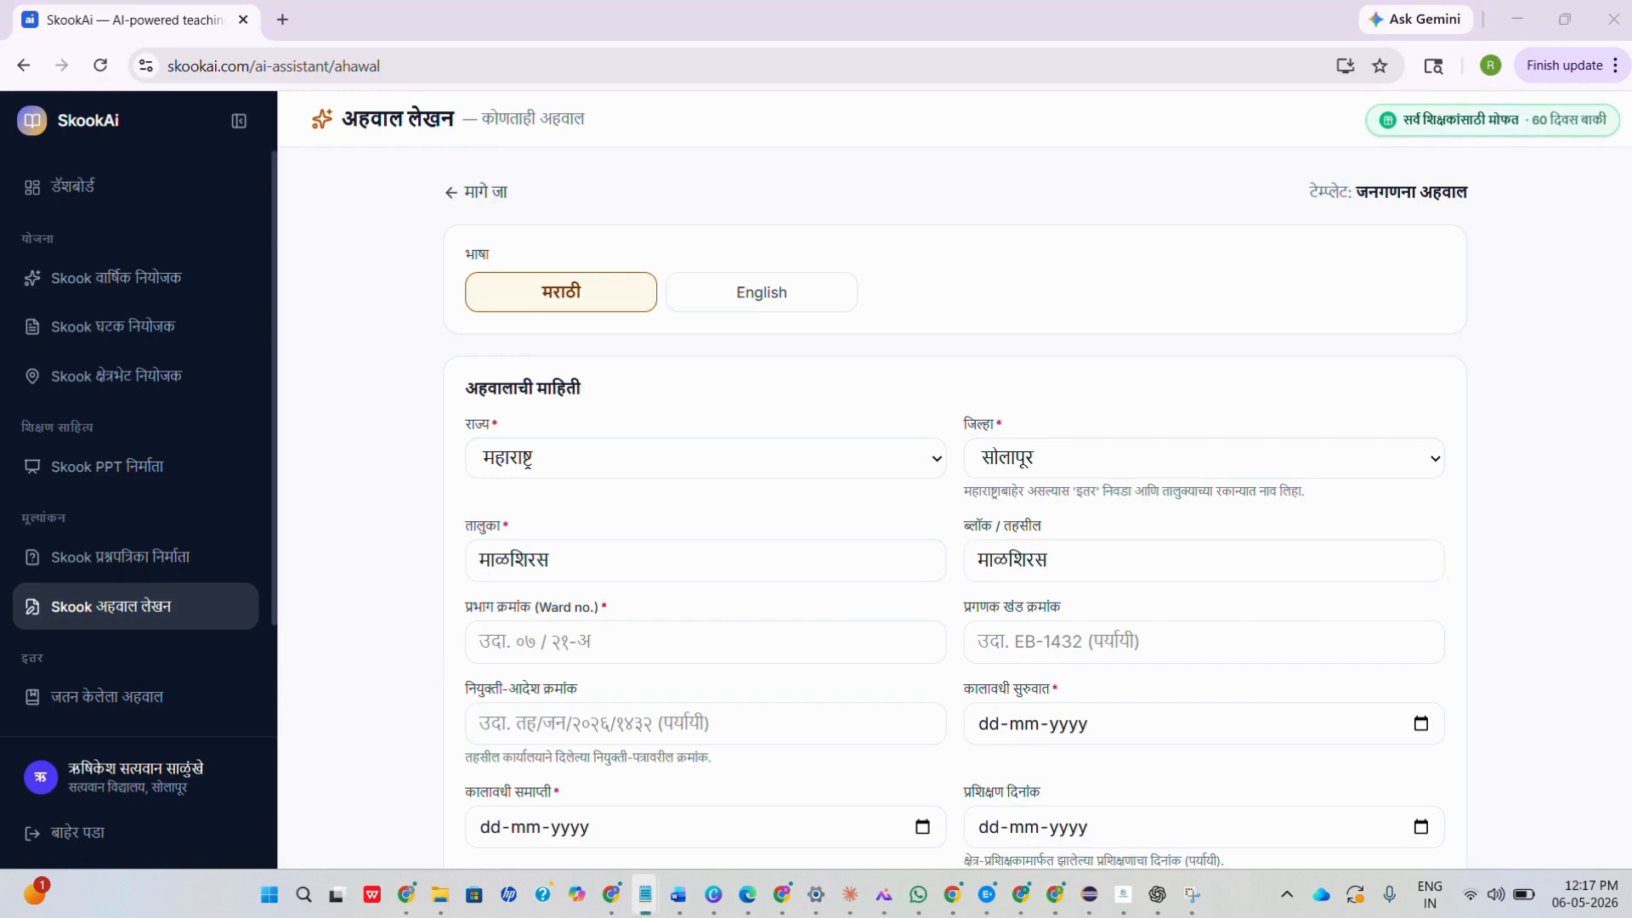
{"action": "key", "text": "alt+Tab"}
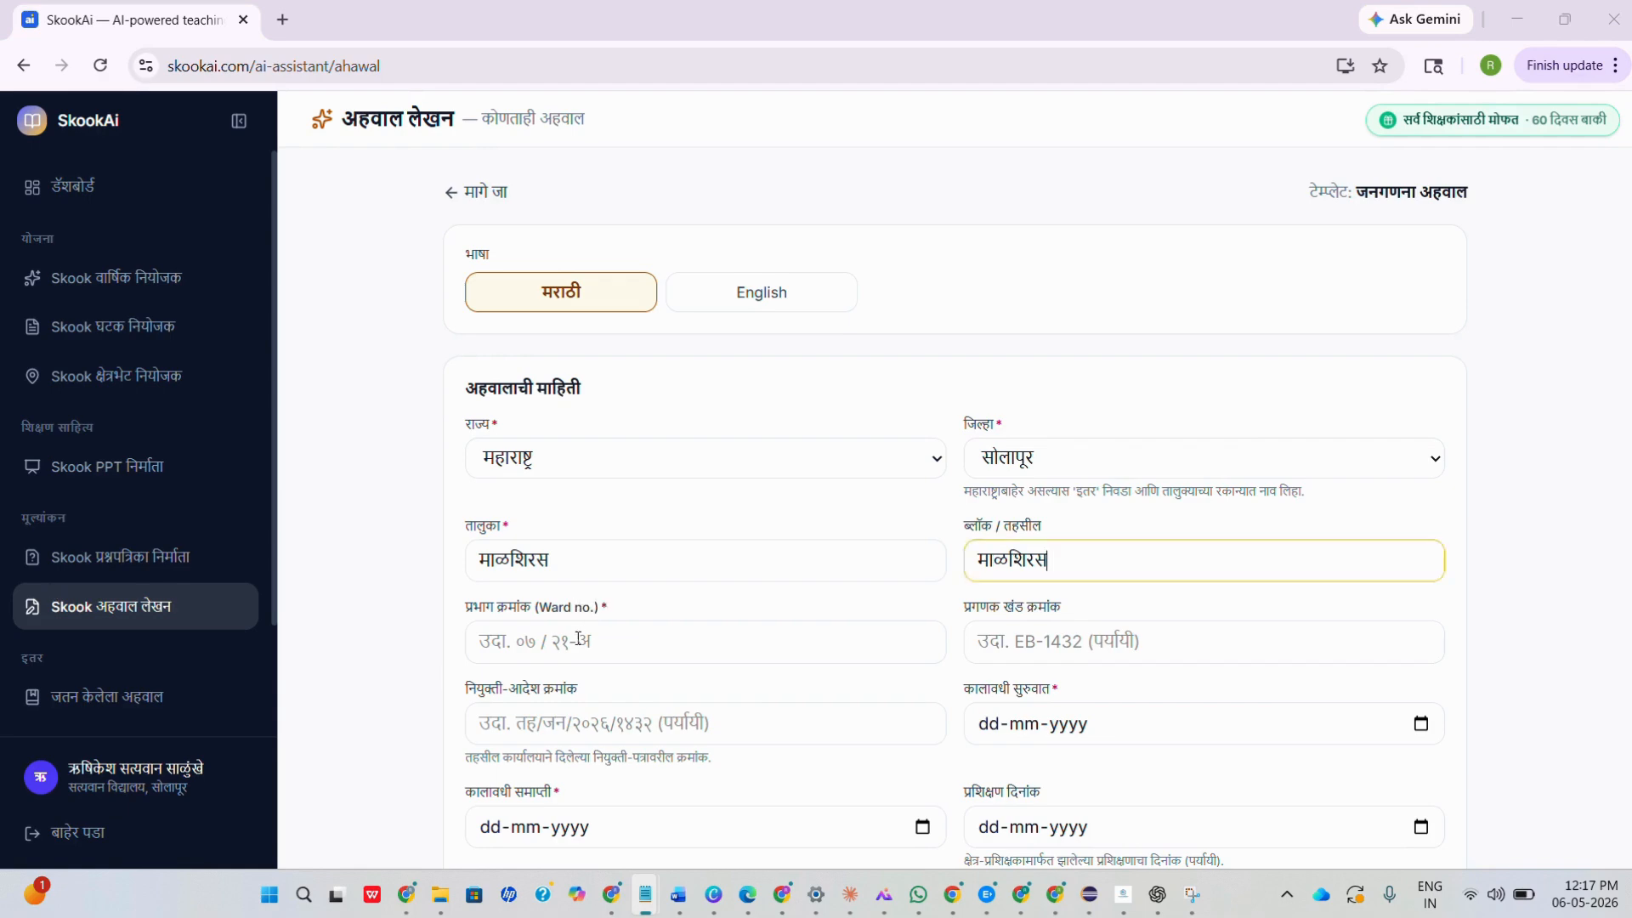
{"action": "left_click", "coordinate": [578, 638]}
{"action": "type", "text": "०७"}
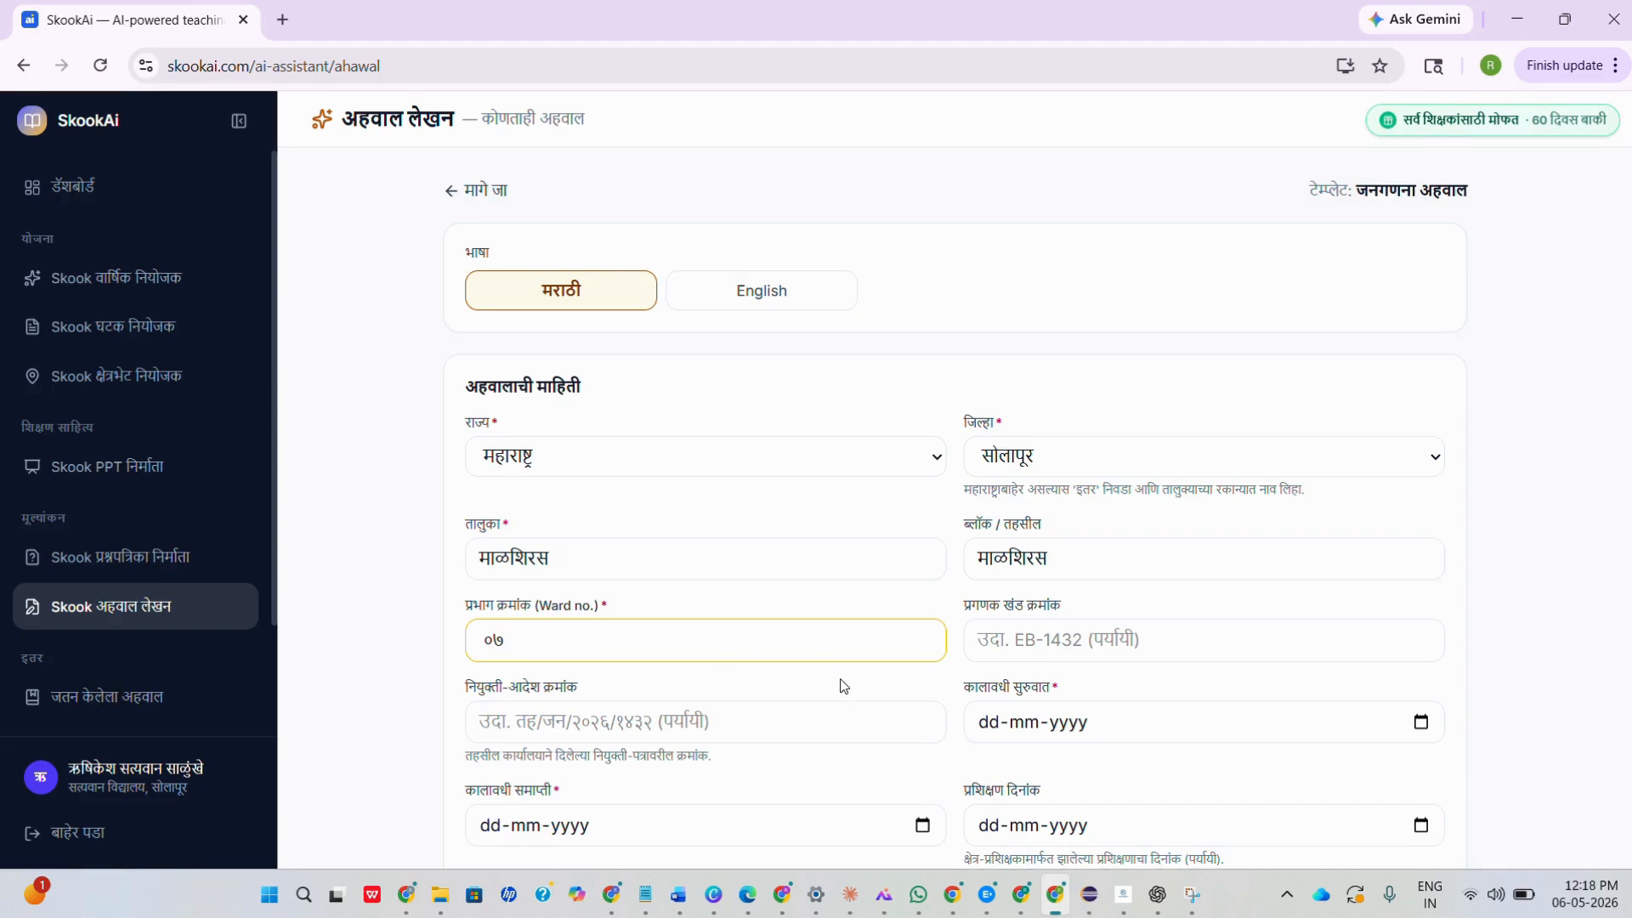
Step: Fill in the प्रगणक खंड क्रमांक field with EB-1432 from the Notepad notes
{"action": "scroll", "coordinate": [850, 676], "scroll_direction": "down", "scroll_amount": 1}
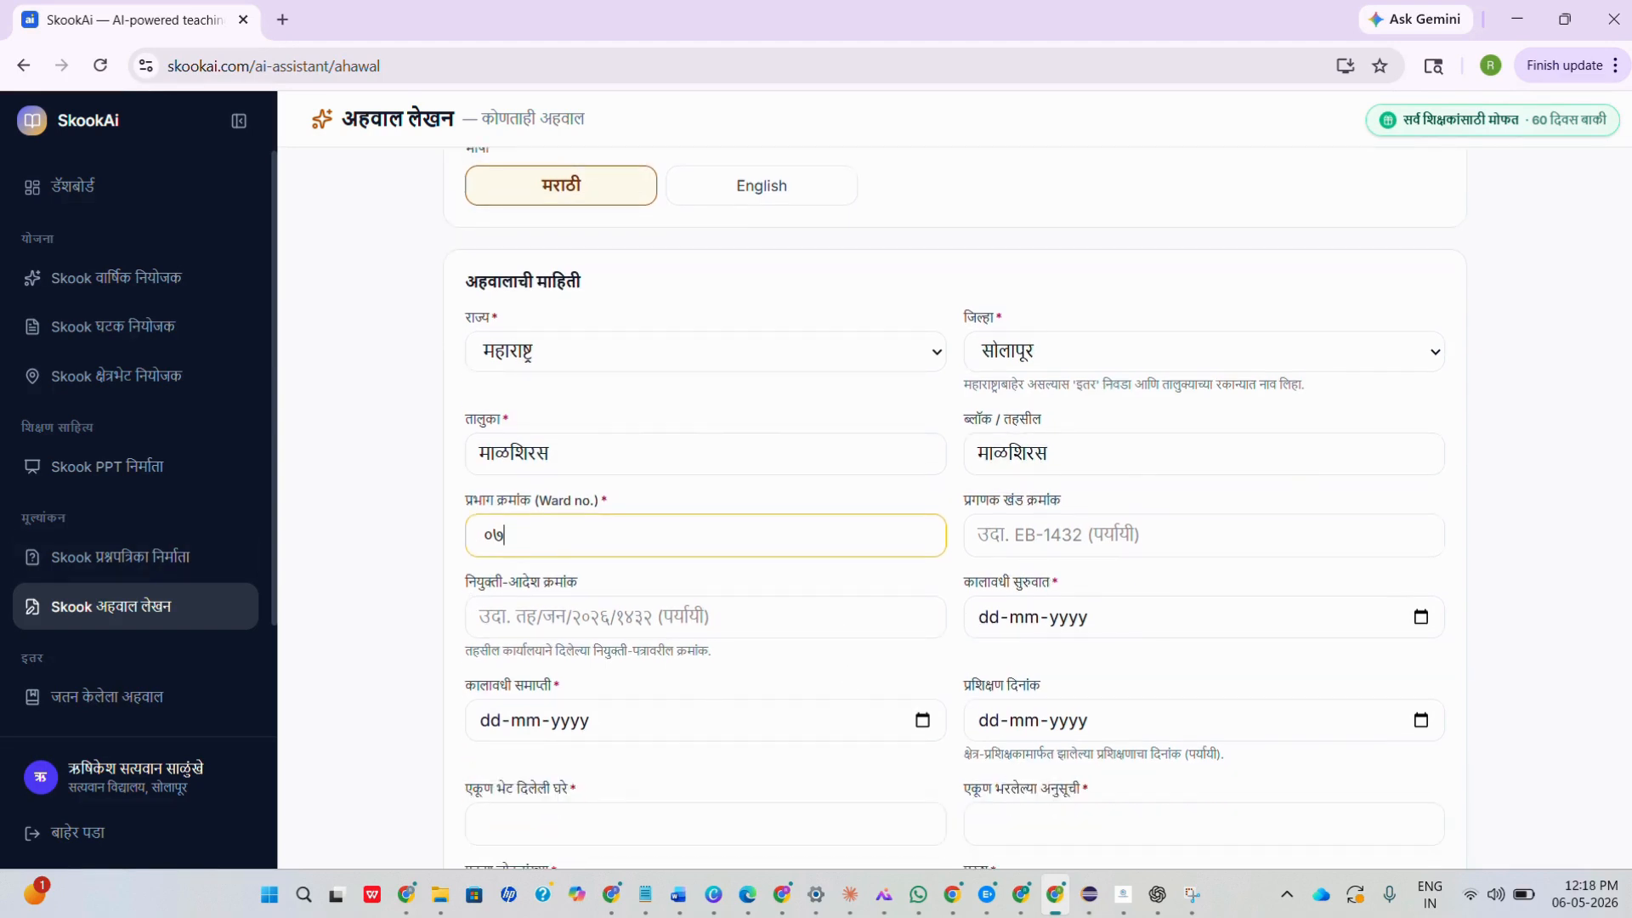
{"action": "key", "text": "alt+Tab"}
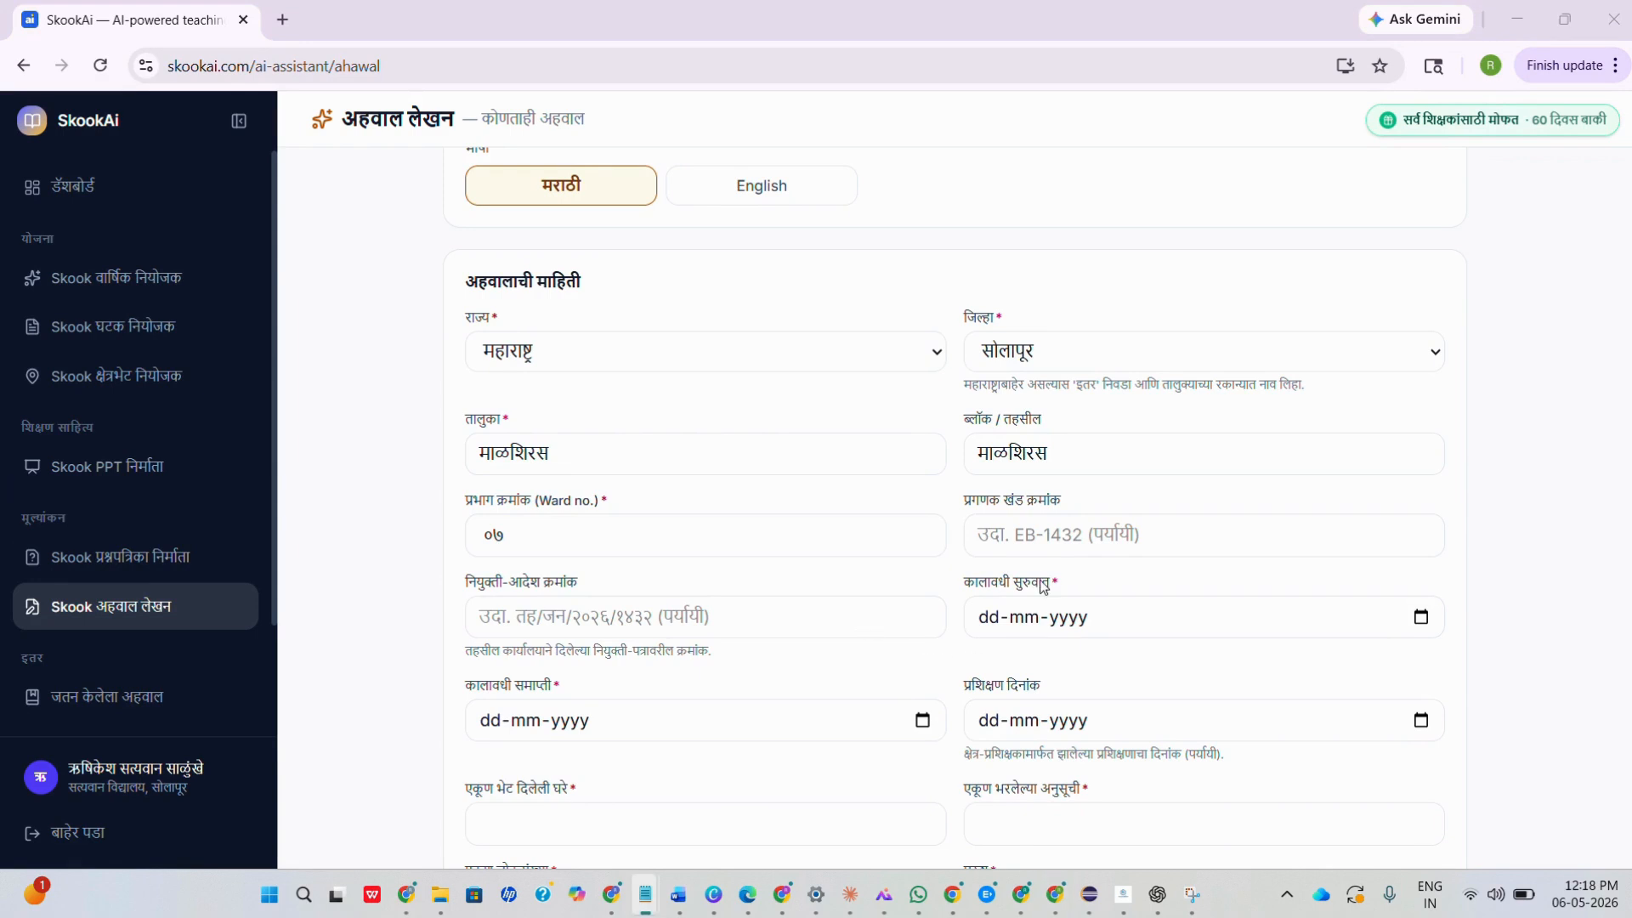
{"action": "left_click", "coordinate": [1018, 536]}
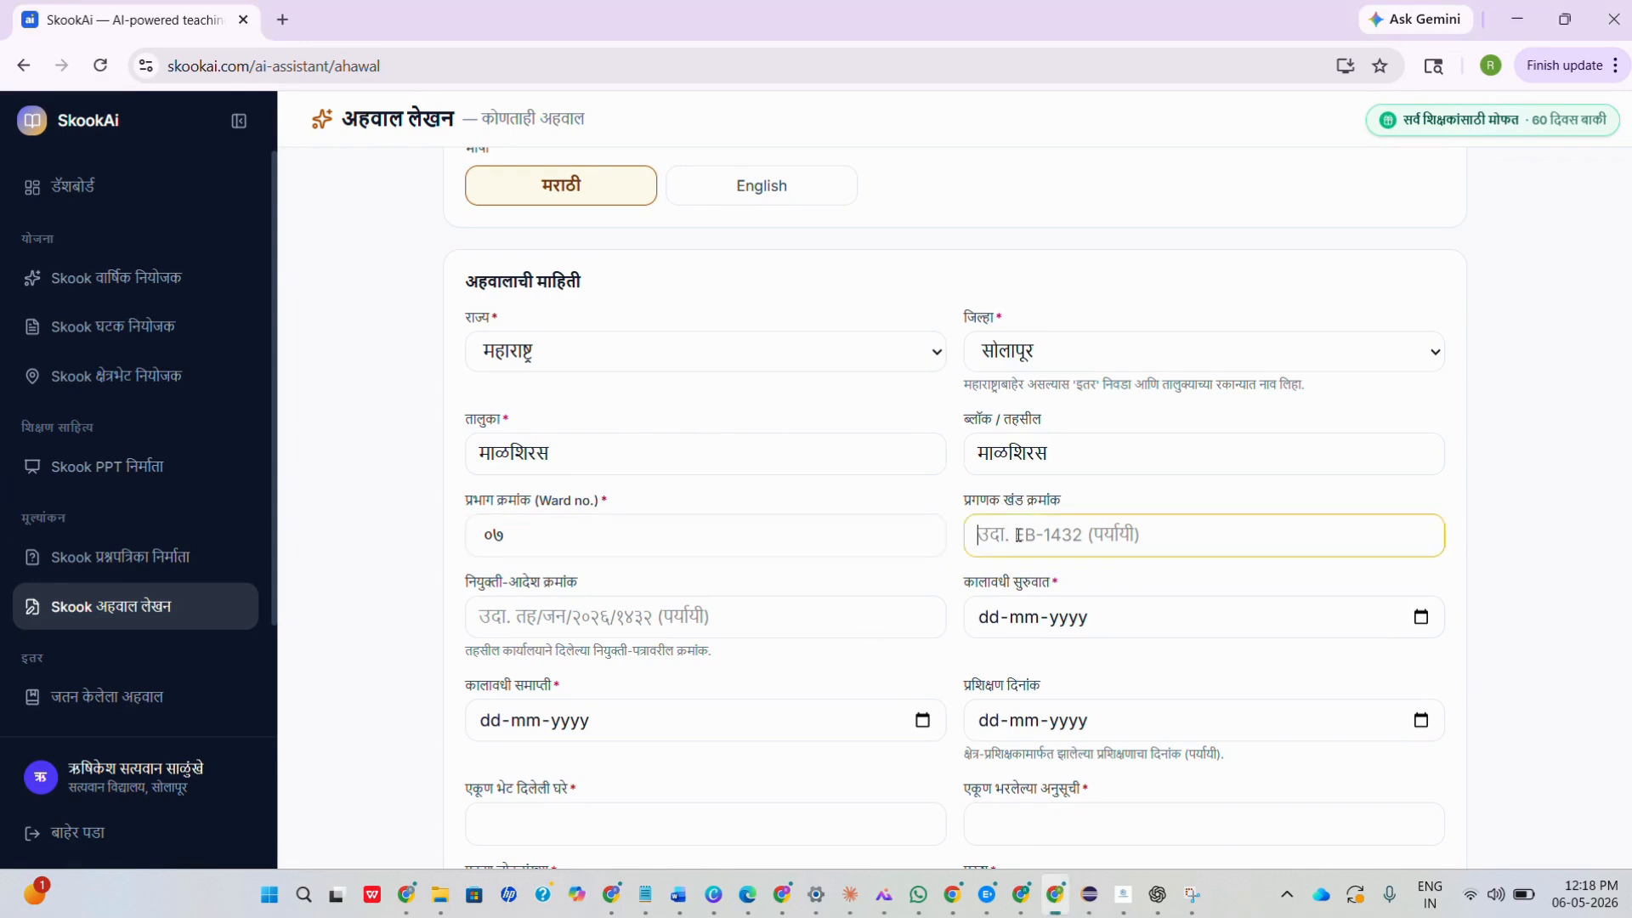
{"action": "type", "text": "EB-1432"}
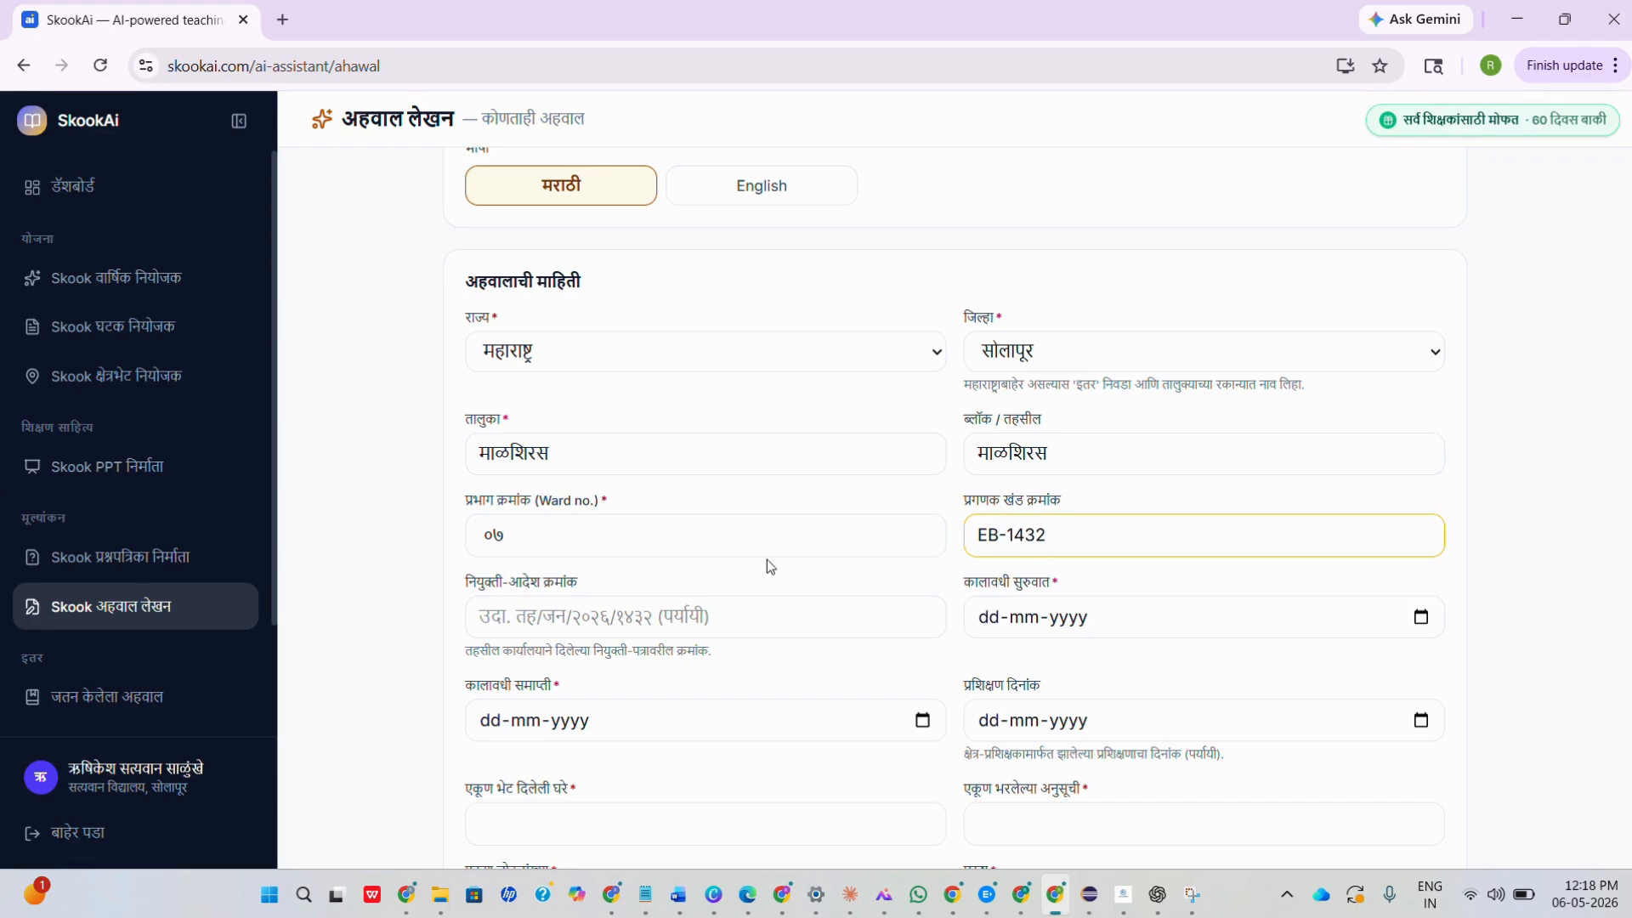
{"action": "key", "text": "alt+Tab"}
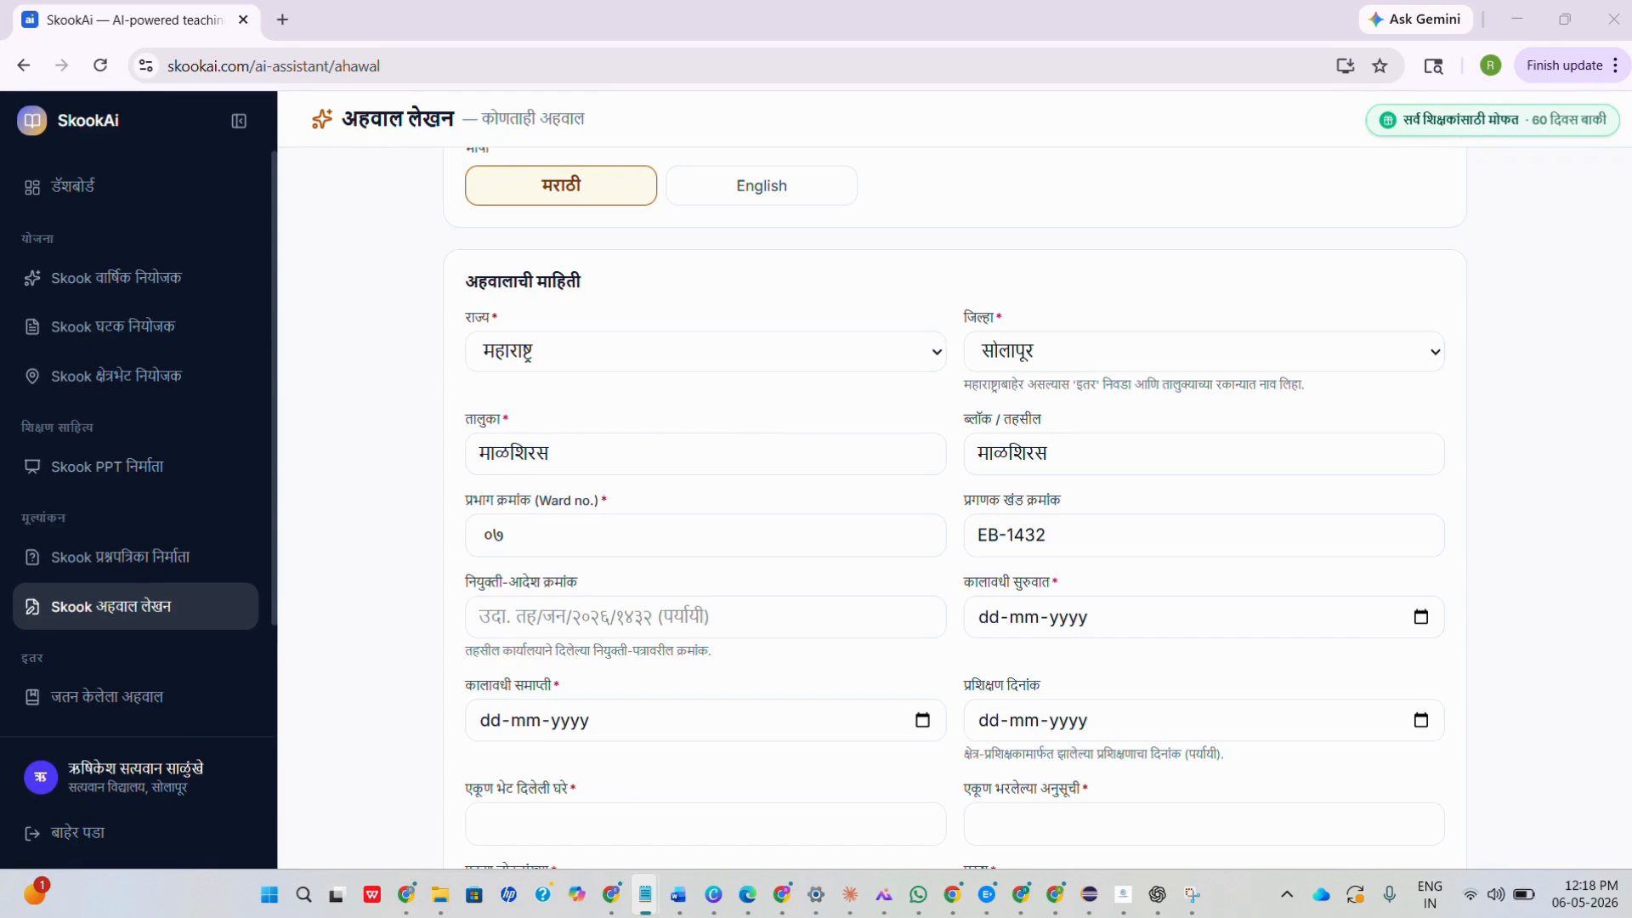
Step: Enter the appointment order number in the नियुक्ती-आदेश क्रमांक field and set कालावधी सुरुवात to 01-05-2026
{"action": "left_click", "coordinate": [566, 612]}
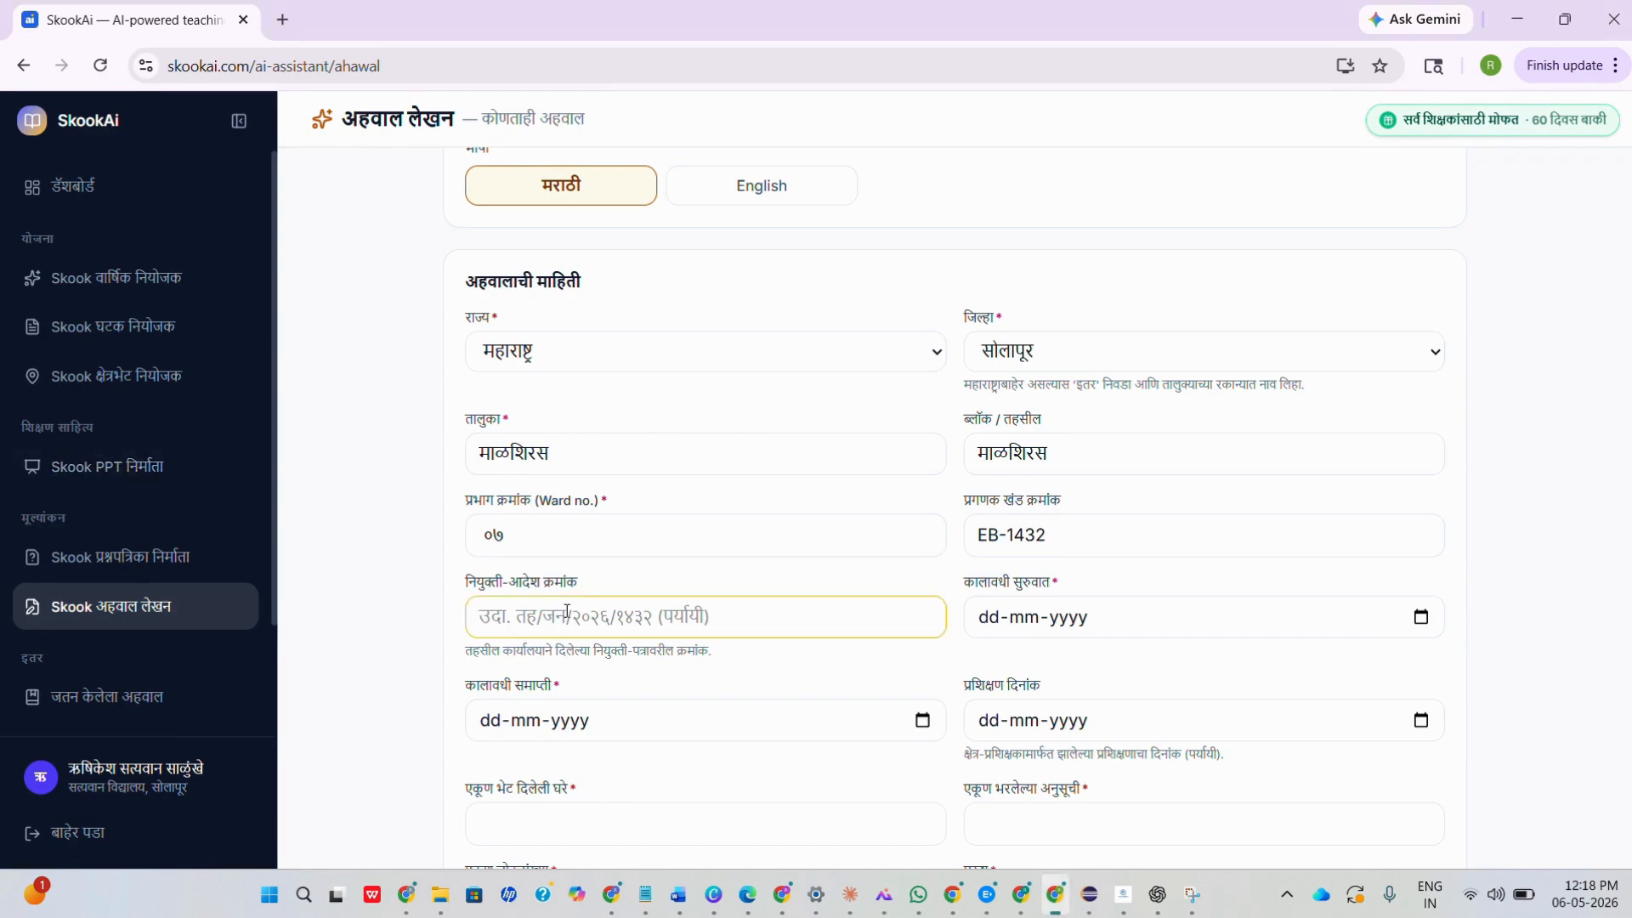
{"action": "type", "text": "तह/जन/२०२६/१४३२"}
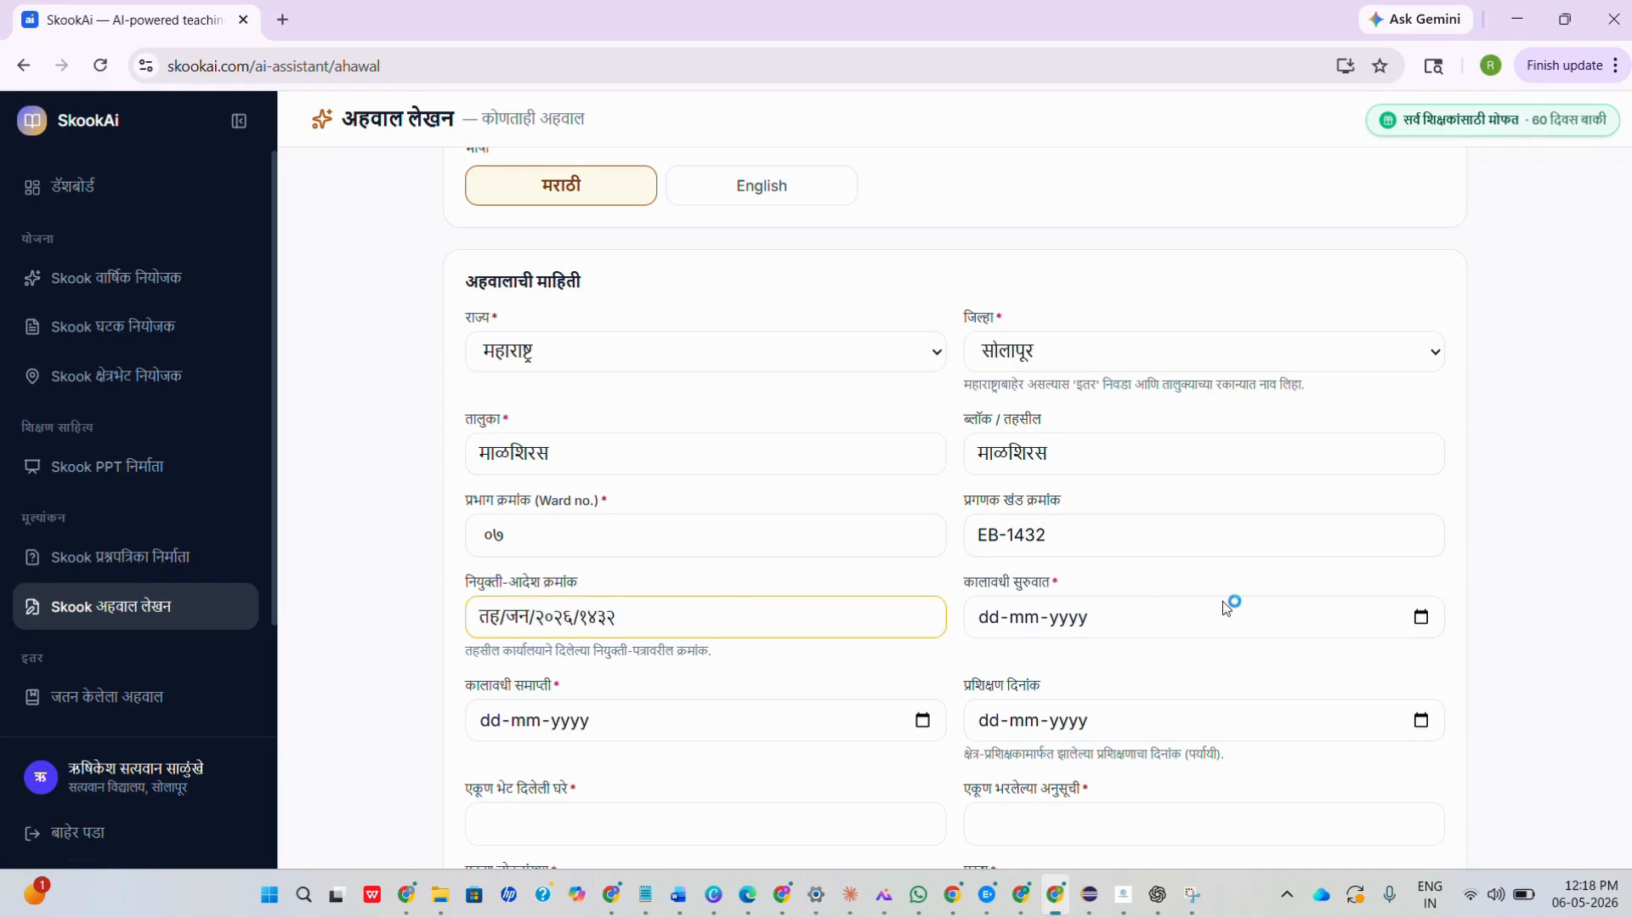
{"action": "left_click", "coordinate": [1418, 618]}
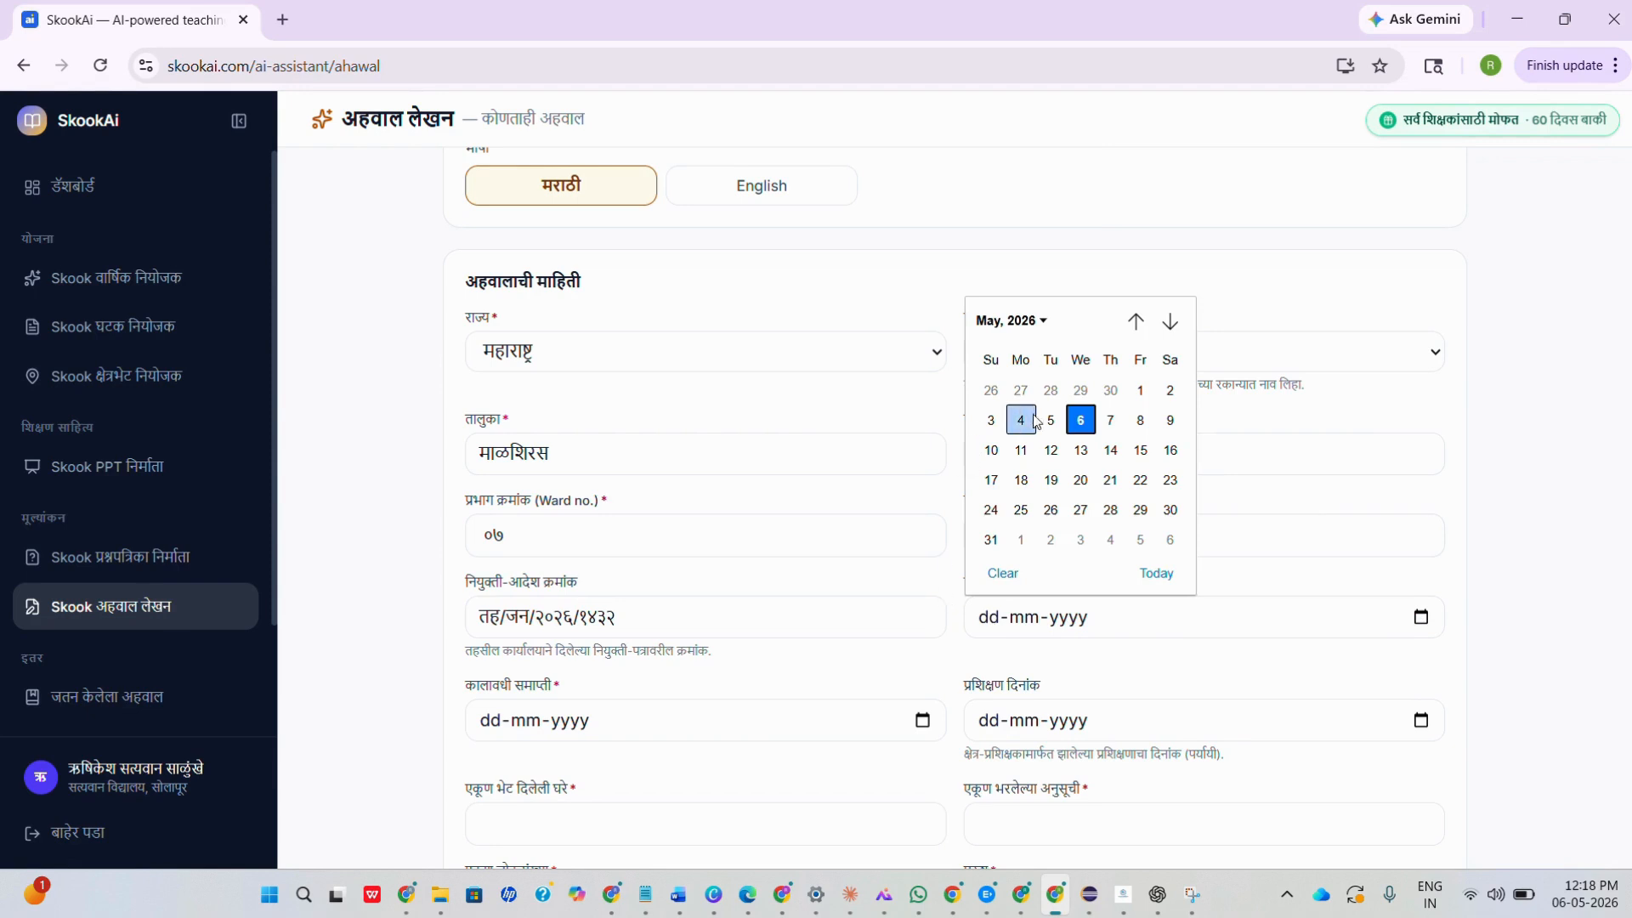
{"action": "left_click", "coordinate": [1140, 391]}
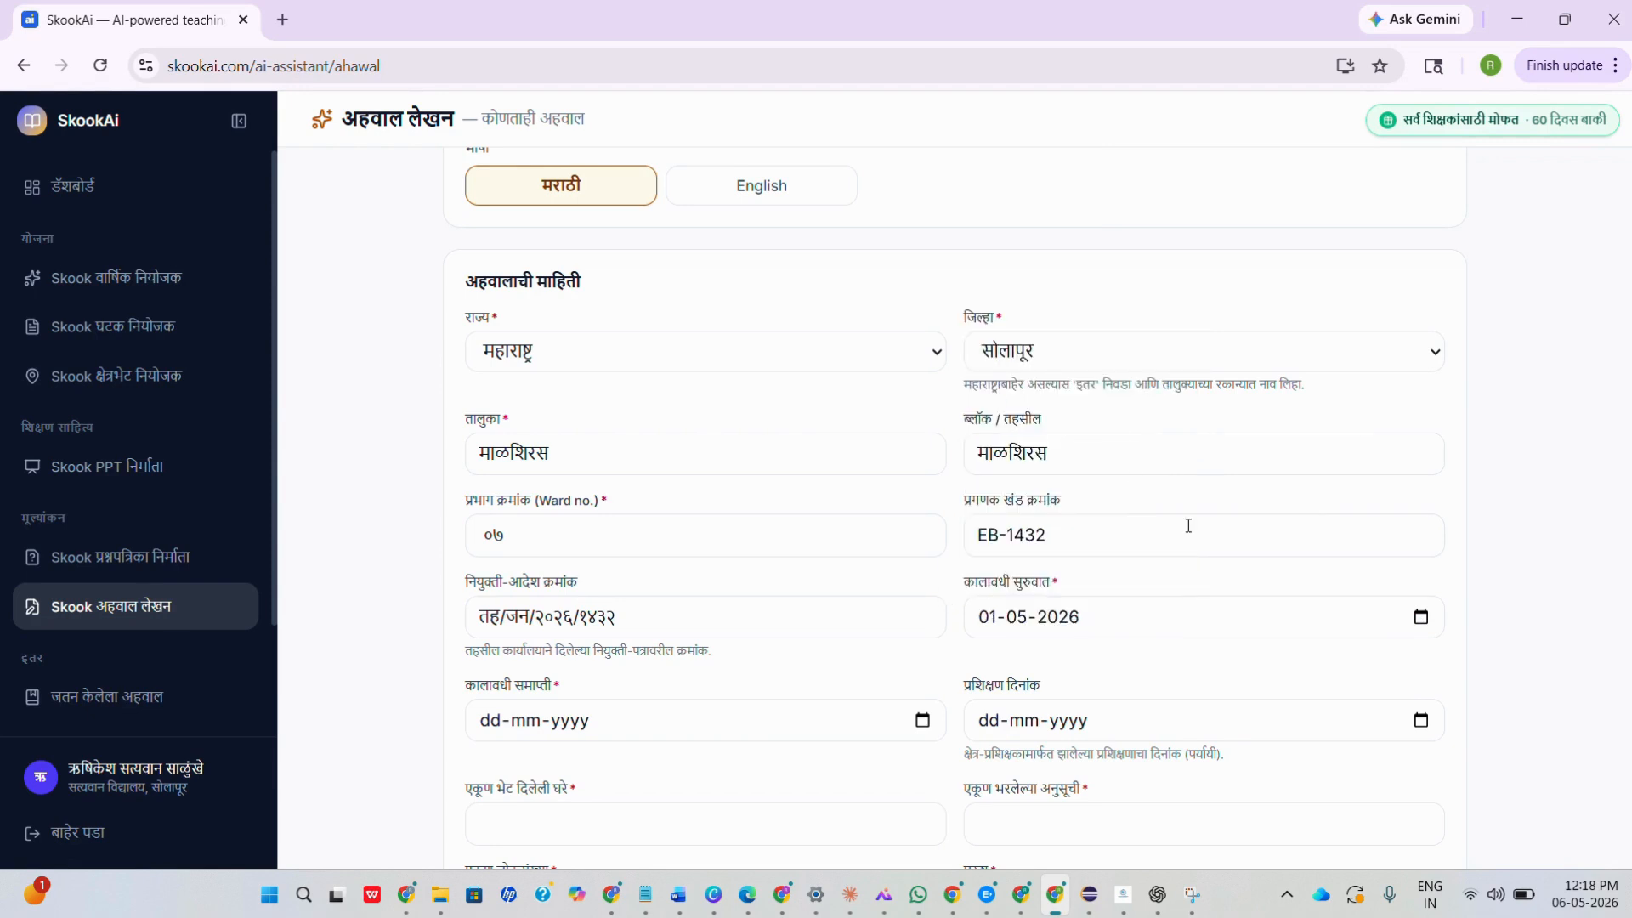
Step: Set the कालावधी समाप्ती date to 15-05-2026 and the प्रशिक्षण दिनांक to 28-04-2026
{"action": "left_click", "coordinate": [925, 722]}
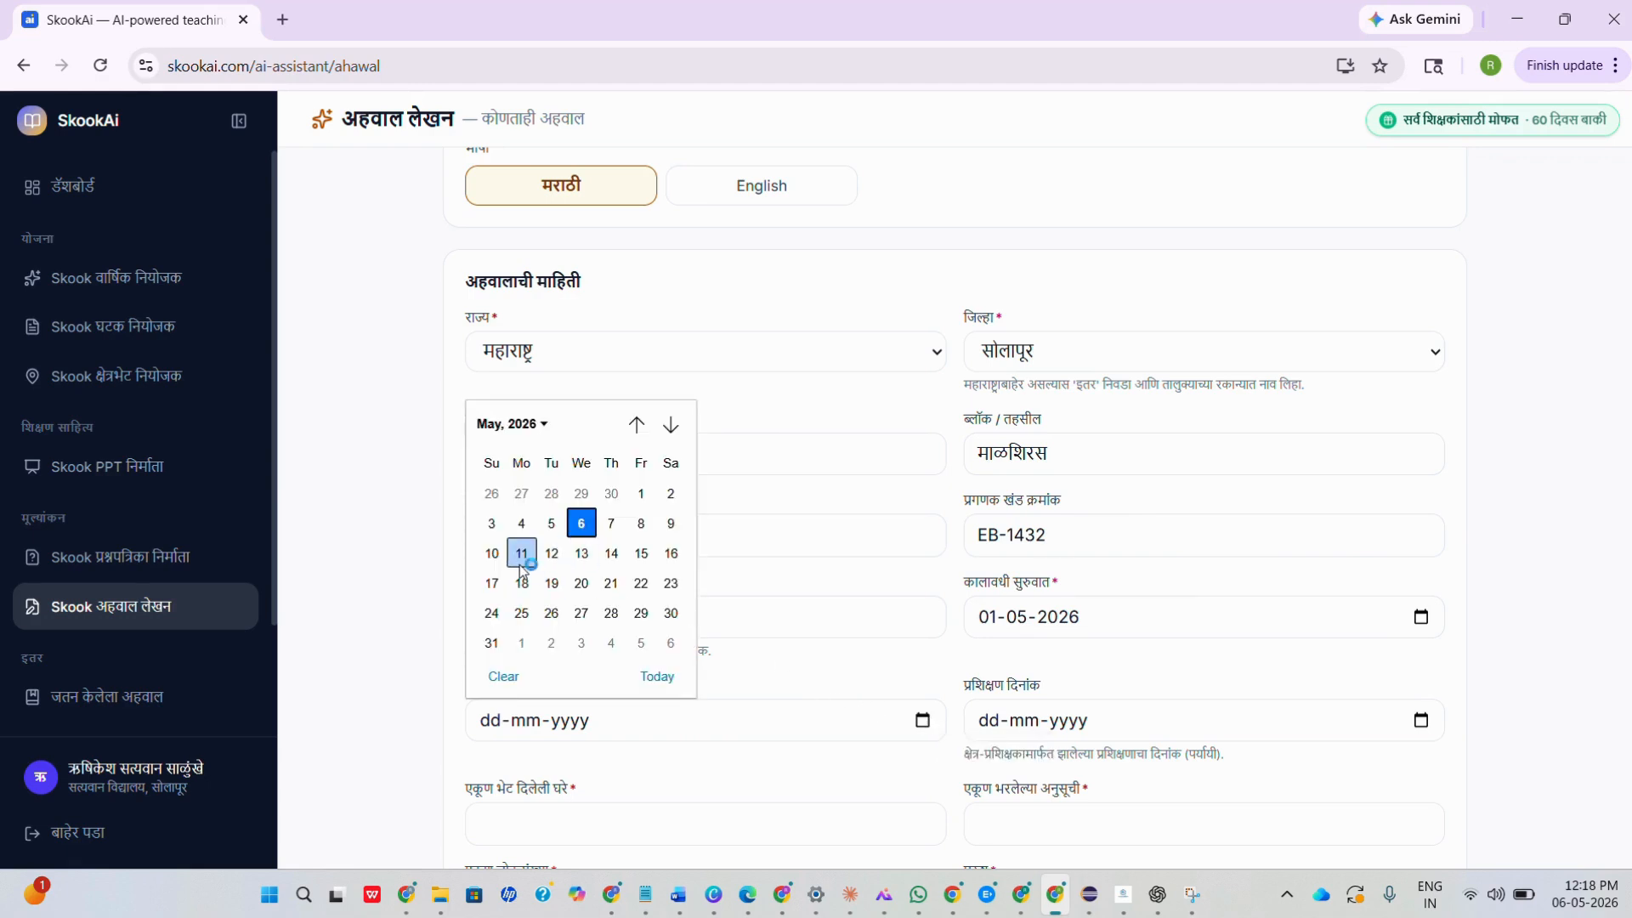
{"action": "left_click", "coordinate": [640, 553]}
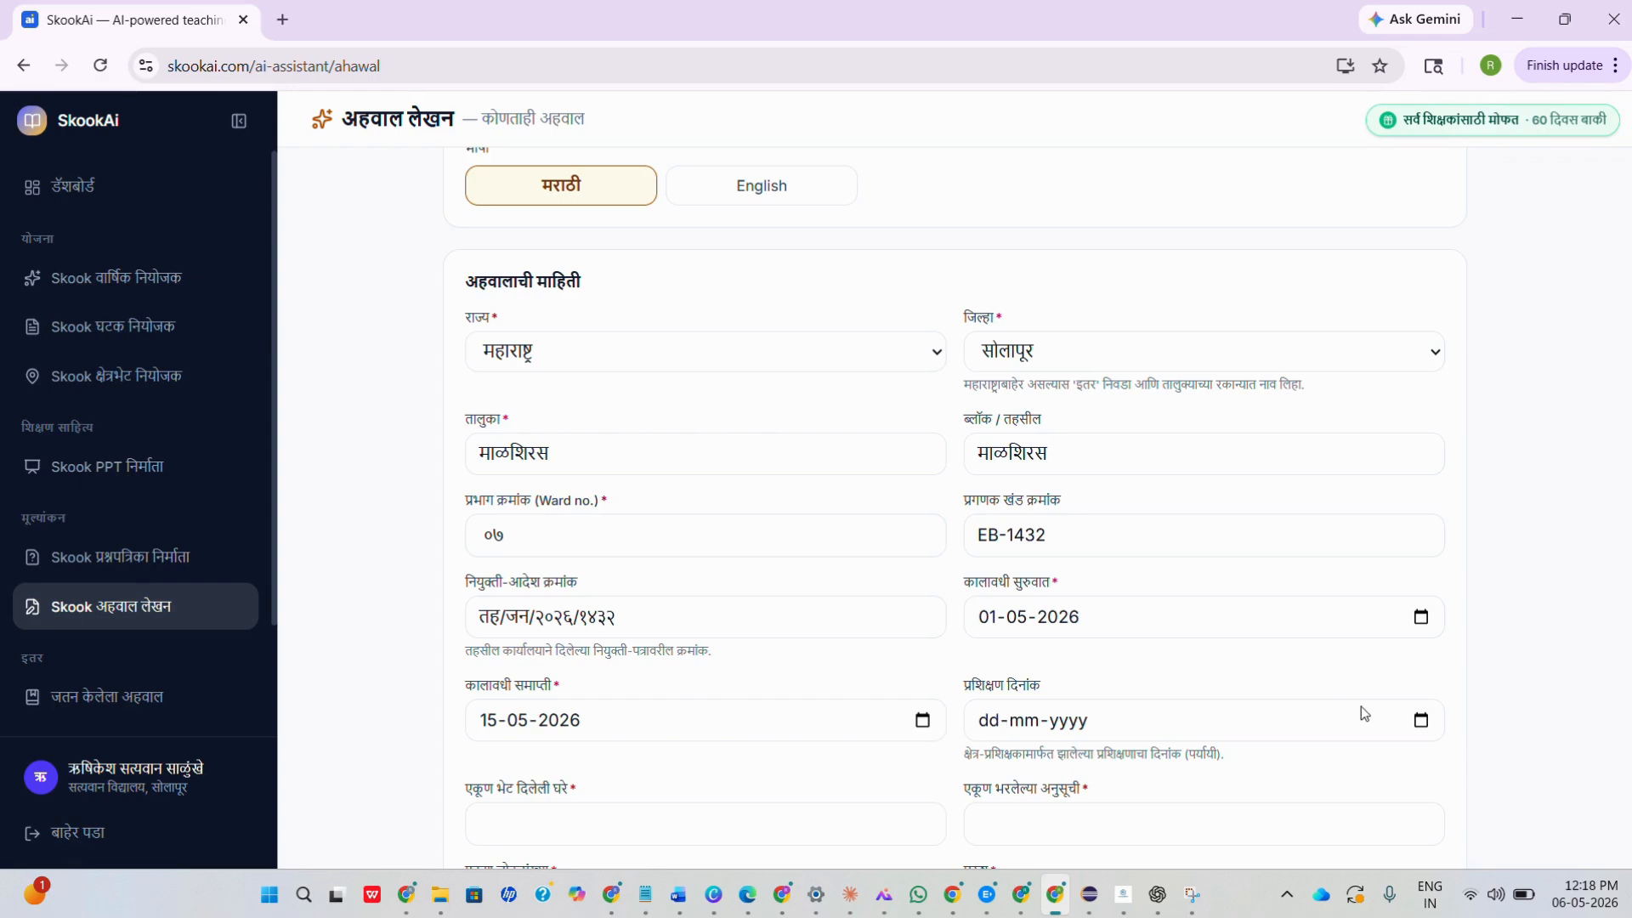
{"action": "left_click", "coordinate": [1420, 722]}
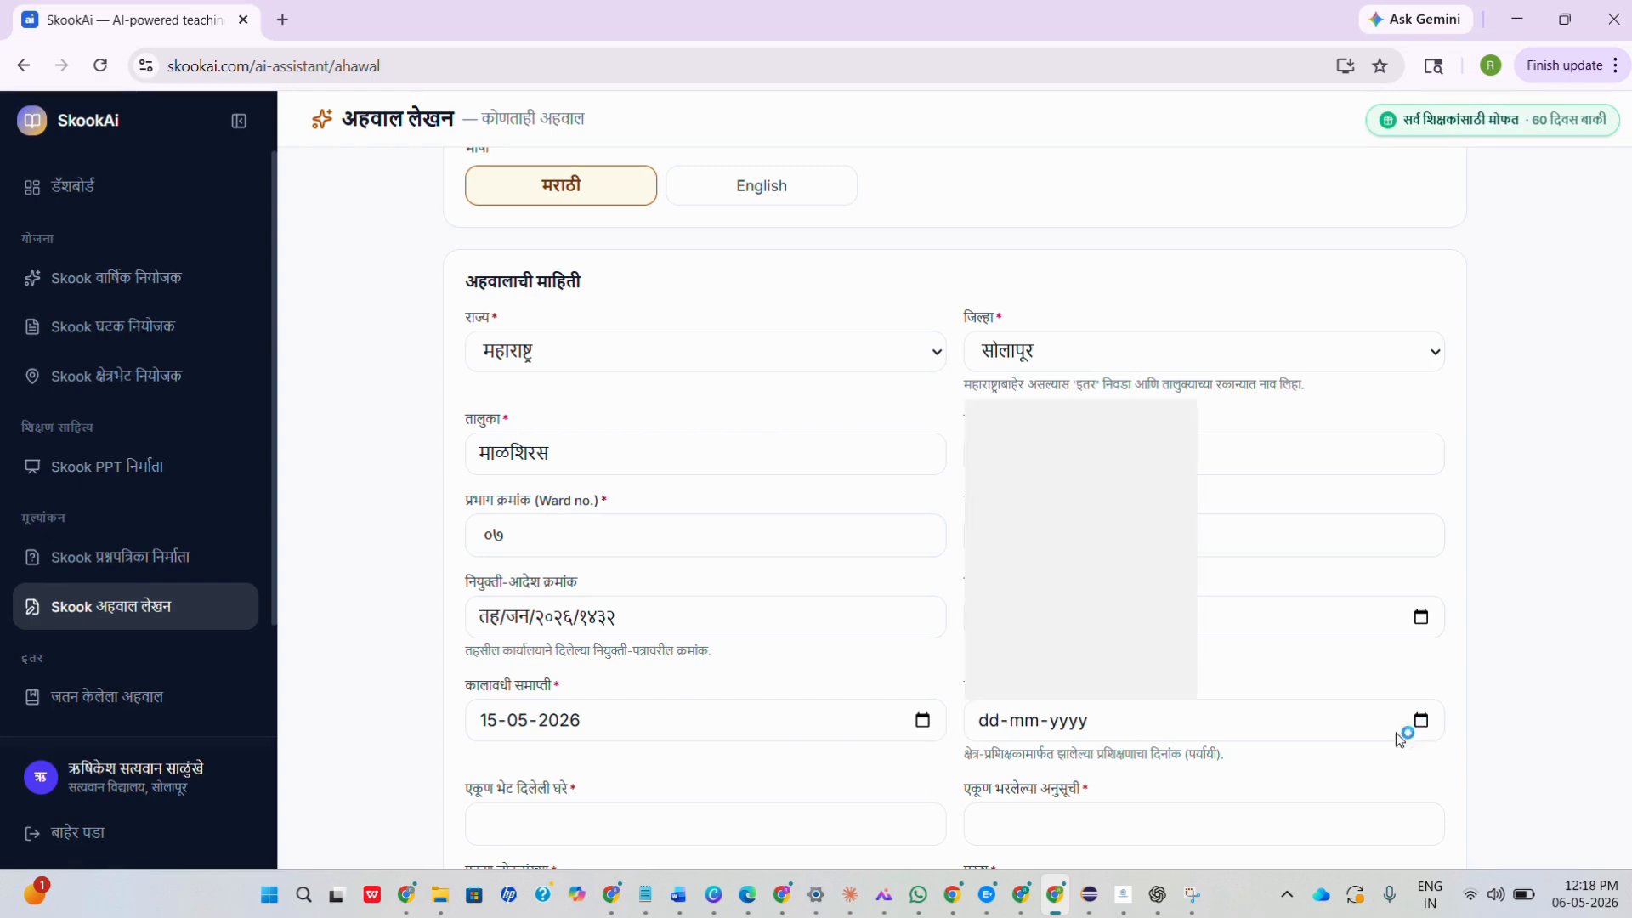
{"action": "left_click", "coordinate": [1042, 427]}
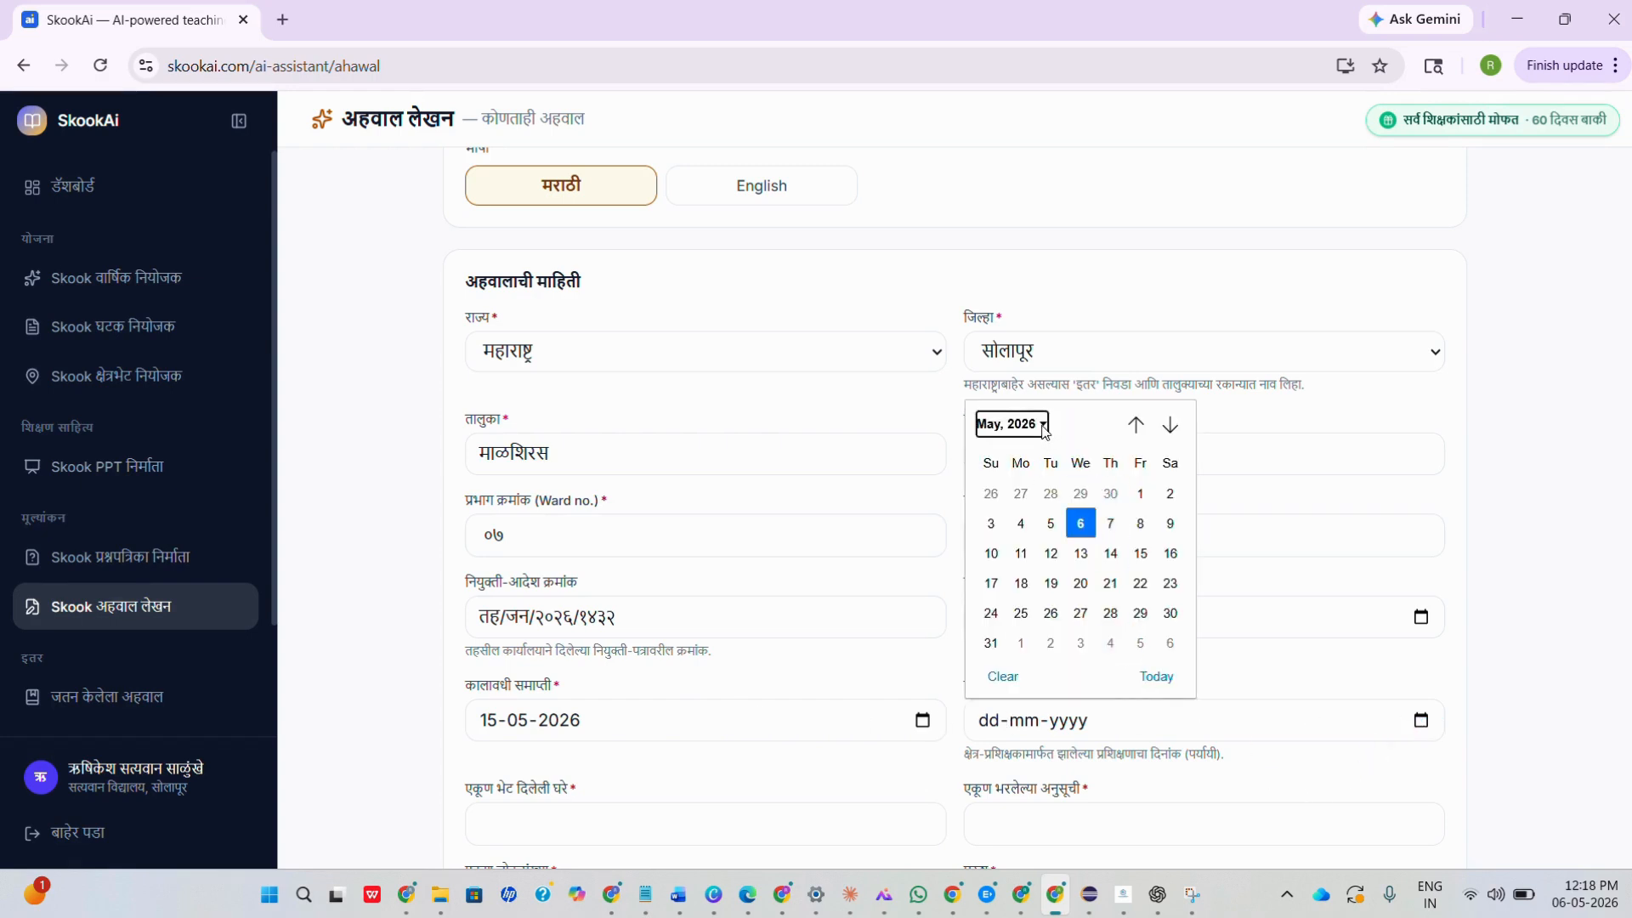
{"action": "left_click", "coordinate": [1143, 492]}
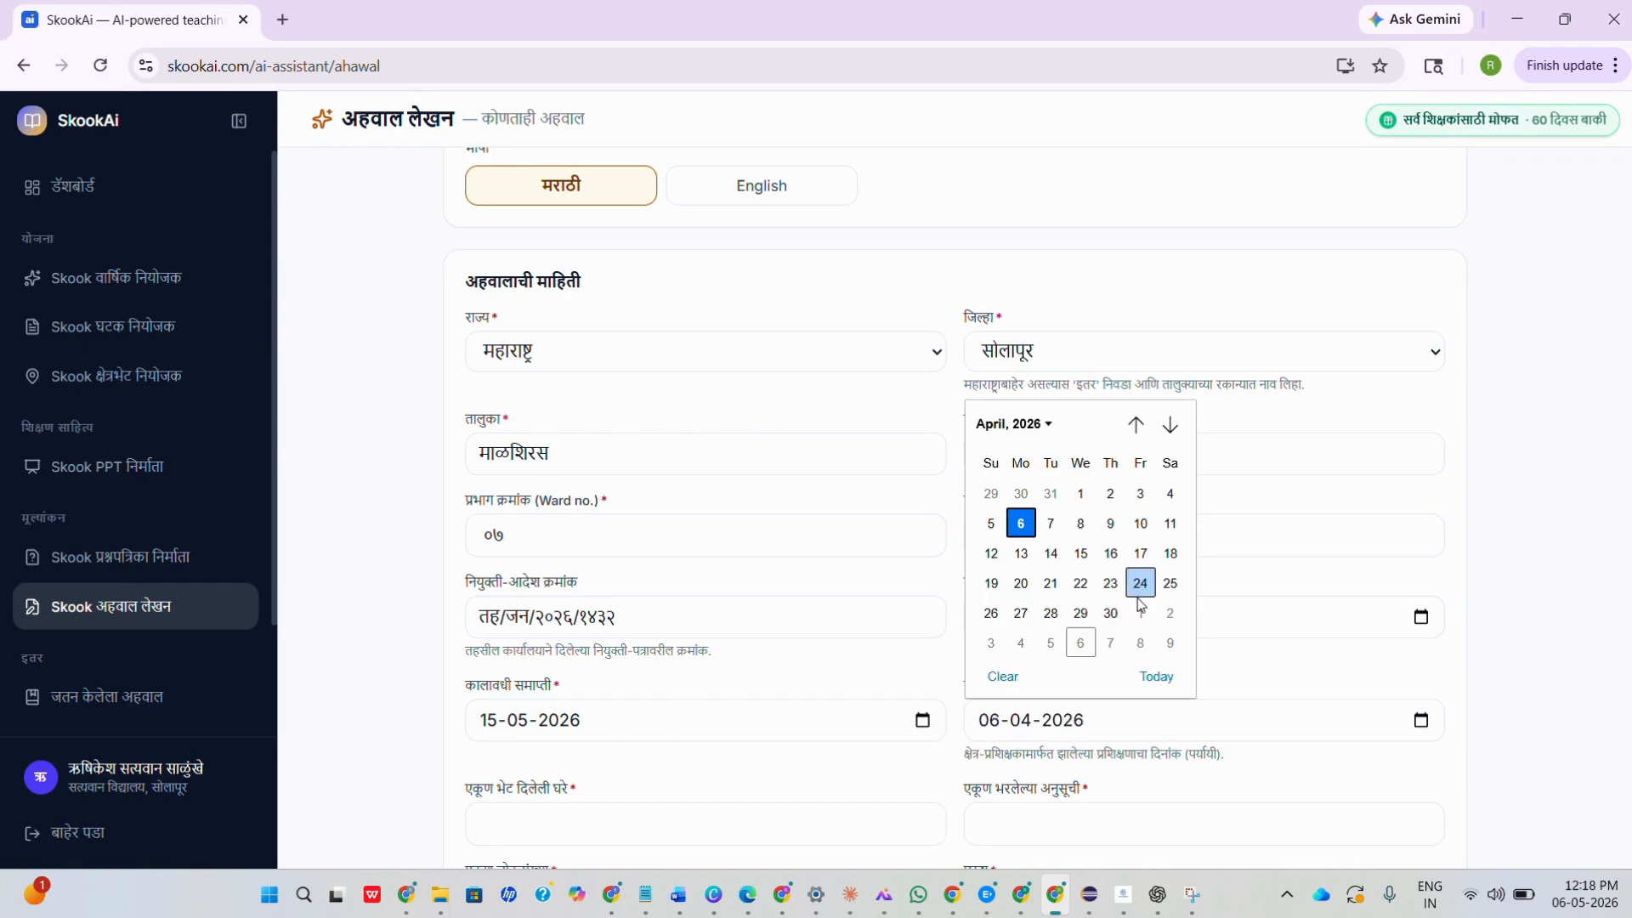
{"action": "left_click", "coordinate": [1050, 613]}
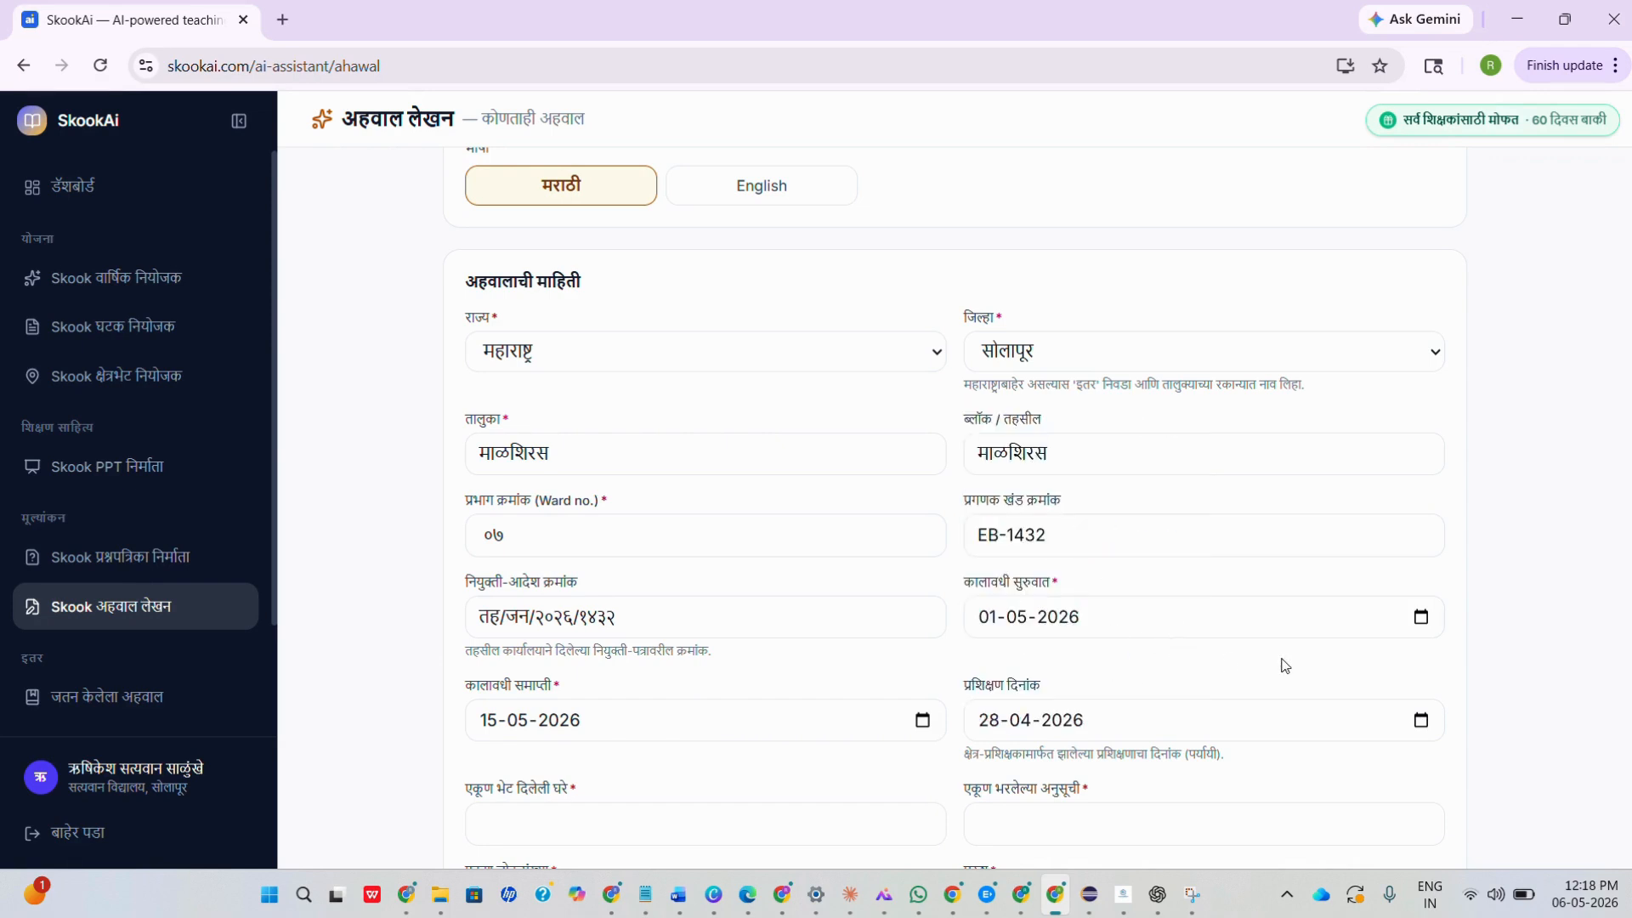
Step: Fill in the एकूण भेट दिलेली घरे field with 120 from the Notepad notes
{"action": "scroll", "coordinate": [763, 586], "scroll_direction": "down", "scroll_amount": 3}
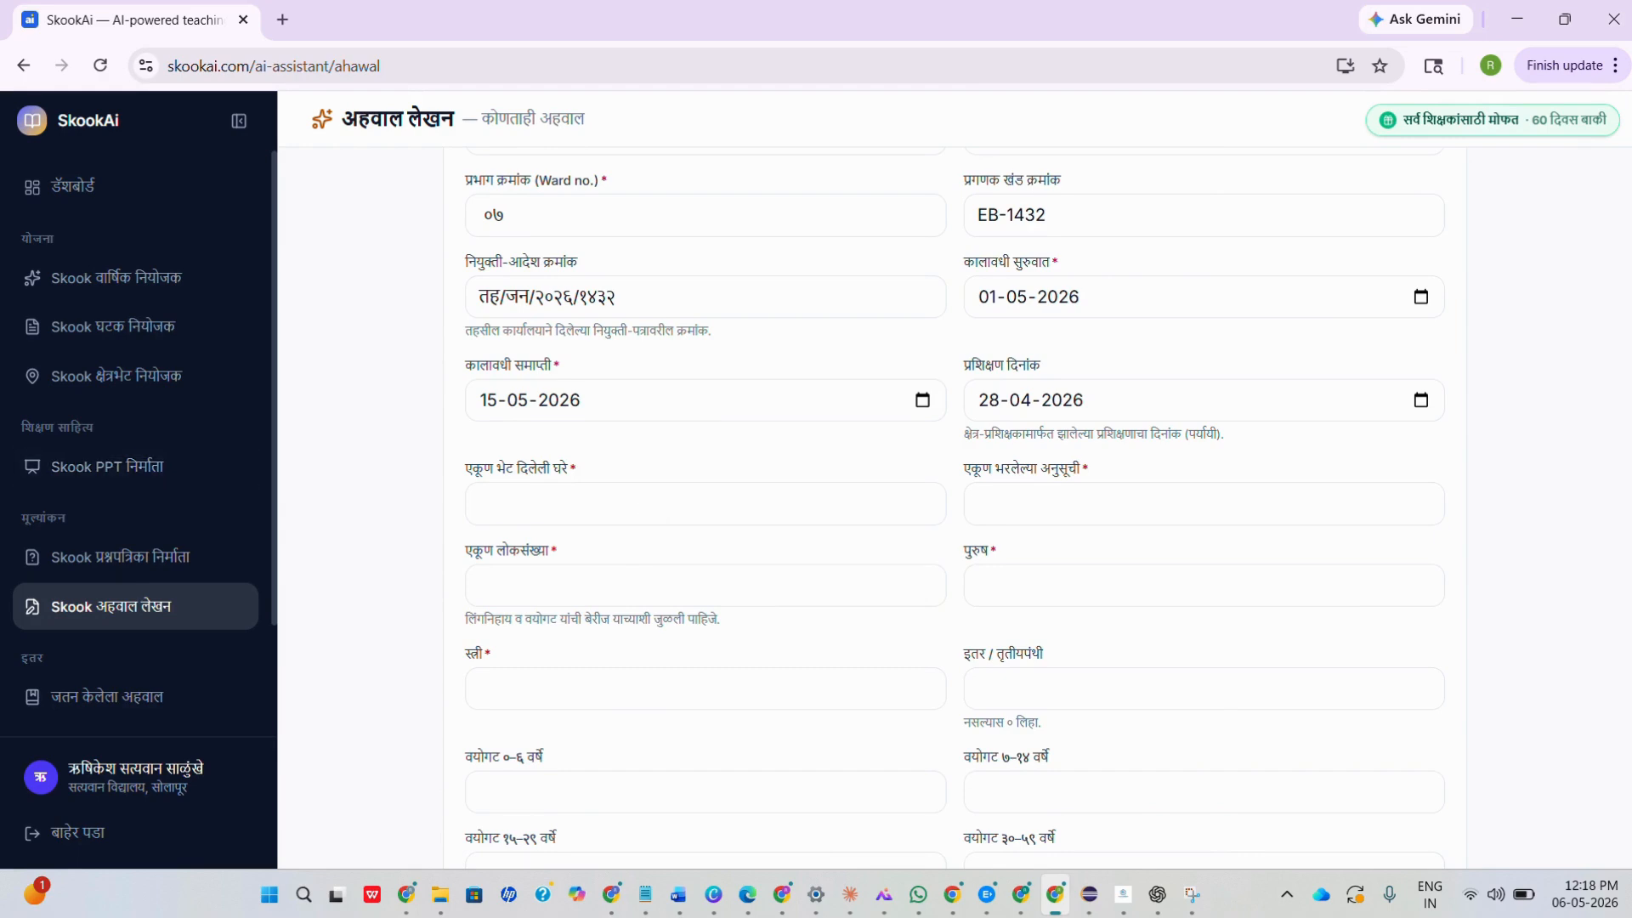
{"action": "key", "text": "alt+Tab"}
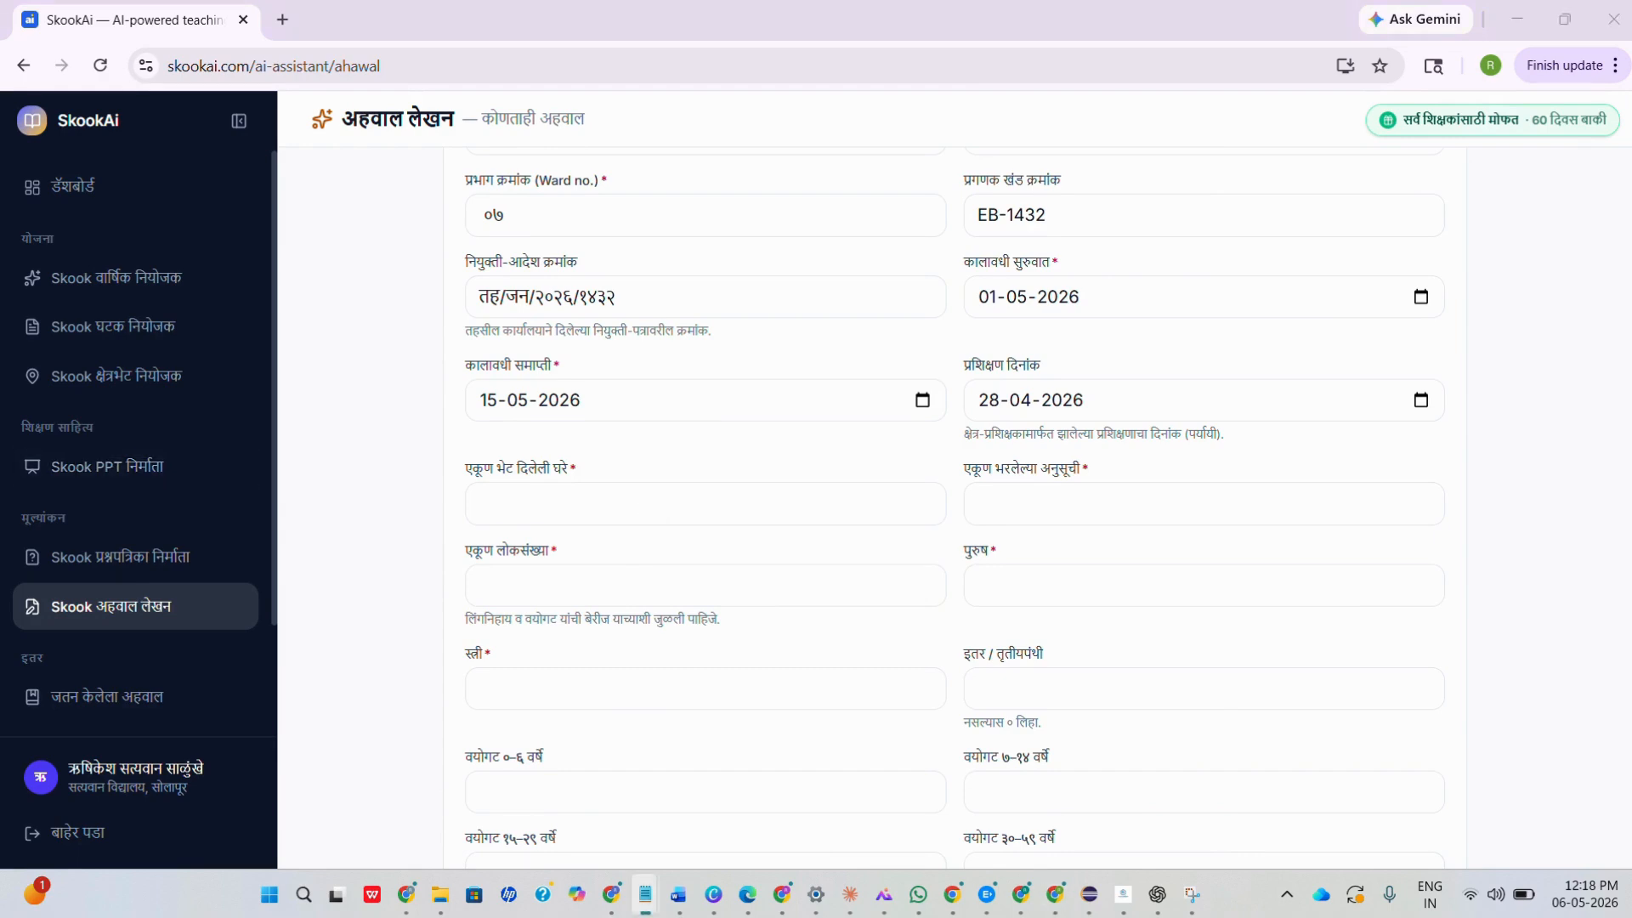
{"action": "left_click", "coordinate": [508, 515]}
{"action": "type", "text": "120"}
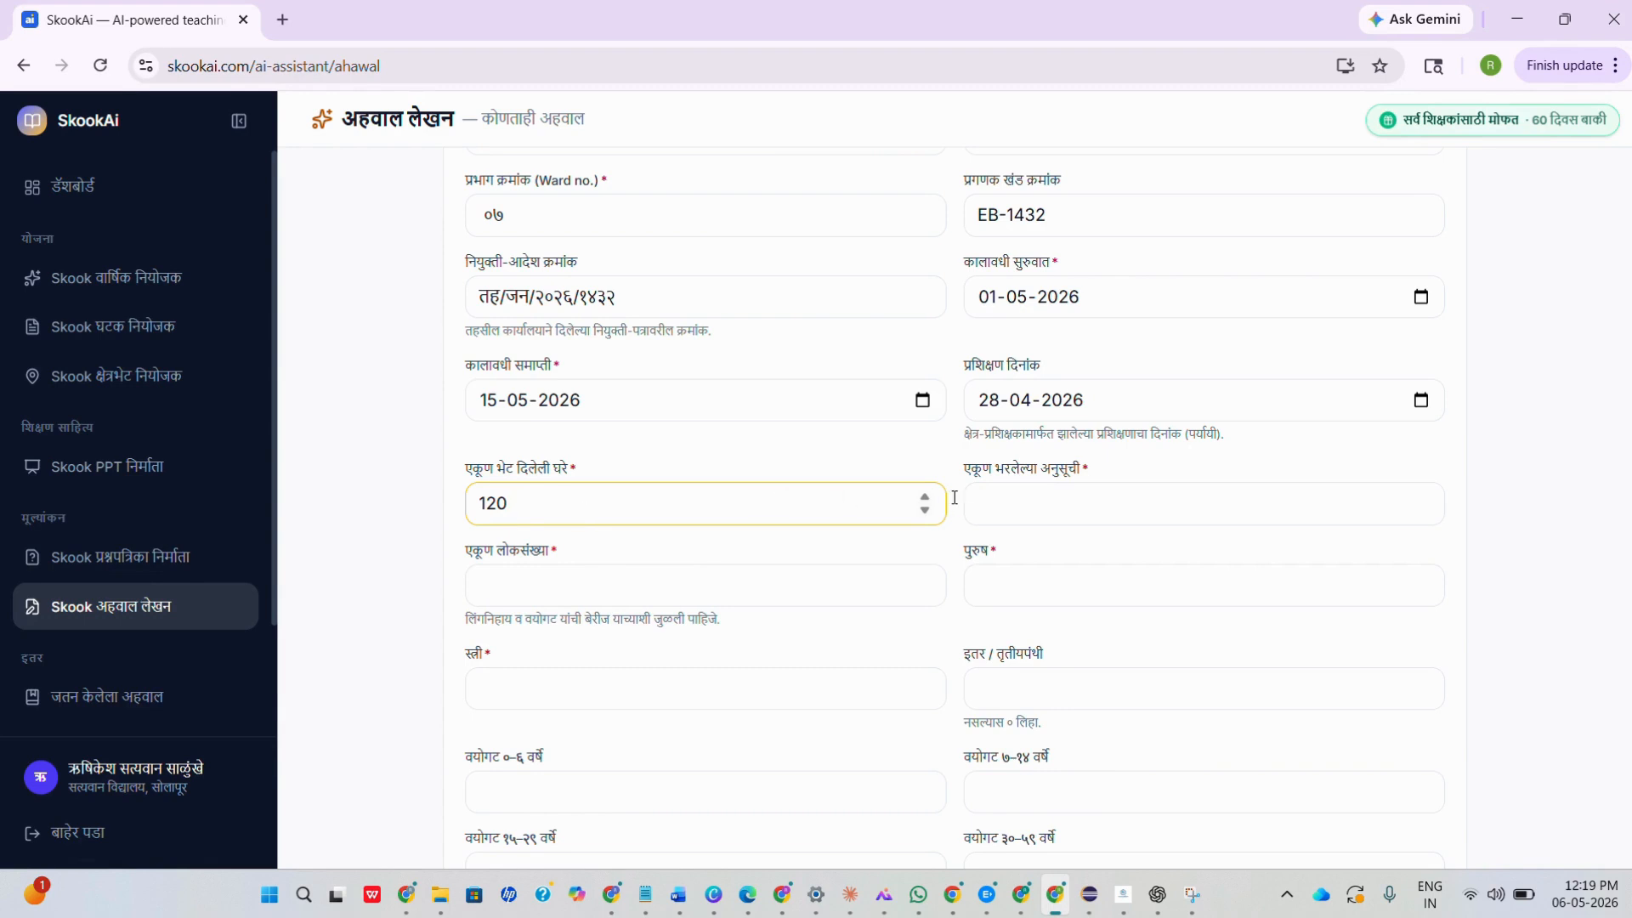
{"action": "left_click", "coordinate": [925, 497]}
{"action": "left_click", "coordinate": [925, 499]}
{"action": "left_click", "coordinate": [926, 509]}
{"action": "left_click", "coordinate": [926, 509]}
Step: Enter 115 as एकूण भरलेल्या अनुसूची and 520 as एकूण लोकसंख्या
{"action": "left_click", "coordinate": [1087, 493]}
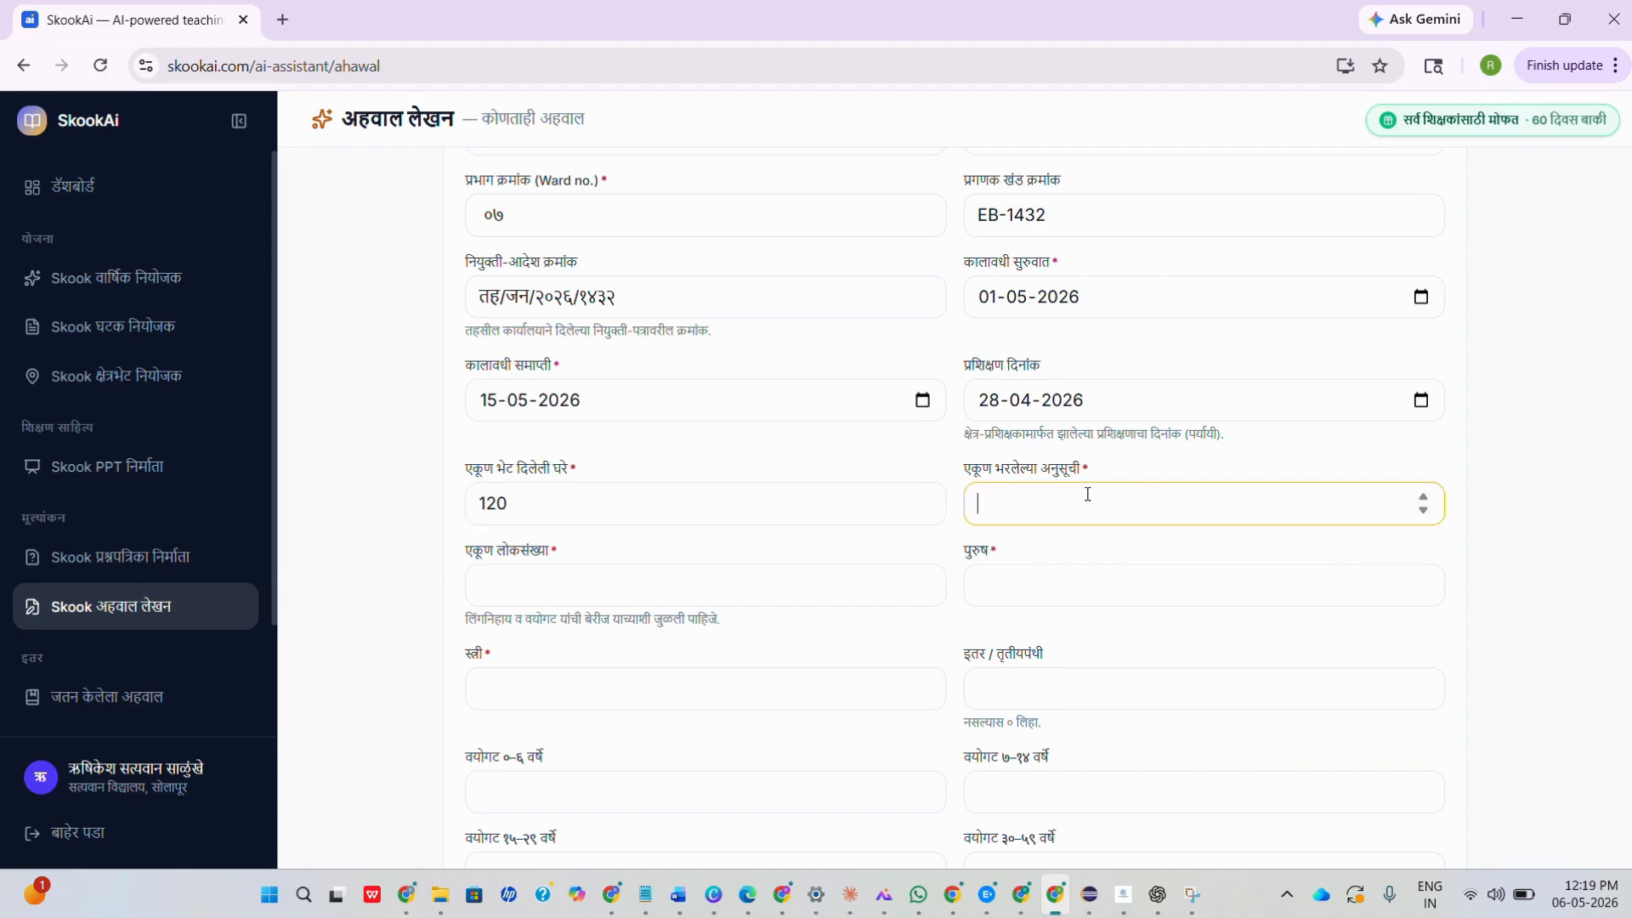
{"action": "type", "text": "115"}
{"action": "left_click", "coordinate": [515, 592]}
{"action": "type", "text": "520"}
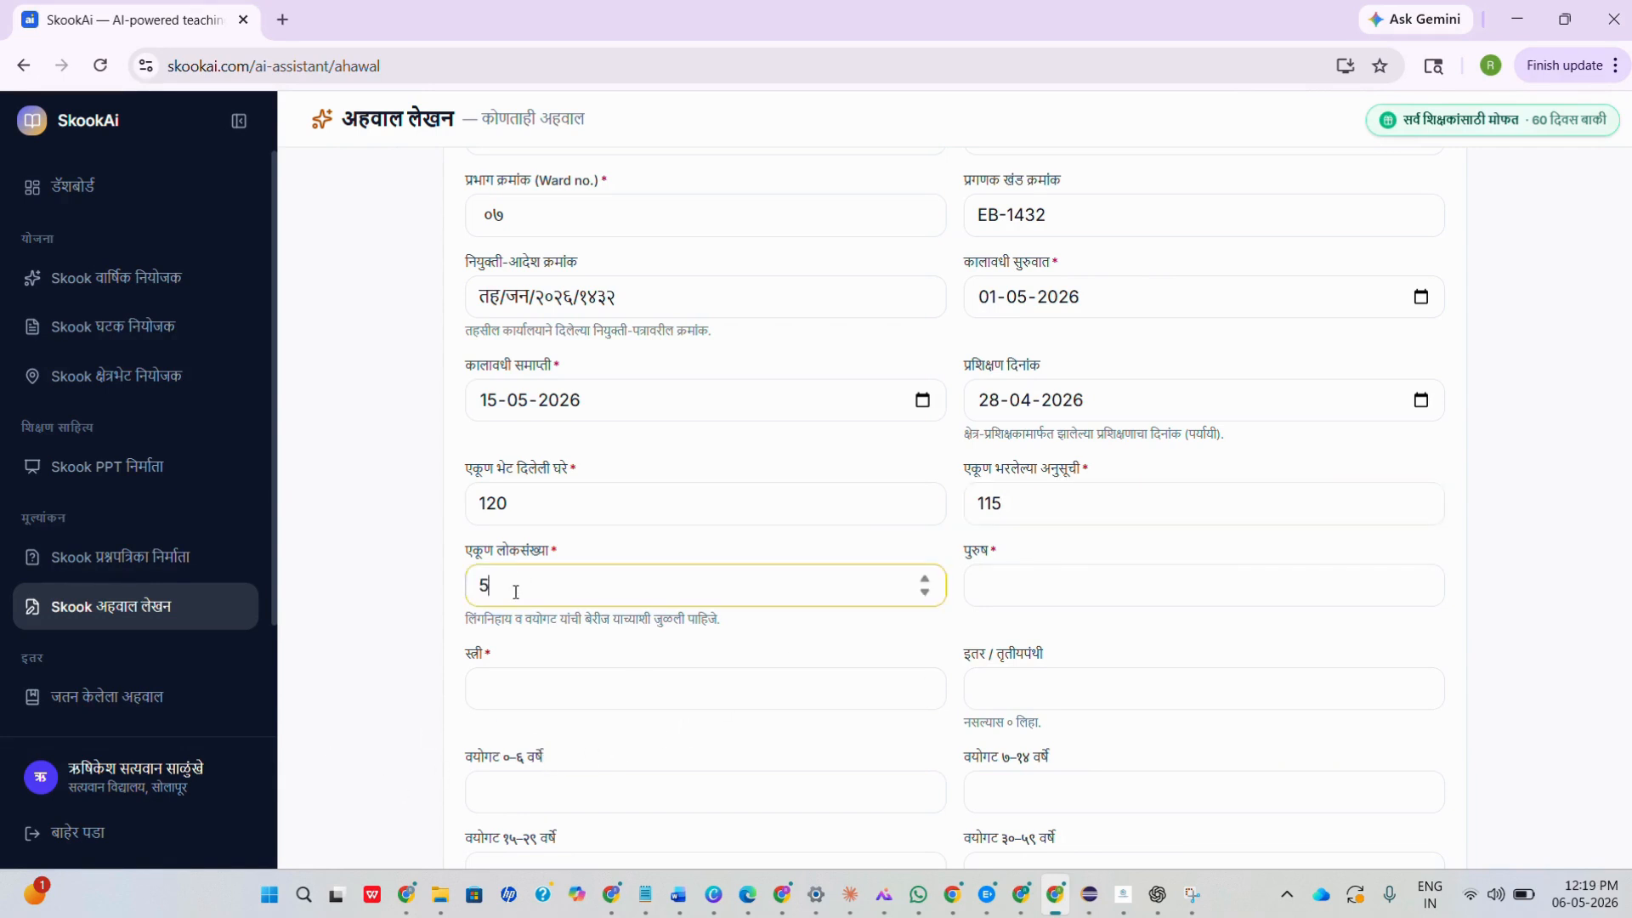
Step: Enter the population by gender: पुरुष 270, स्त्री 245 and इतर / तृतीयपंथी 5
{"action": "left_click", "coordinate": [1009, 588]}
{"action": "type", "text": "27"}
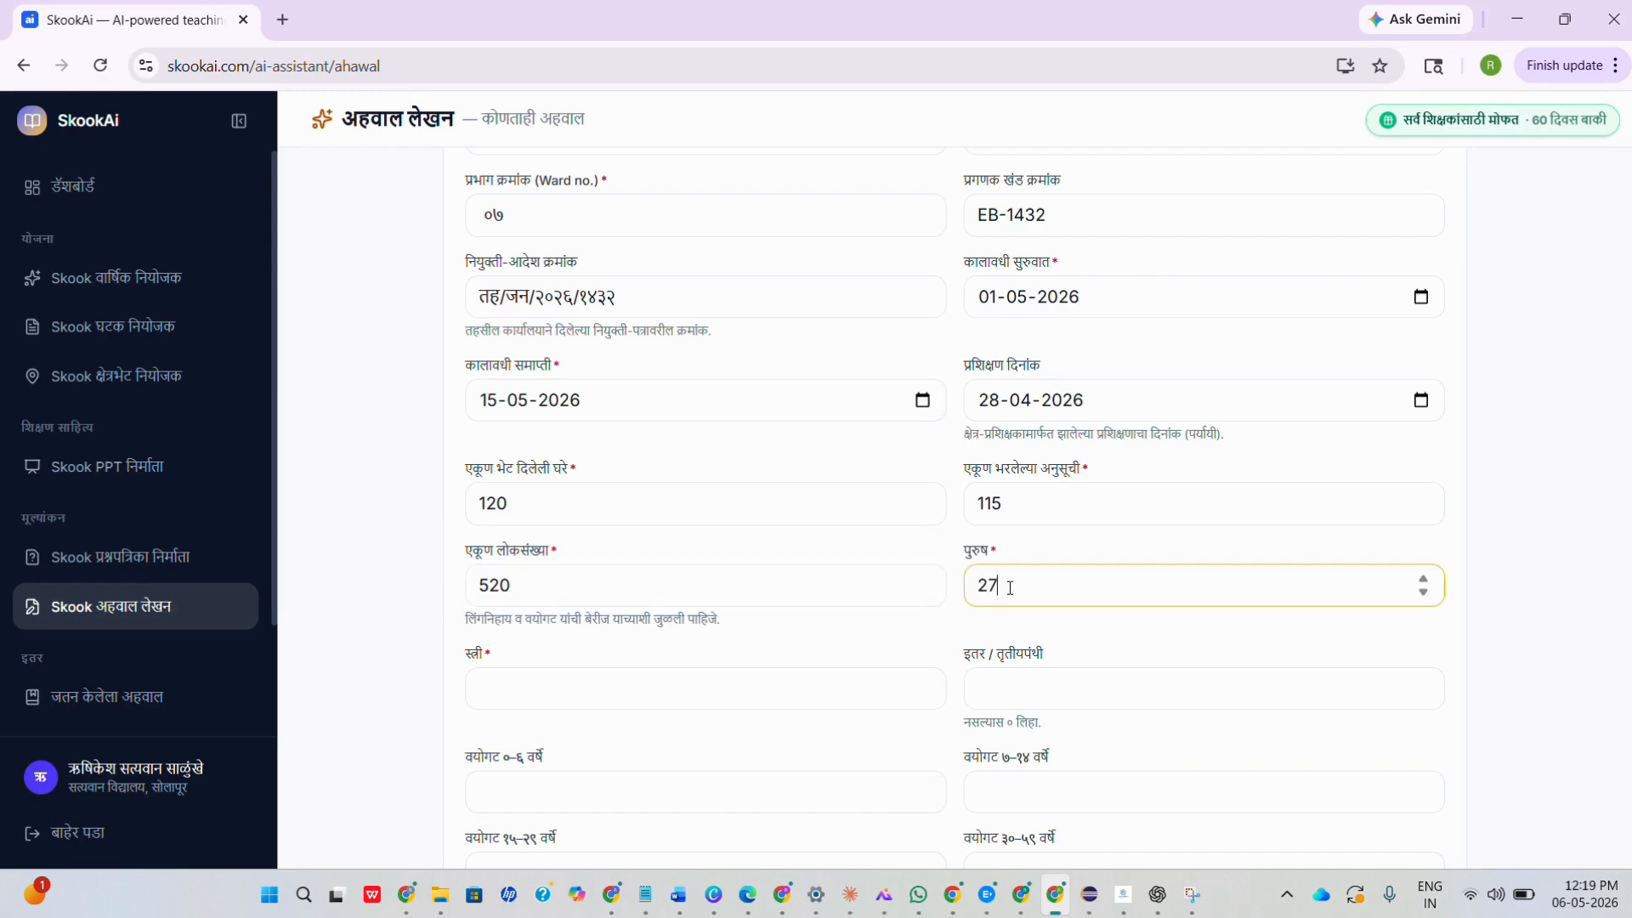
{"action": "key", "text": "Num_Lock"}
{"action": "type", "text": "0"}
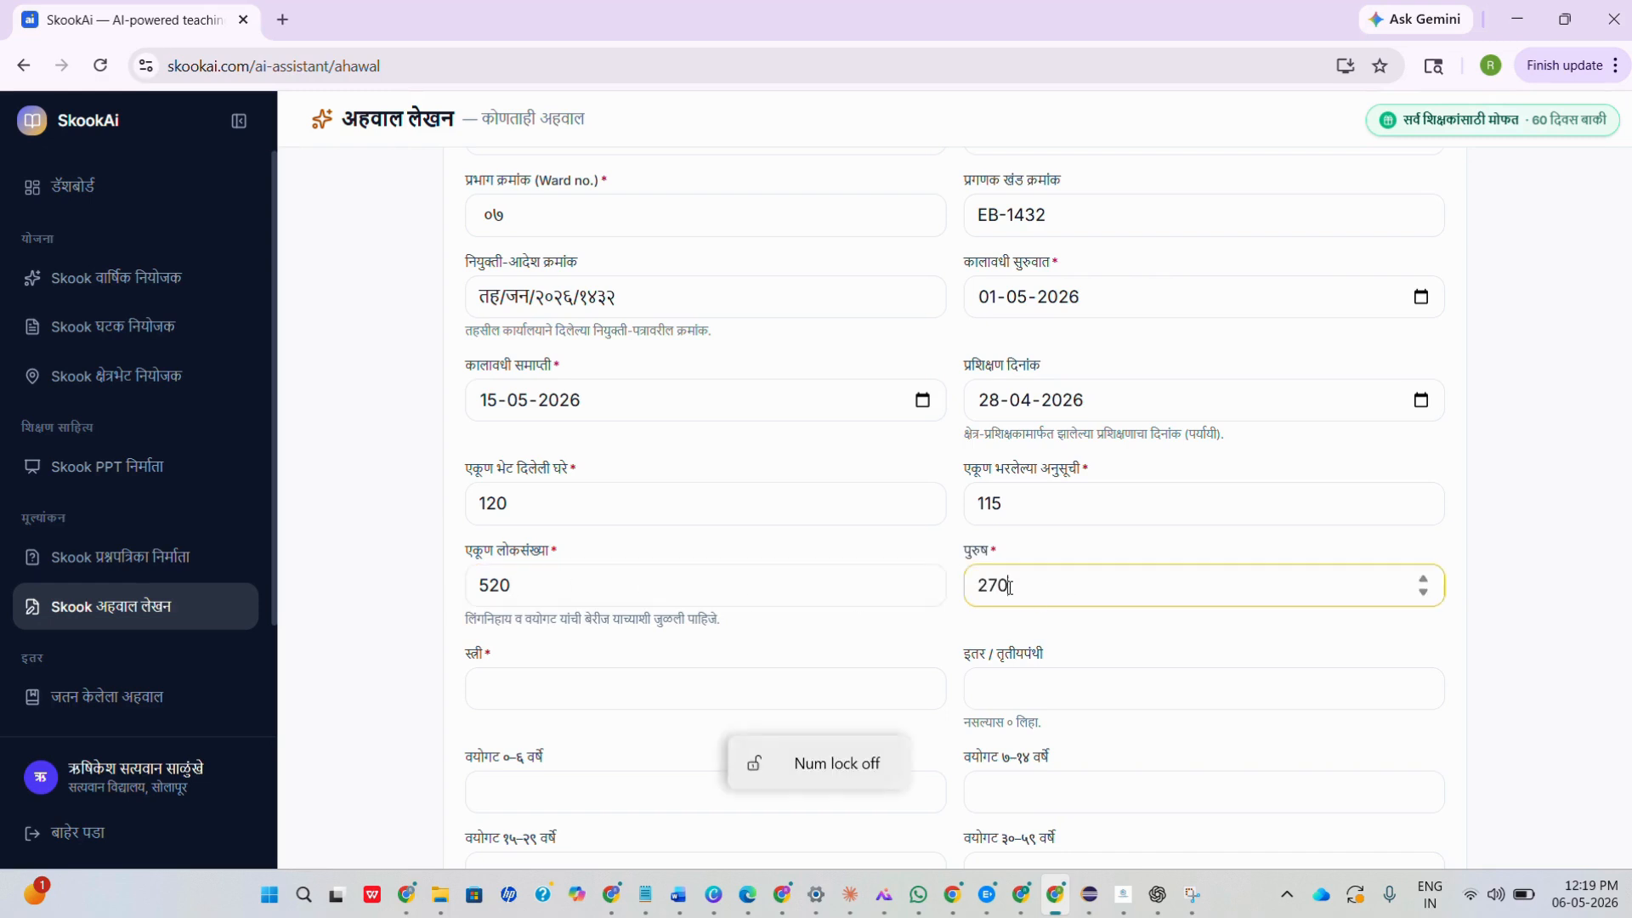
{"action": "left_click", "coordinate": [573, 687]}
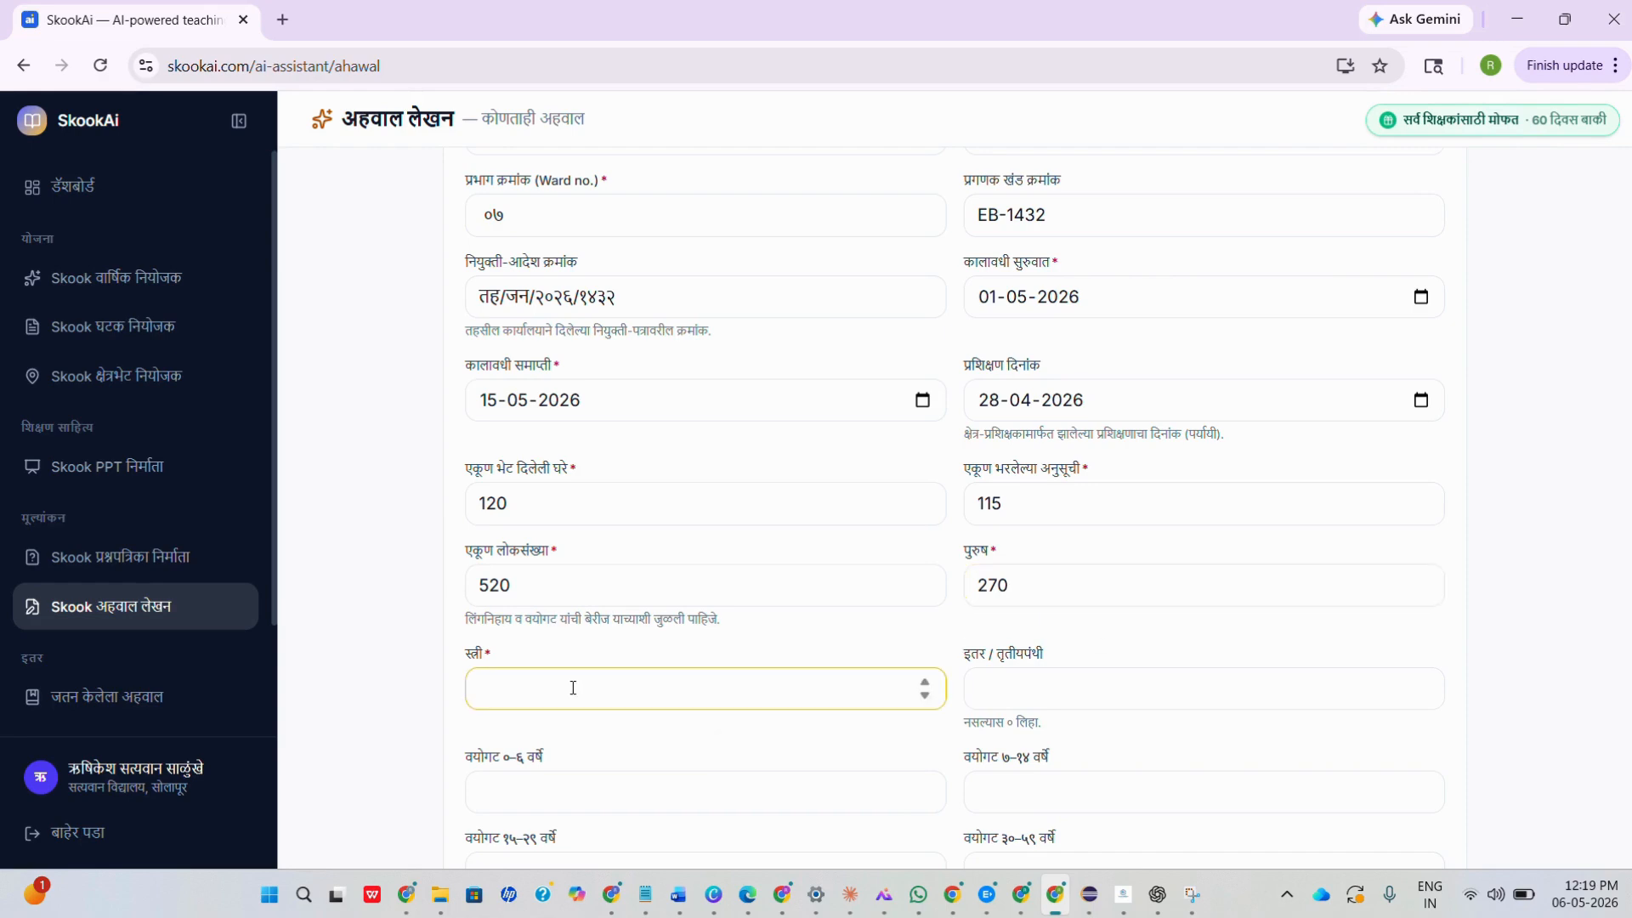
{"action": "type", "text": "245"}
{"action": "left_click", "coordinate": [984, 687]}
{"action": "type", "text": "5"}
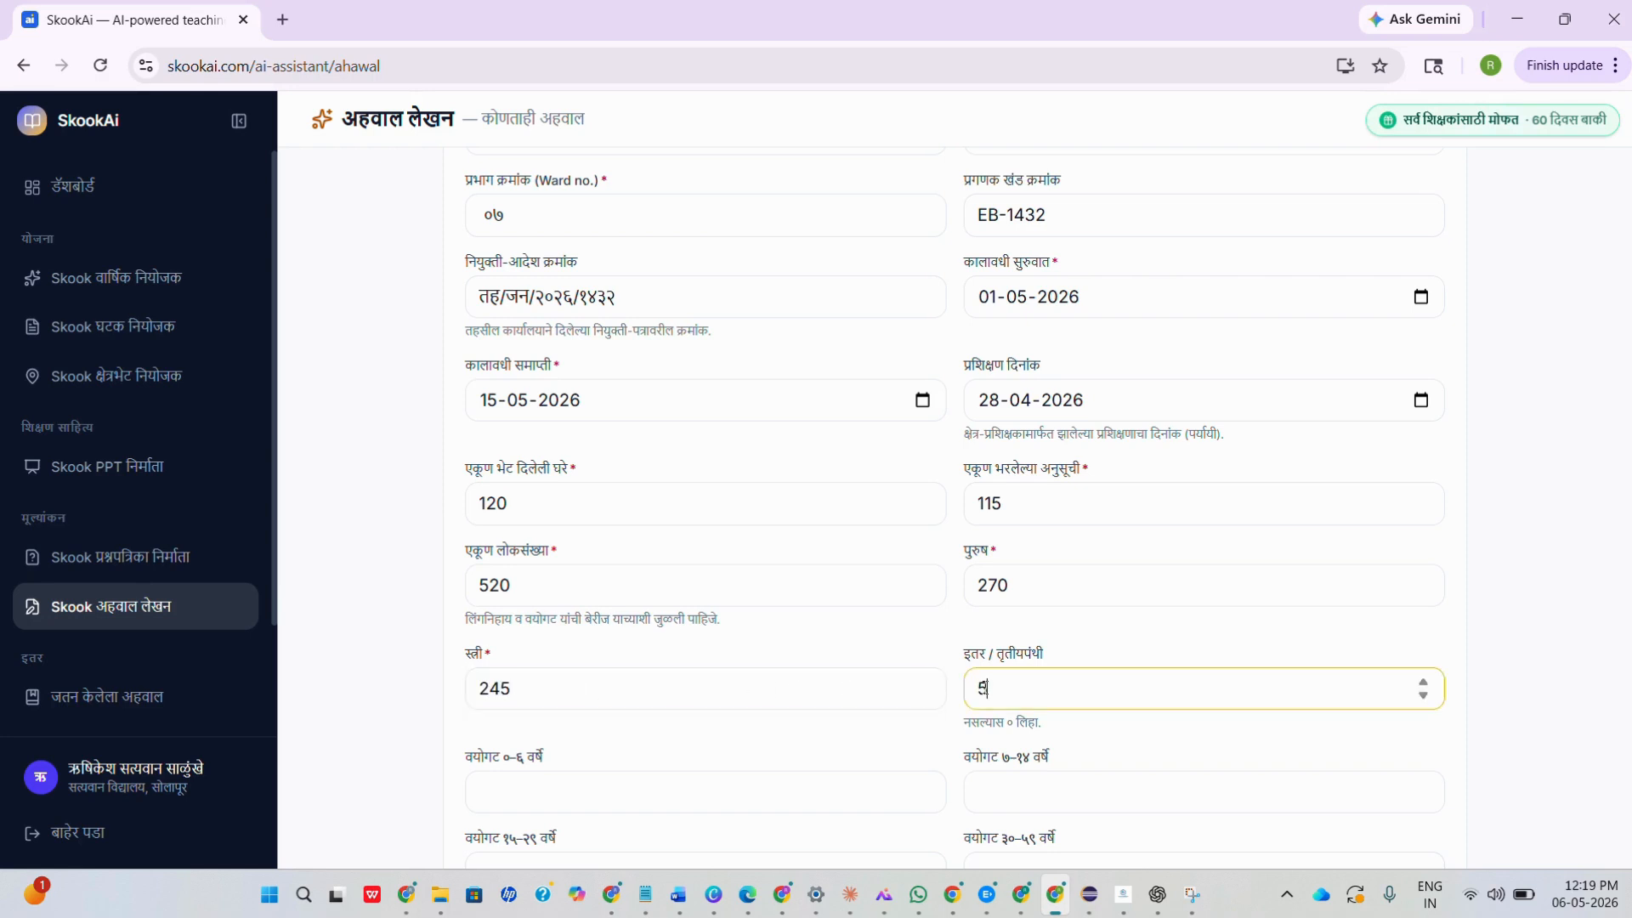
Step: Enter 60 for the age group वयोगट ०–६ वर्षे and 90 for वयोगट ७–१४ वर्षे
{"action": "scroll", "coordinate": [801, 637], "scroll_direction": "down", "scroll_amount": 3}
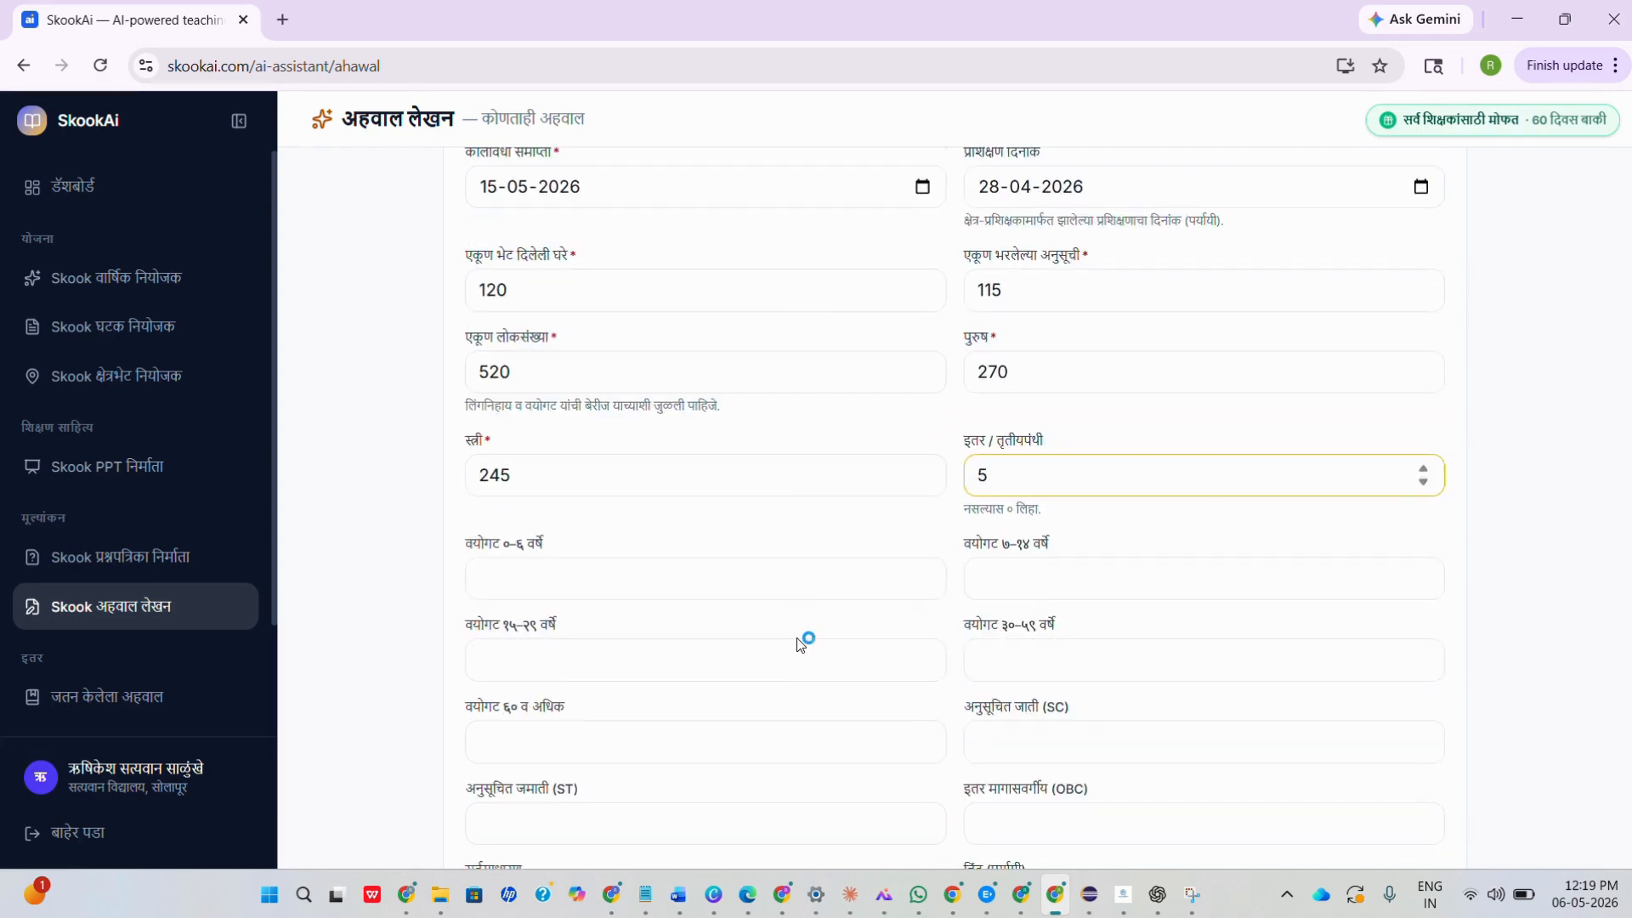
{"action": "left_click", "coordinate": [544, 565]}
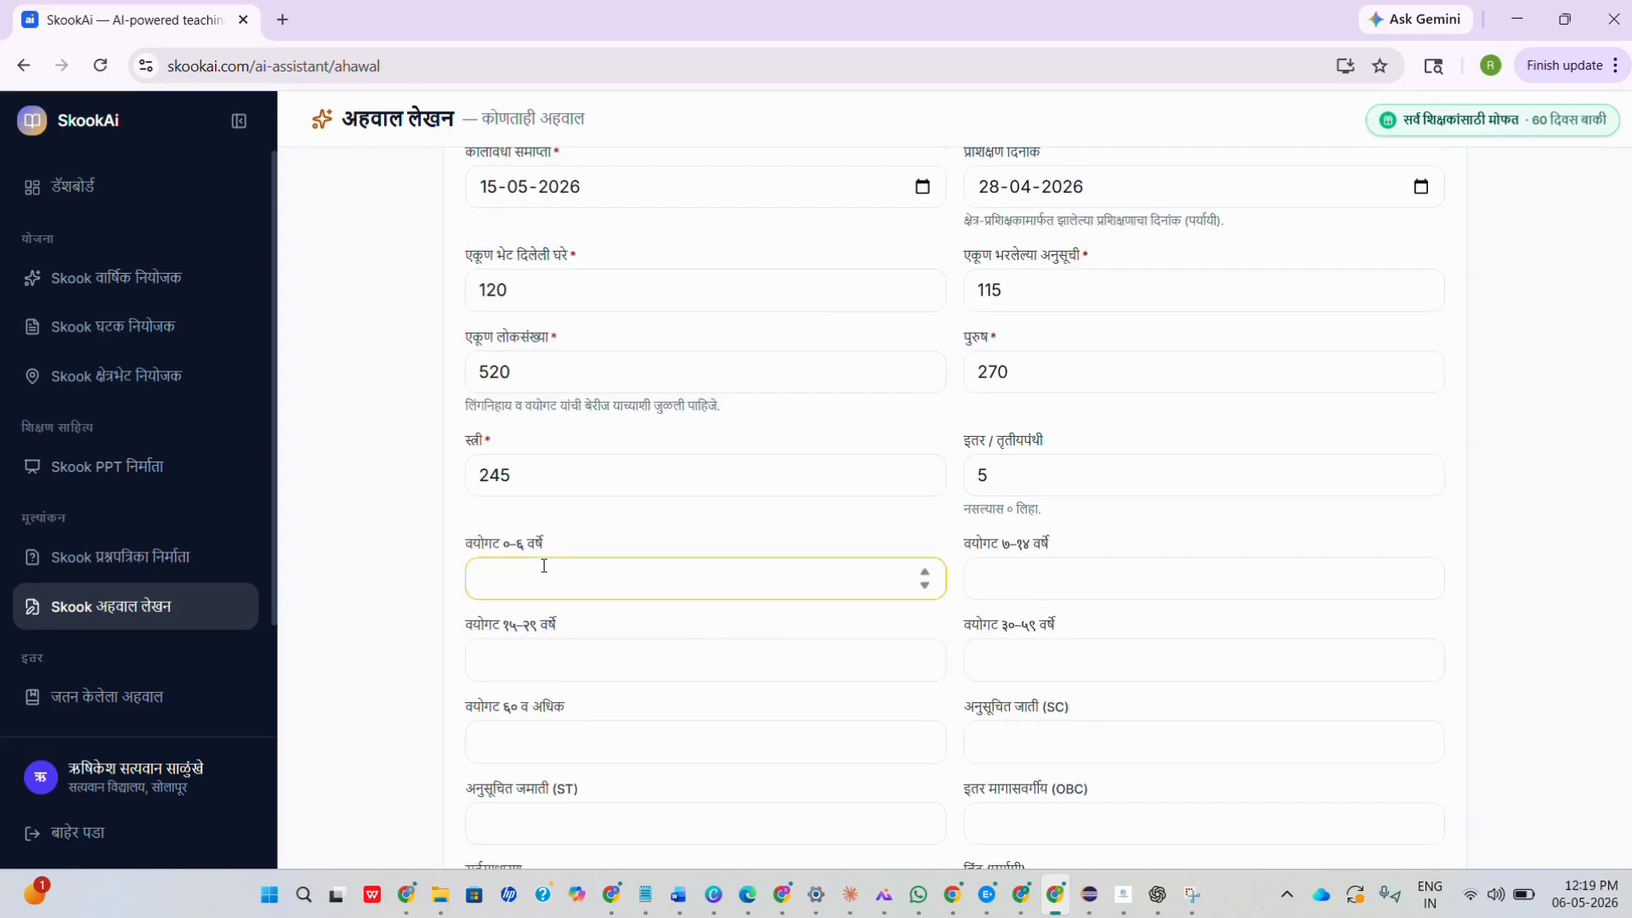
{"action": "type", "text": "60"}
{"action": "left_click", "coordinate": [1002, 581]}
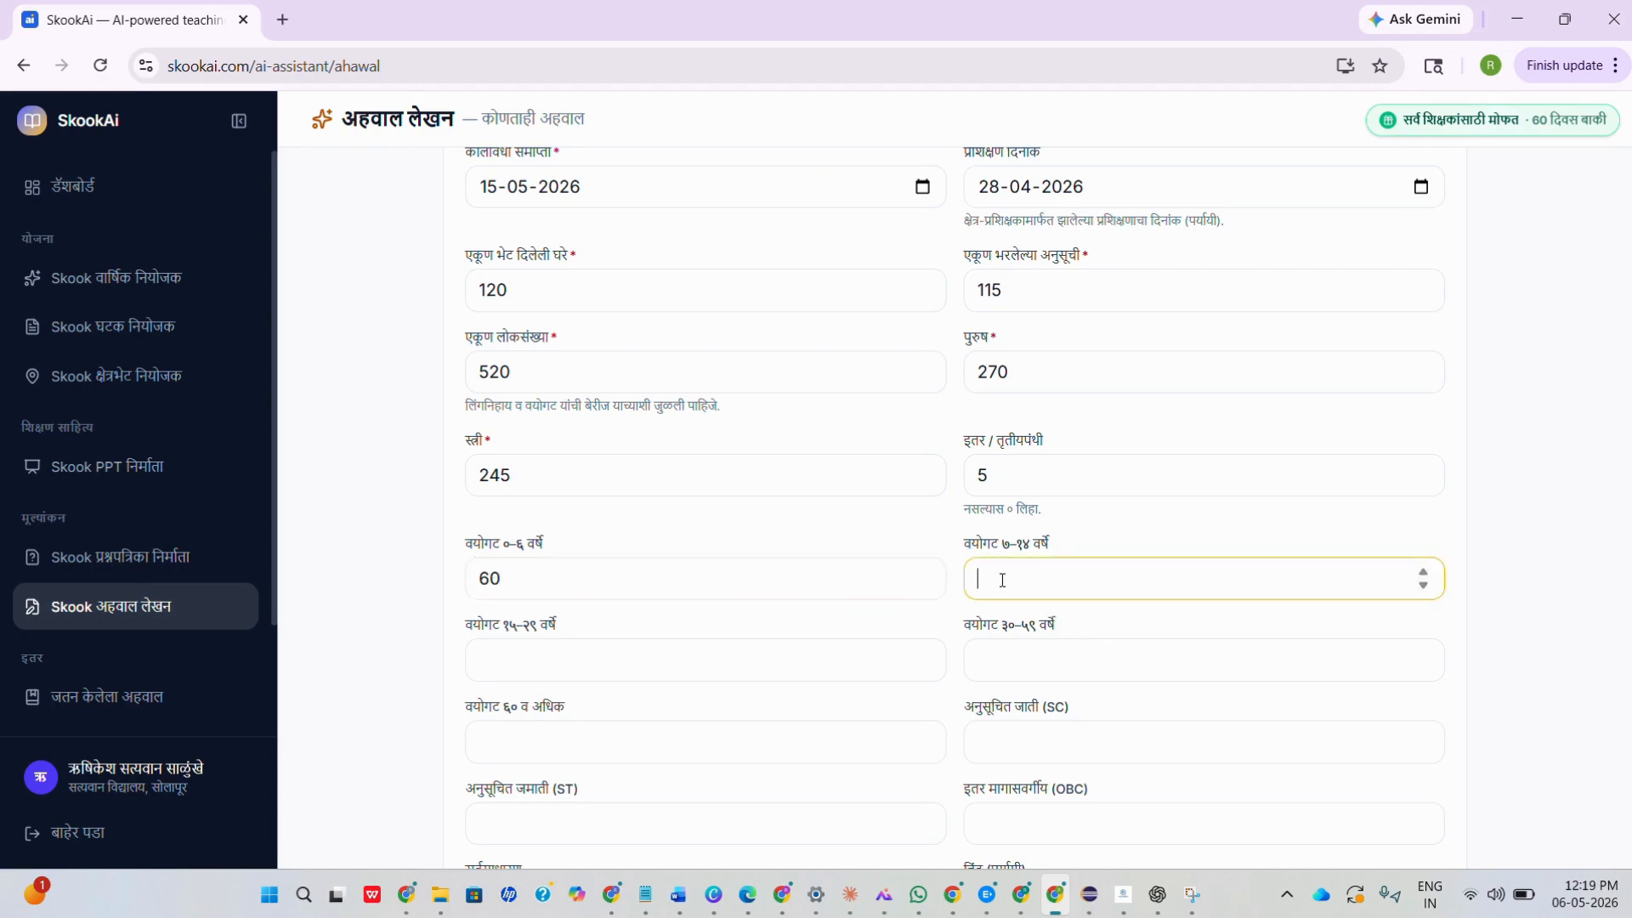
{"action": "type", "text": "90"}
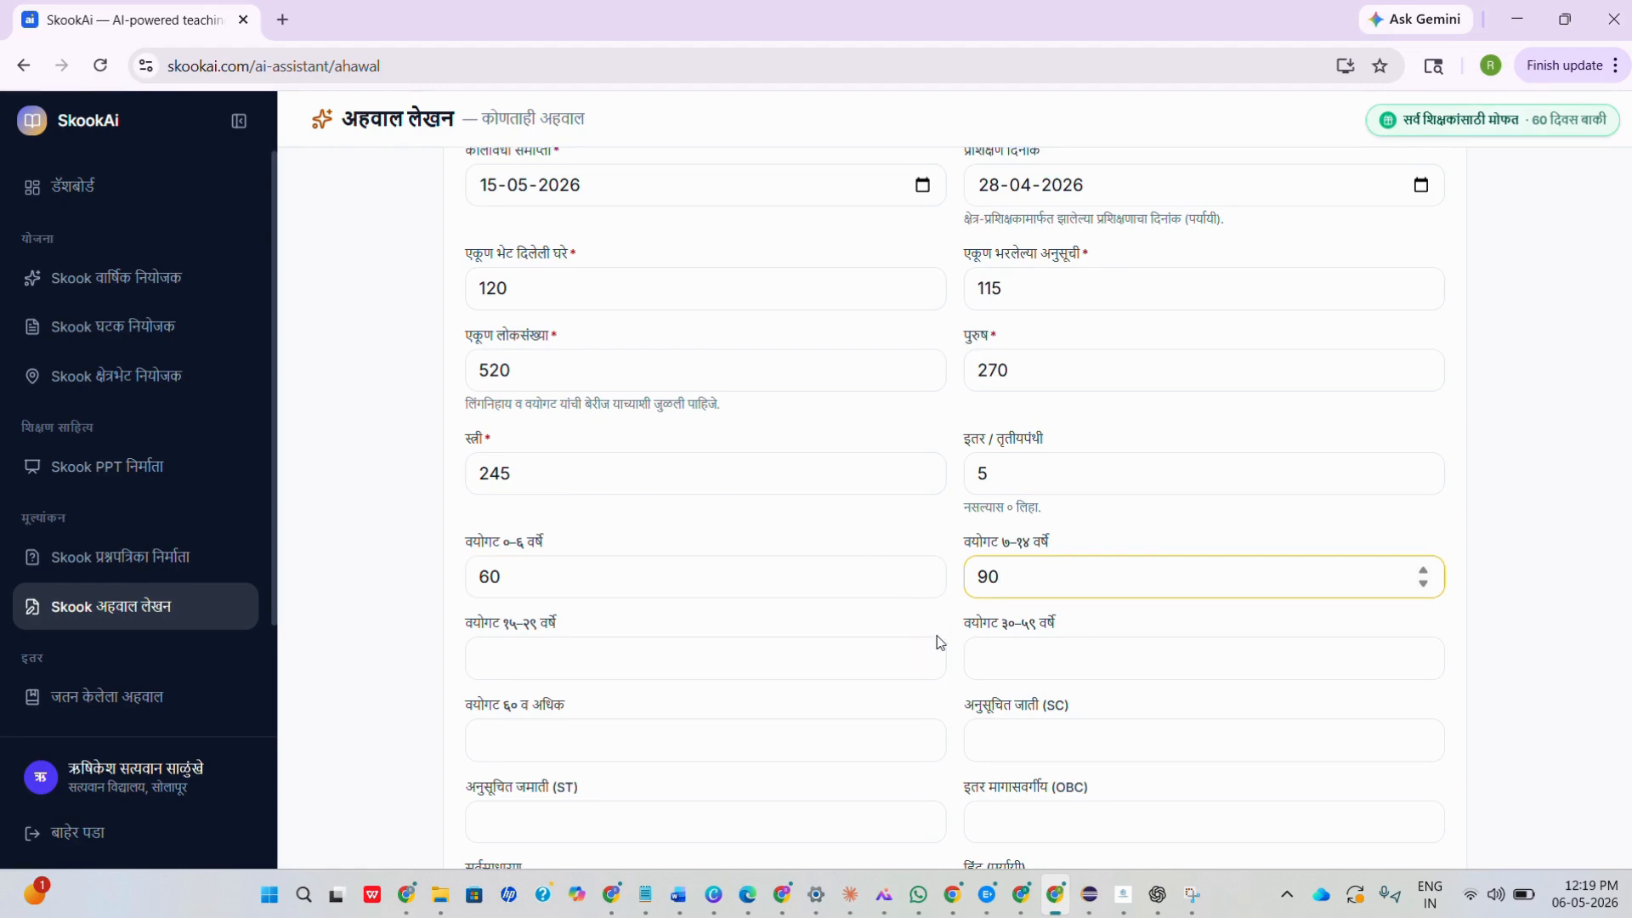
Step: Enter the older age-group counts: 140 for १५–२९ वर्षे, 170 for ३०–५९ वर्षे and 60 for ६० व अधिक
{"action": "scroll", "coordinate": [936, 641], "scroll_direction": "down", "scroll_amount": 3}
{"action": "left_click", "coordinate": [578, 456]}
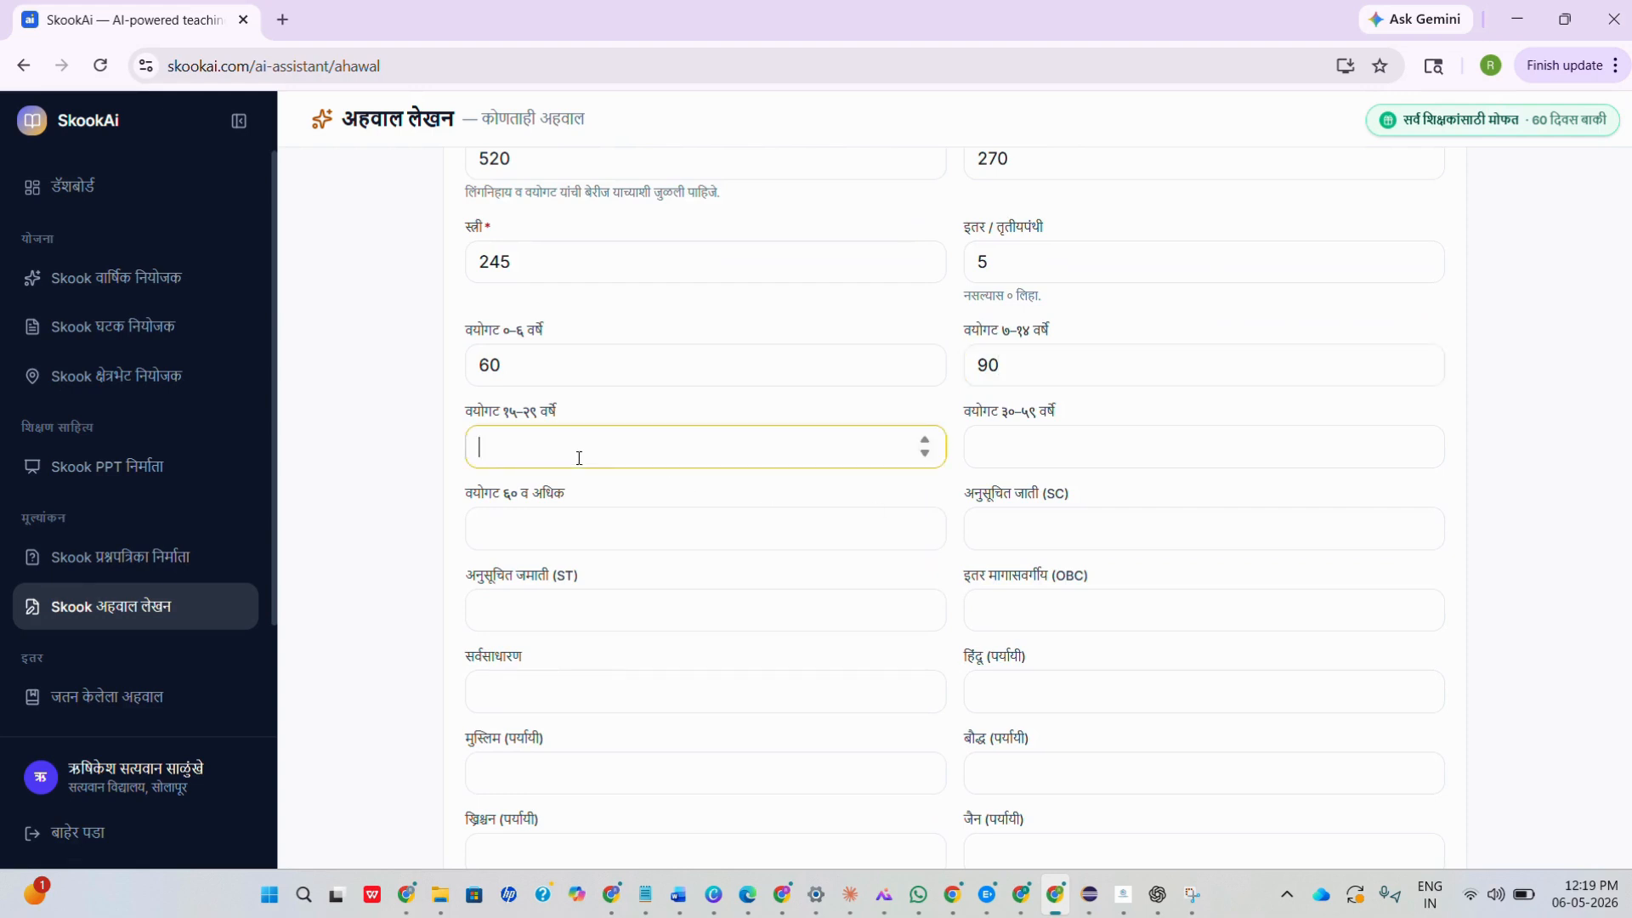
{"action": "type", "text": "140"}
{"action": "left_click", "coordinate": [989, 454]}
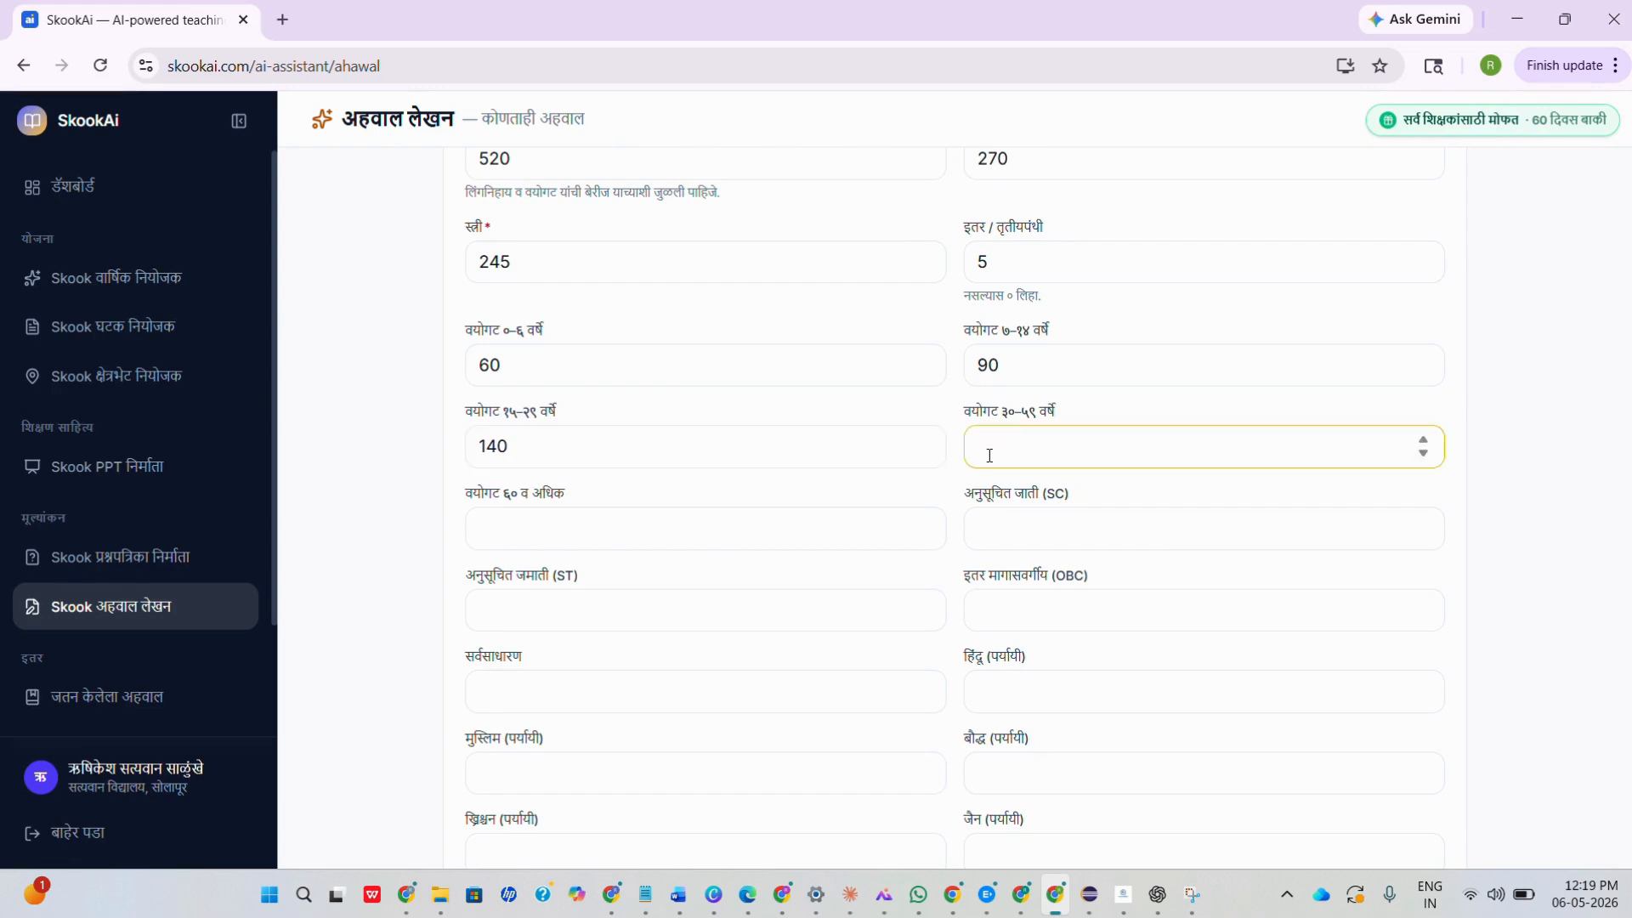
{"action": "type", "text": "170"}
{"action": "left_click", "coordinate": [596, 529]}
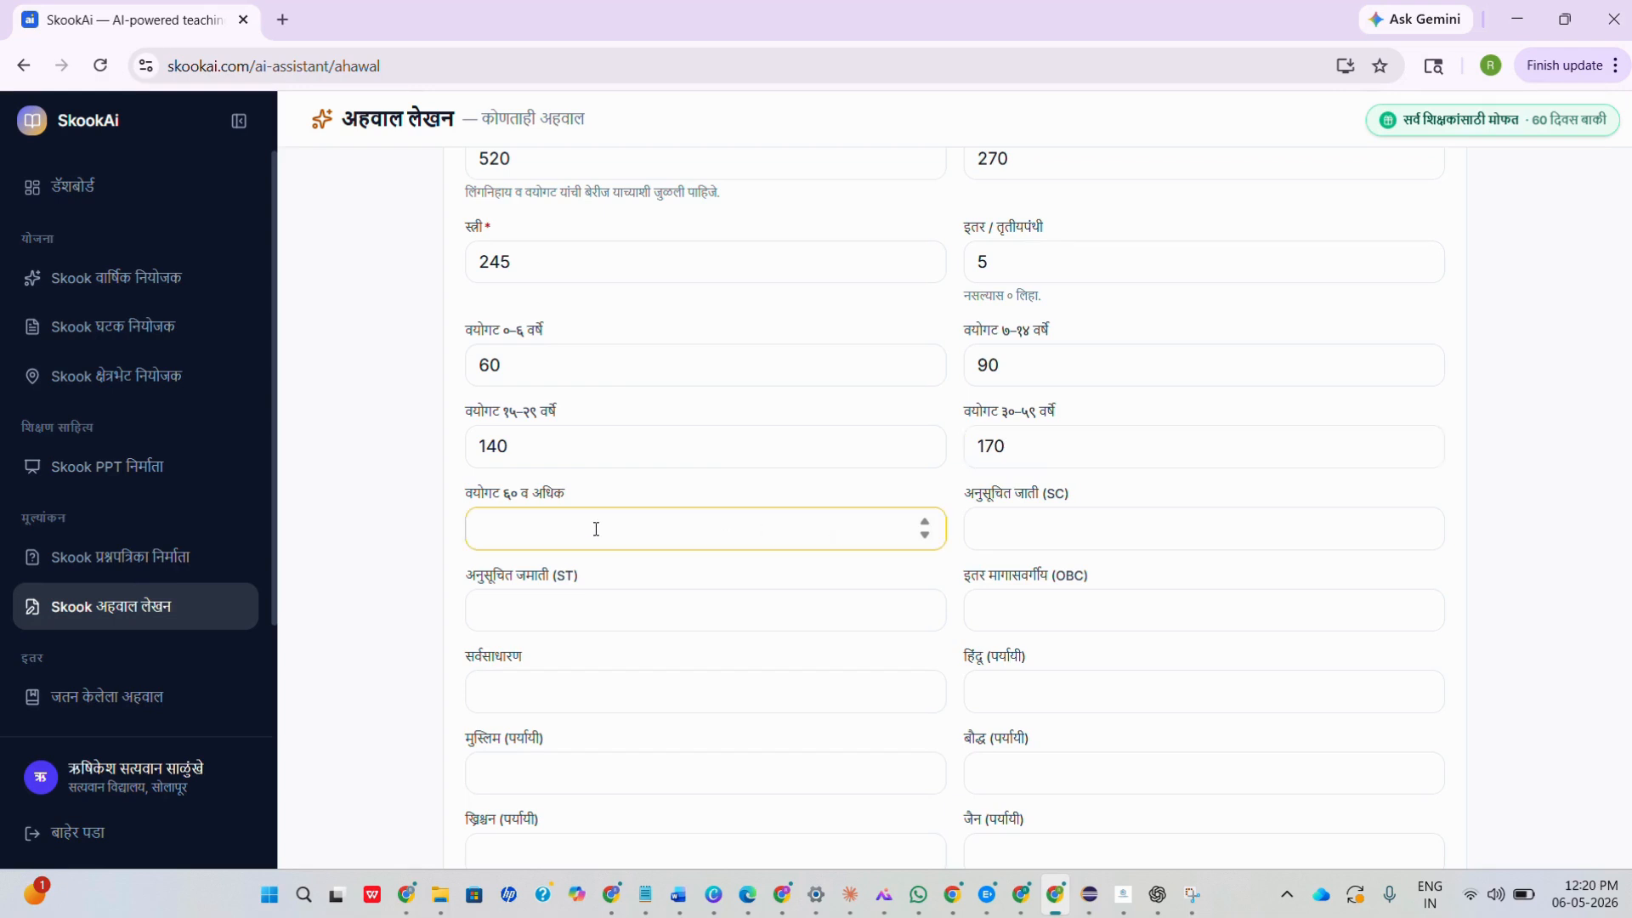
{"action": "type", "text": "60"}
Step: Enter the social category counts: SC 80, ST 40, OBC 220 and सर्वसाधारण 180
{"action": "scroll", "coordinate": [660, 564], "scroll_direction": "down", "scroll_amount": 1}
{"action": "left_click", "coordinate": [1049, 438]}
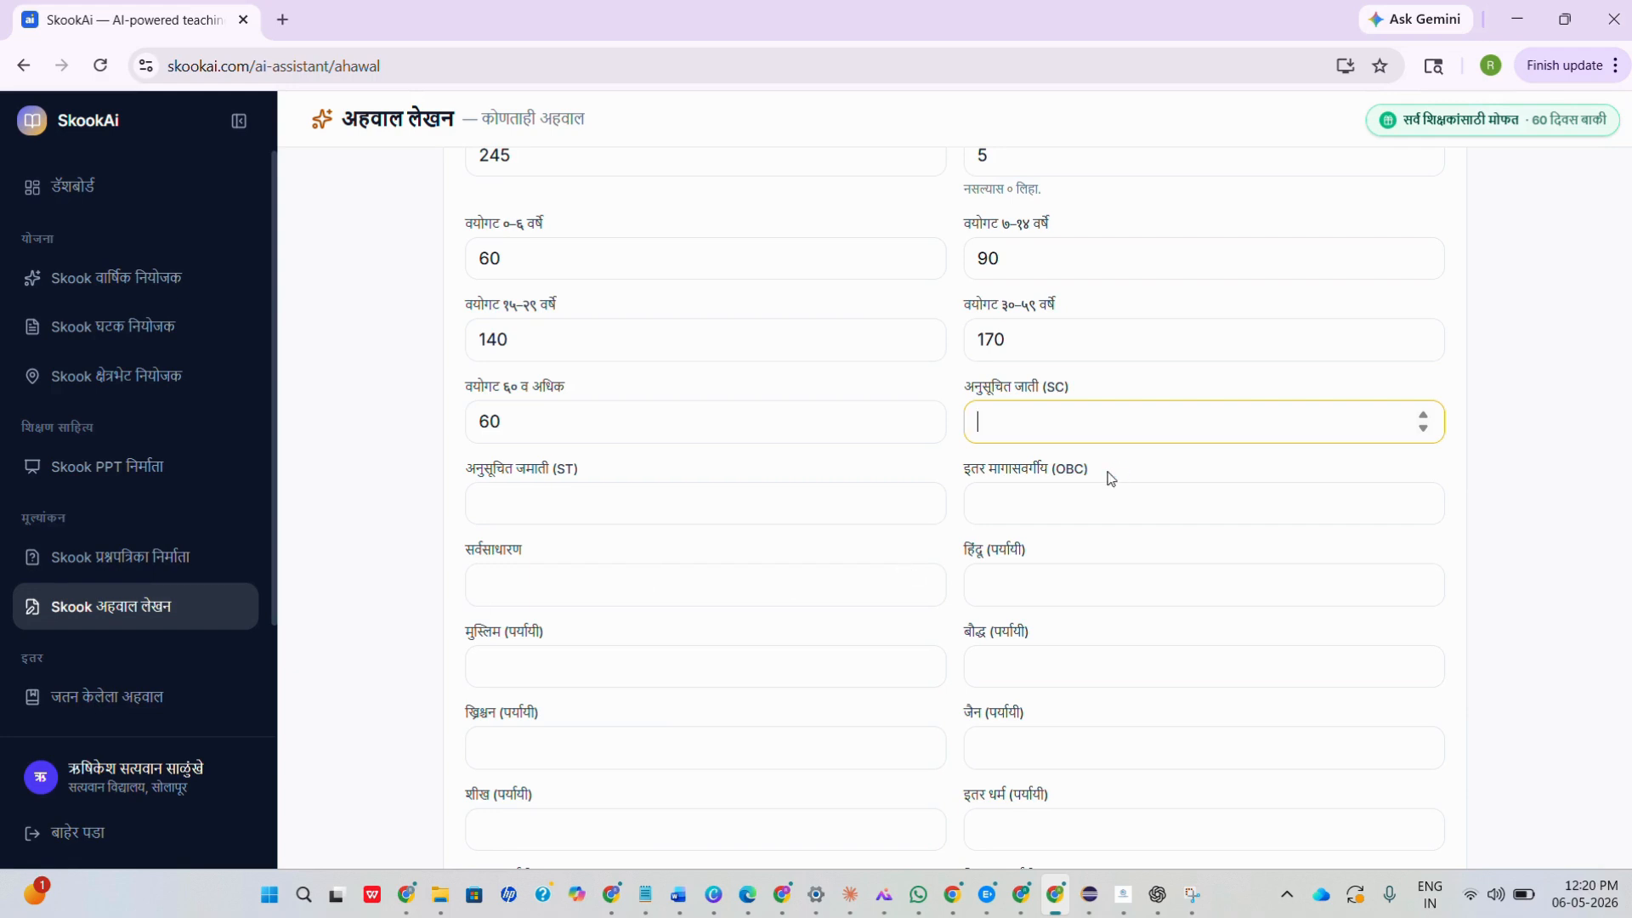
{"action": "type", "text": "80"}
{"action": "left_click", "coordinate": [584, 506]}
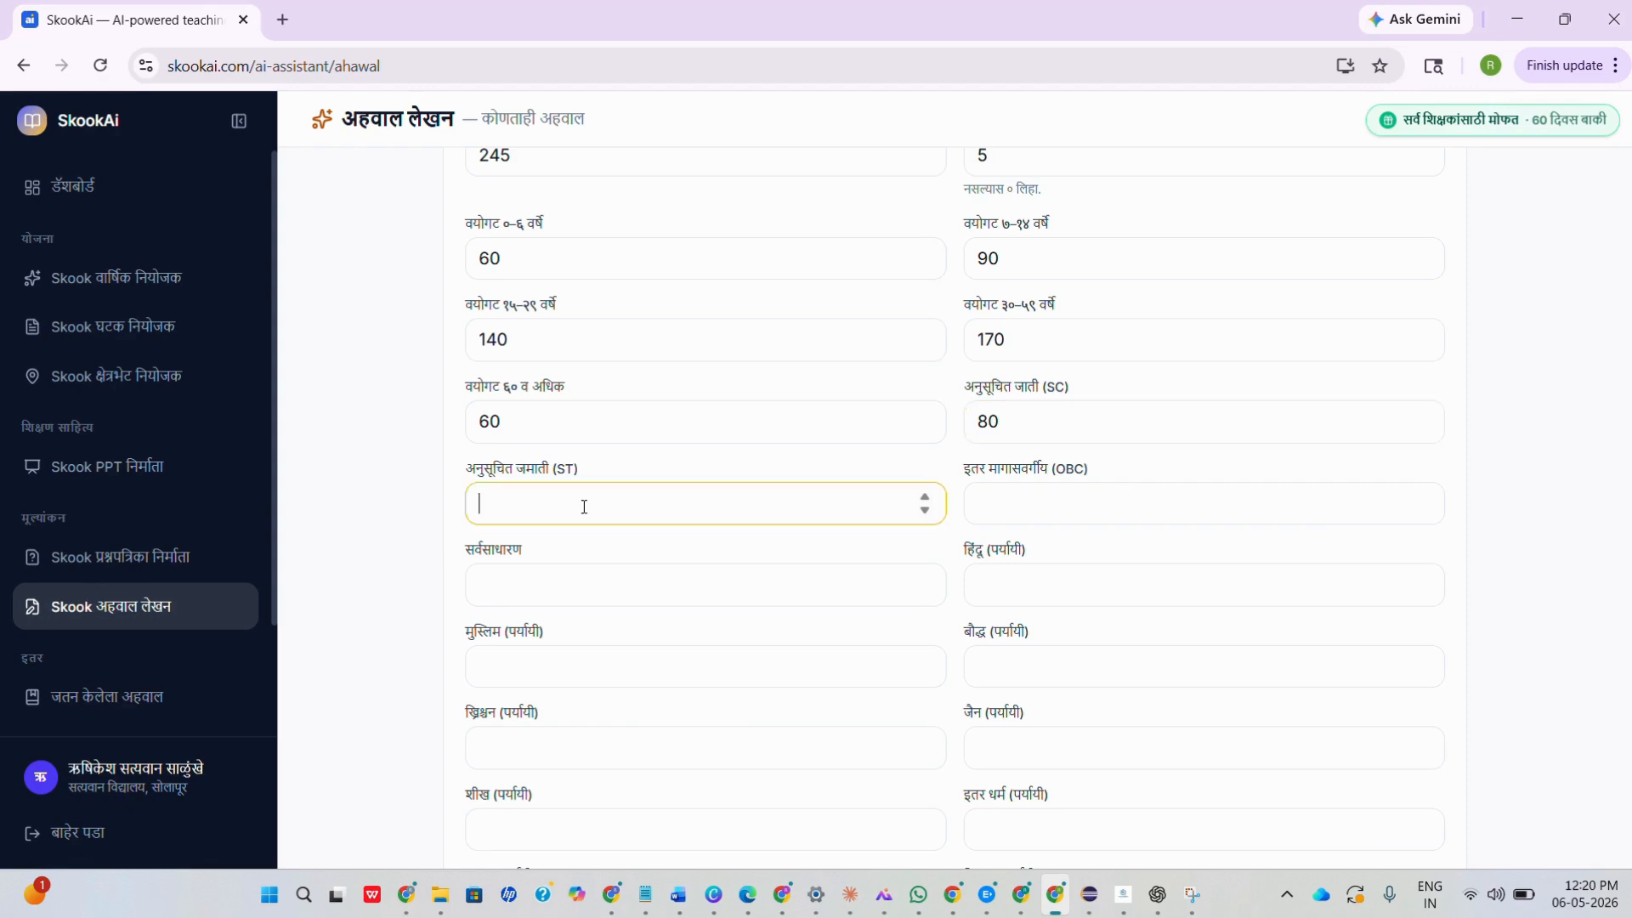
{"action": "type", "text": "40"}
{"action": "left_click", "coordinate": [1125, 499]}
{"action": "type", "text": "220"}
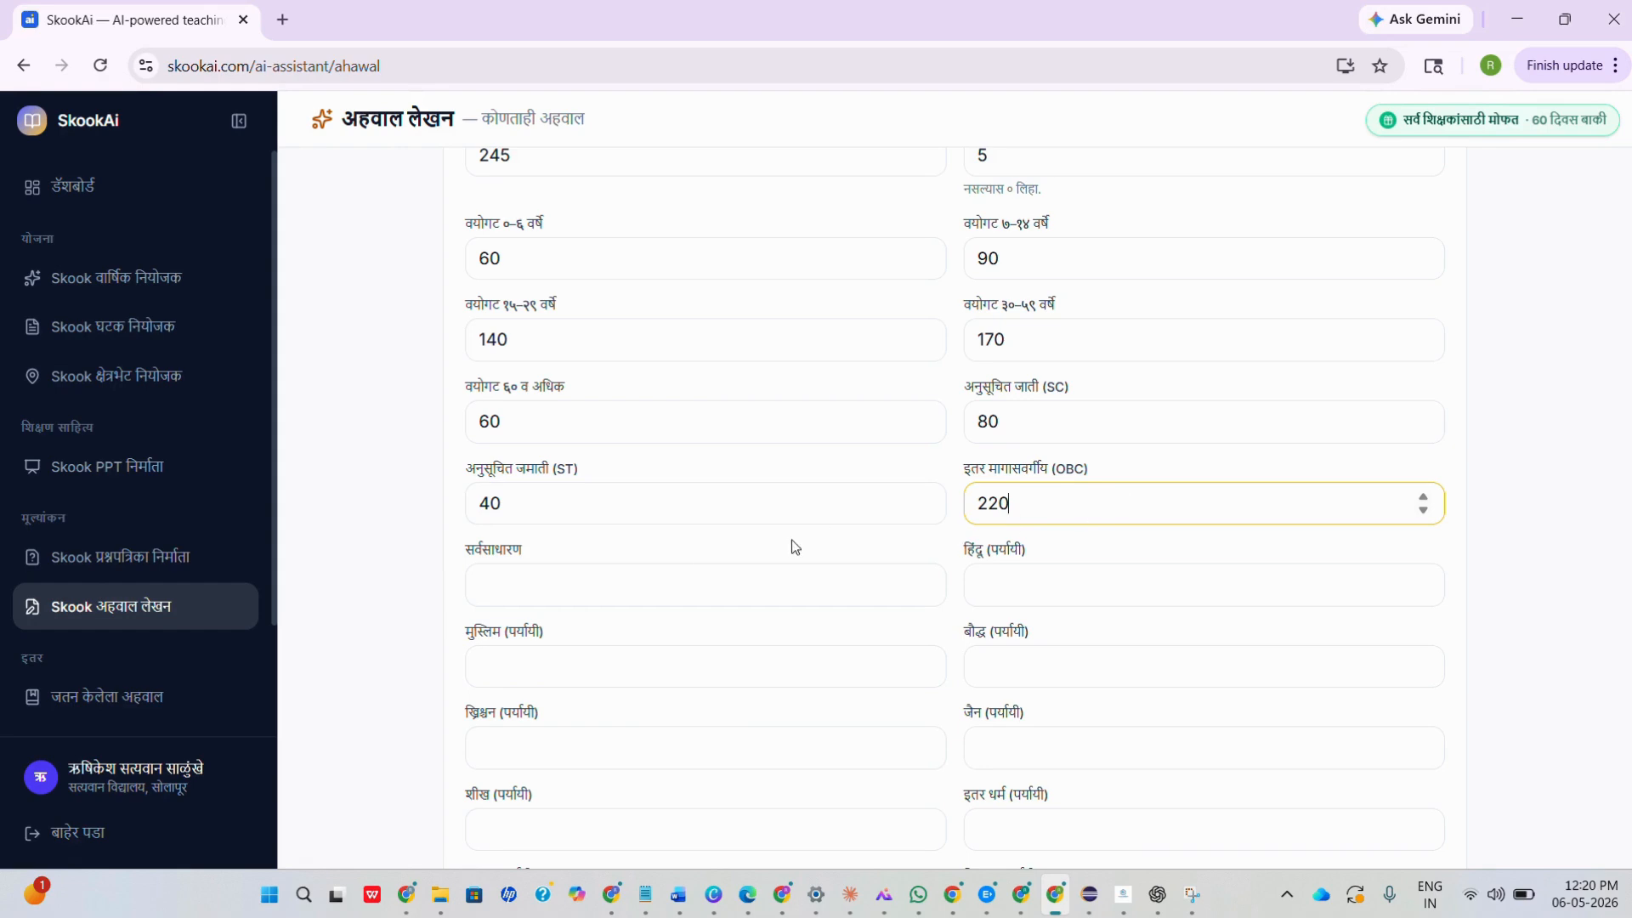
{"action": "left_click", "coordinate": [602, 572]}
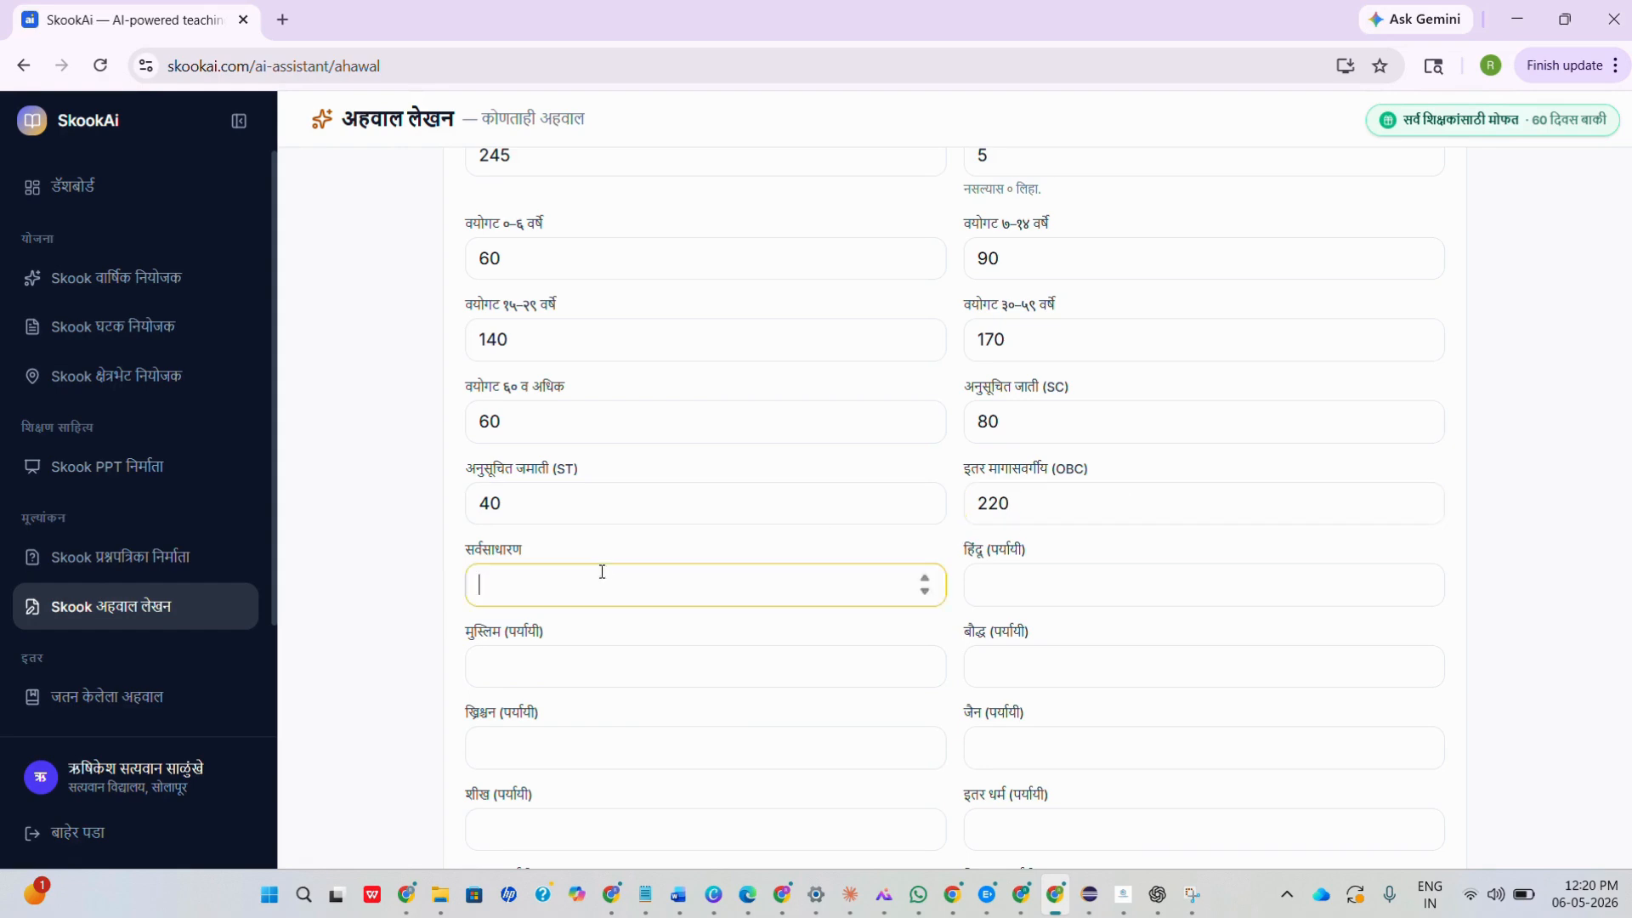
{"action": "type", "text": "180"}
Step: Enter the religion counts: हिंदू 420, मुस्लिम 50 and बौद्ध 30
{"action": "left_click", "coordinate": [1039, 585]}
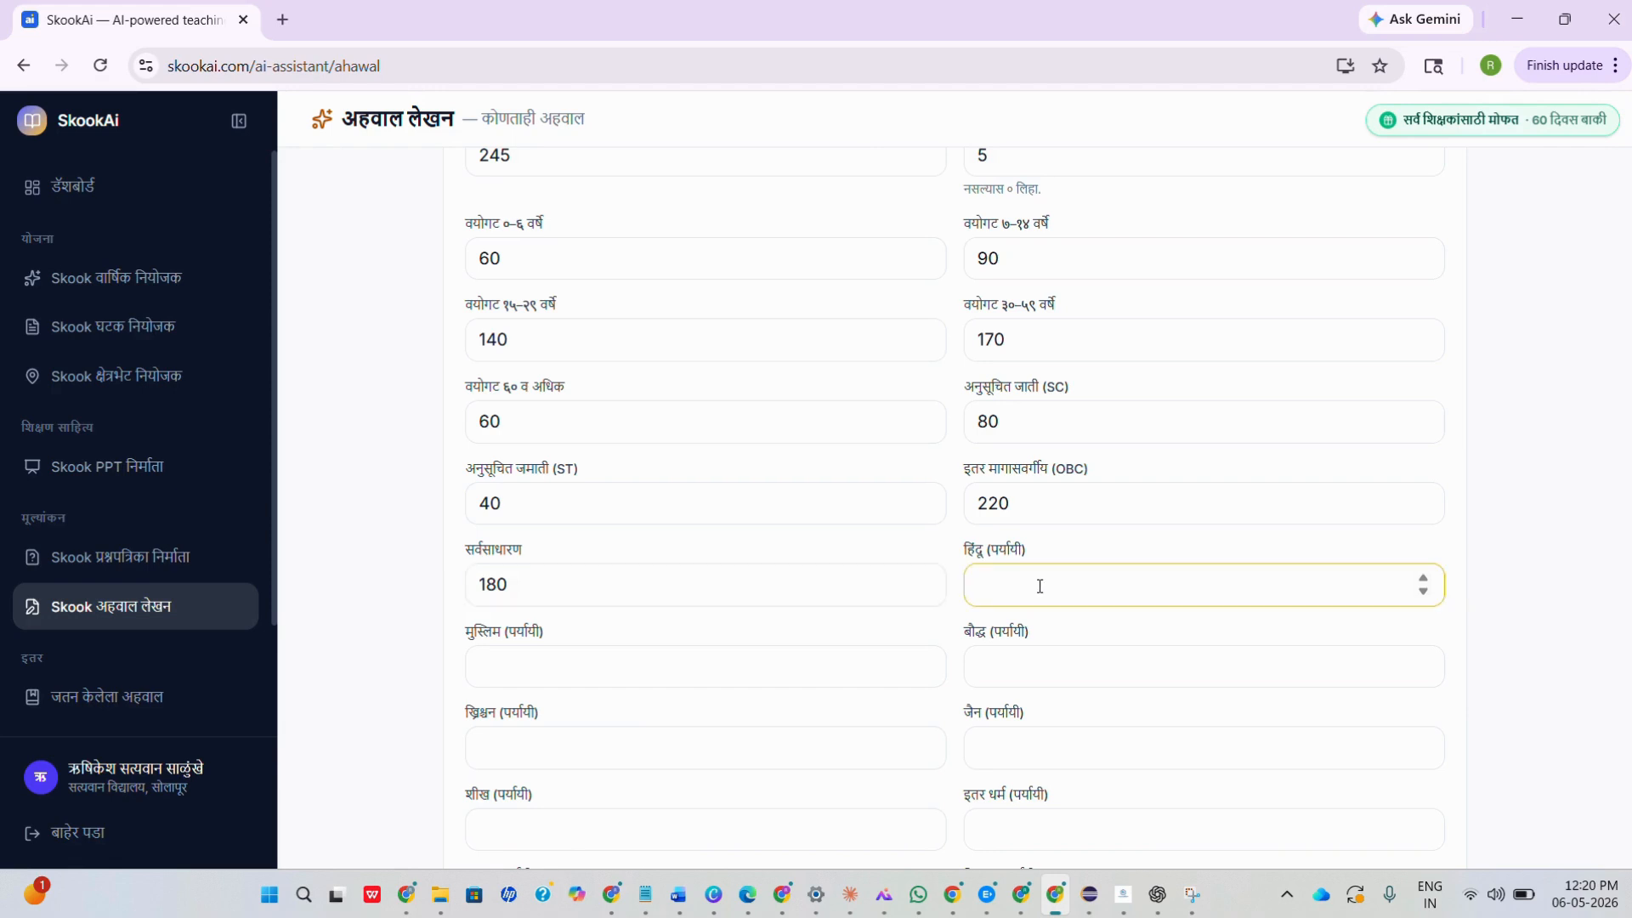
{"action": "type", "text": "420"}
{"action": "left_click", "coordinate": [528, 657]}
{"action": "type", "text": "50"}
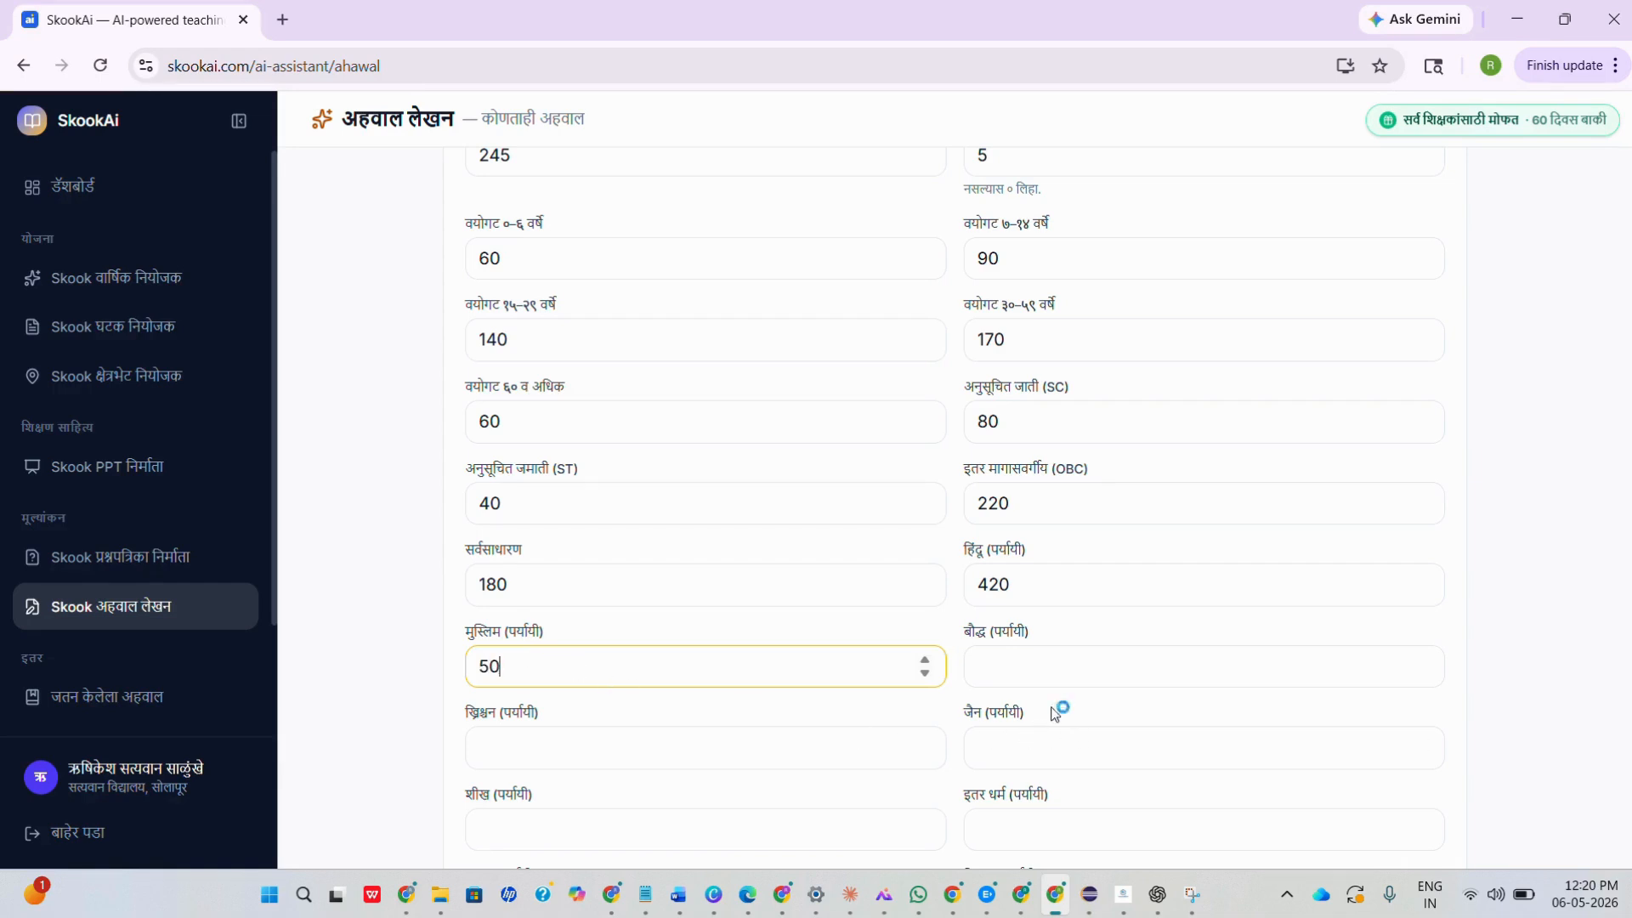
{"action": "left_click", "coordinate": [1023, 672]}
{"action": "type", "text": "30"}
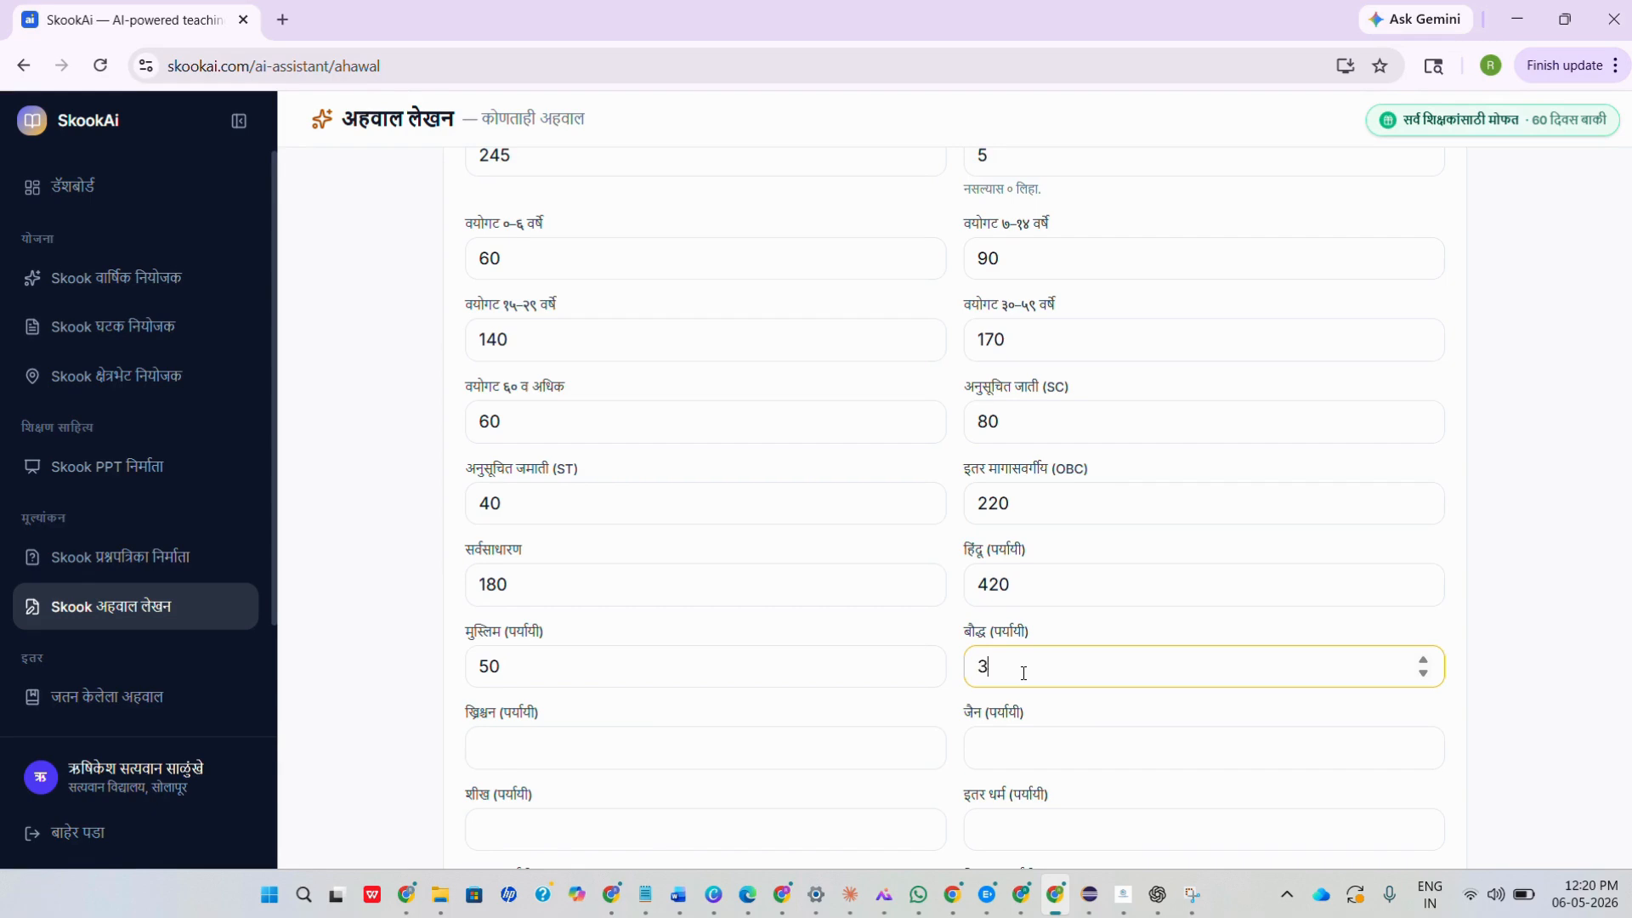
Step: Enter the remaining religion counts: जैन 5, ख्रिश्चन 10, शीख 3 and इतर धर्म 3
{"action": "left_click", "coordinate": [567, 738]}
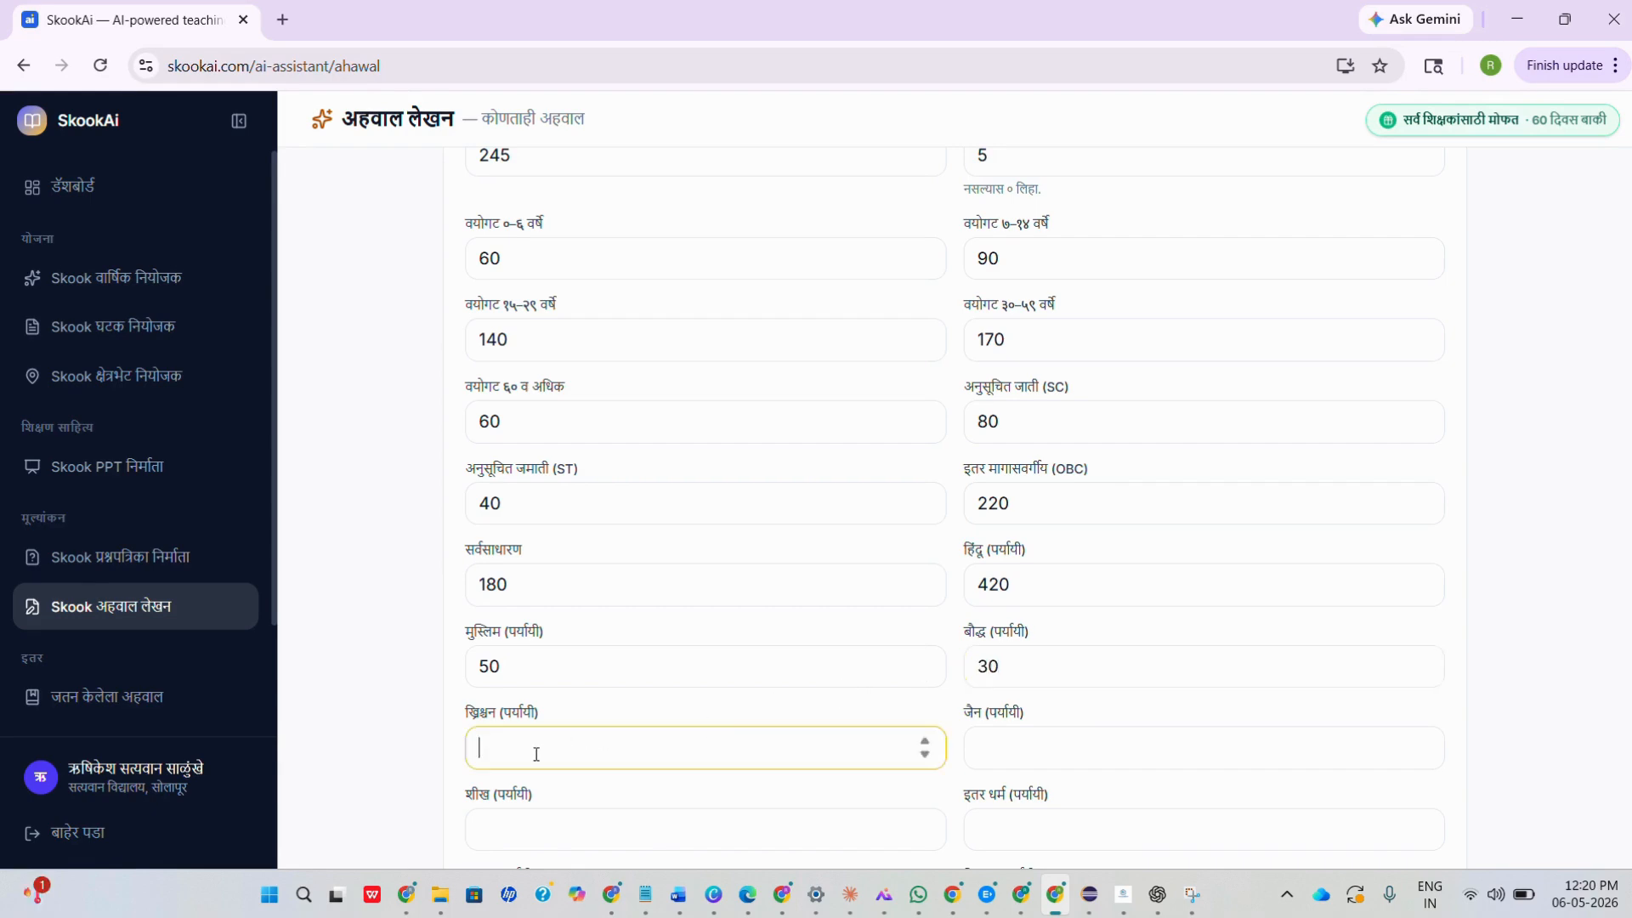
{"action": "left_click", "coordinate": [1060, 735]}
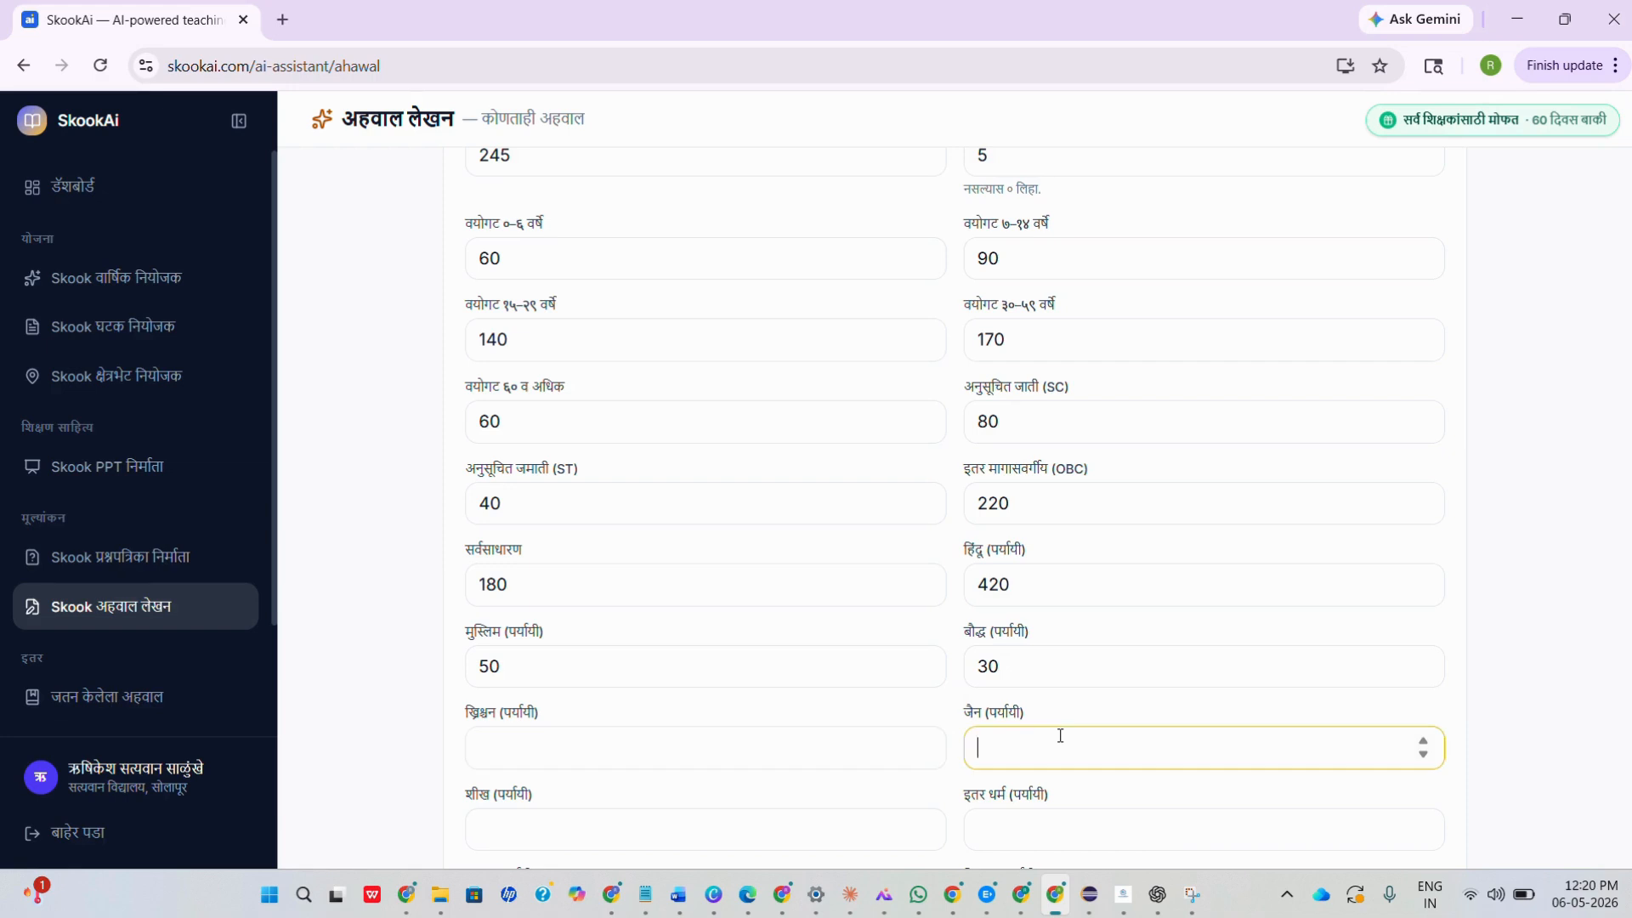
{"action": "type", "text": "5"}
{"action": "left_click", "coordinate": [498, 740]}
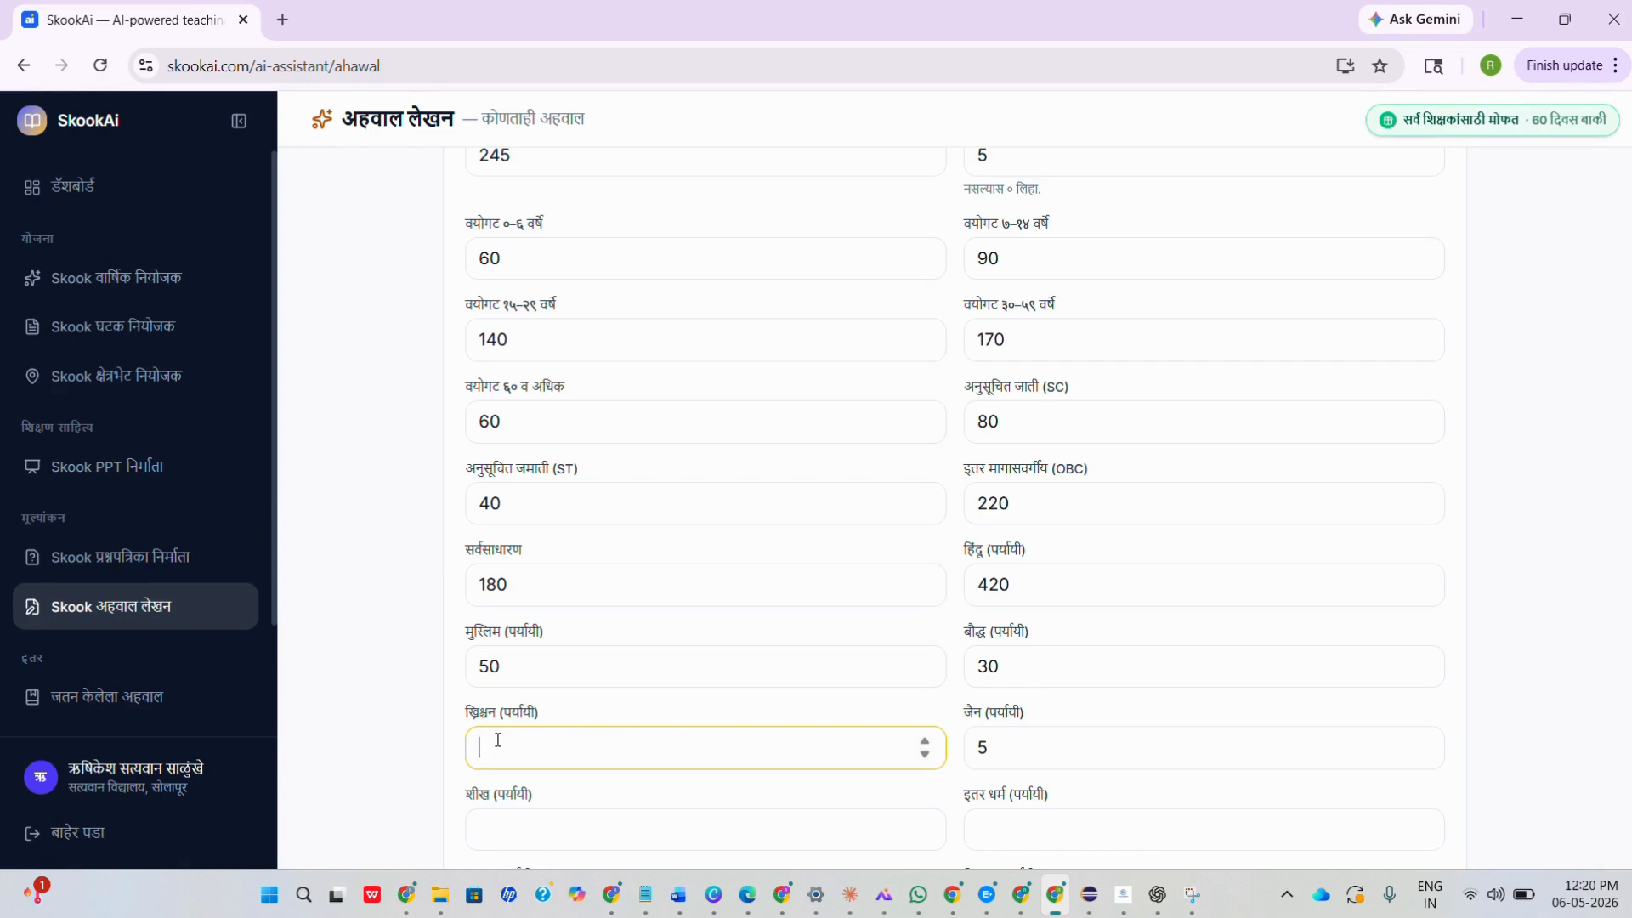
{"action": "type", "text": "10"}
{"action": "scroll", "coordinate": [725, 666], "scroll_direction": "down", "scroll_amount": 1}
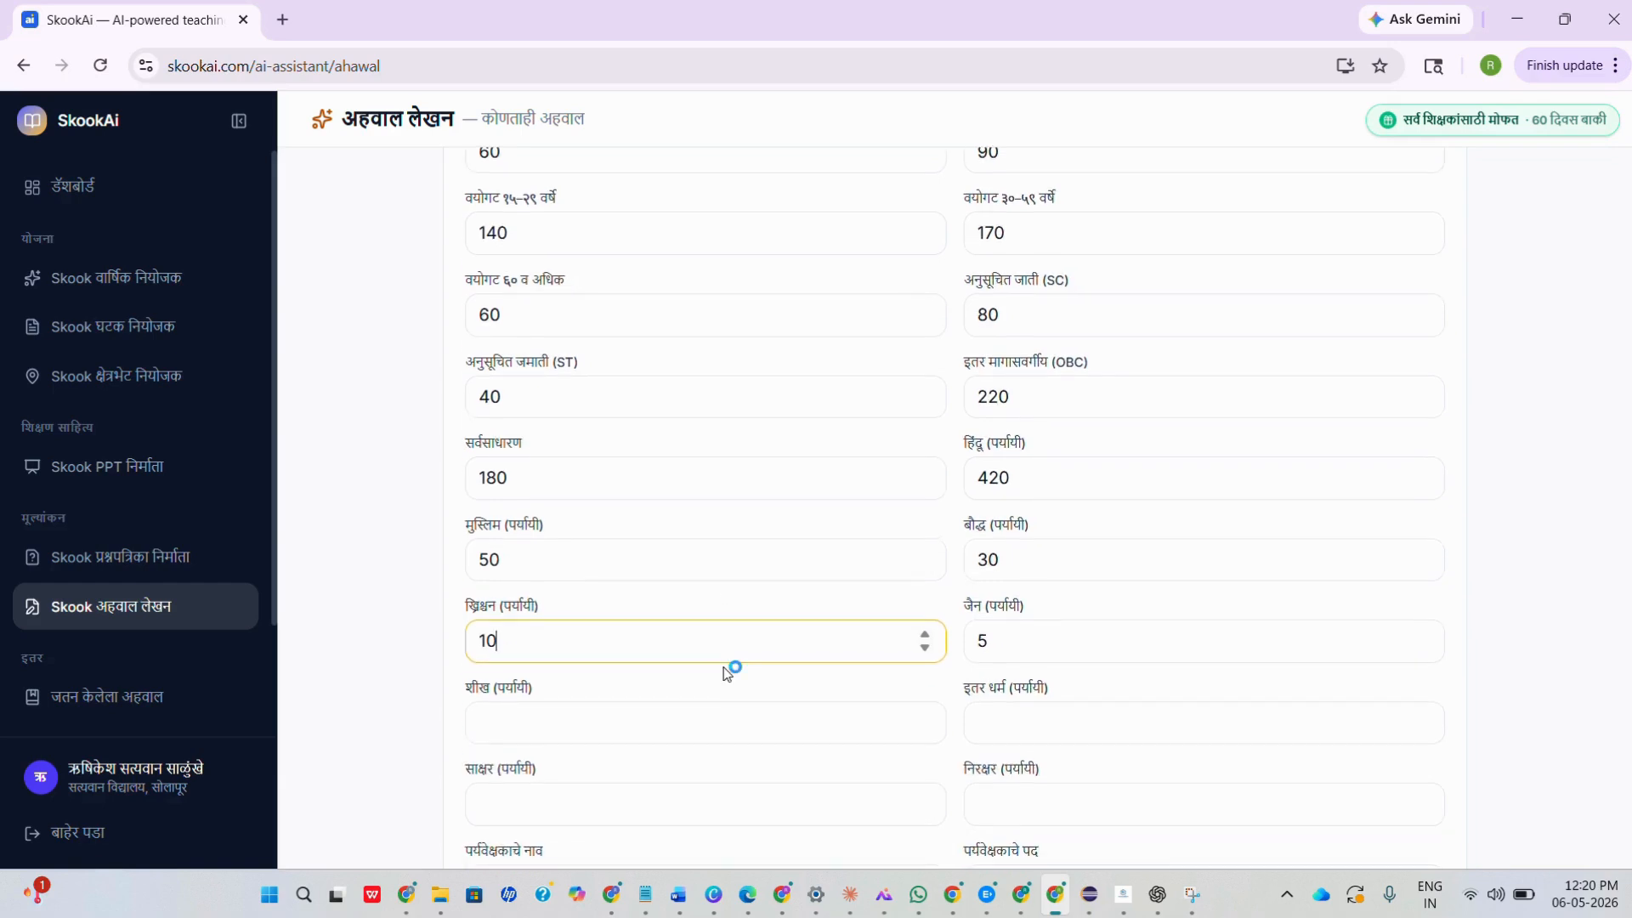
{"action": "left_click", "coordinate": [508, 729]}
{"action": "type", "text": "3"}
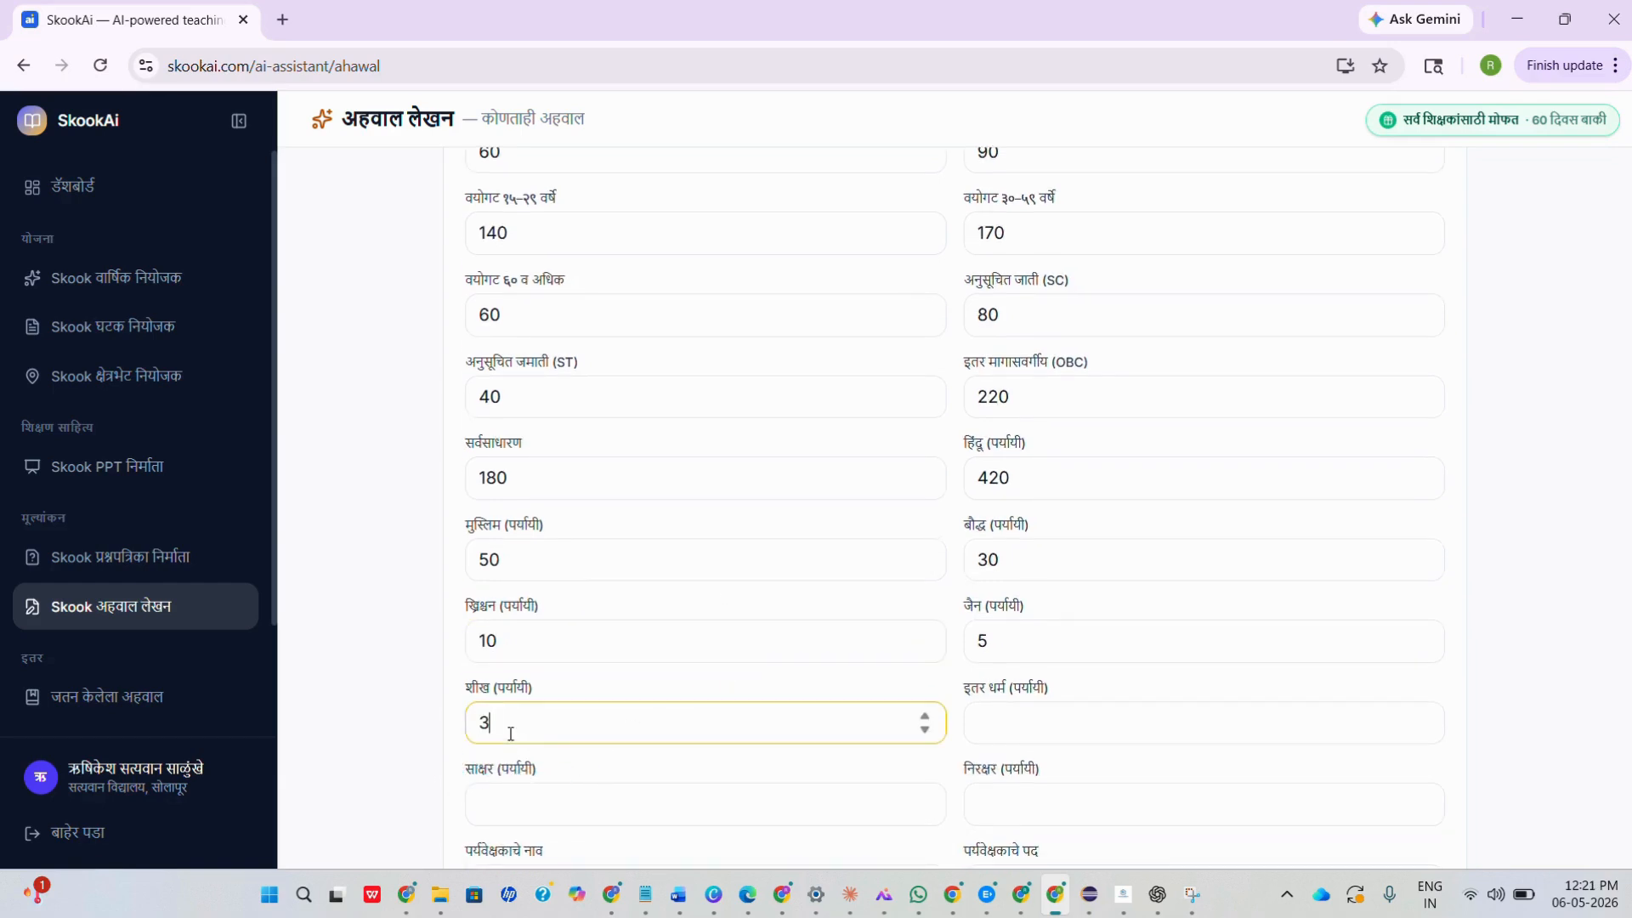
{"action": "left_click", "coordinate": [1073, 704]}
{"action": "type", "text": "3"}
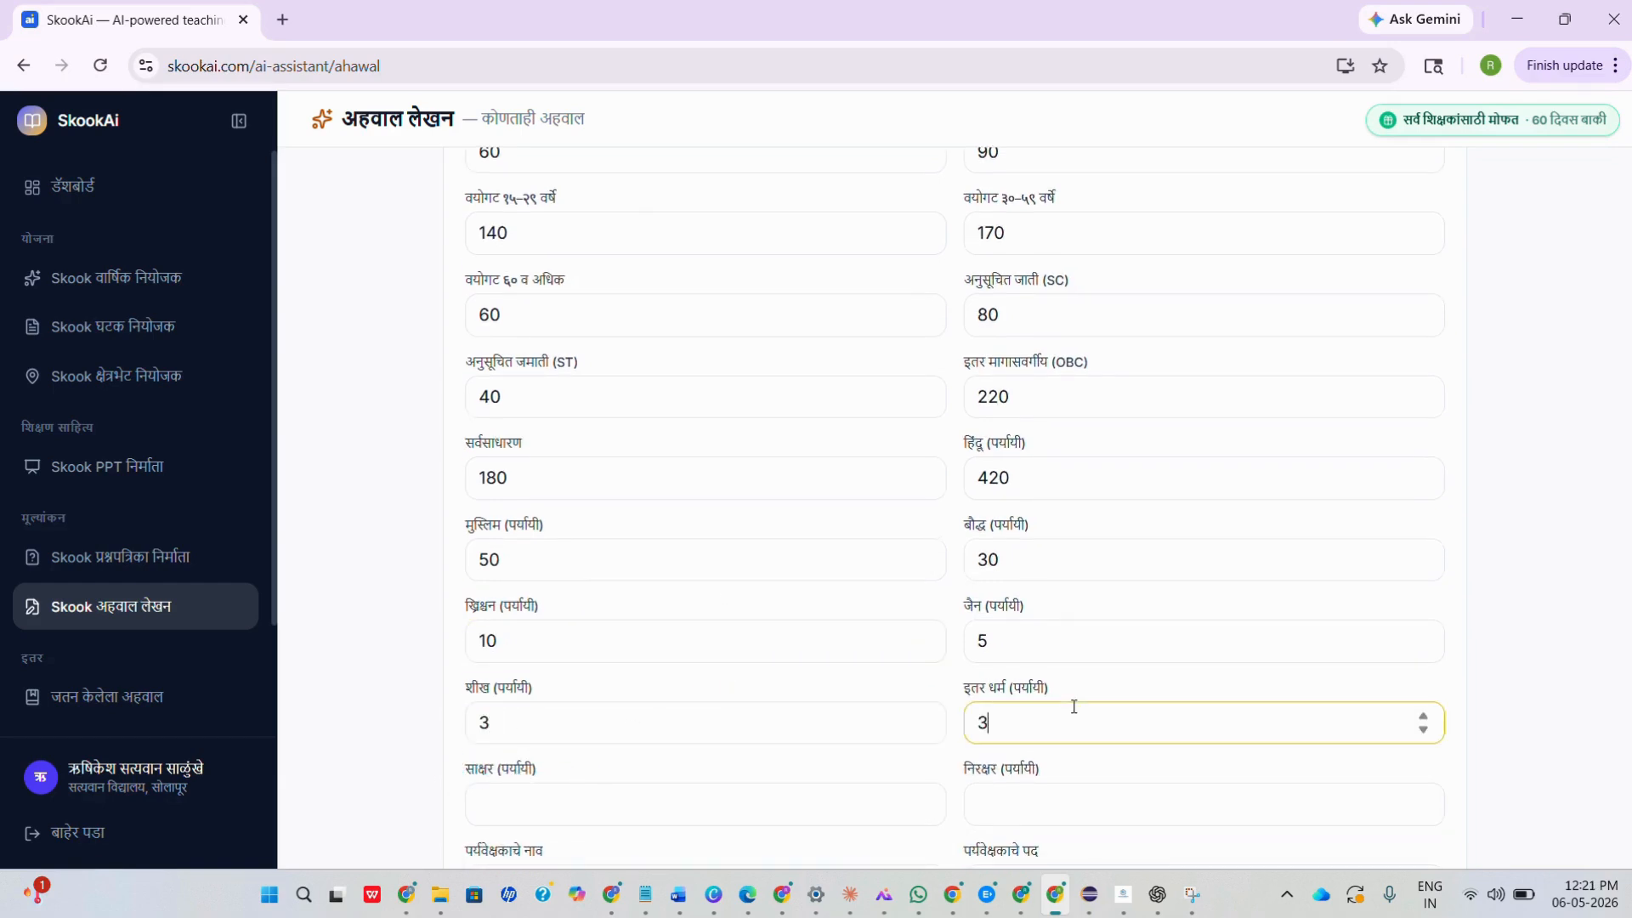
Step: Enter the literacy counts: 380 for साक्षर and 180 for निरक्षर
{"action": "scroll", "coordinate": [1032, 685], "scroll_direction": "down", "scroll_amount": 2}
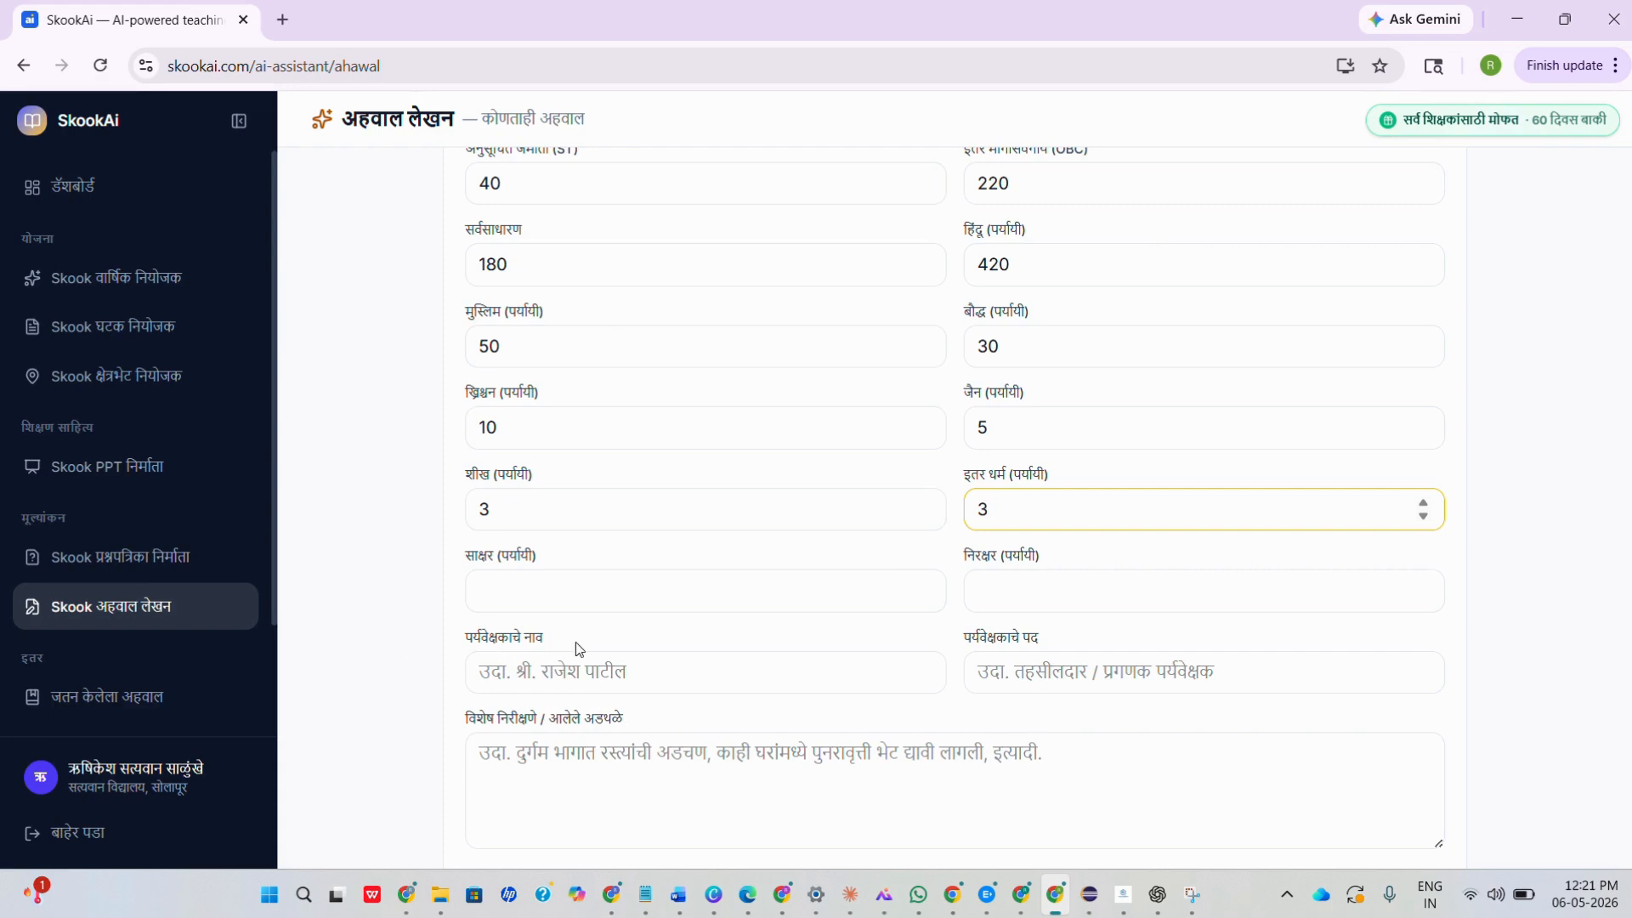
{"action": "left_click", "coordinate": [546, 594]}
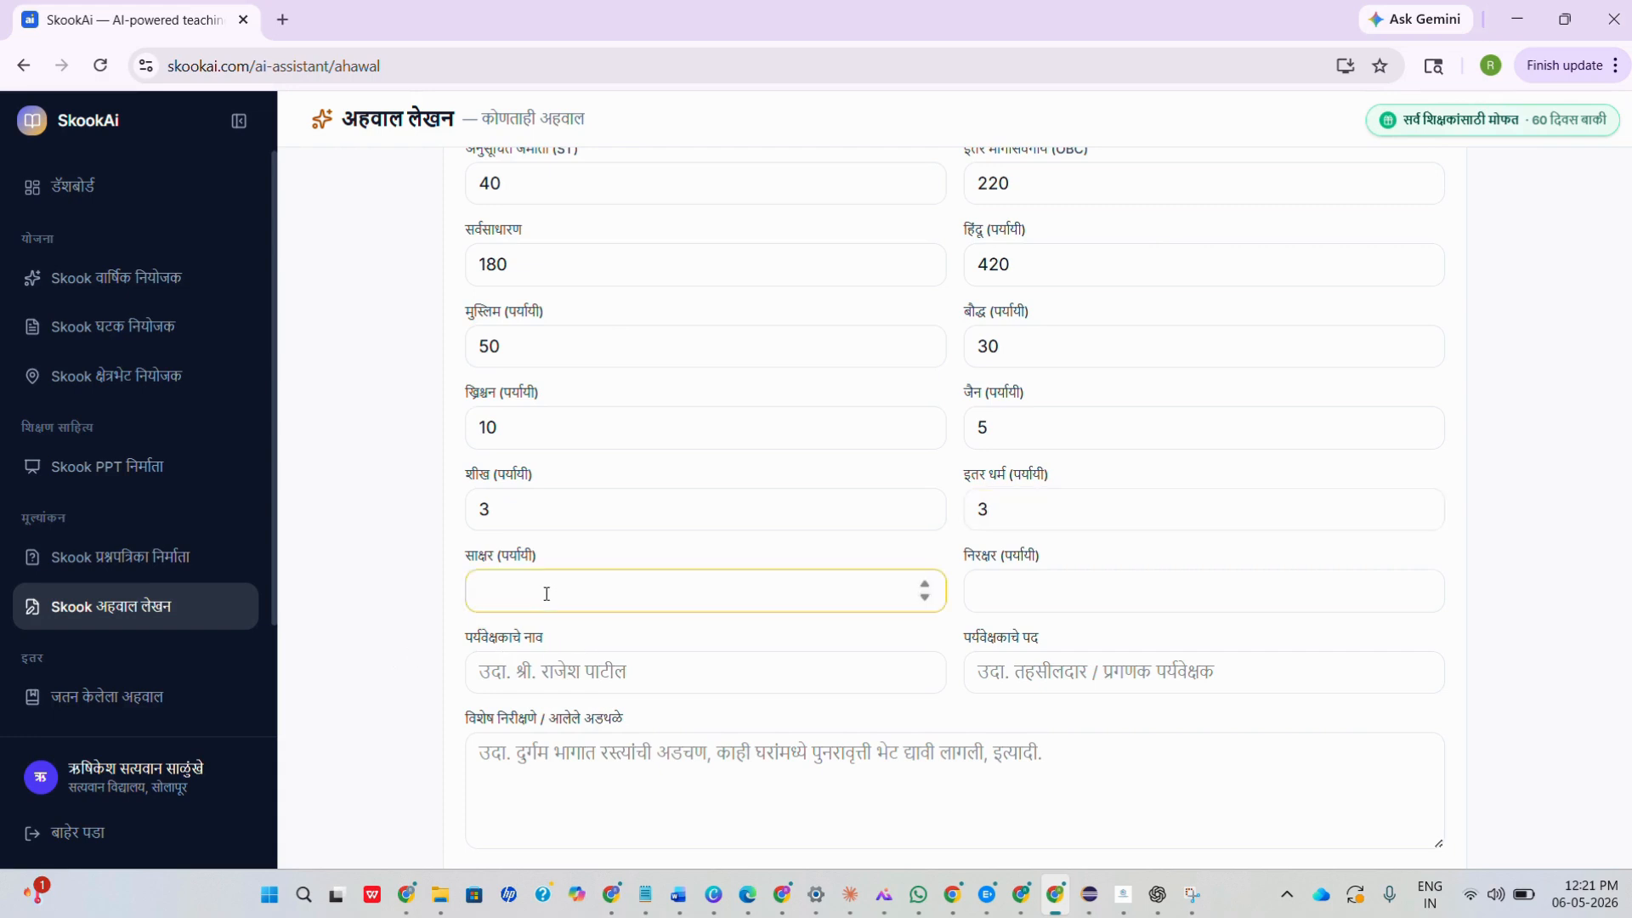
{"action": "type", "text": "380"}
{"action": "left_click", "coordinate": [1026, 607]}
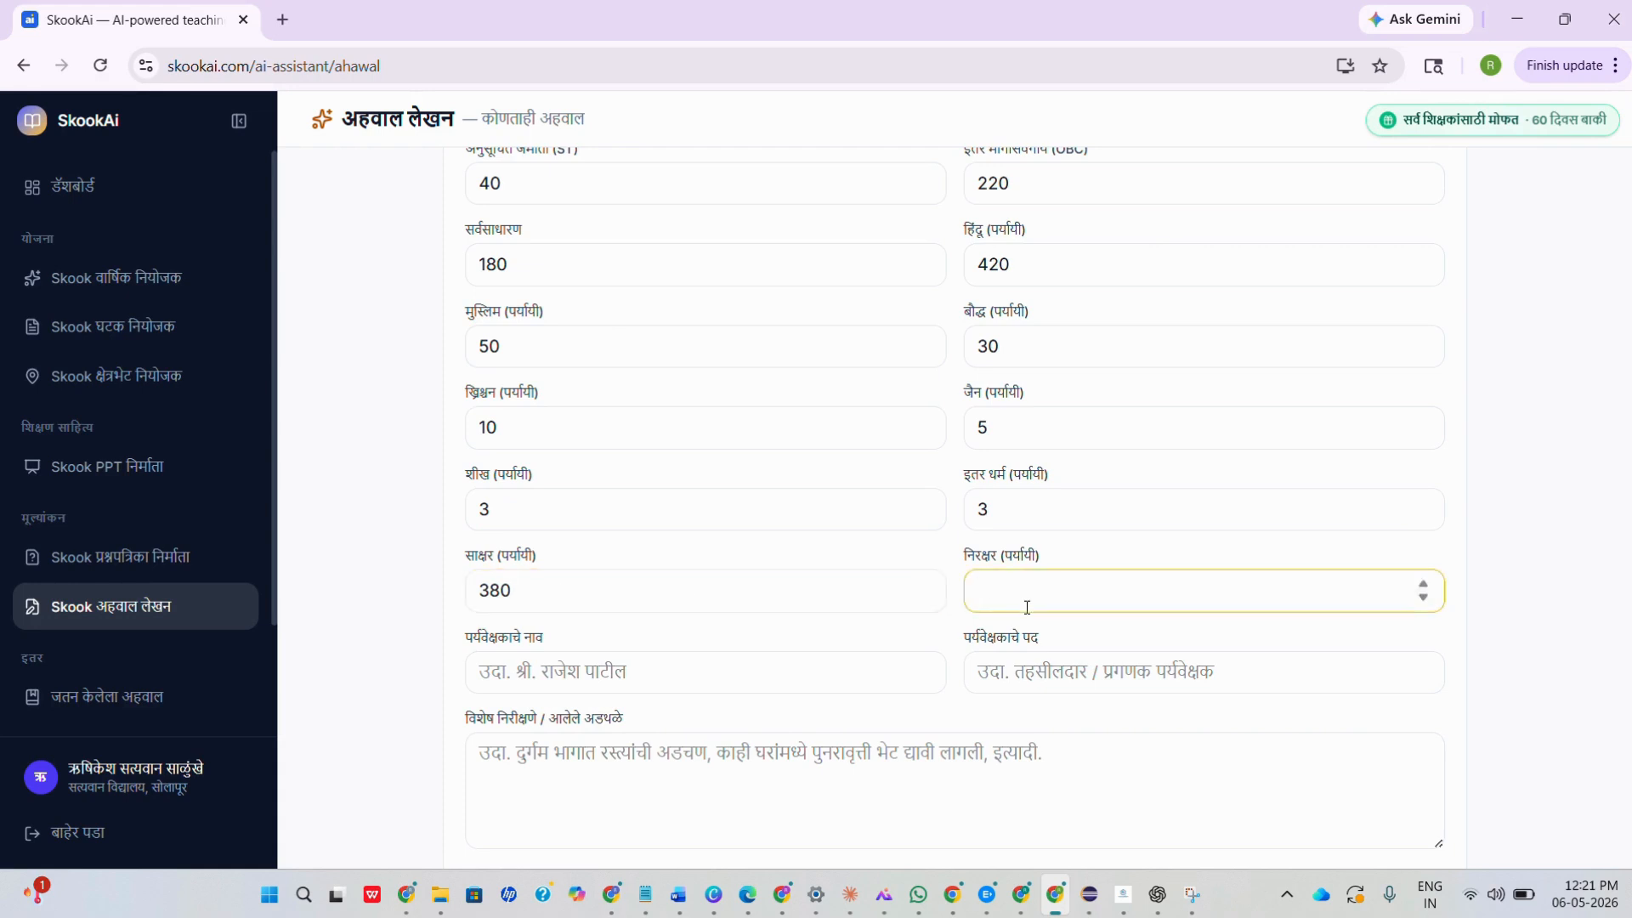
{"action": "type", "text": "180"}
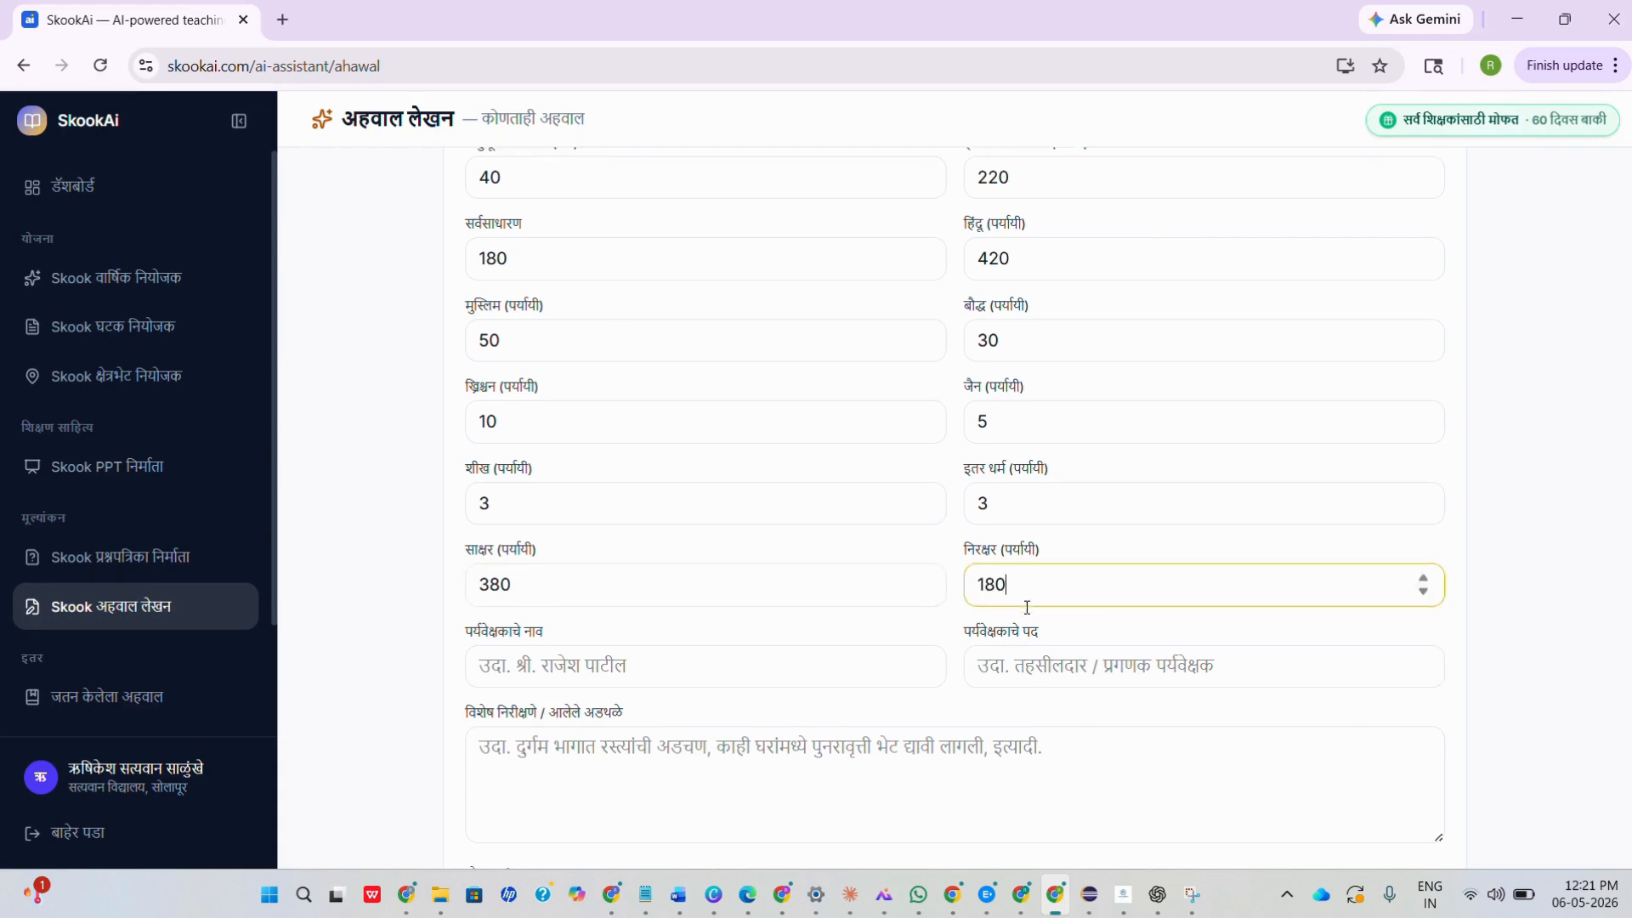
{"action": "scroll", "coordinate": [1026, 606], "scroll_direction": "down", "scroll_amount": 1}
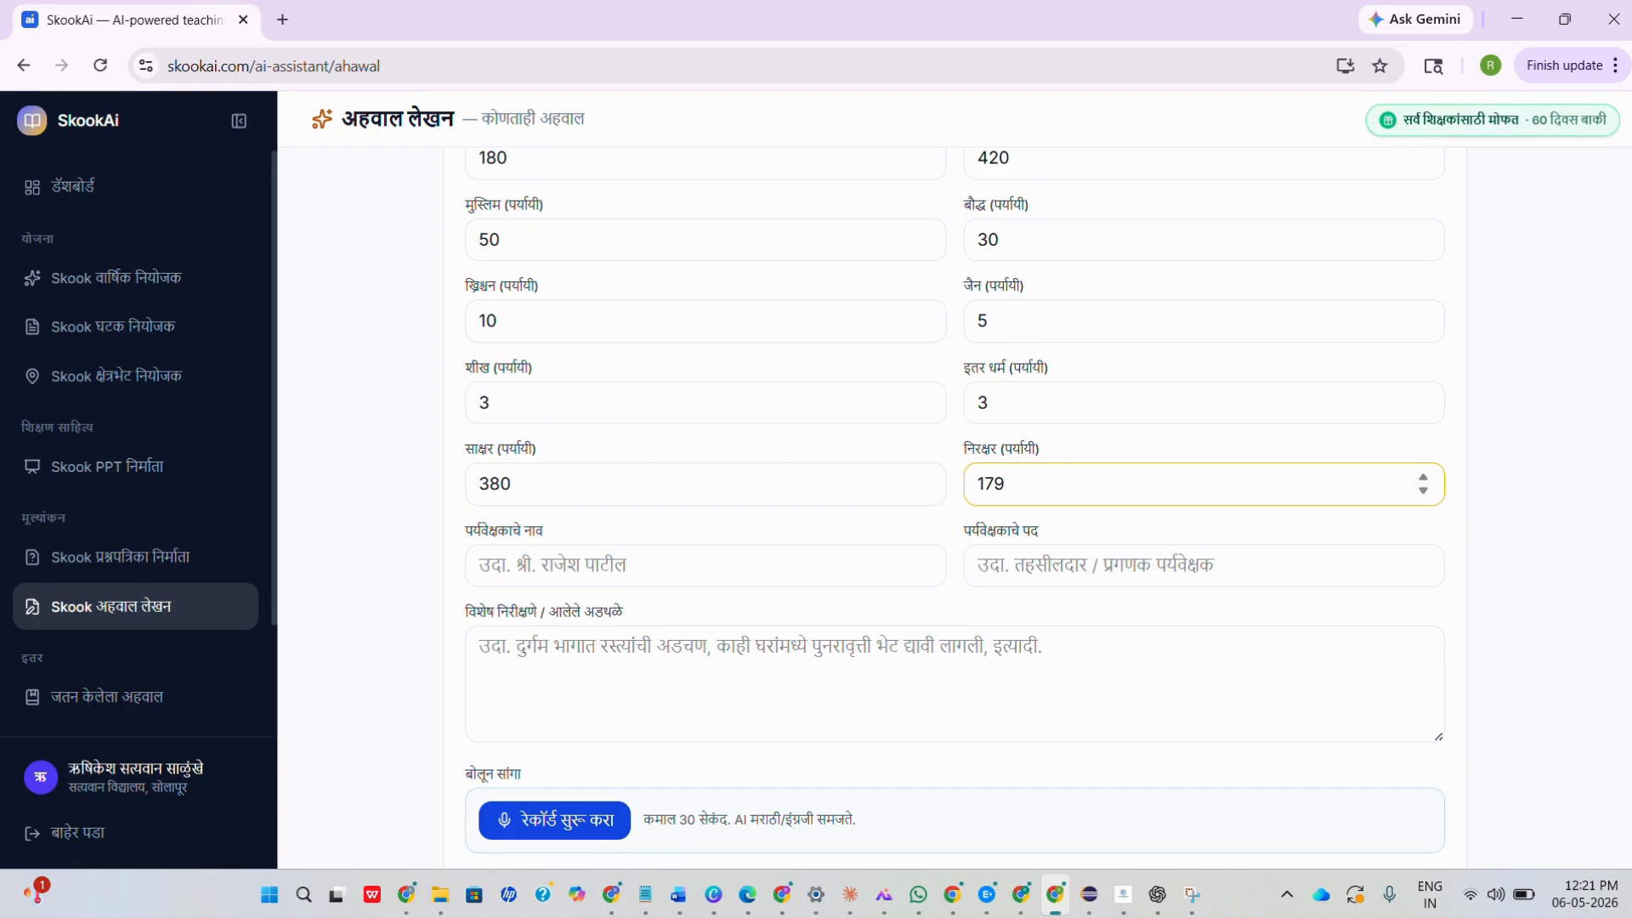
Step: Copy the supervisor's name from the Notepad notes into पर्यवेक्षकाचे नाव
{"action": "key", "text": "alt+Tab"}
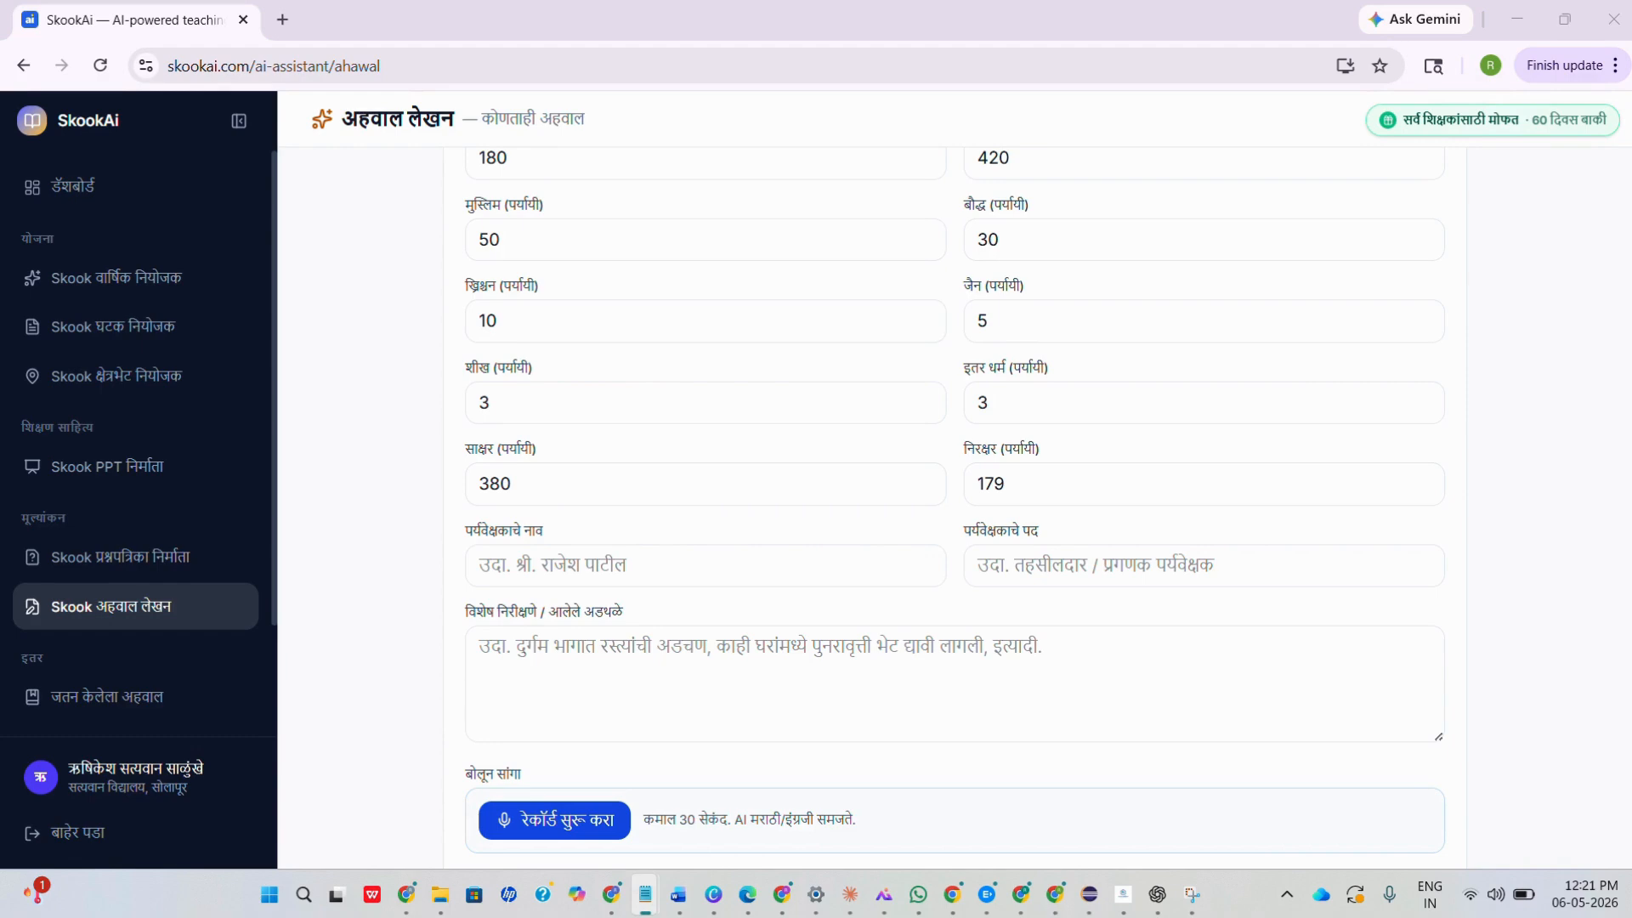
{"action": "left_click", "coordinate": [547, 566]}
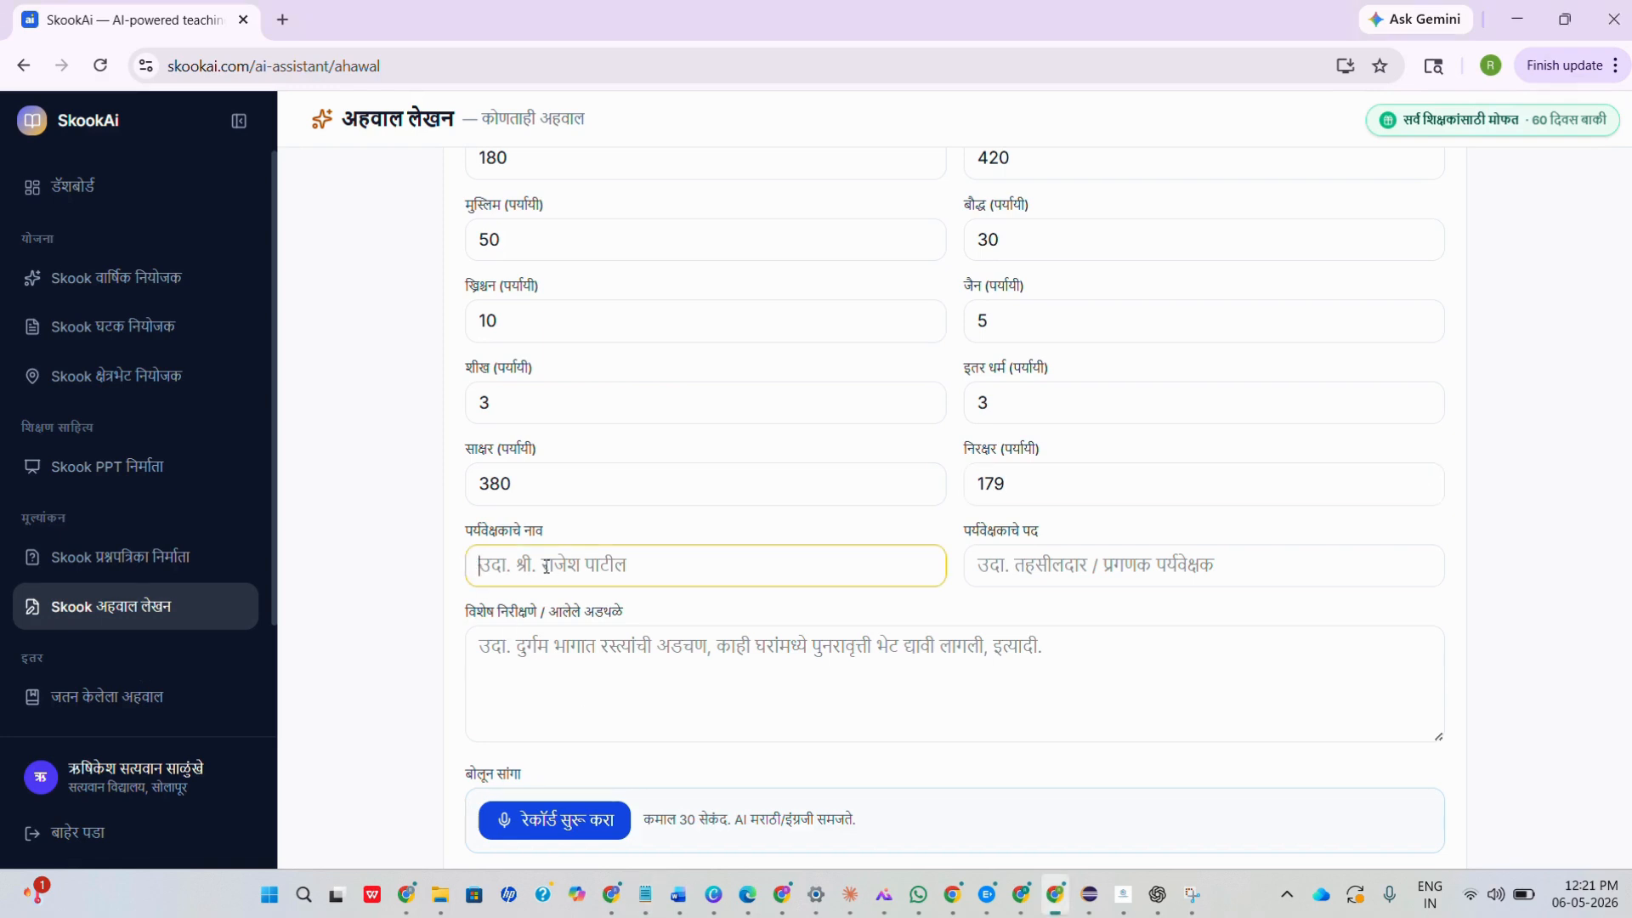
{"action": "type", "text": "श्री. राजेश पाटील"}
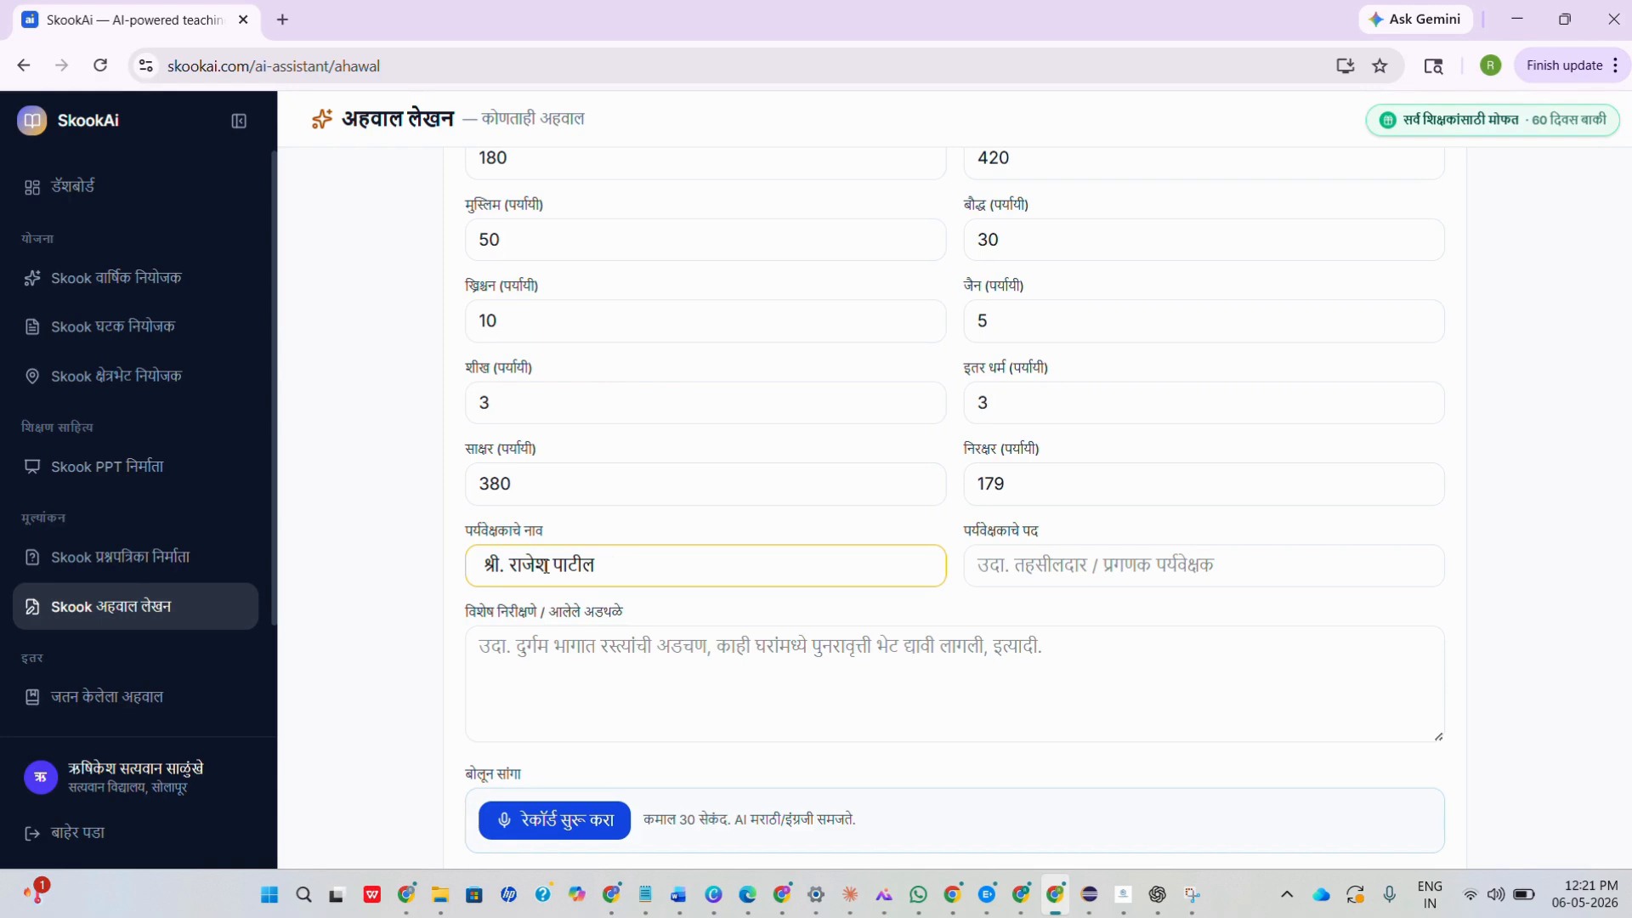
{"action": "left_click", "coordinate": [0, 705]}
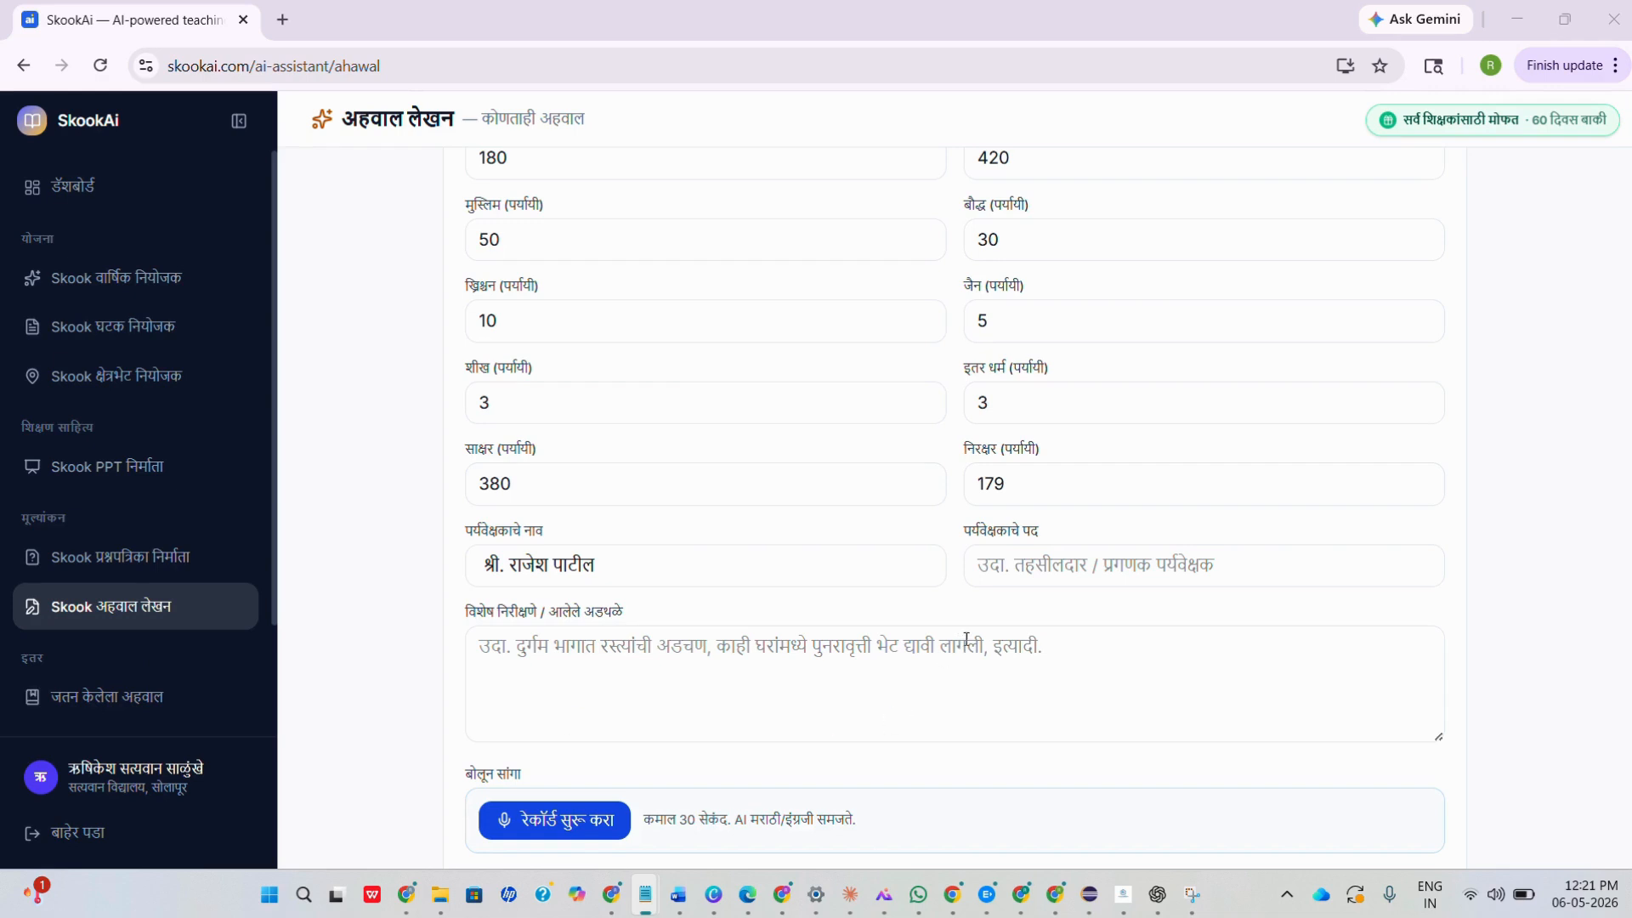
{"action": "left_click", "coordinate": [1024, 567]}
{"action": "type", "text": "HUIYHUI"}
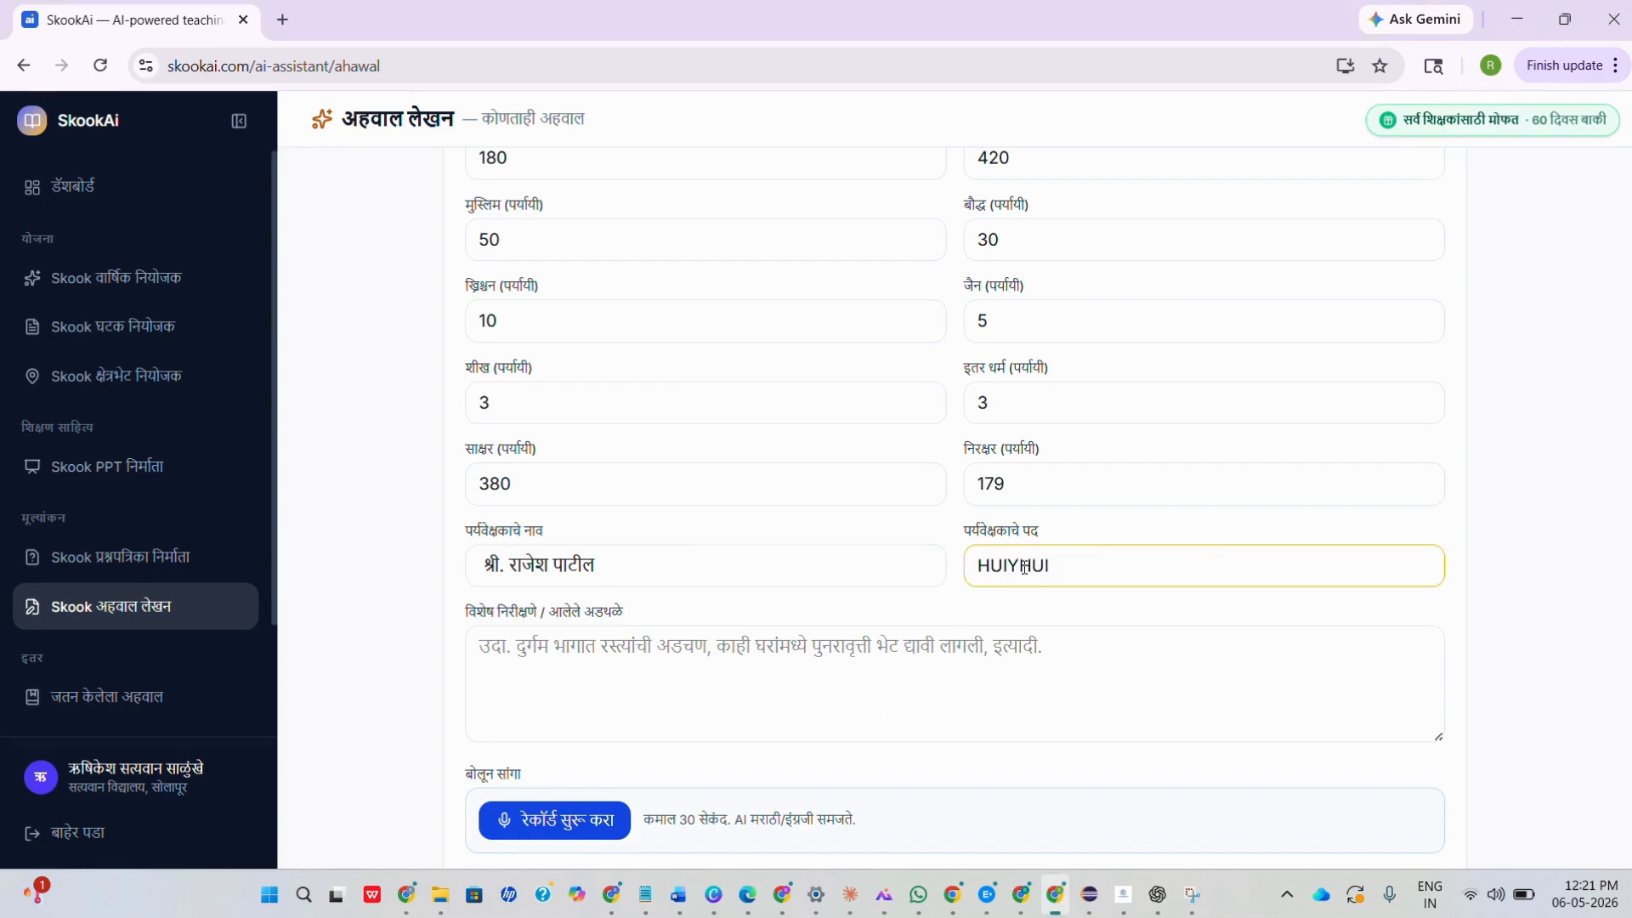
{"action": "key", "text": "BackSpace"}
{"action": "key", "text": "BackSpace"}
{"action": "key", "text": "BackSpace"}
{"action": "key", "text": "BackSpace"}
{"action": "key", "text": "BackSpace"}
{"action": "key", "text": "BackSpace"}
{"action": "key", "text": "BackSpace"}
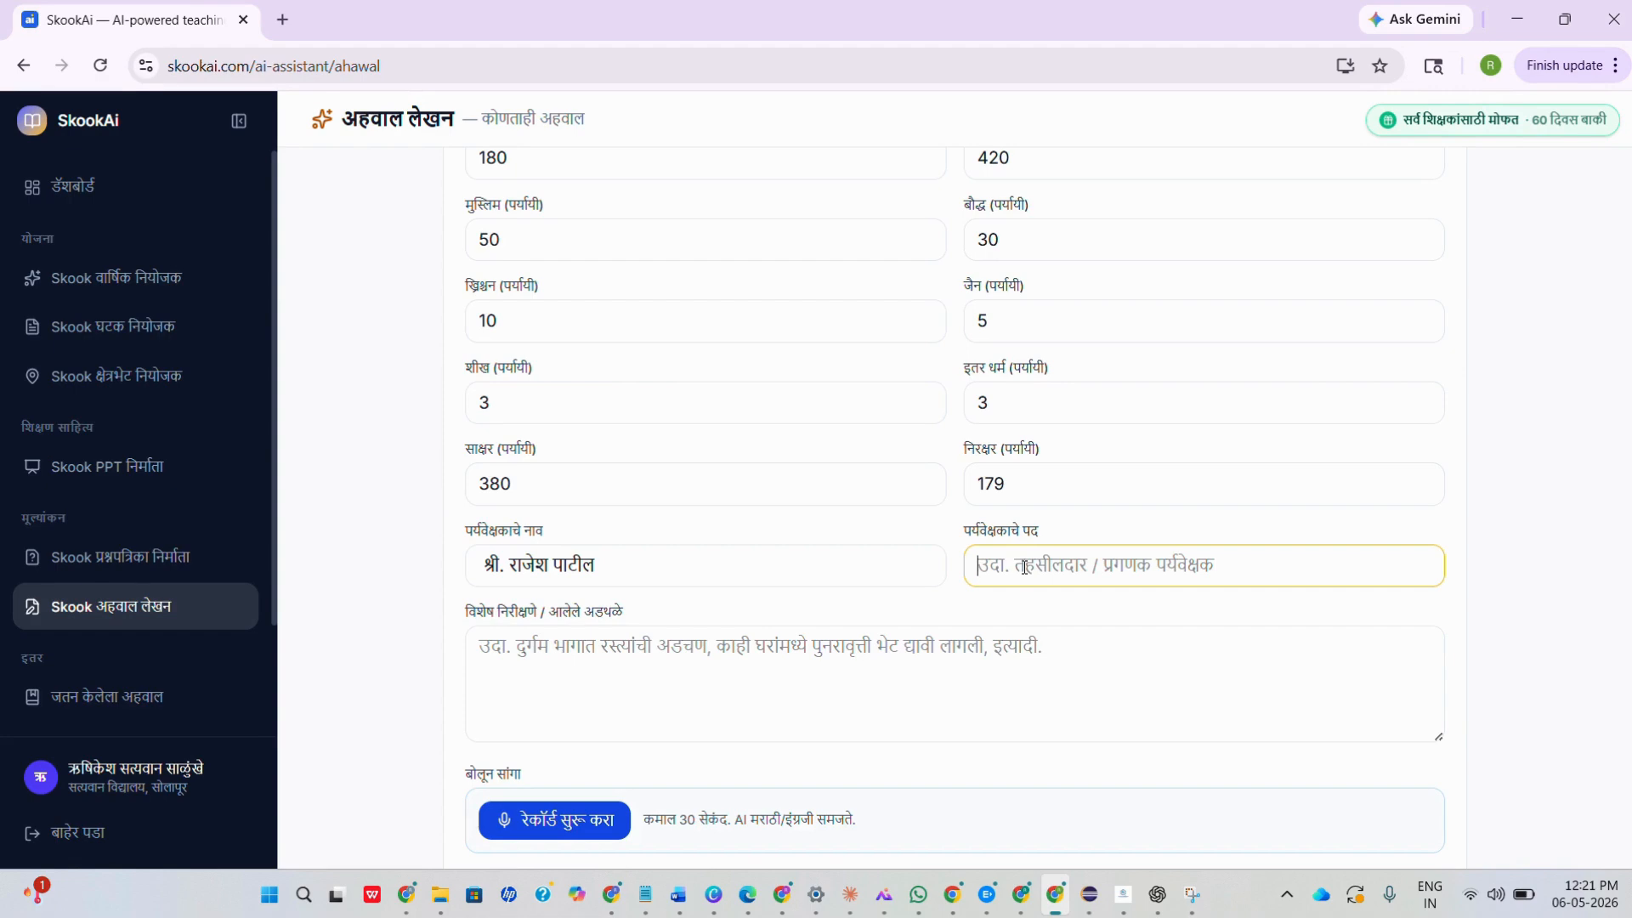
Step: Enter प्रगणक पर्यवेक्षक as the supervisor's post in पर्यवेक्षकाचे पद
{"action": "type", "text": "प्रगणक पर्यवेक्षक"}
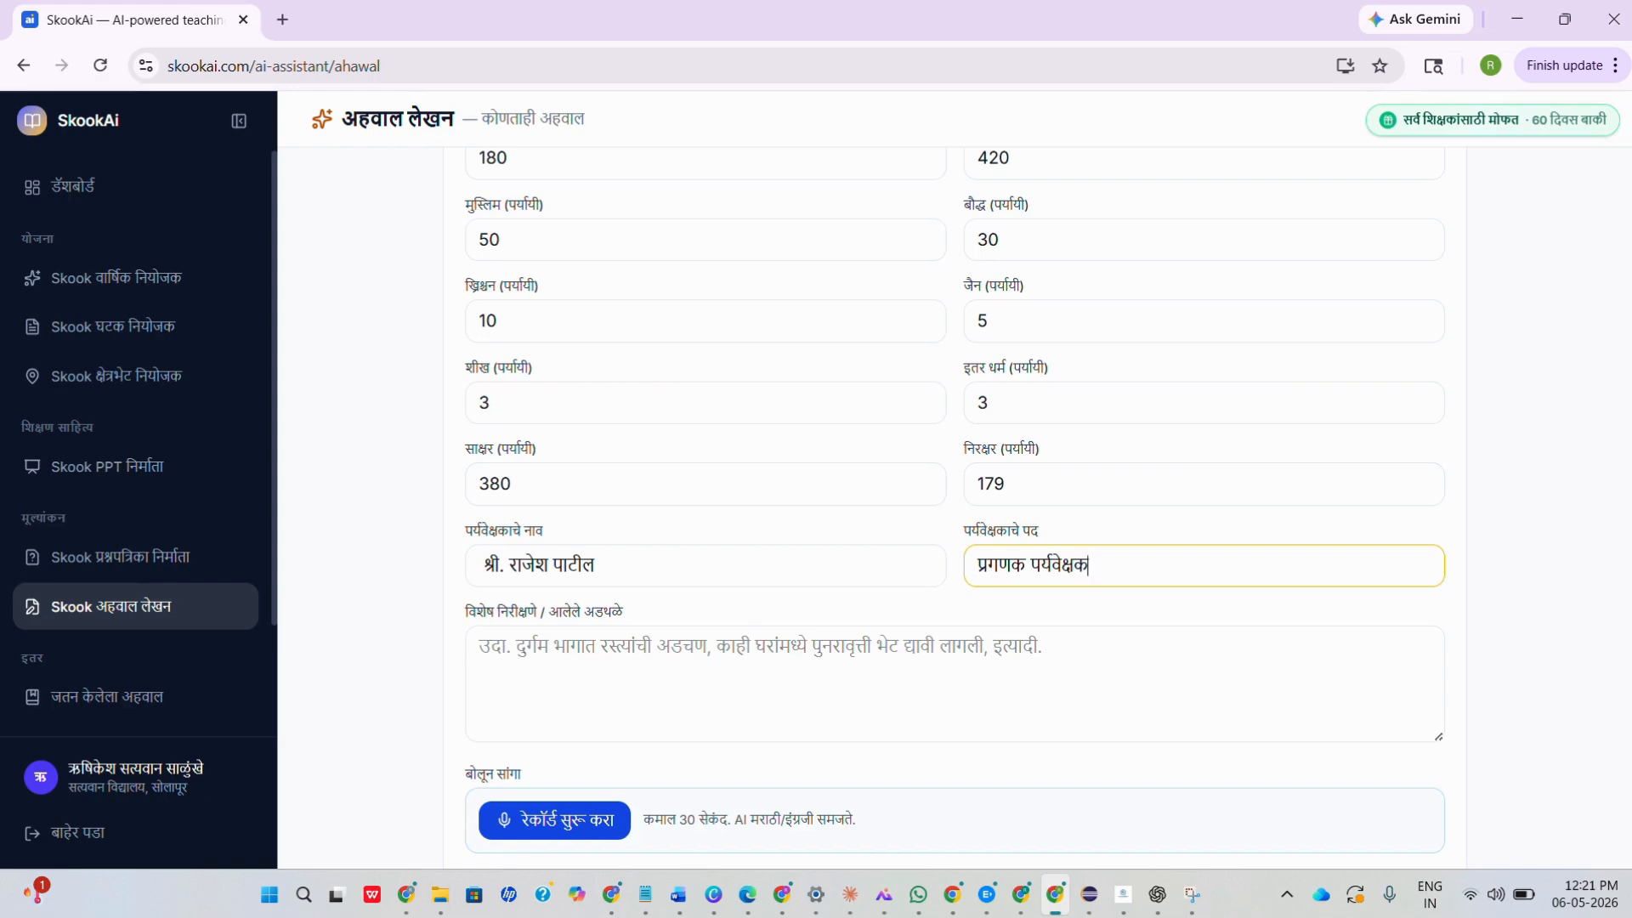
Step: Fill विशेष निरीक्षणे / आलेले अडथळे with the Notepad passage on road difficulties in remote areas, repeat visits and citizens' satisfactory response
{"action": "key", "text": "alt+Tab"}
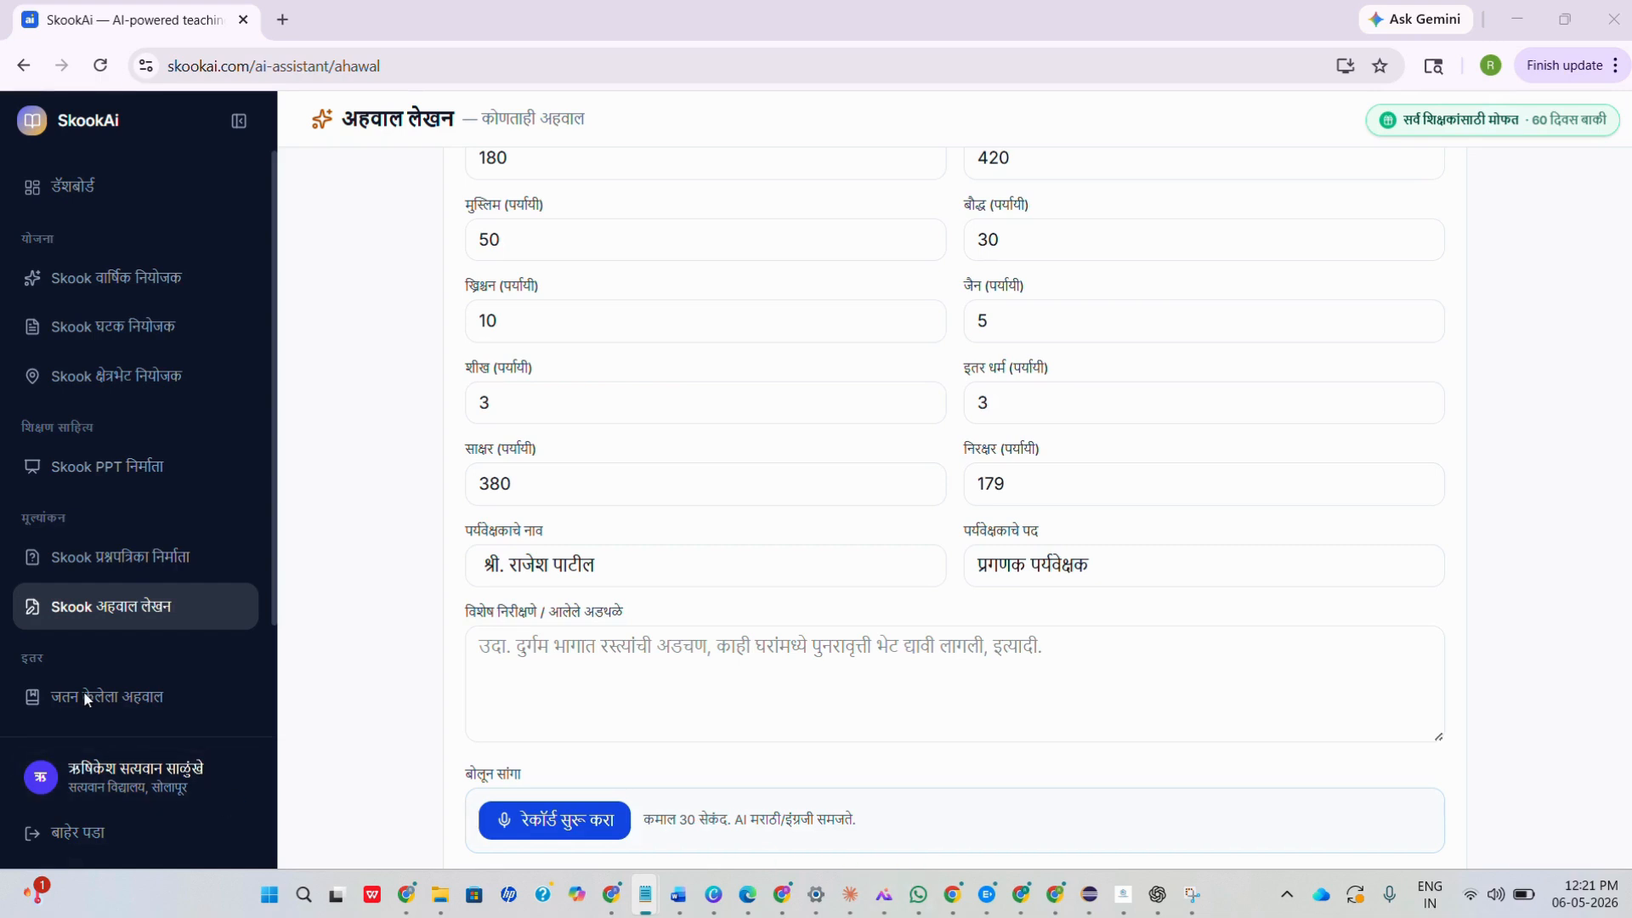
{"action": "left_click", "coordinate": [652, 663]}
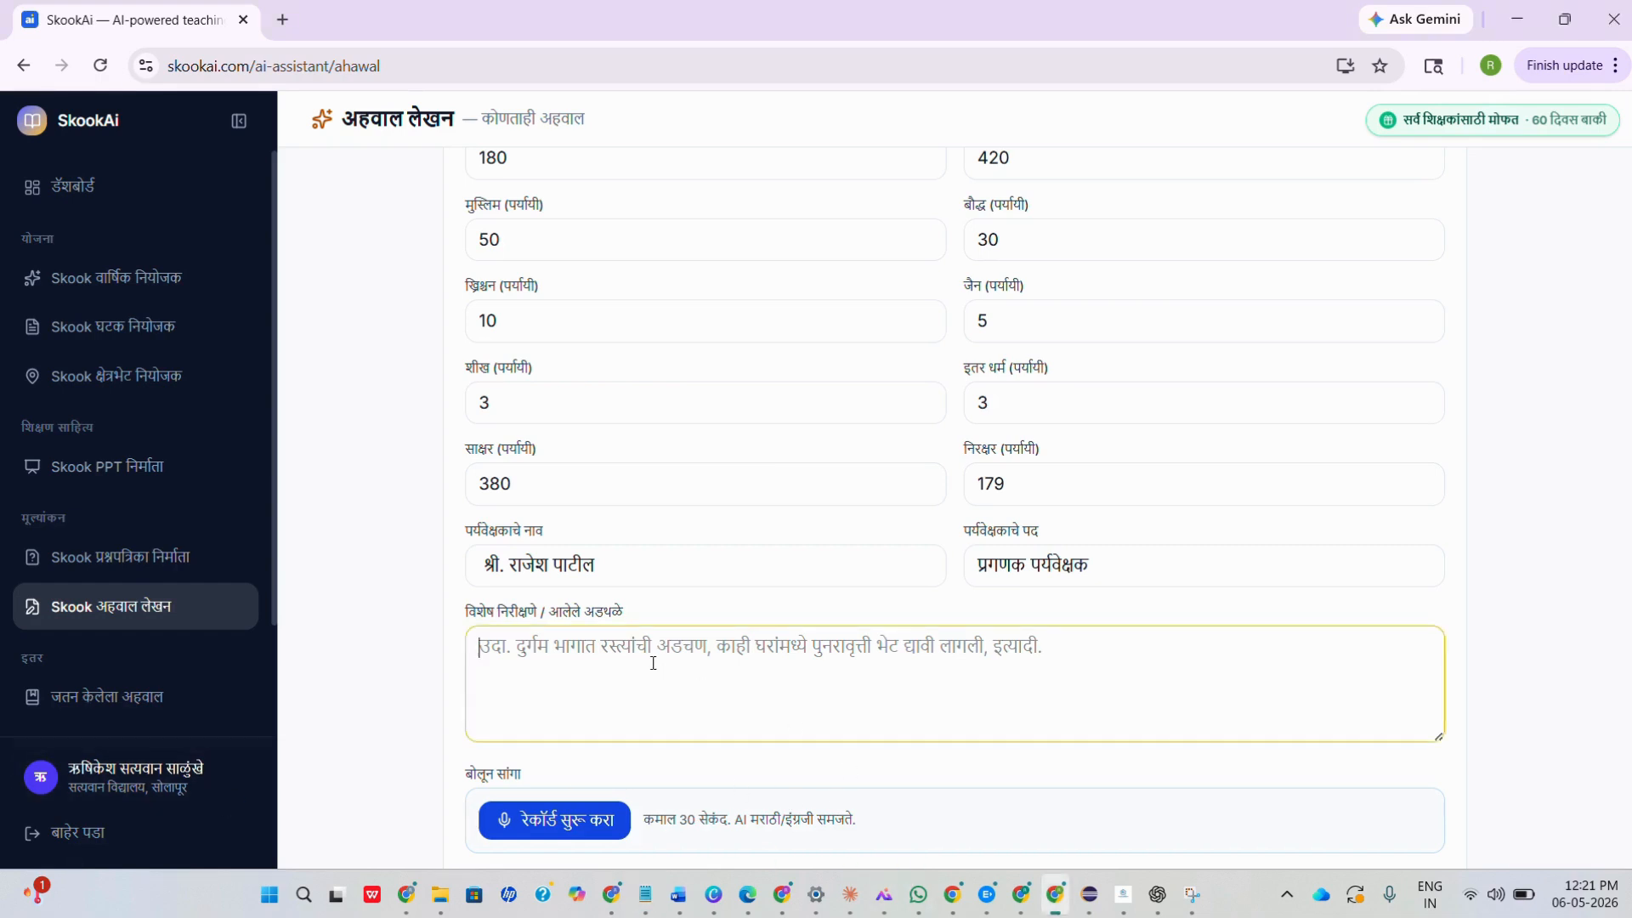
{"action": "type", "text": "काही दुर्गम भागात रस्त्यांची अडचण होती. काही घरांमध्ये व्यक्ती अनुपस्थित असल्यामुळे पुनरावृत्ती भेट द्यावी लागली. नागरिकांचा प्रतिसाद समाधानकारक होता"}
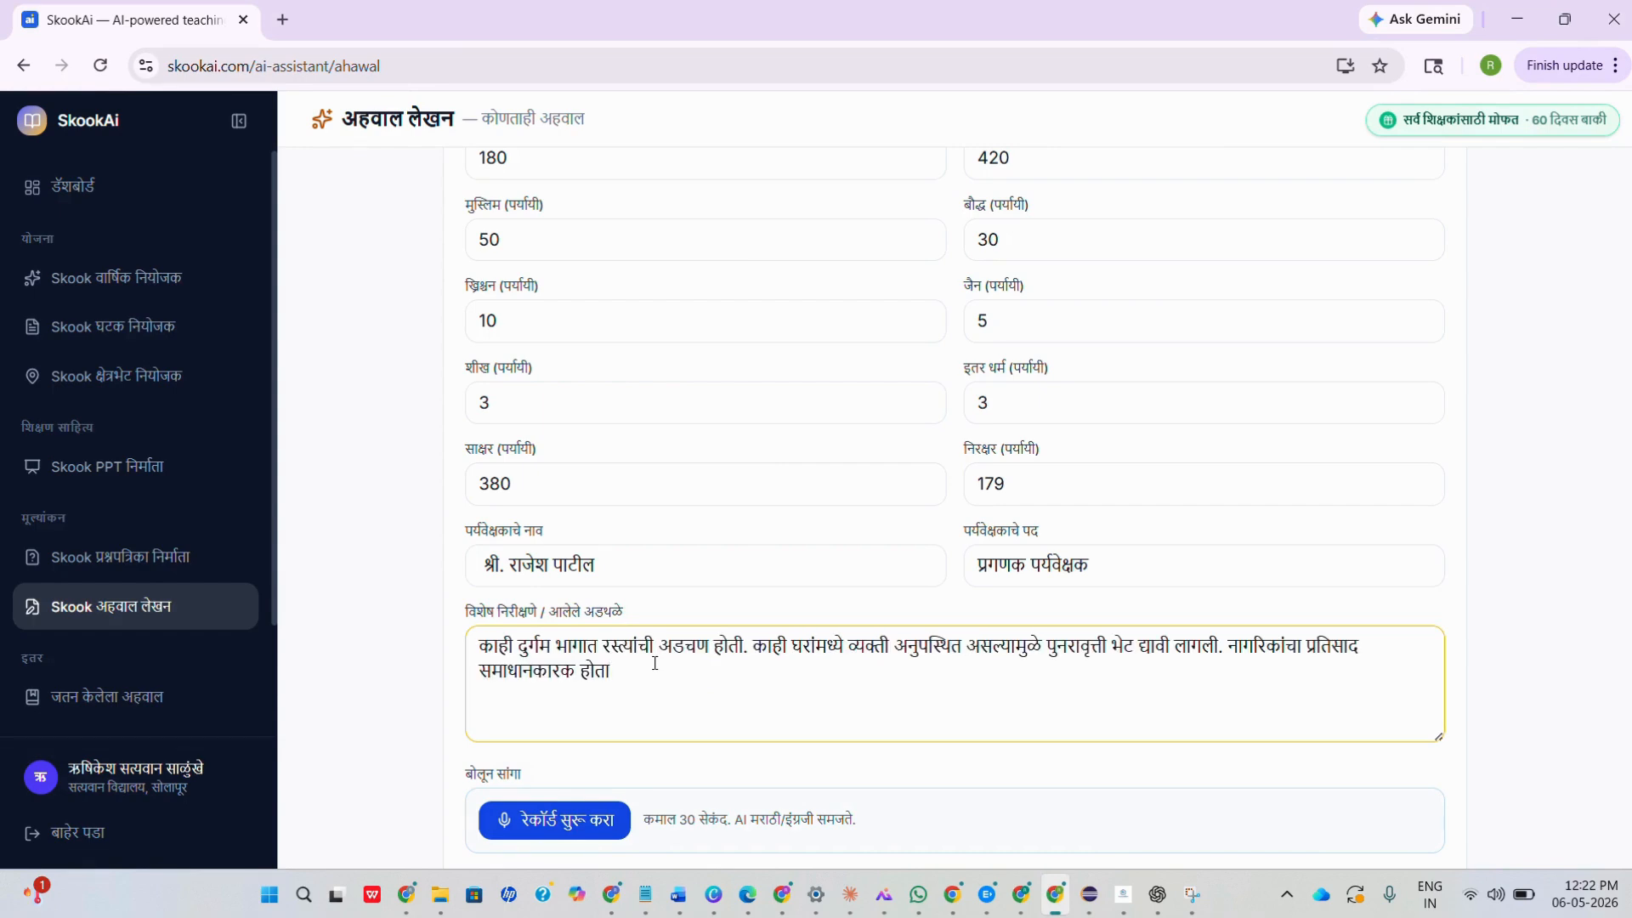
Step: Record a spoken summary of the census survey under बोलून सांगा, allowing microphone access for this time only
{"action": "scroll", "coordinate": [712, 634], "scroll_direction": "down", "scroll_amount": 1}
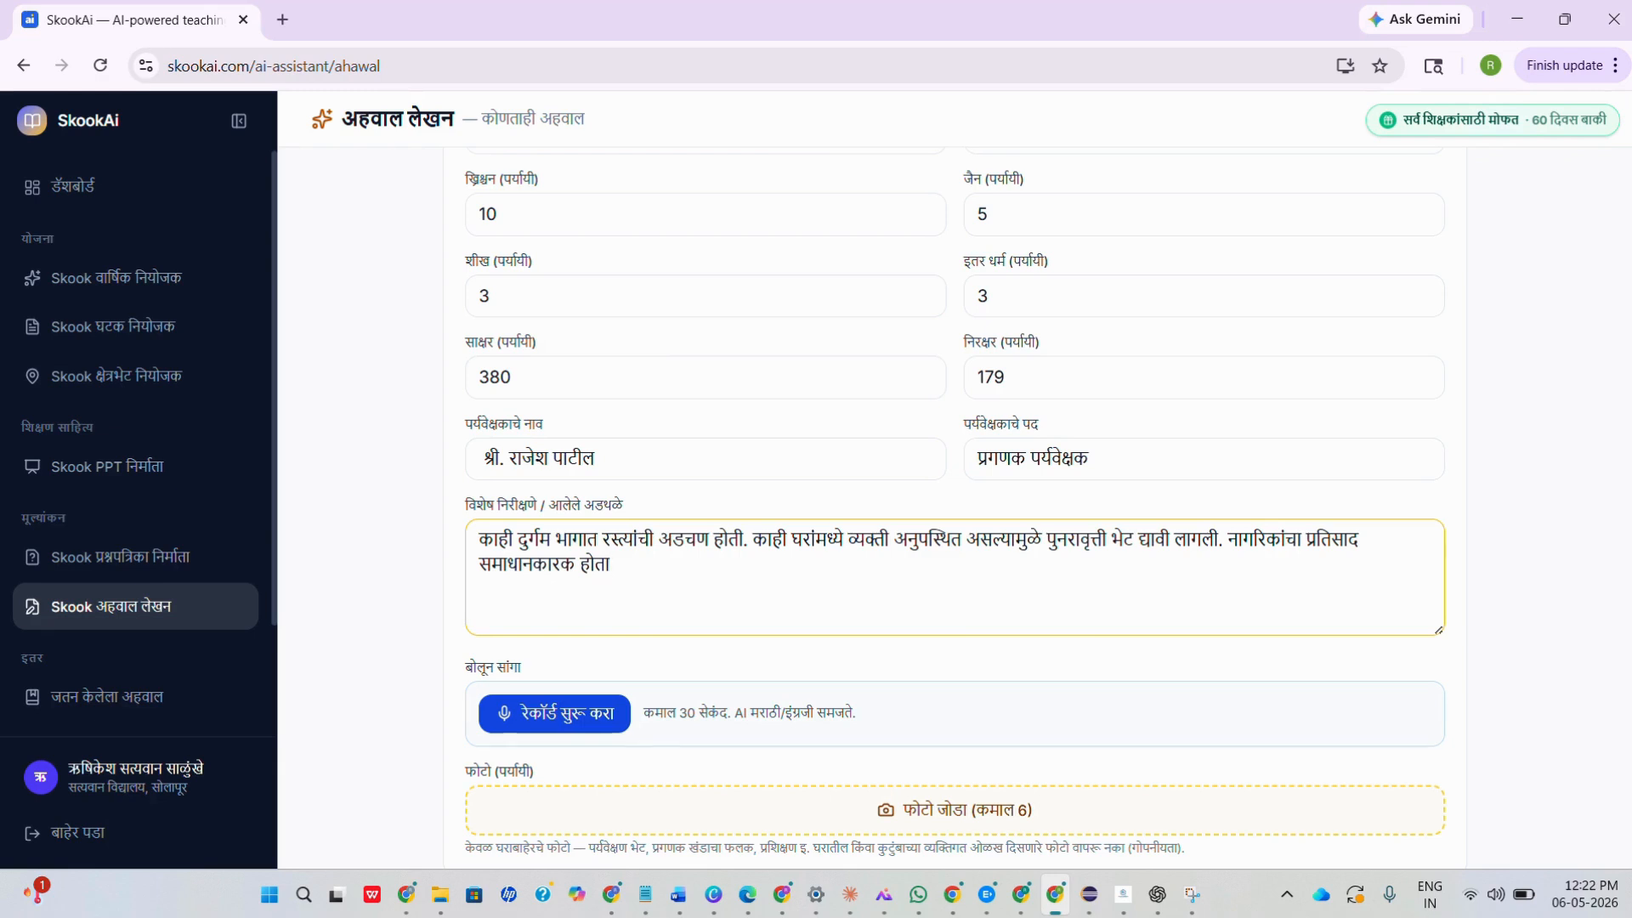
{"action": "key", "text": "alt+Tab"}
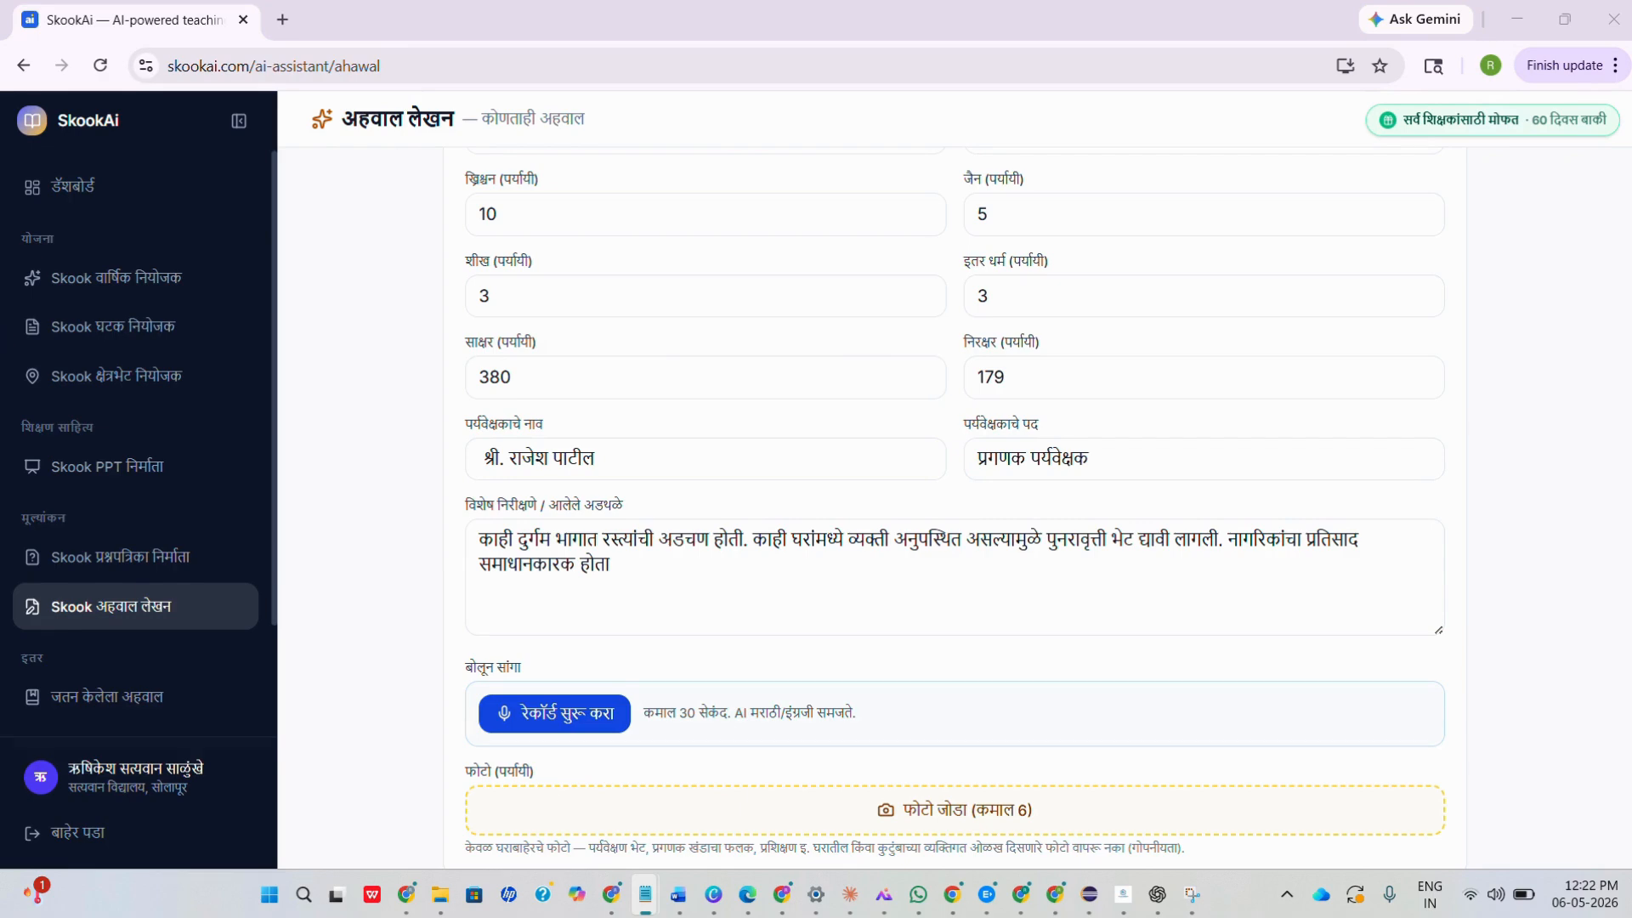
{"action": "left_click", "coordinate": [585, 724]}
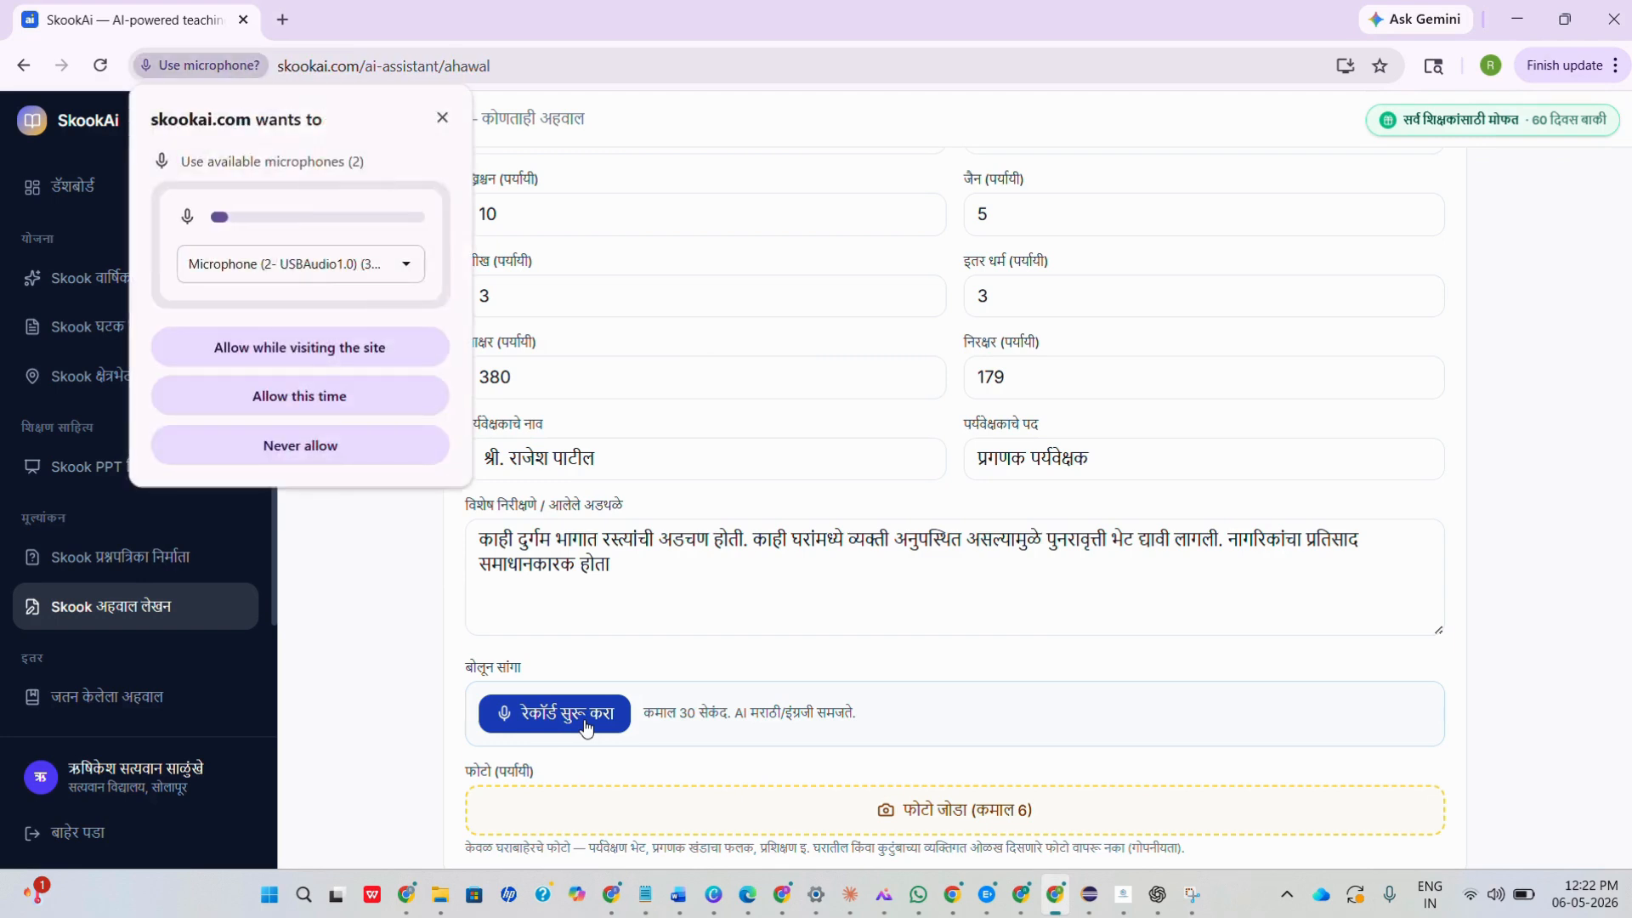
{"action": "left_click", "coordinate": [349, 405]}
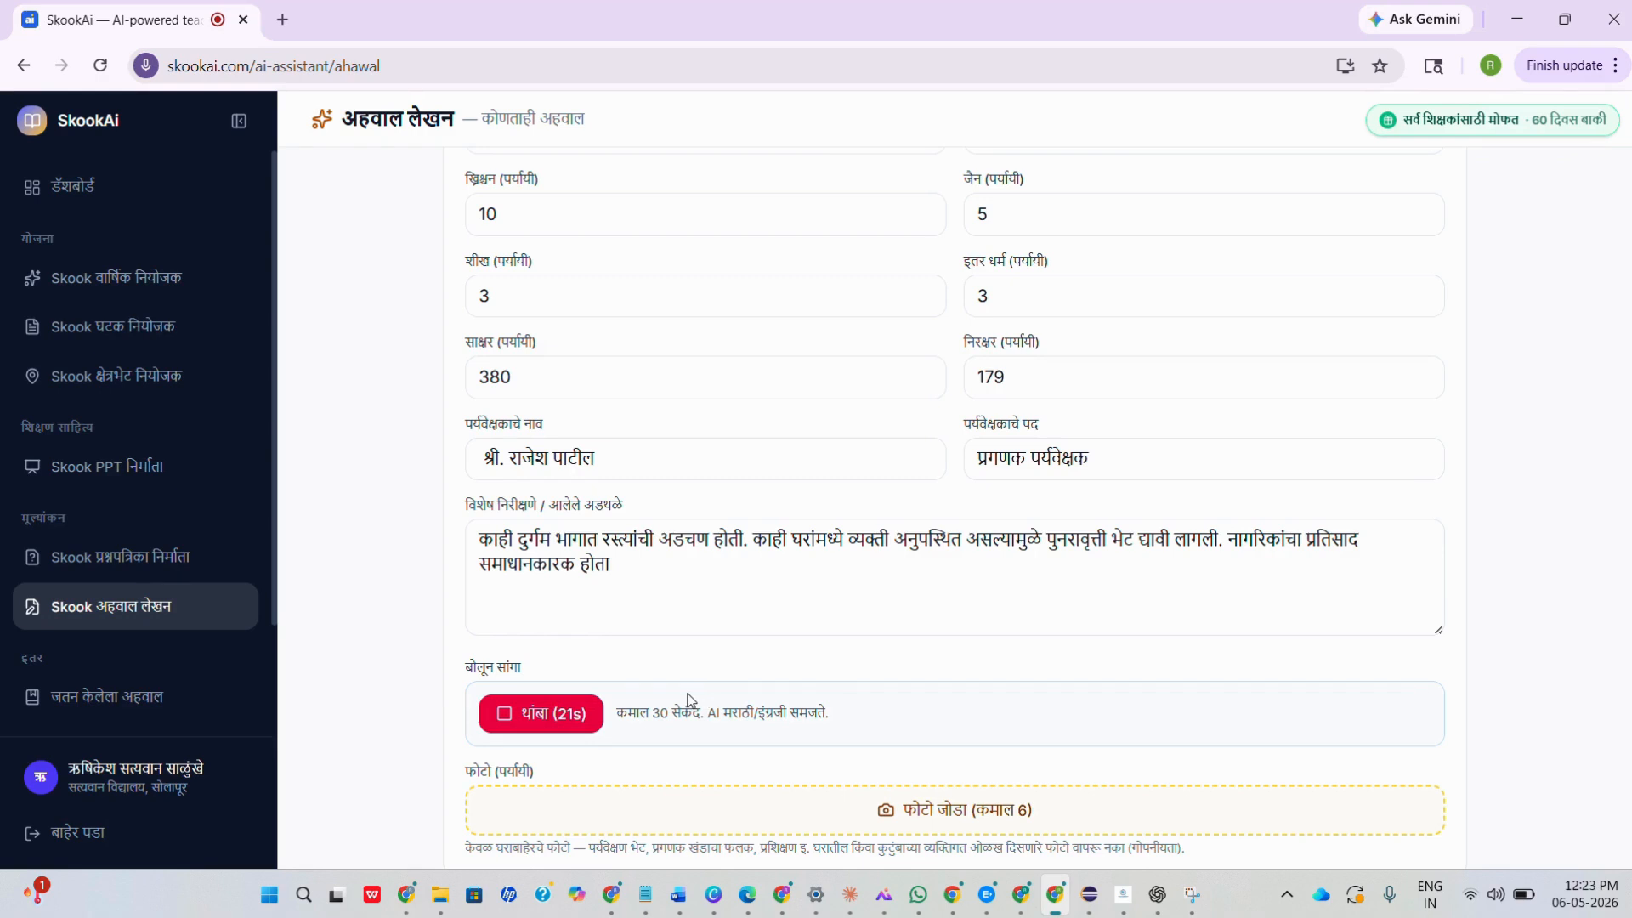
{"action": "left_click", "coordinate": [538, 724]}
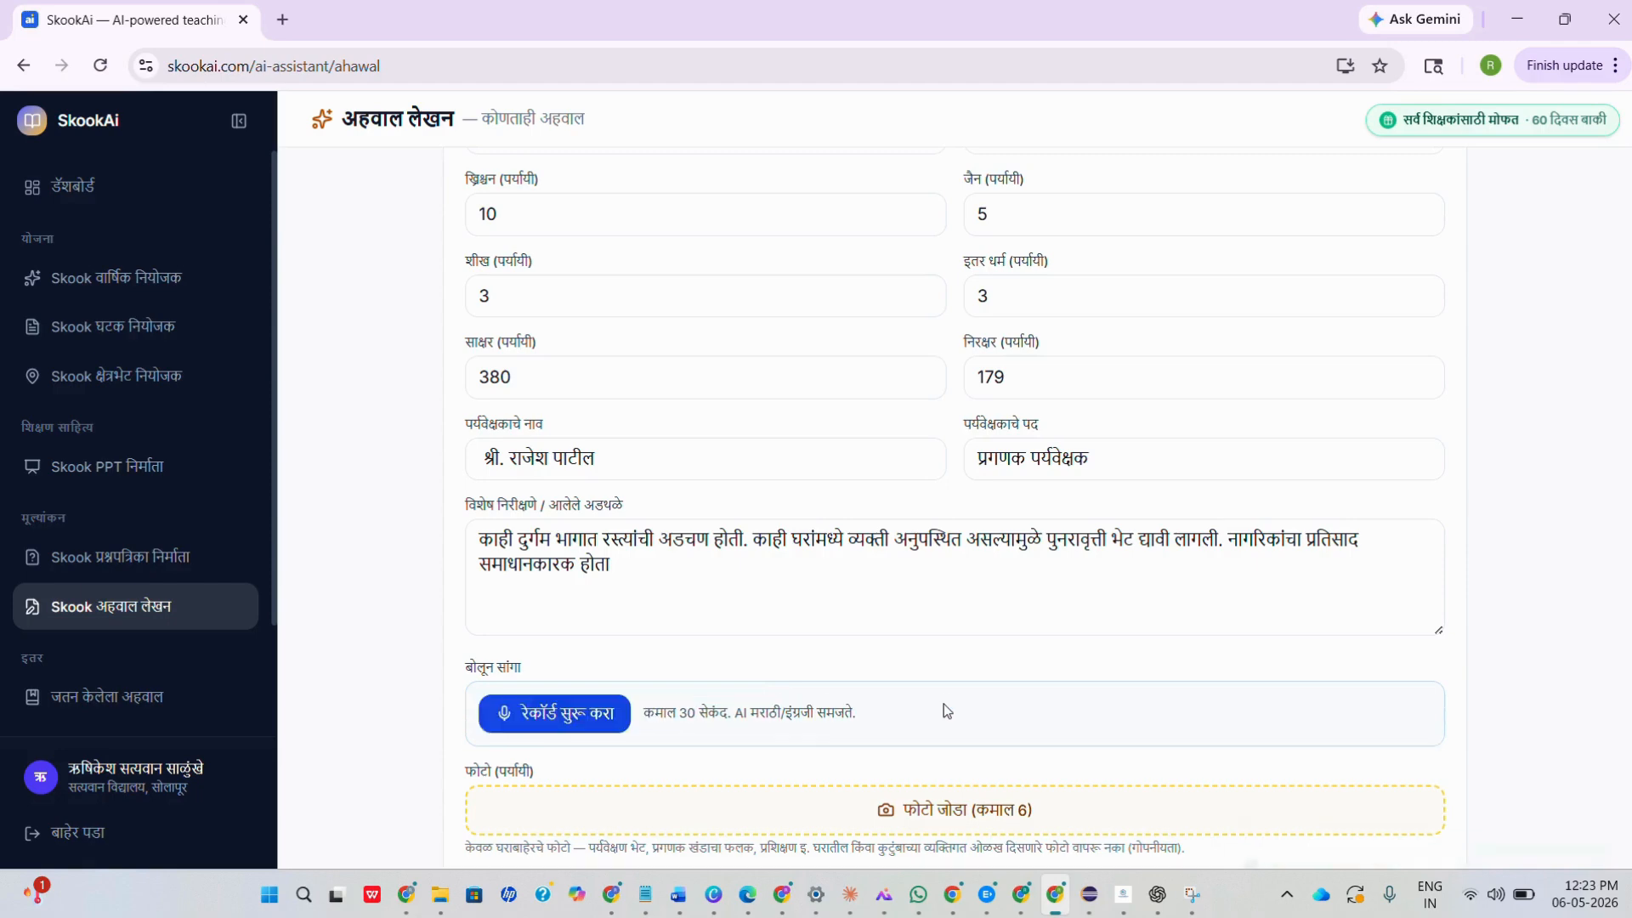
Step: Replace the आवाज नोंद transcript with the Notepad summary of the माळशिरस तालुका प्रभाग क्रमांक ०७ survey, covering 120 houses and 520 people
{"action": "scroll", "coordinate": [863, 697], "scroll_direction": "down", "scroll_amount": 3}
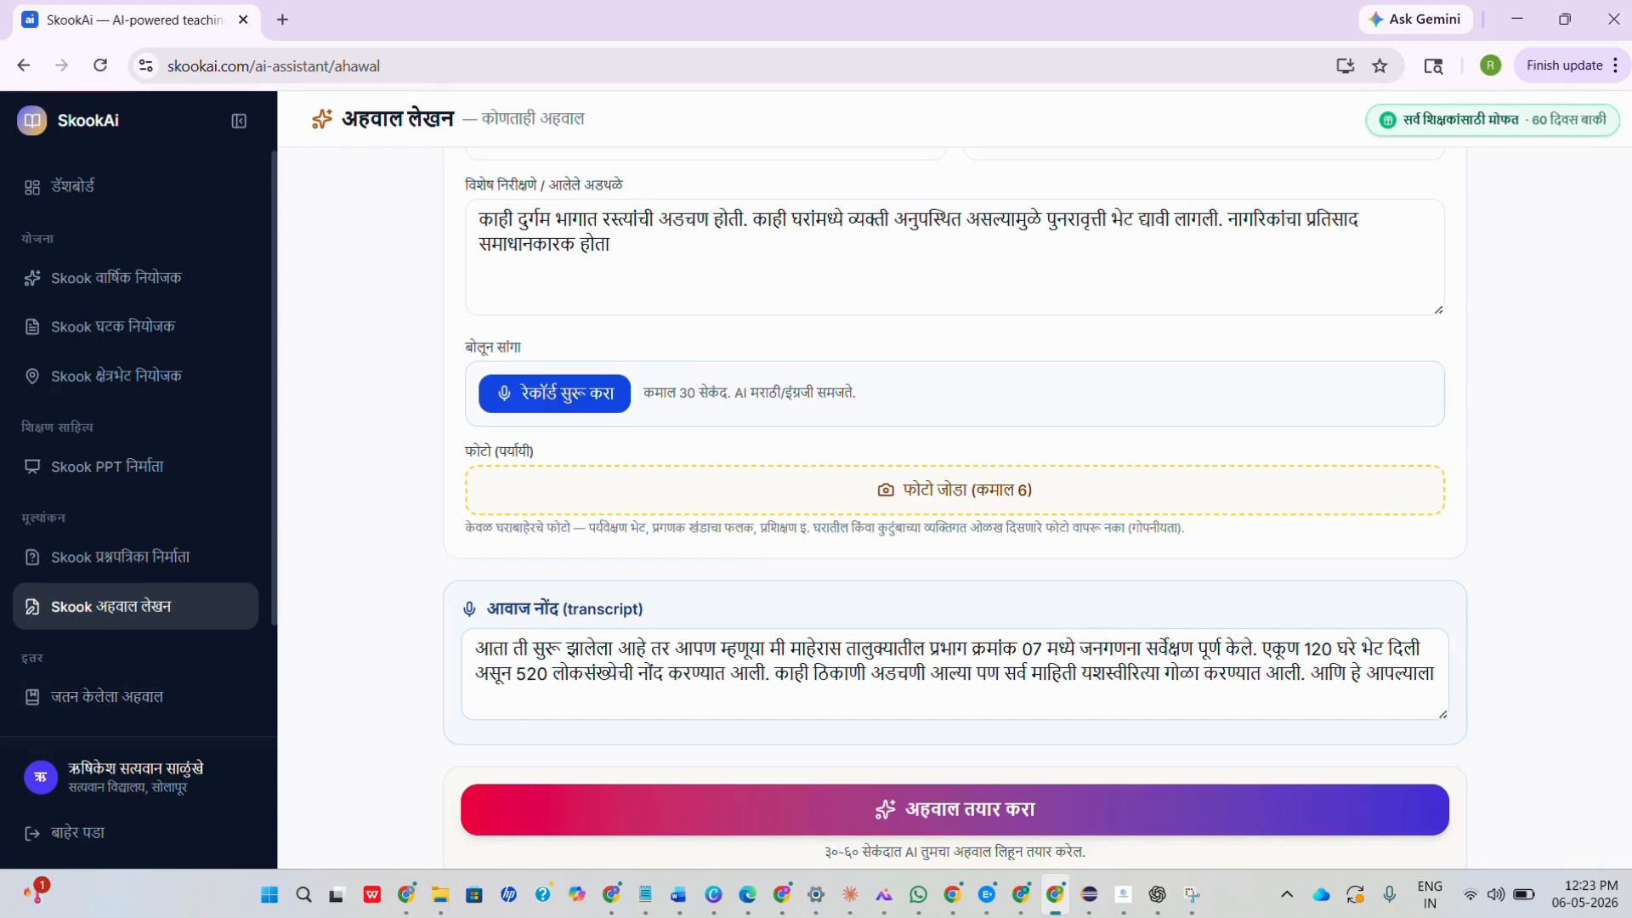
{"action": "key", "text": "alt+Tab"}
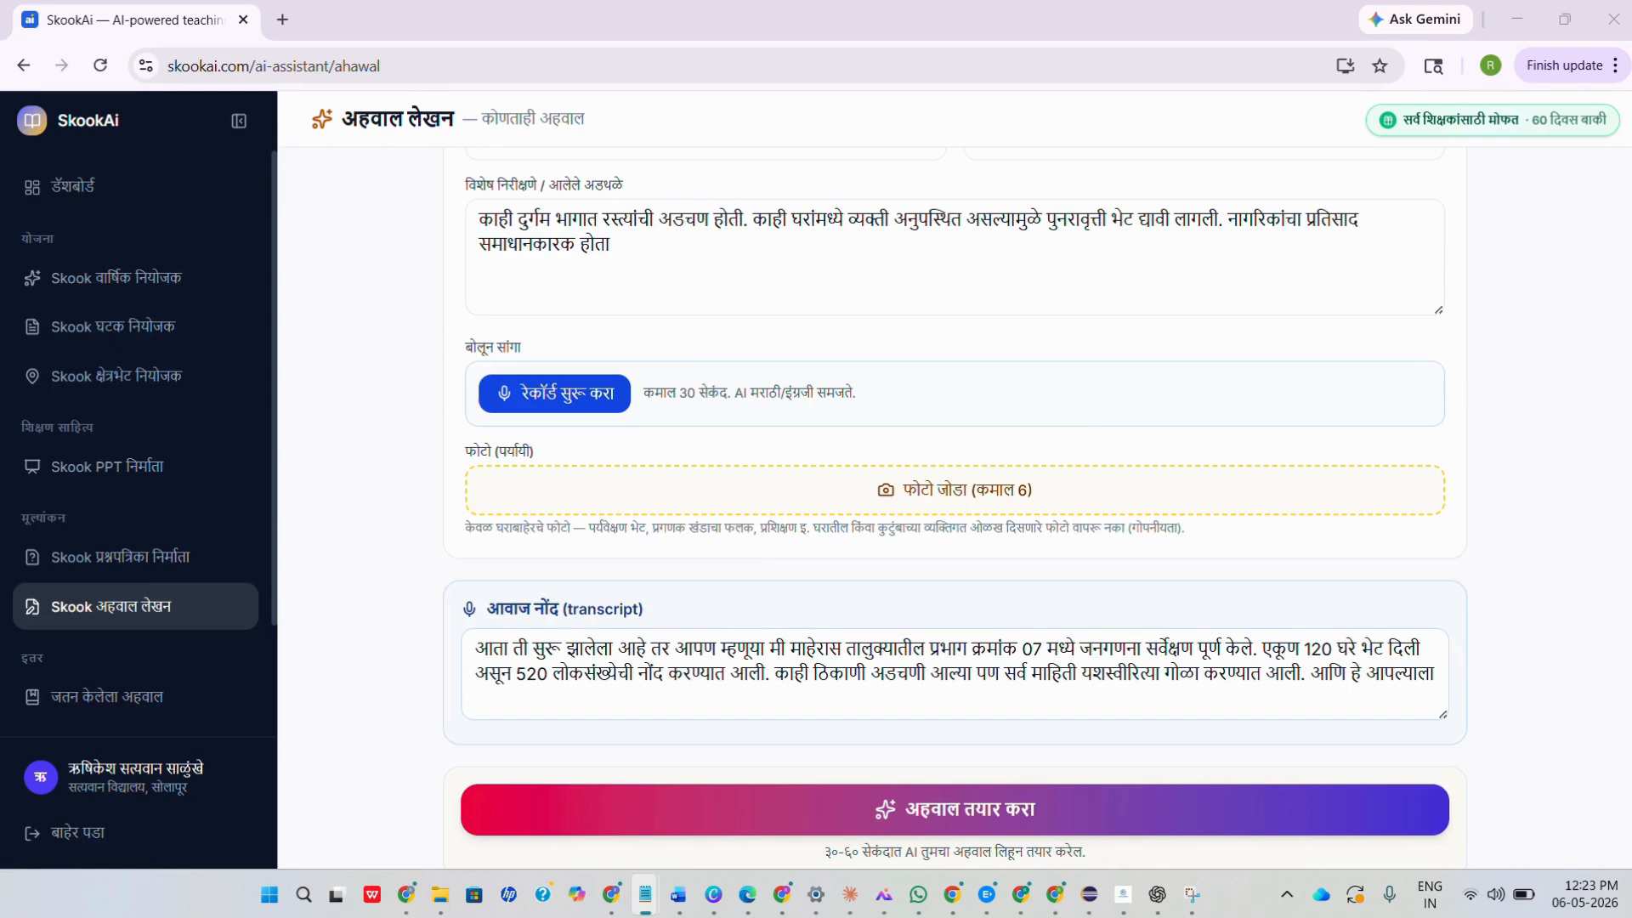
{"action": "left_click_drag", "start_coordinate": [478, 650], "coordinate": [1441, 691]}
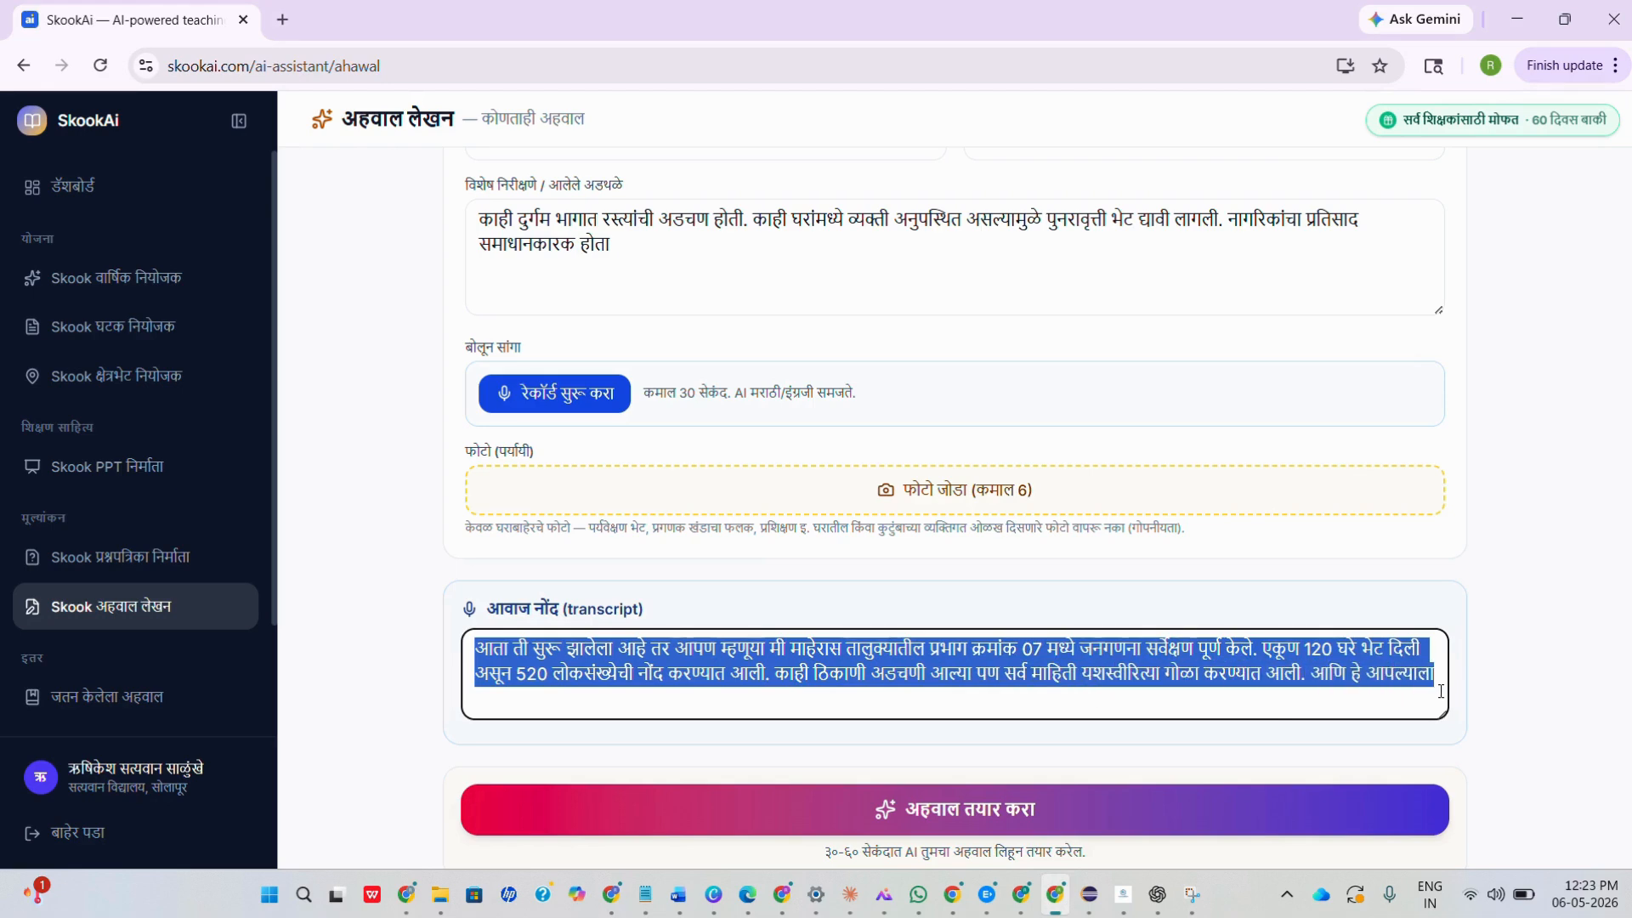
{"action": "type", "text": "मी माळशिरस तालुक्यातील प्रभाग क्रमांक ०७ मध्ये जनगणना सर्वेक्षण पूर्ण केले. एकूण 120 घरे भेट दिली असून 520 लोकसंख्येची नोंद करण्यात आली. काही ठिकाणी अडचणी आल्या पण सर्व माहिती यशस्वीरित्या गोळा करण्यात आली."}
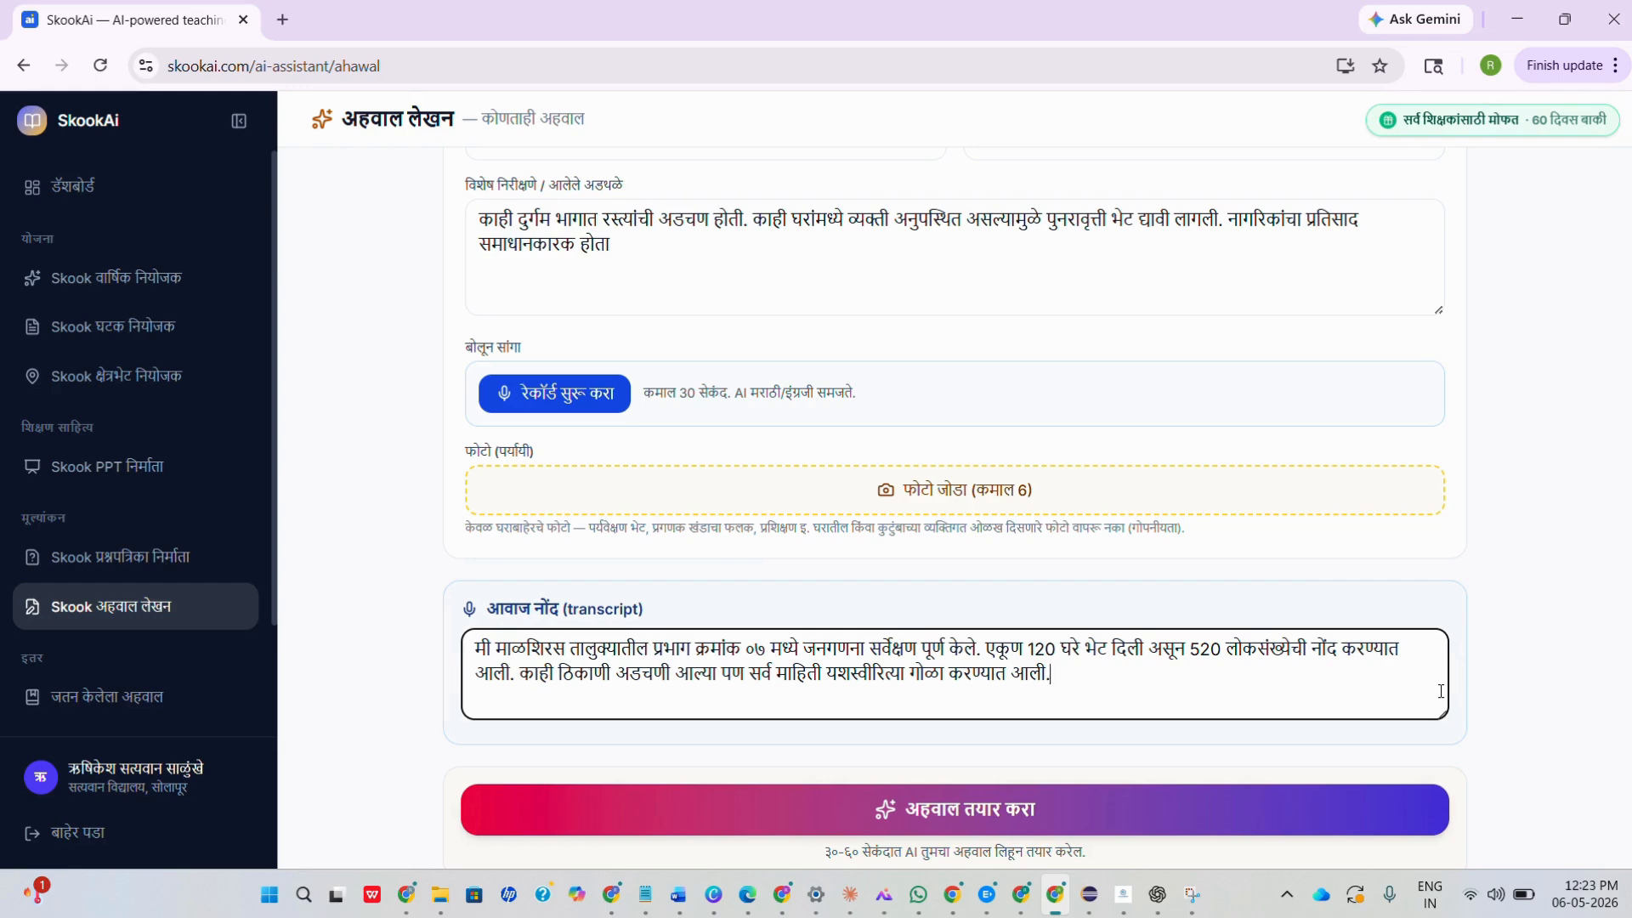
{"action": "type", "text": "kijk"}
{"action": "key", "text": "BackSpace"}
{"action": "key", "text": "BackSpace"}
{"action": "key", "text": "BackSpace"}
{"action": "key", "text": "BackSpace"}
Step: Add the three photos 2j, 22j and 4j from the Downloads folder to the report
{"action": "left_click", "coordinate": [1523, 773]}
{"action": "scroll", "coordinate": [1523, 773], "scroll_direction": "down", "scroll_amount": 1}
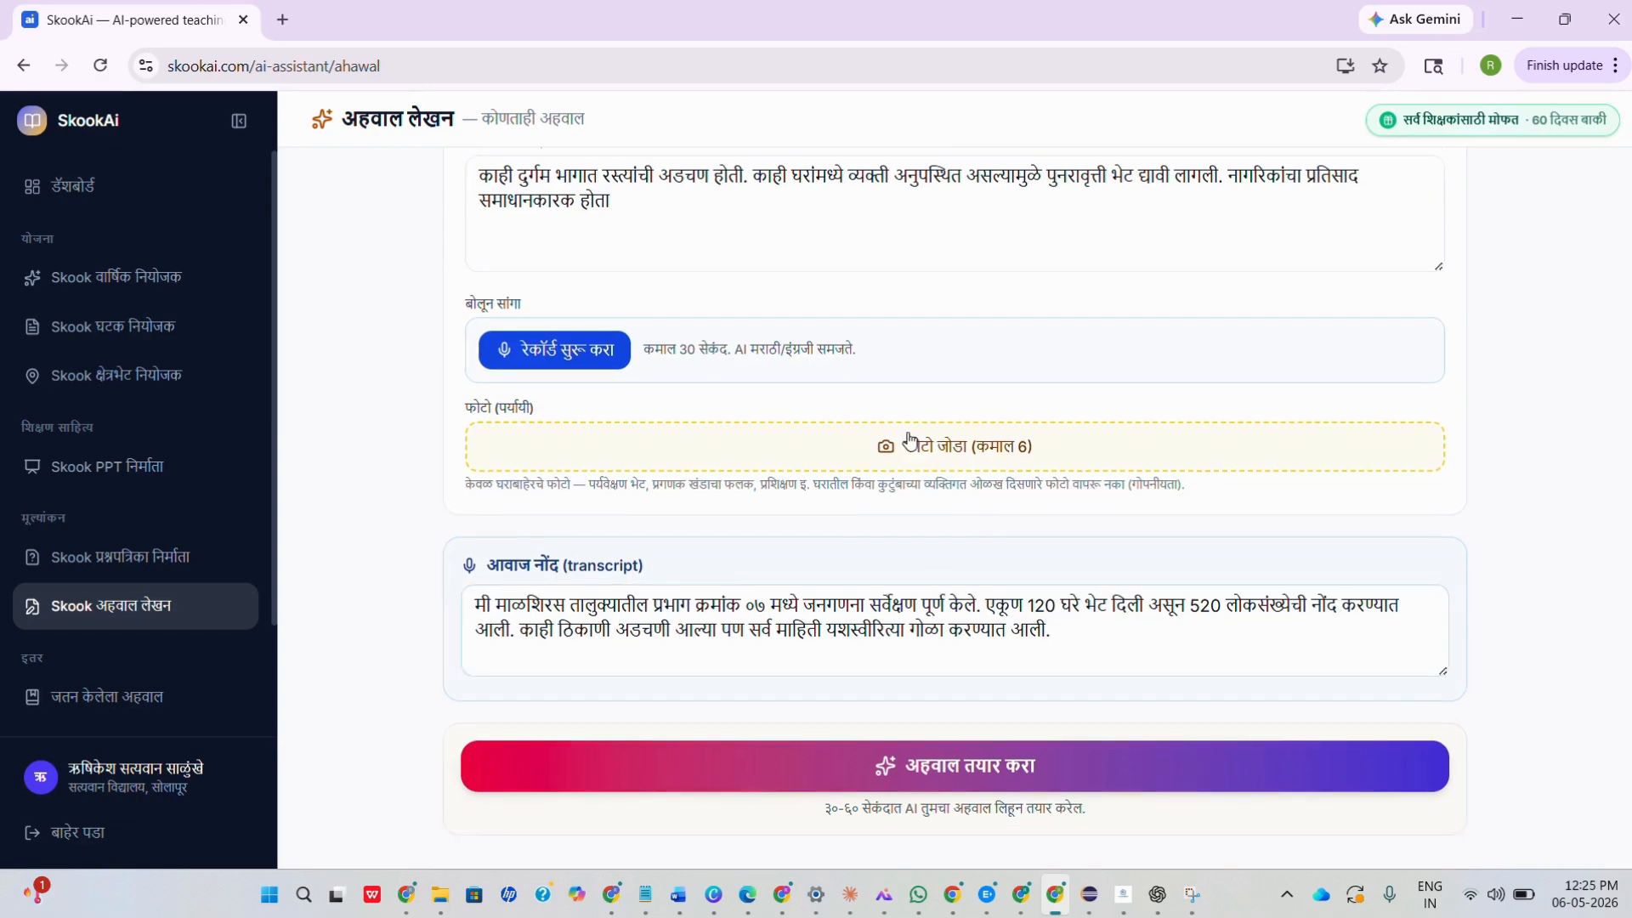
{"action": "left_click", "coordinate": [961, 456]}
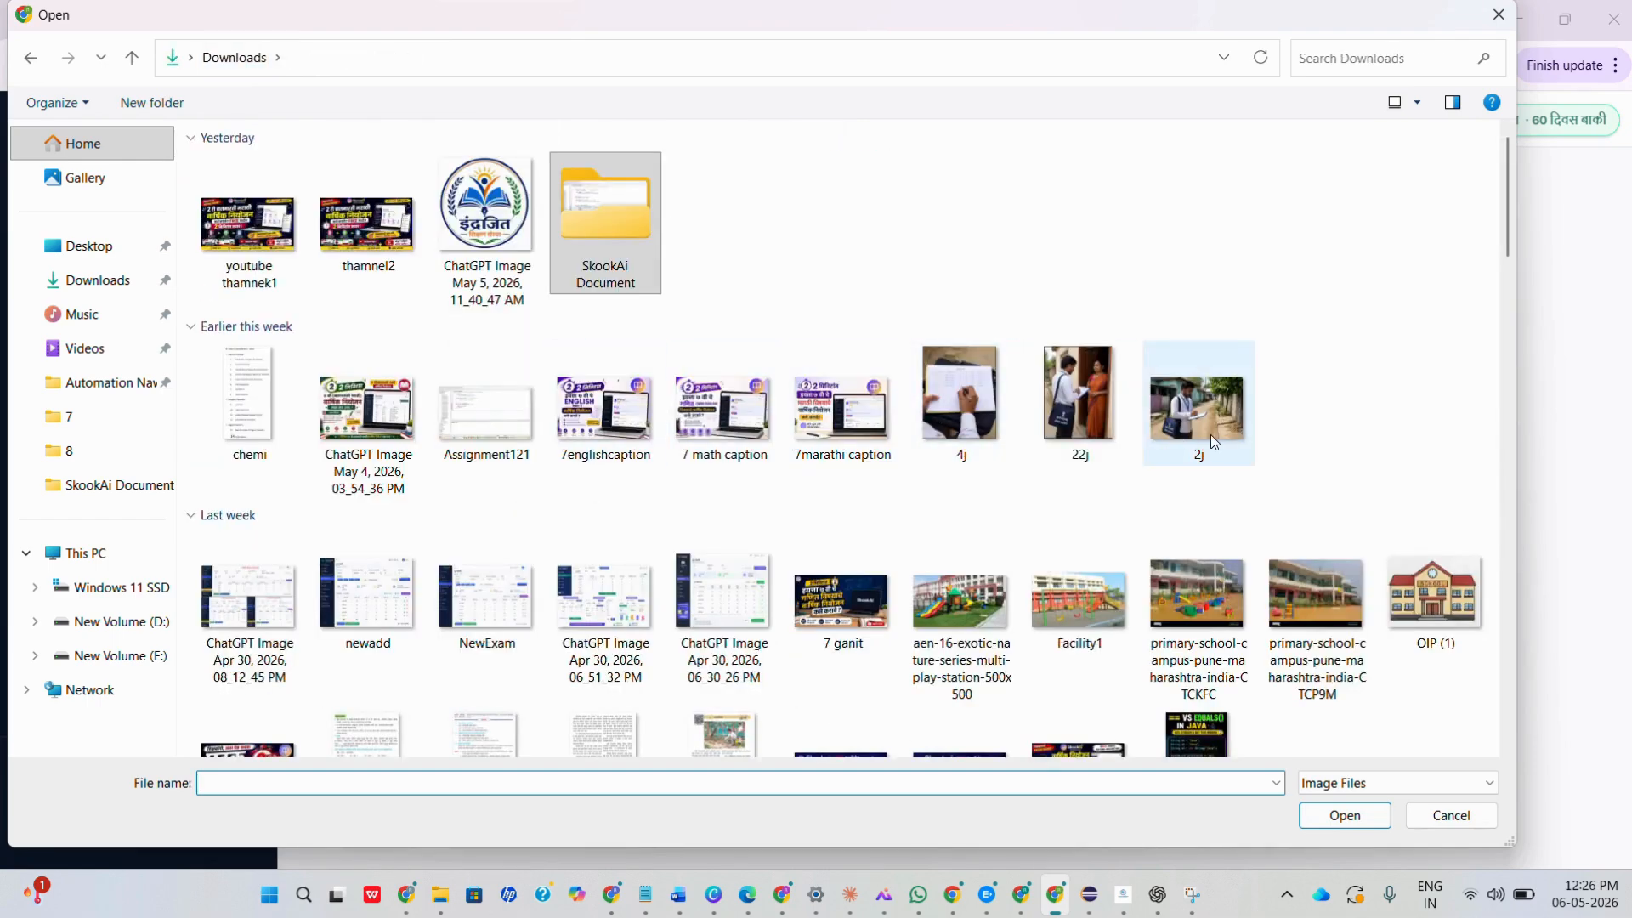
{"action": "left_click", "coordinate": [1210, 435]}
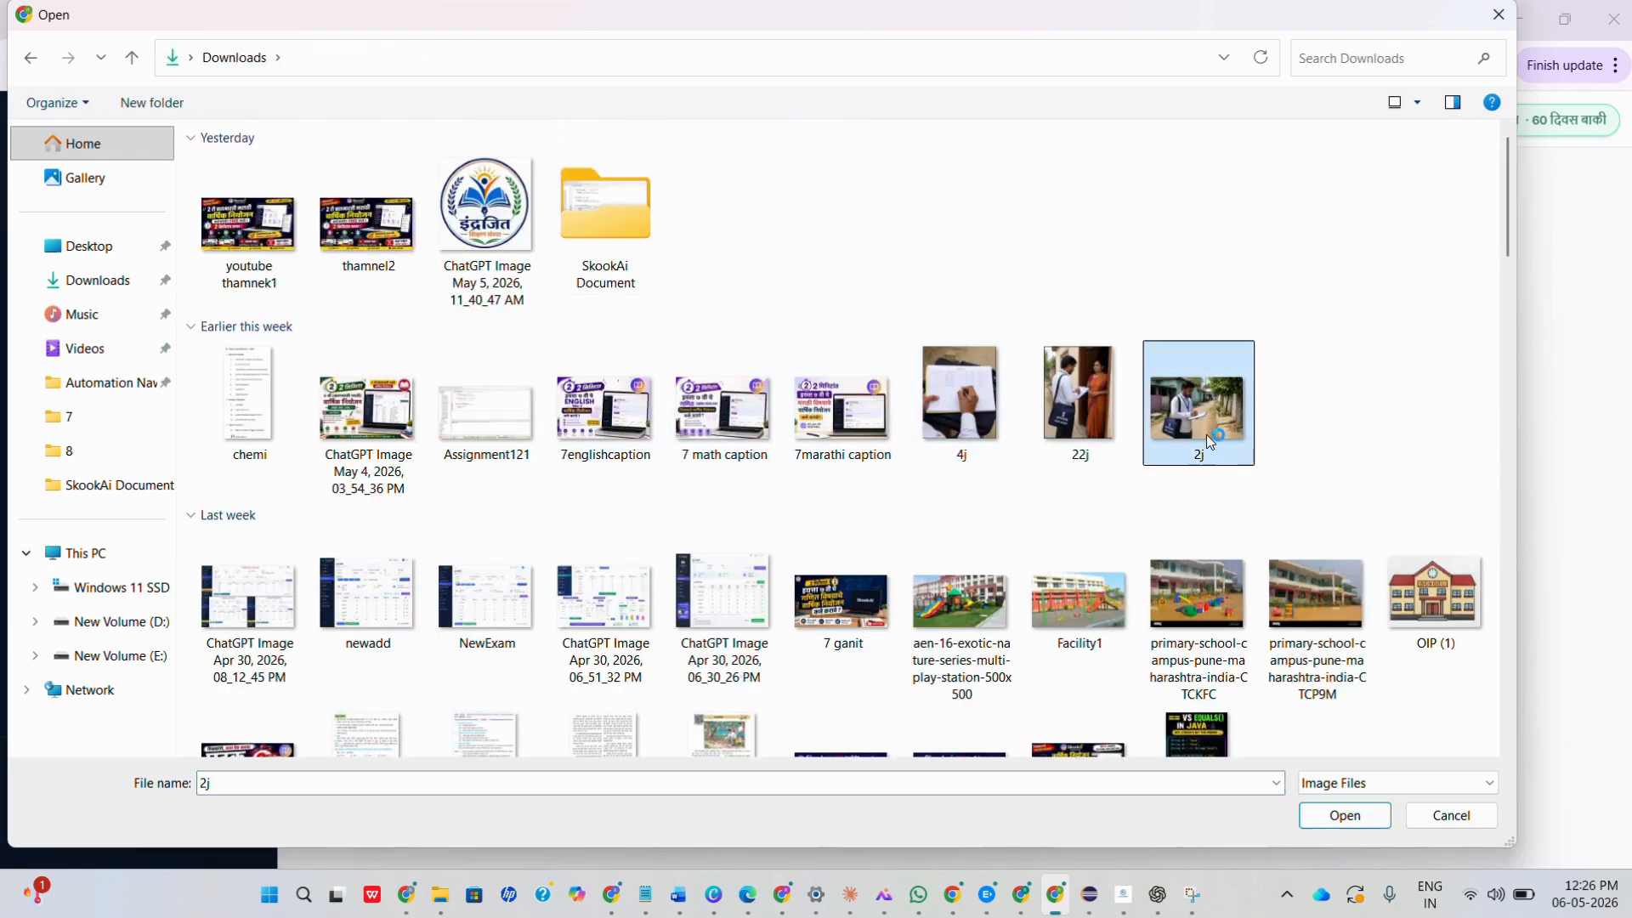
{"action": "left_click", "coordinate": [1095, 417], "text": "ctrl"}
{"action": "left_click", "coordinate": [991, 416], "text": "ctrl"}
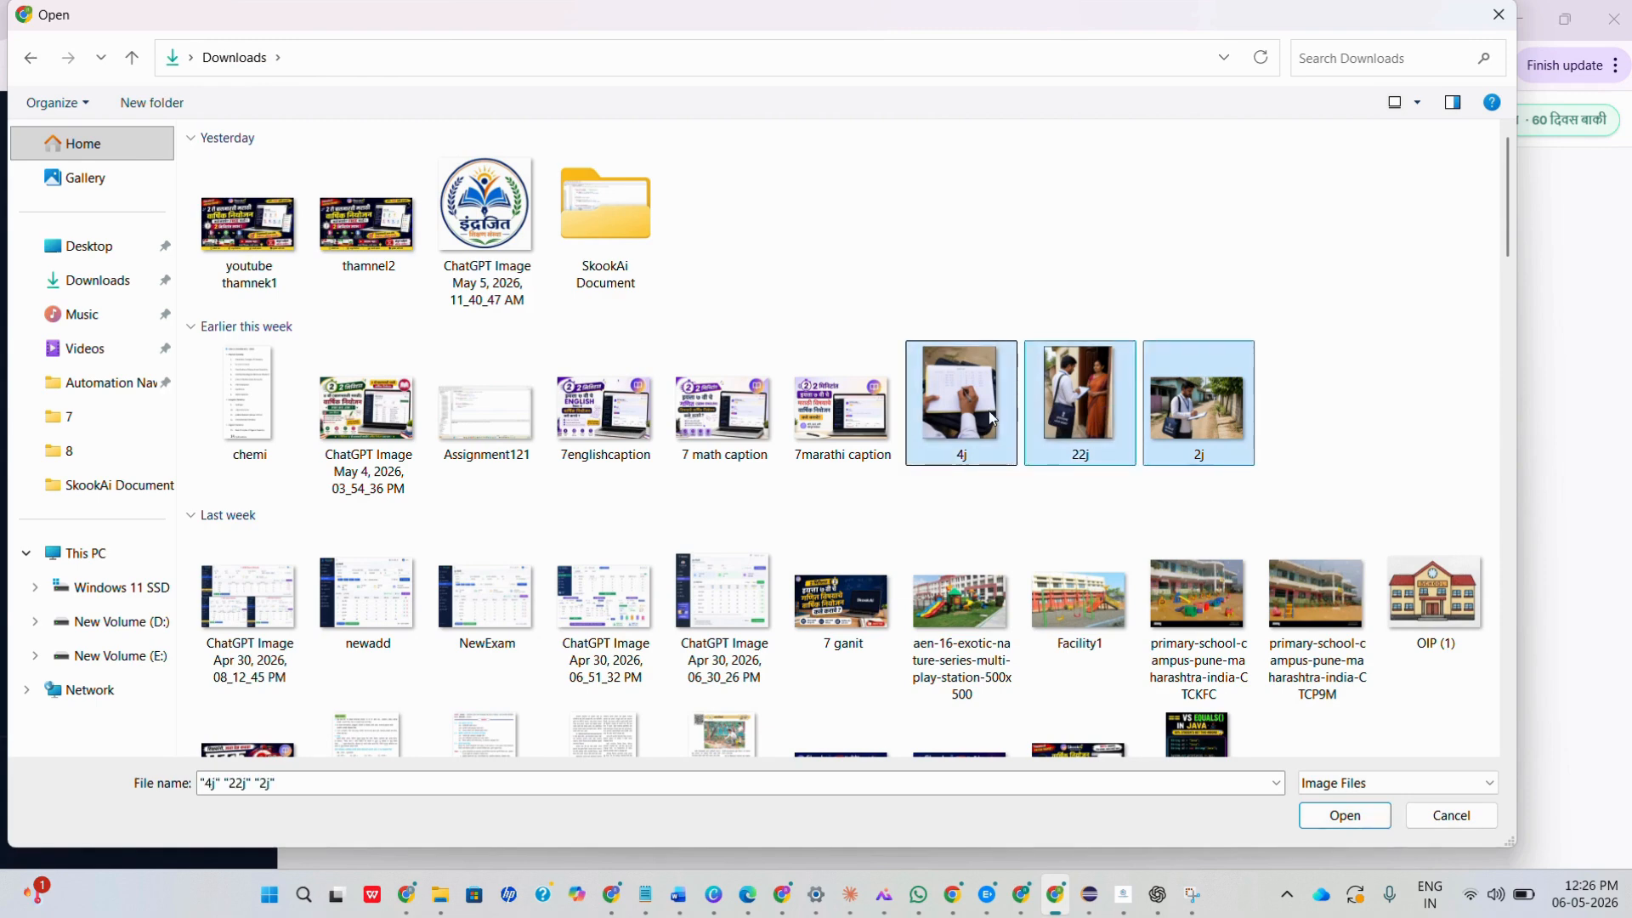
{"action": "left_click", "coordinate": [1337, 816]}
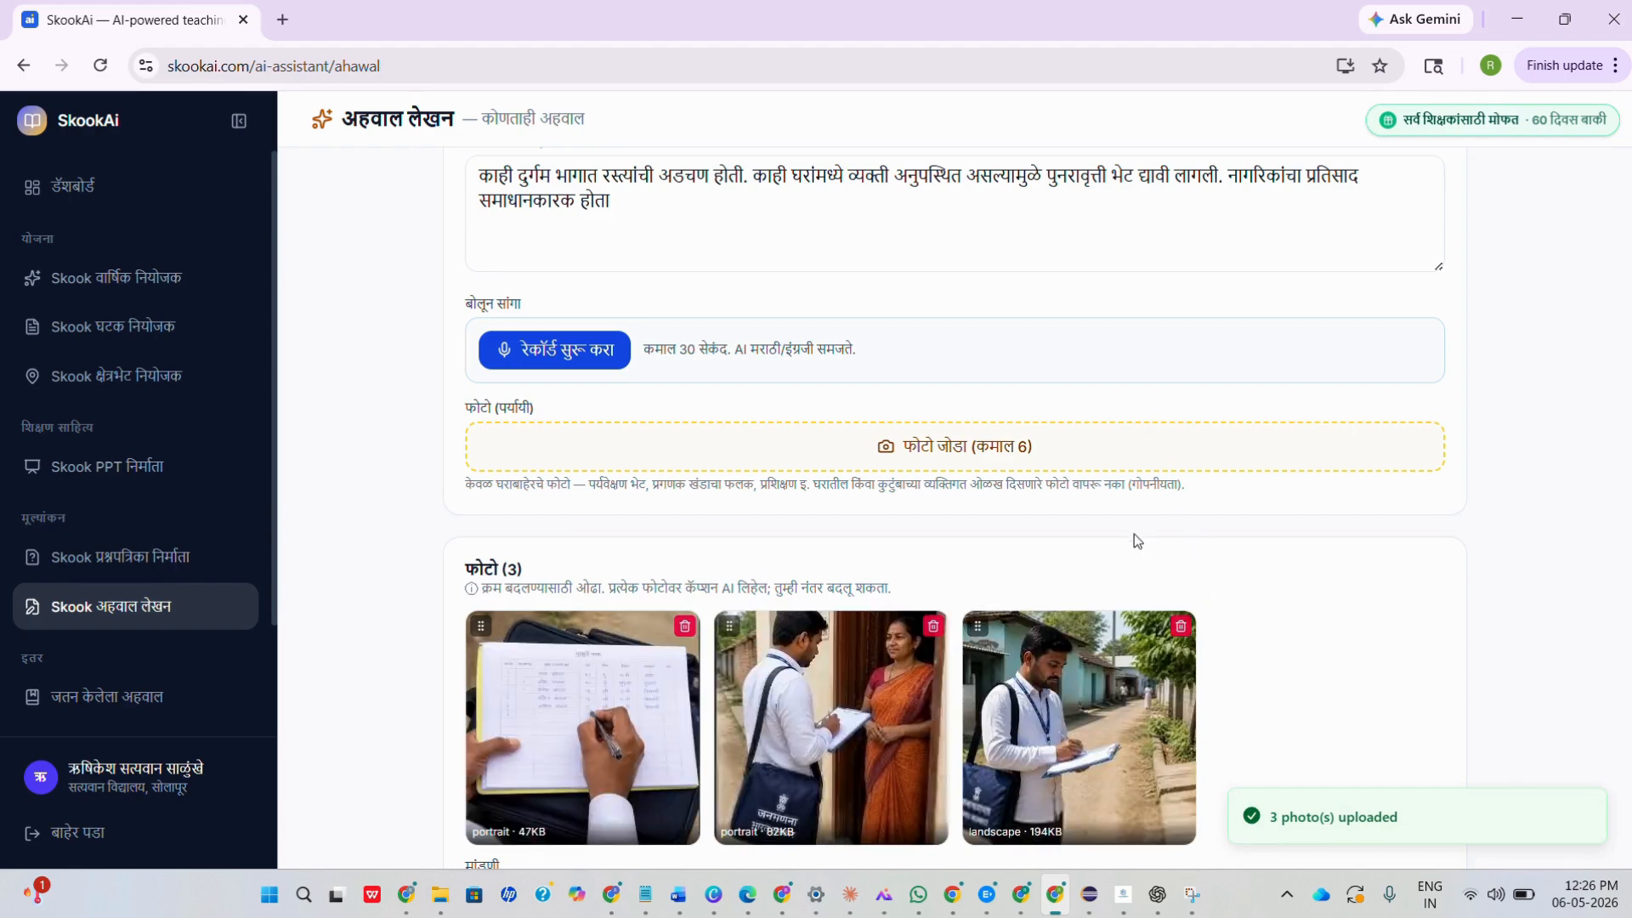
Step: Generate the census report from the completed form, photos and आवाज नोंद transcript
{"action": "scroll", "coordinate": [1137, 515], "scroll_direction": "down", "scroll_amount": 5}
{"action": "scroll", "coordinate": [1143, 474], "scroll_direction": "down", "scroll_amount": 1}
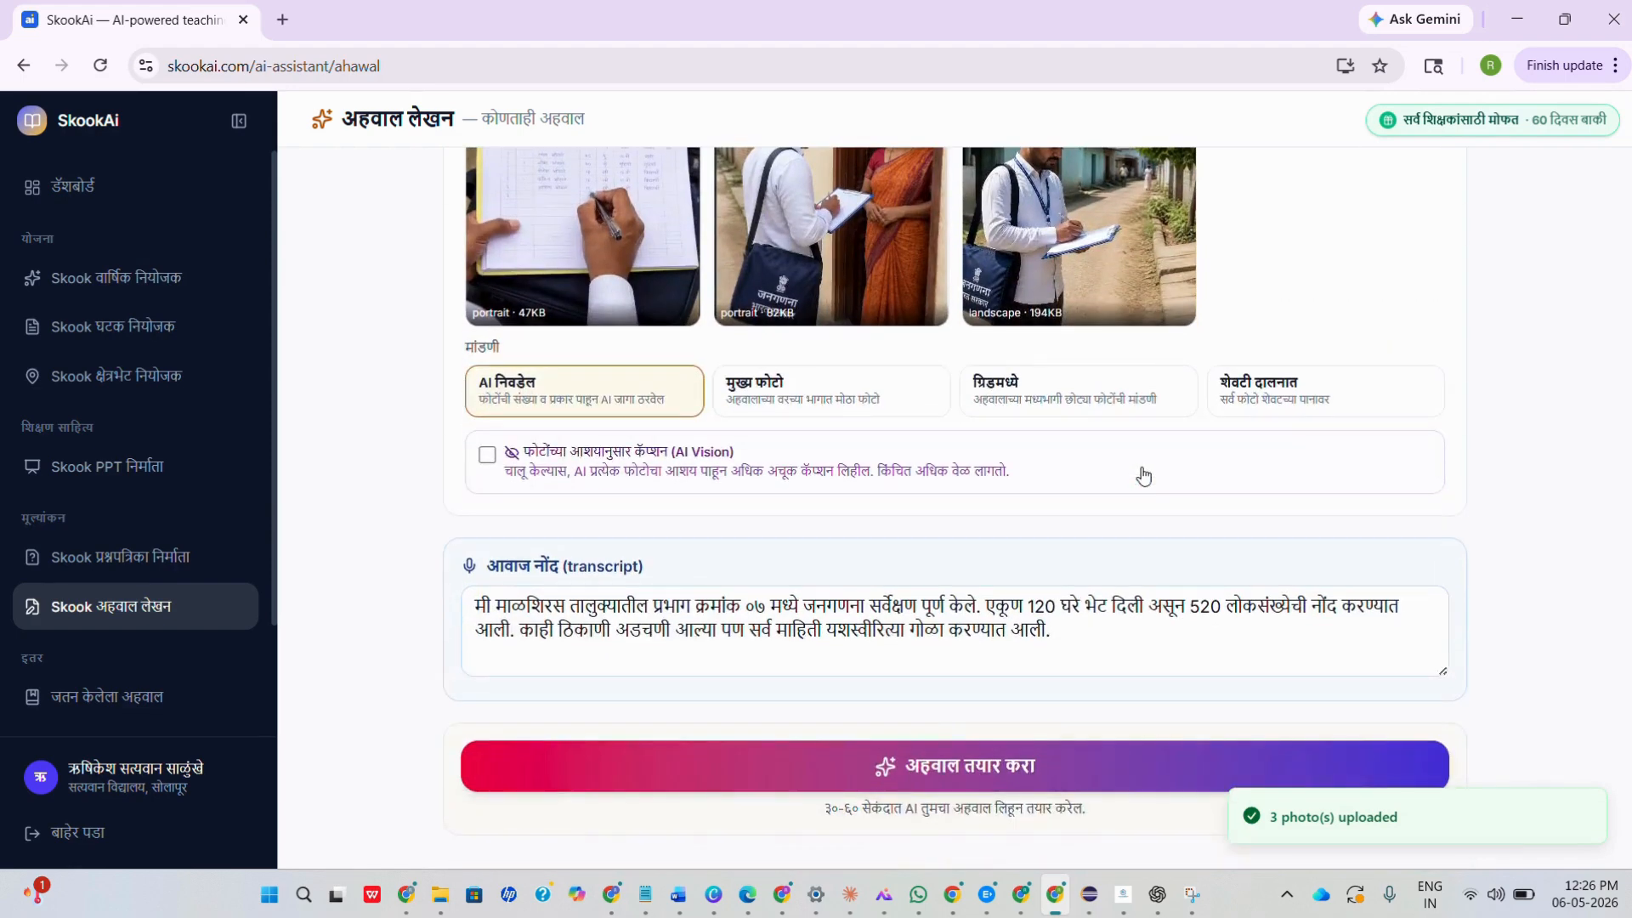
{"action": "left_click", "coordinate": [1038, 771]}
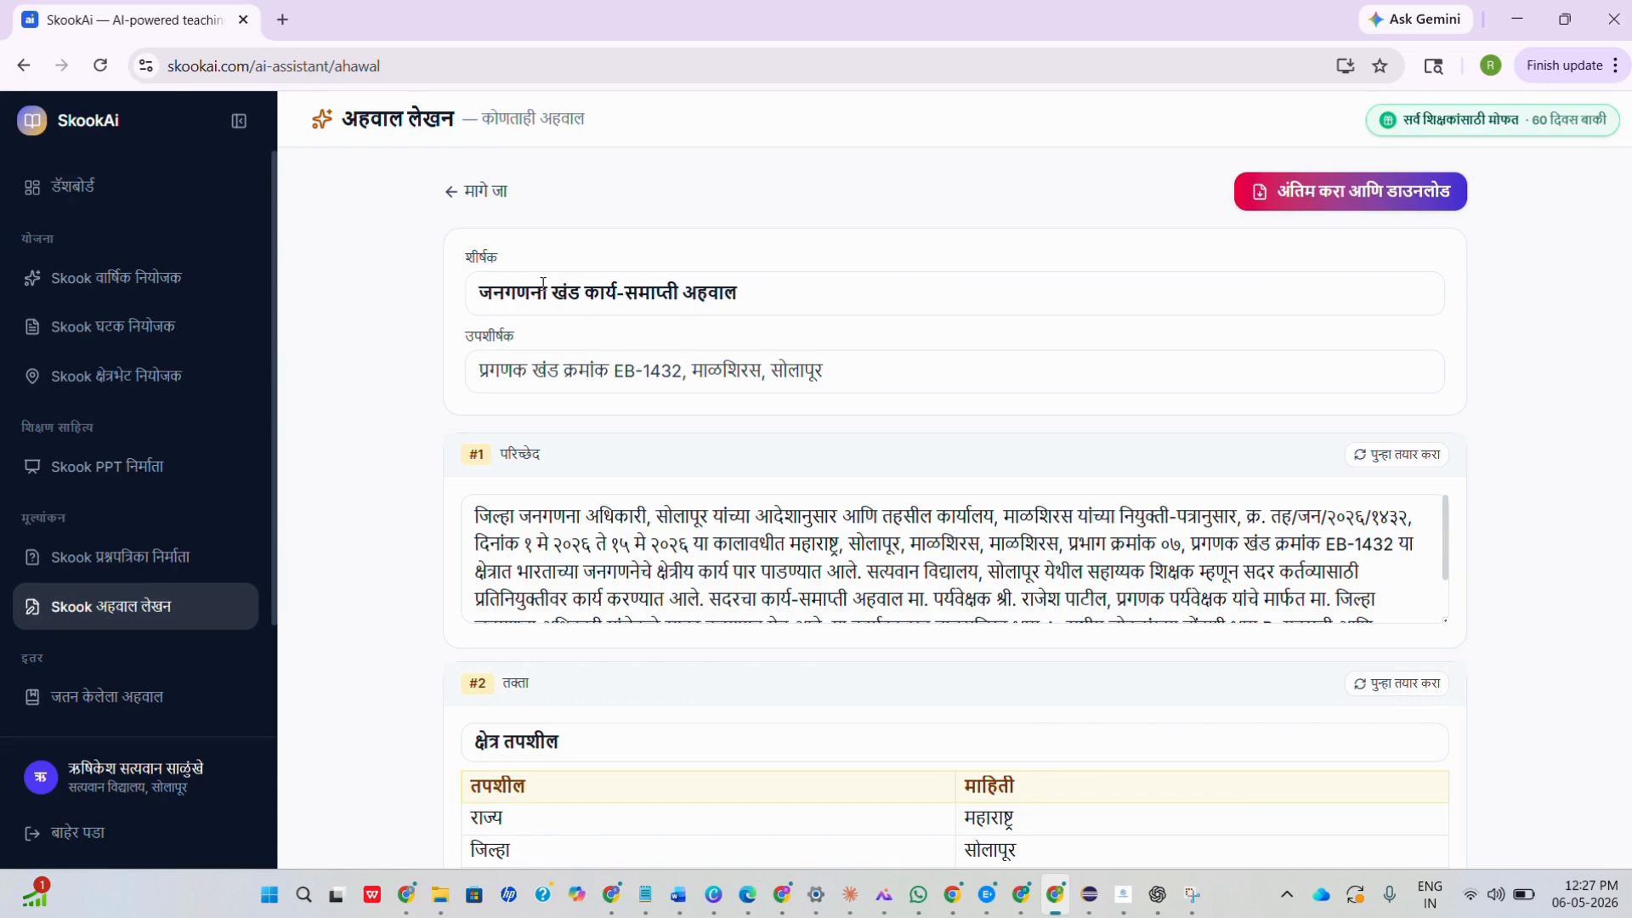
{"action": "left_click", "coordinate": [773, 289]}
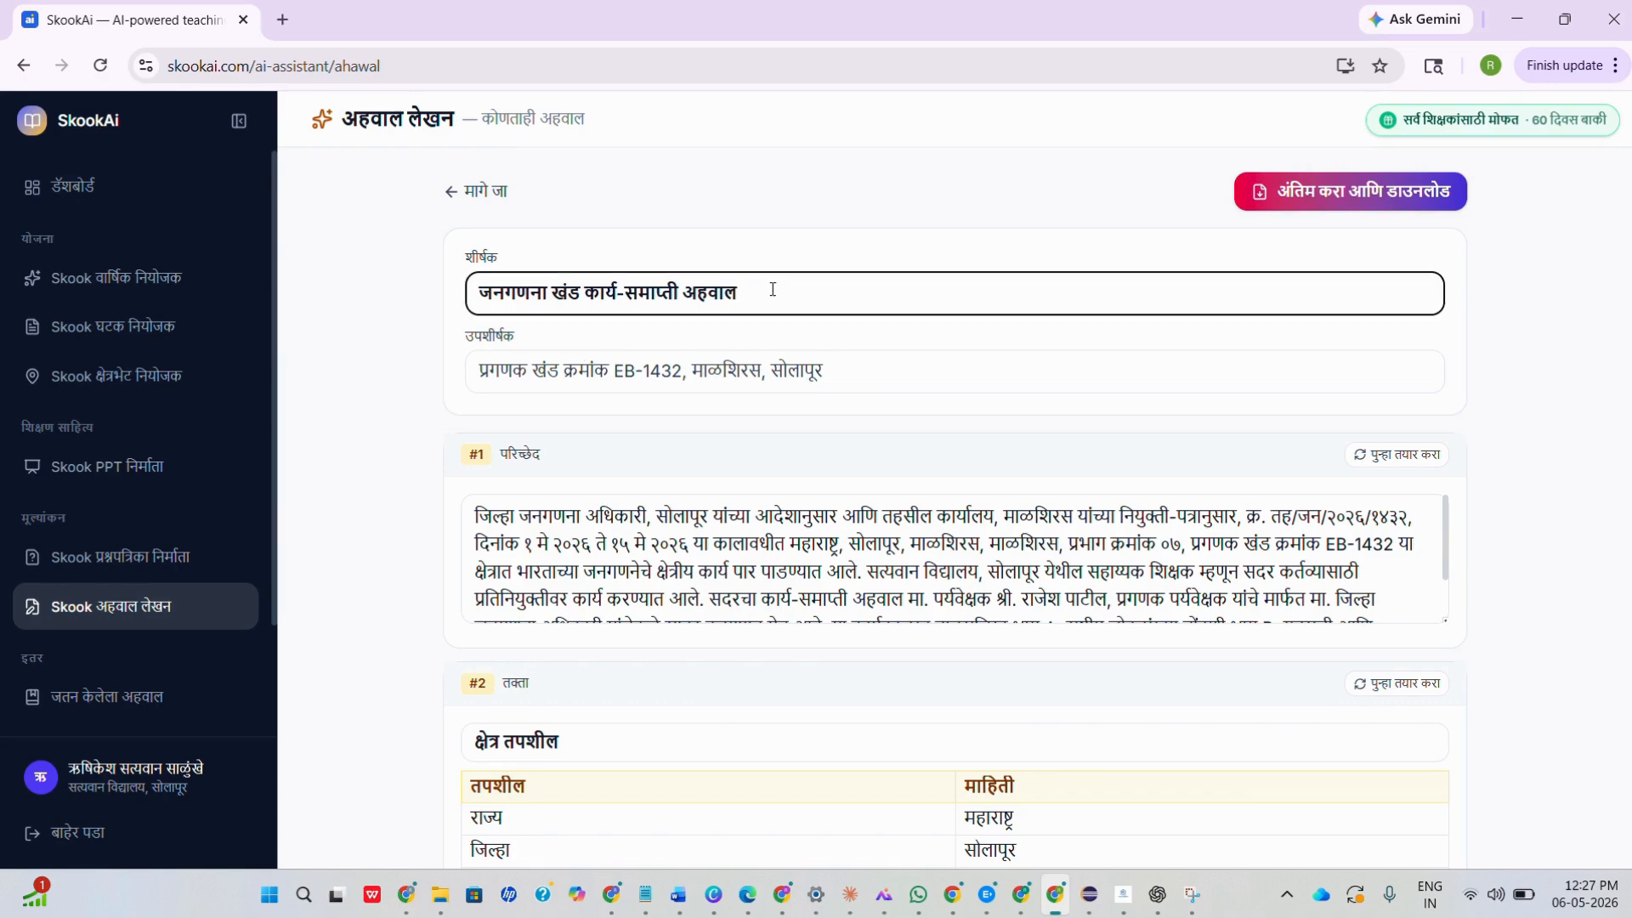
{"action": "type", "text": "oi"}
{"action": "key", "text": "BackSpace"}
{"action": "key", "text": "BackSpace"}
Step: Examine the draft's subtitle, opening paragraph, क्षेत्र तपशील and दैनंदिन कार्यभार tables, and विश्लेषणात्मक निर्देशक table
{"action": "left_click", "coordinate": [833, 377]}
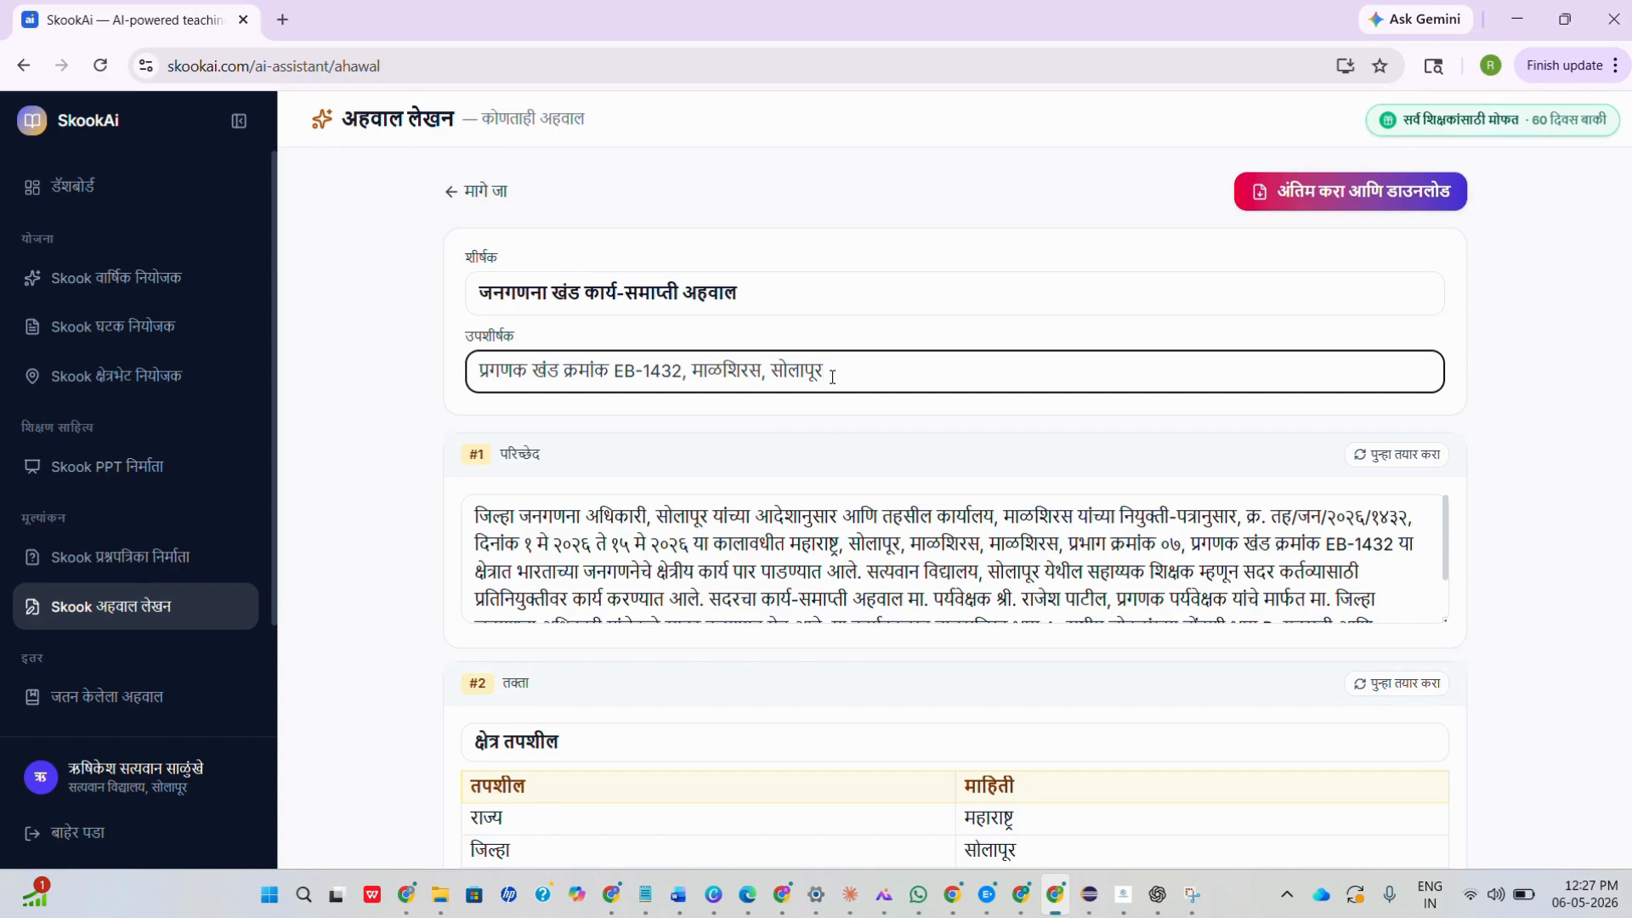
{"action": "scroll", "coordinate": [833, 378], "scroll_direction": "down", "scroll_amount": 3}
{"action": "left_click", "coordinate": [816, 333]}
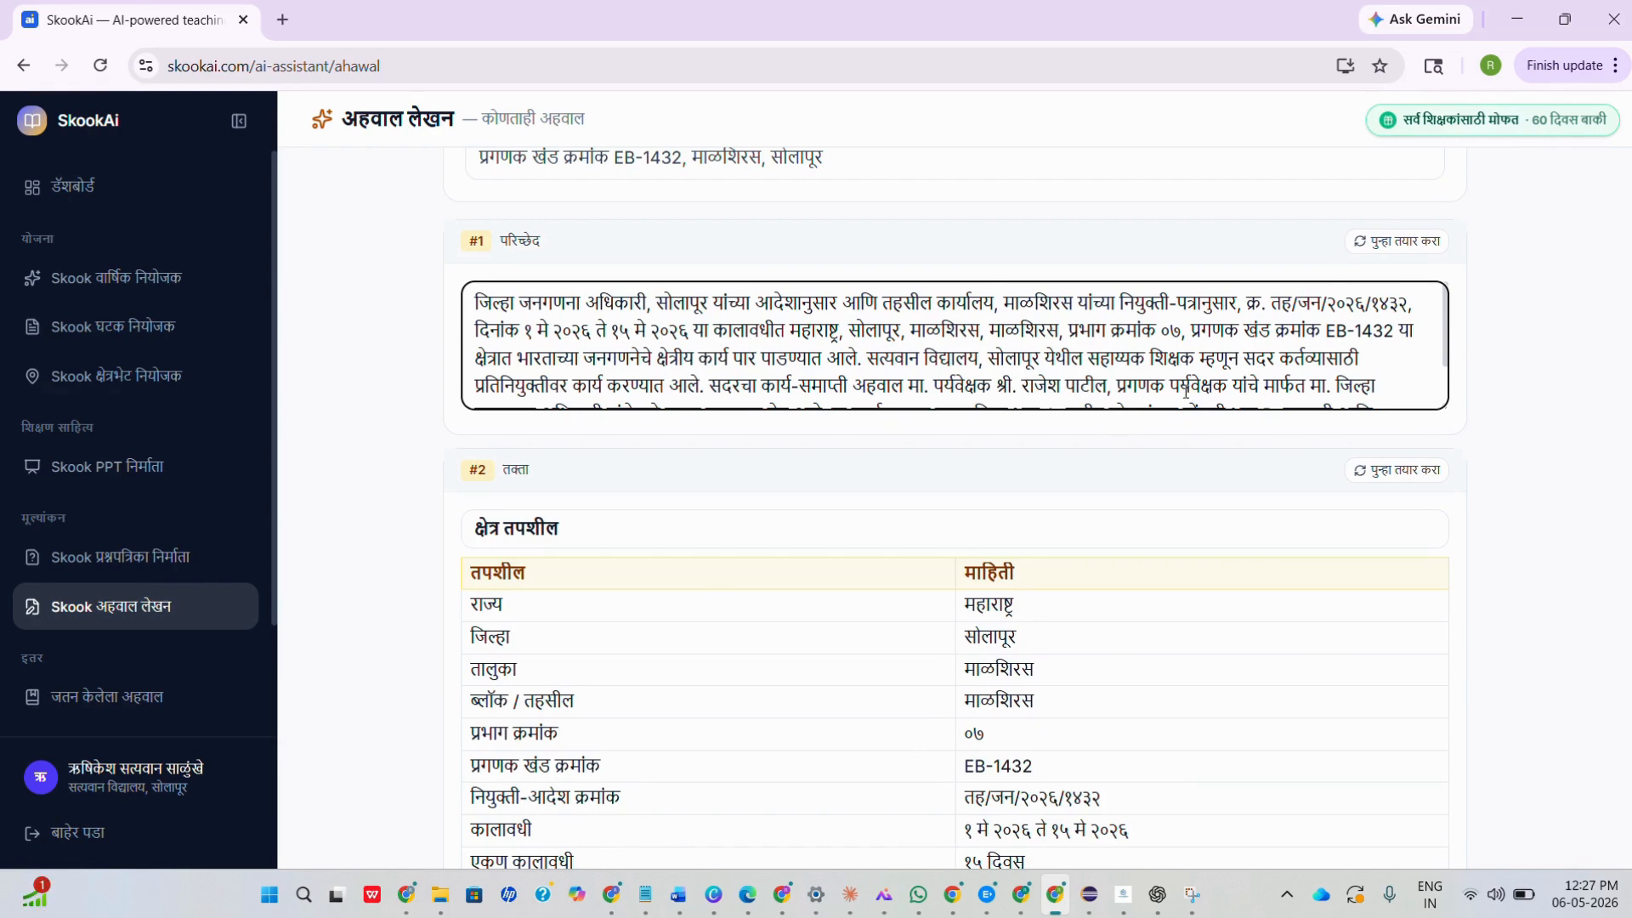
{"action": "scroll", "coordinate": [1134, 386], "scroll_direction": "down", "scroll_amount": 1}
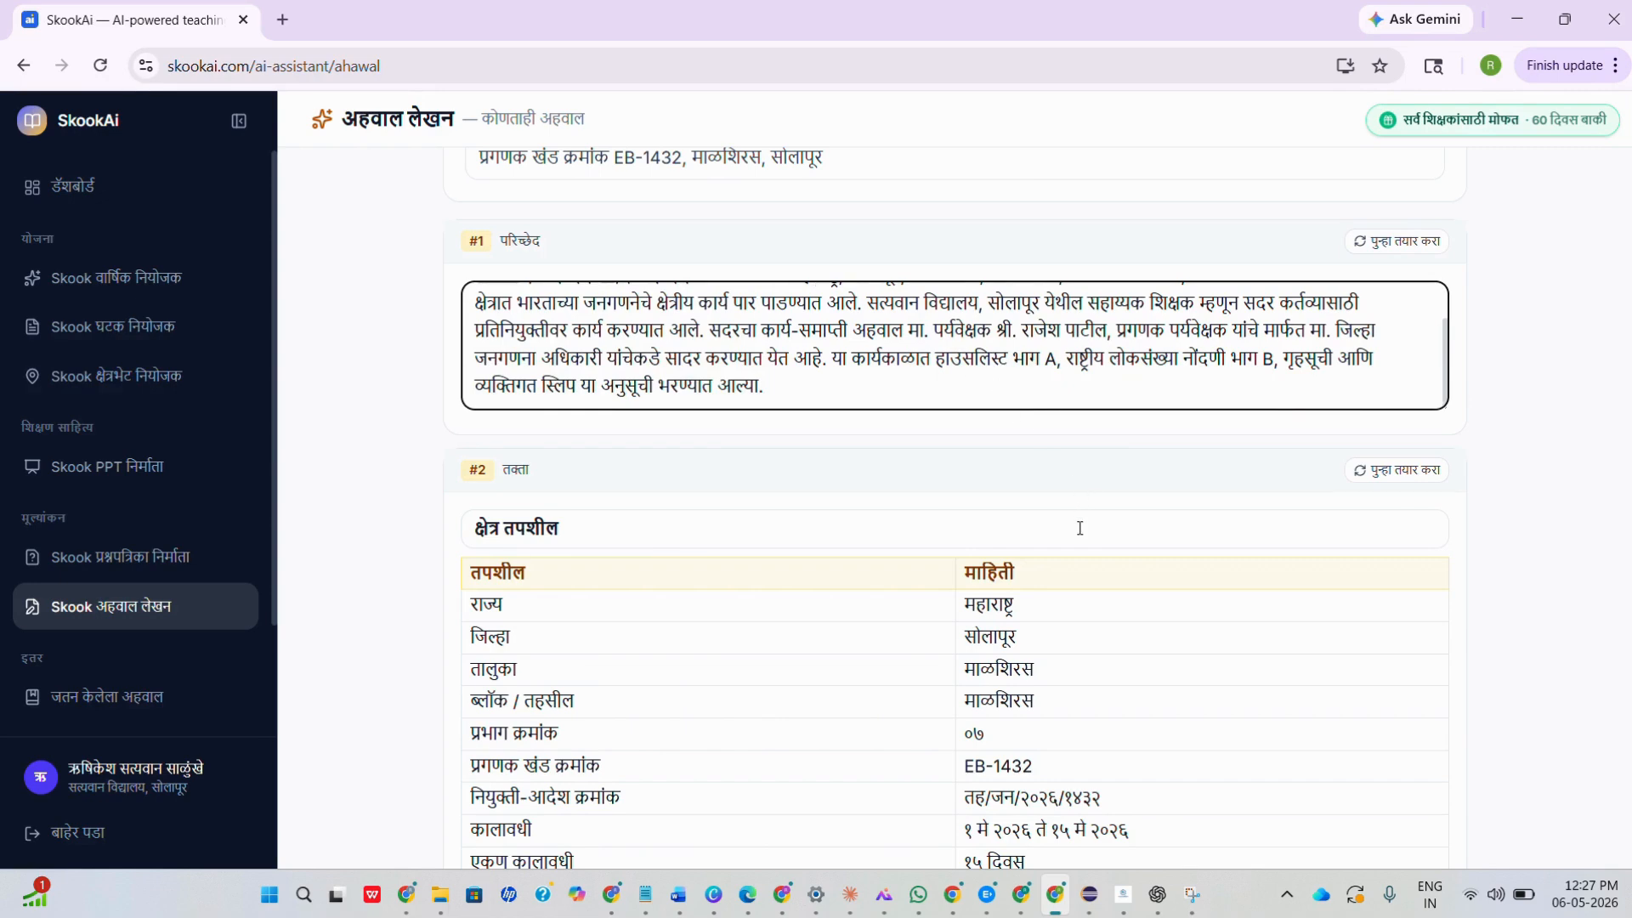
{"action": "scroll", "coordinate": [1069, 516], "scroll_direction": "down", "scroll_amount": 6}
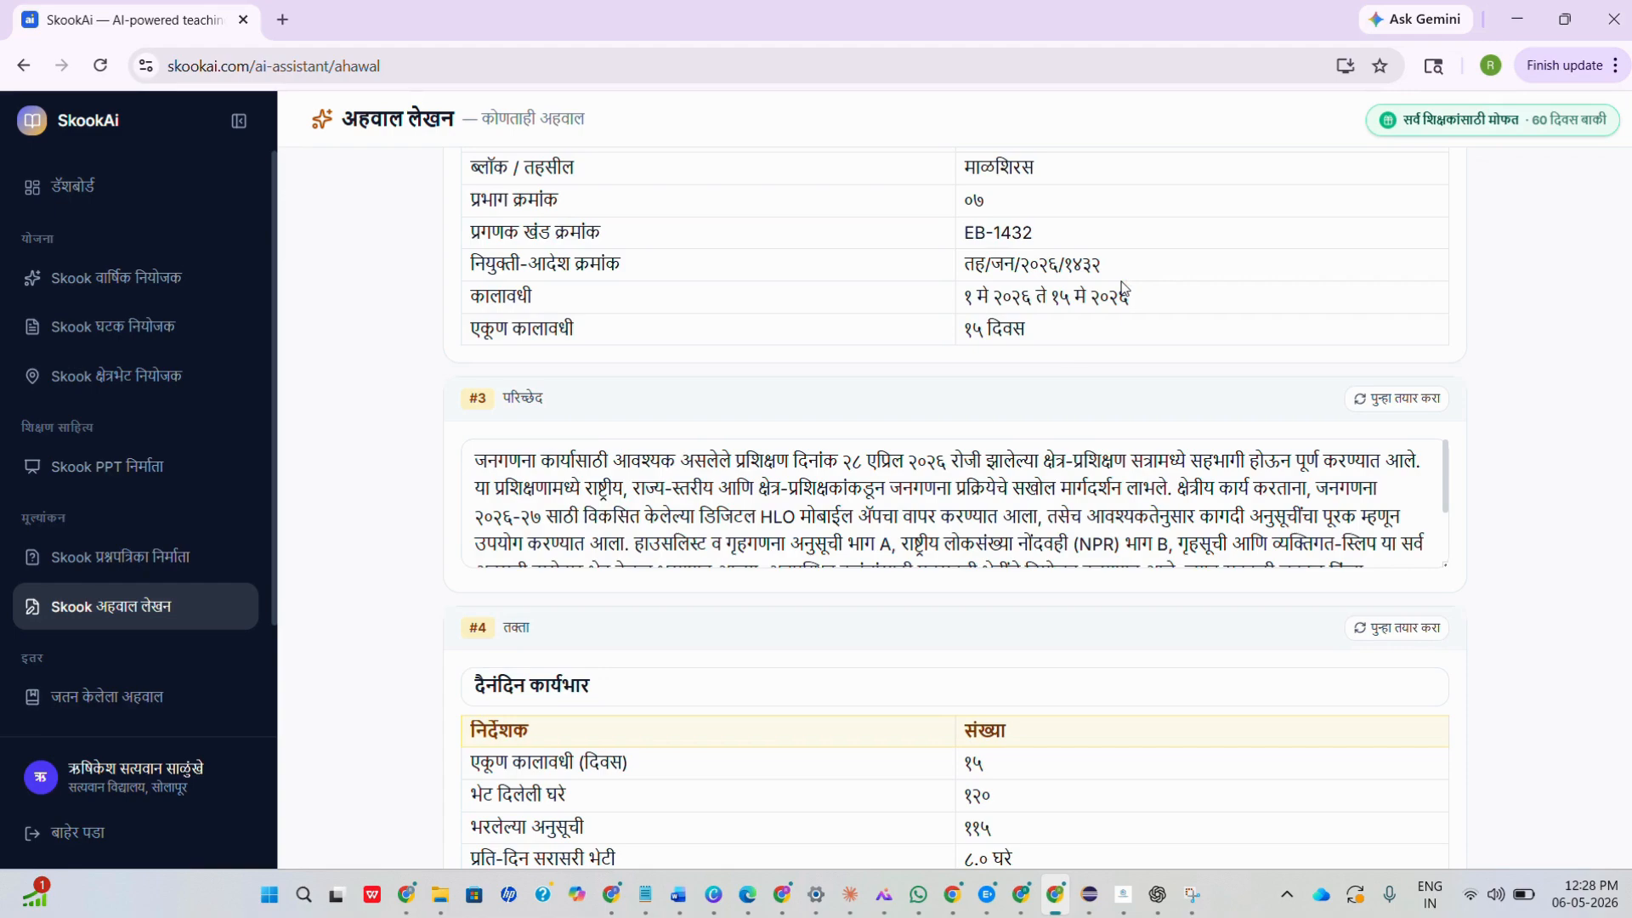
{"action": "scroll", "coordinate": [1069, 358], "scroll_direction": "down", "scroll_amount": 8}
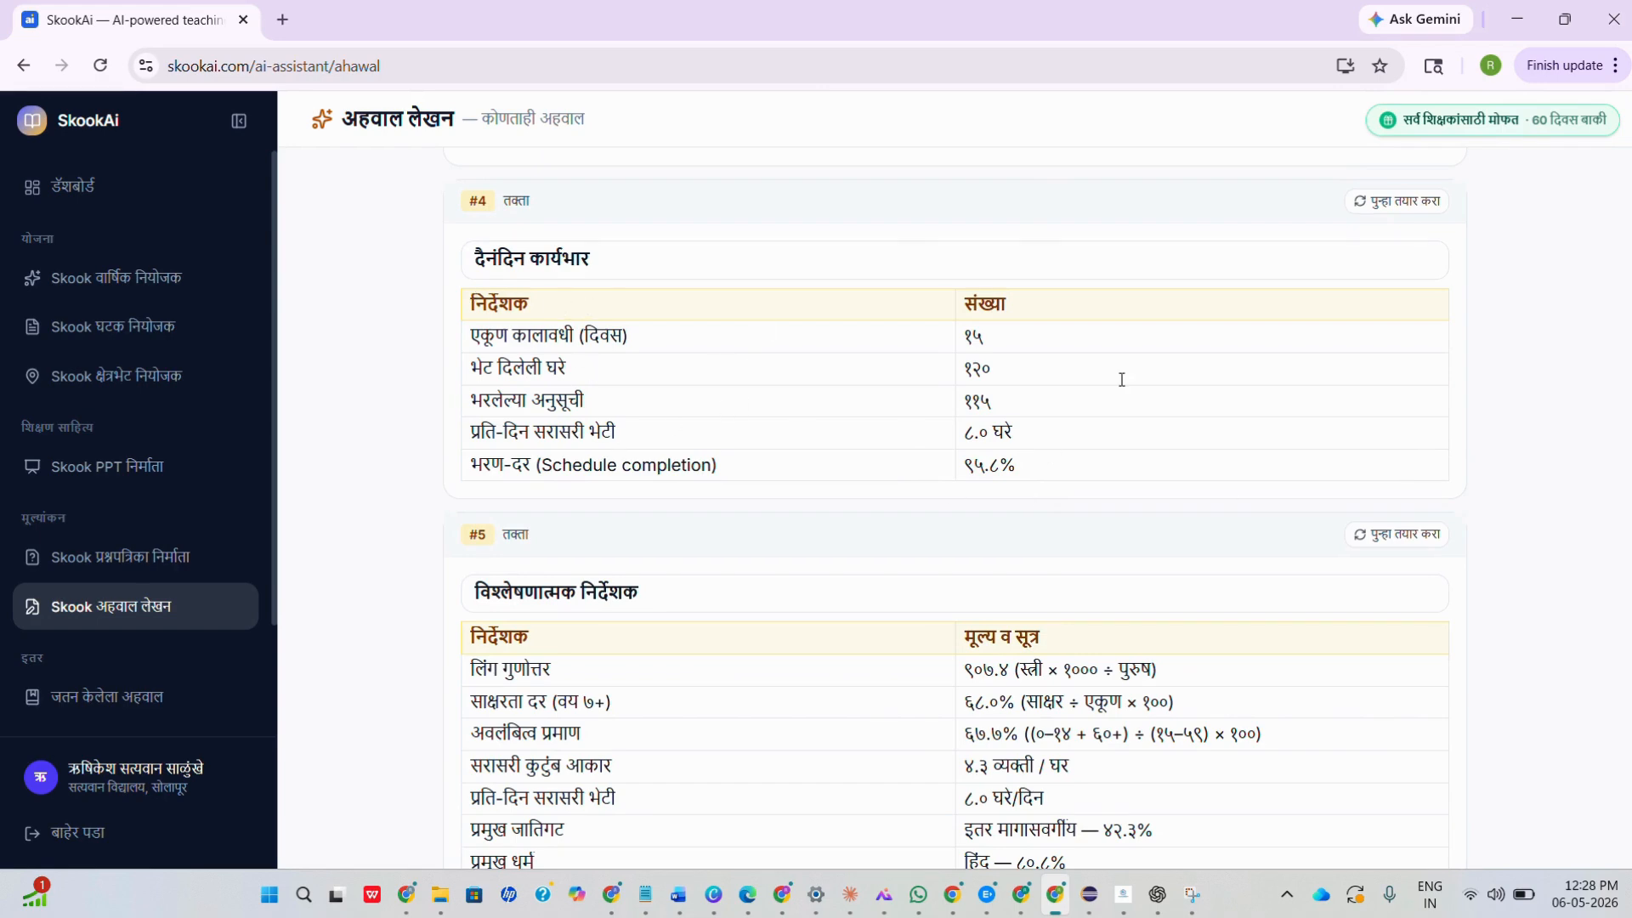
{"action": "scroll", "coordinate": [1123, 383], "scroll_direction": "down", "scroll_amount": 4}
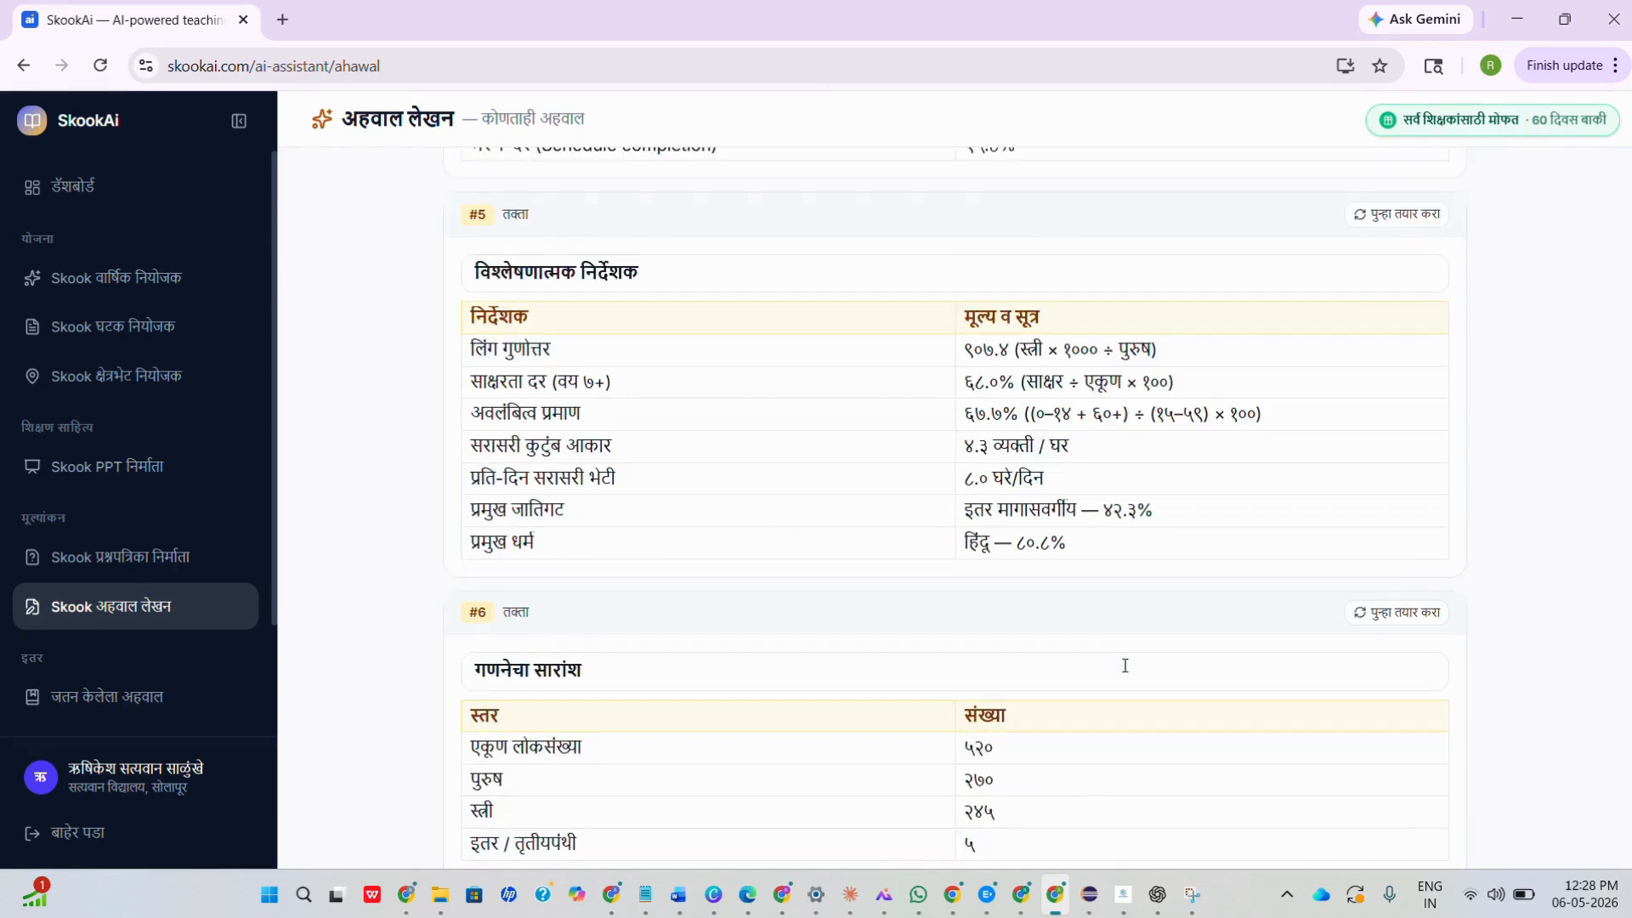
Step: Examine the draft's गणनेचा सारांश, chart blocks, religion and literacy tables, closing paragraphs, photo captions and signature block
{"action": "scroll", "coordinate": [754, 510], "scroll_direction": "down", "scroll_amount": 3}
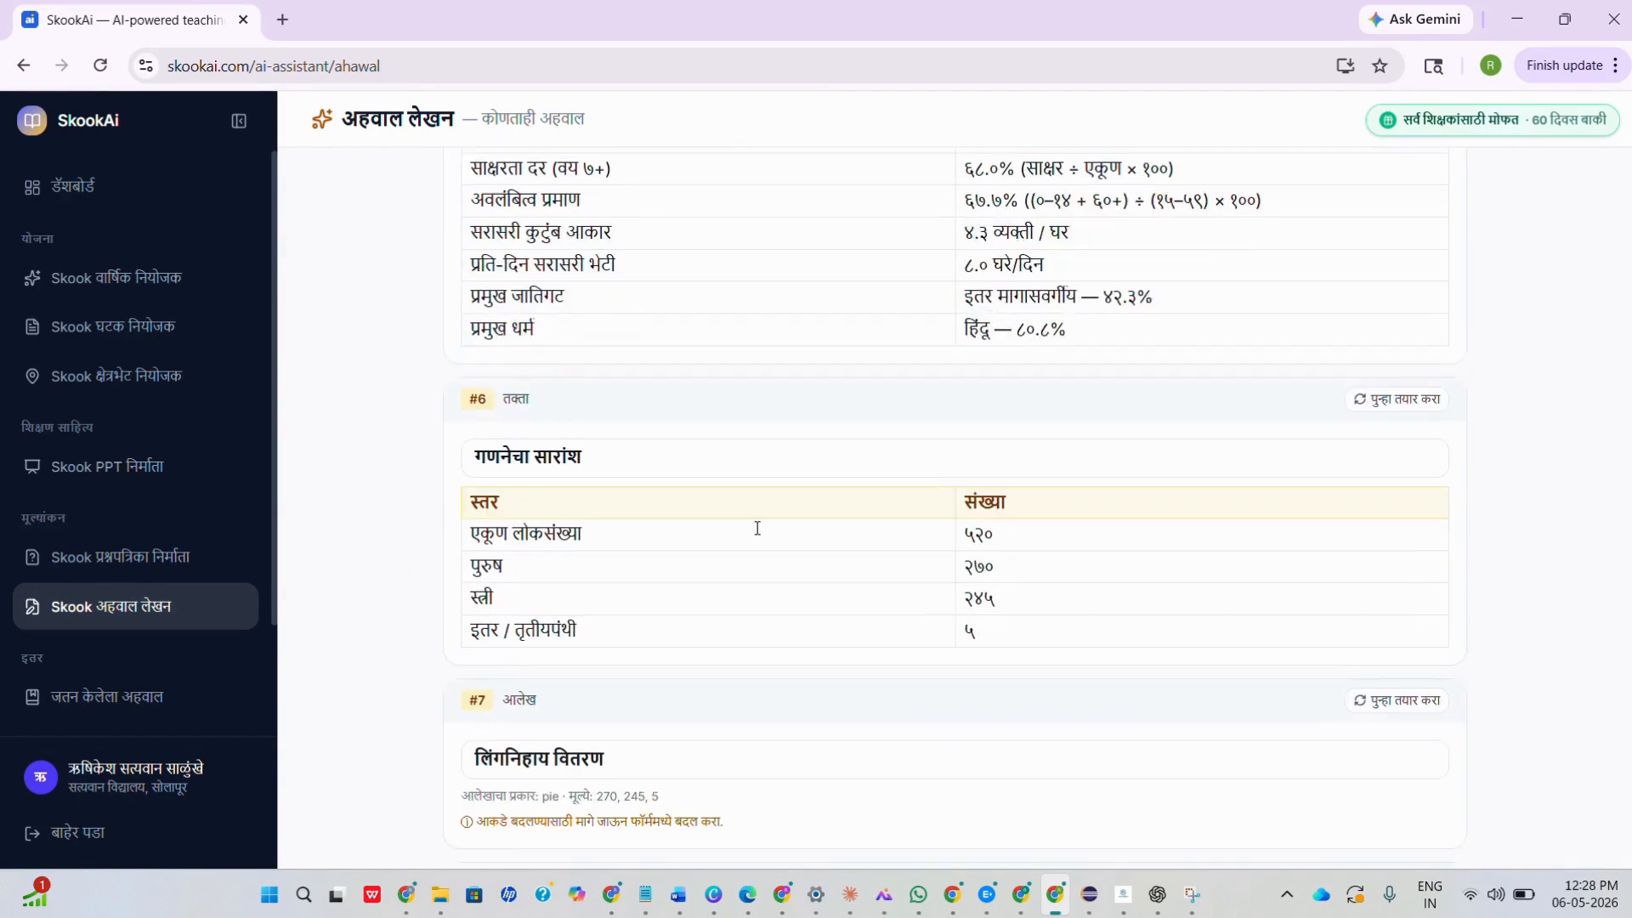
{"action": "scroll", "coordinate": [756, 528], "scroll_direction": "down", "scroll_amount": 4}
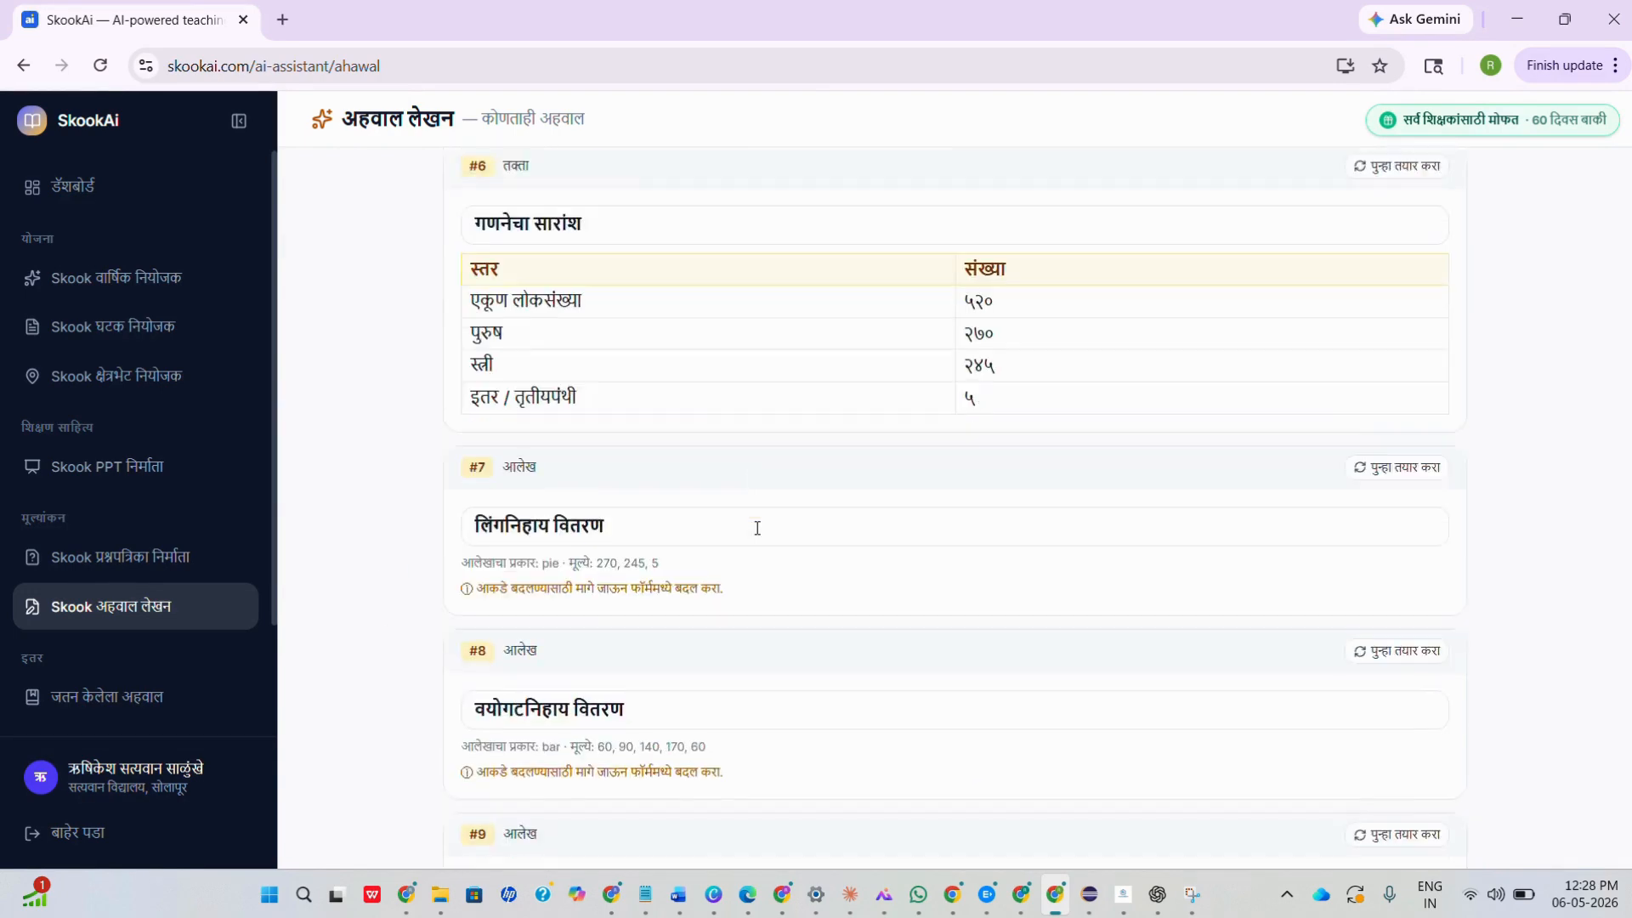
{"action": "scroll", "coordinate": [757, 528], "scroll_direction": "down", "scroll_amount": 9}
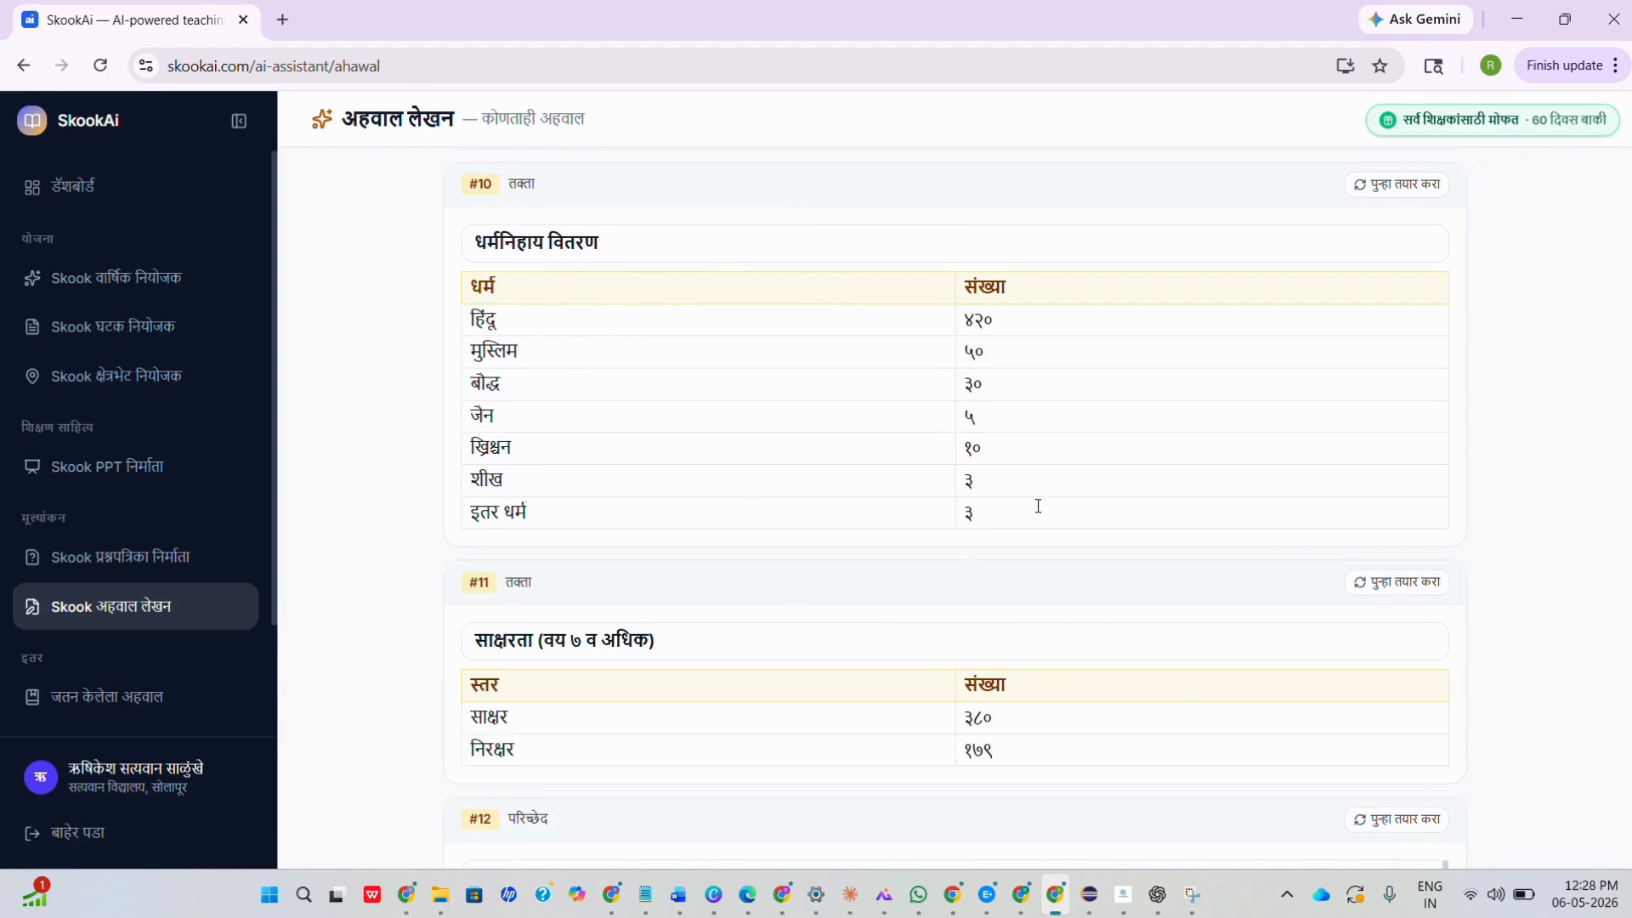
{"action": "scroll", "coordinate": [1038, 506], "scroll_direction": "down", "scroll_amount": 1}
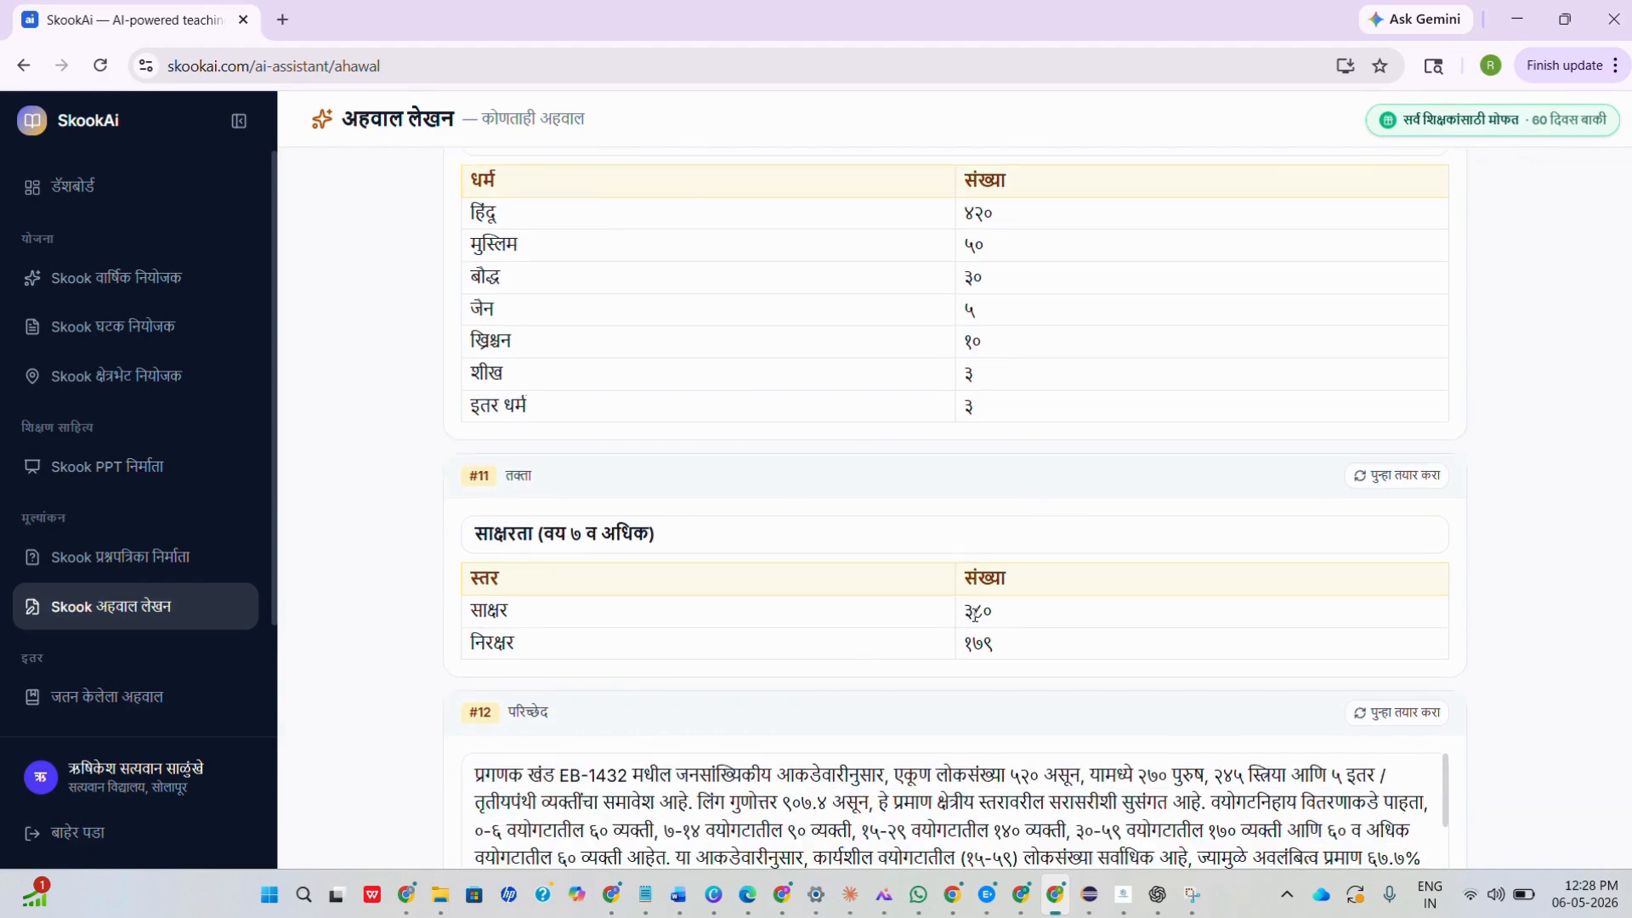
{"action": "scroll", "coordinate": [1081, 547], "scroll_direction": "down", "scroll_amount": 5}
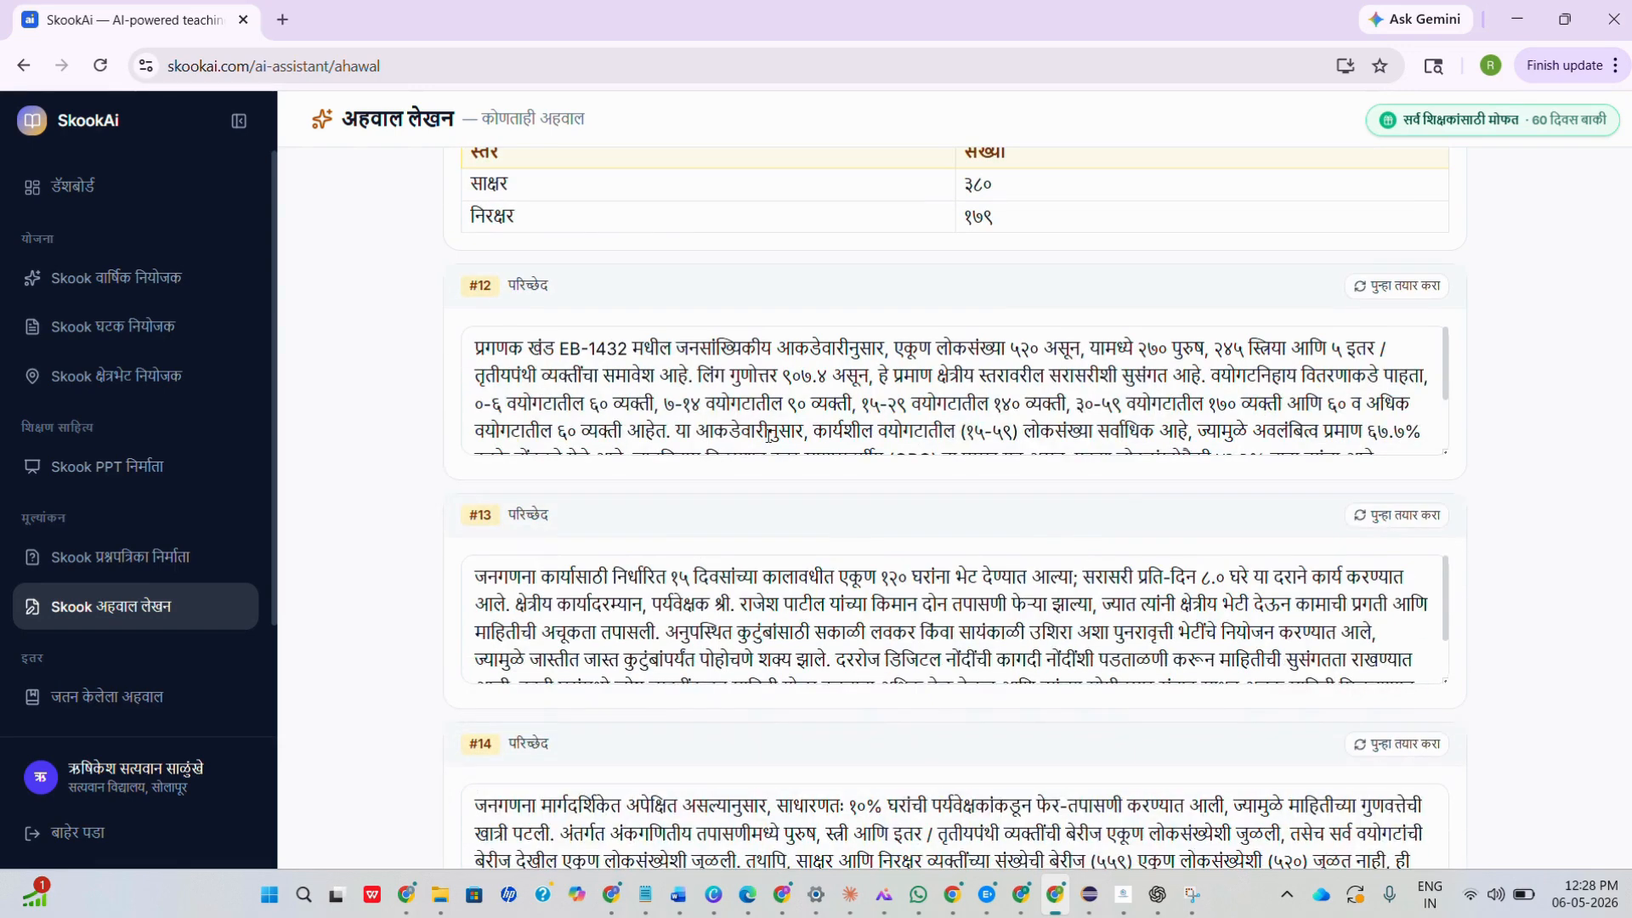
{"action": "scroll", "coordinate": [777, 650], "scroll_direction": "down", "scroll_amount": 1}
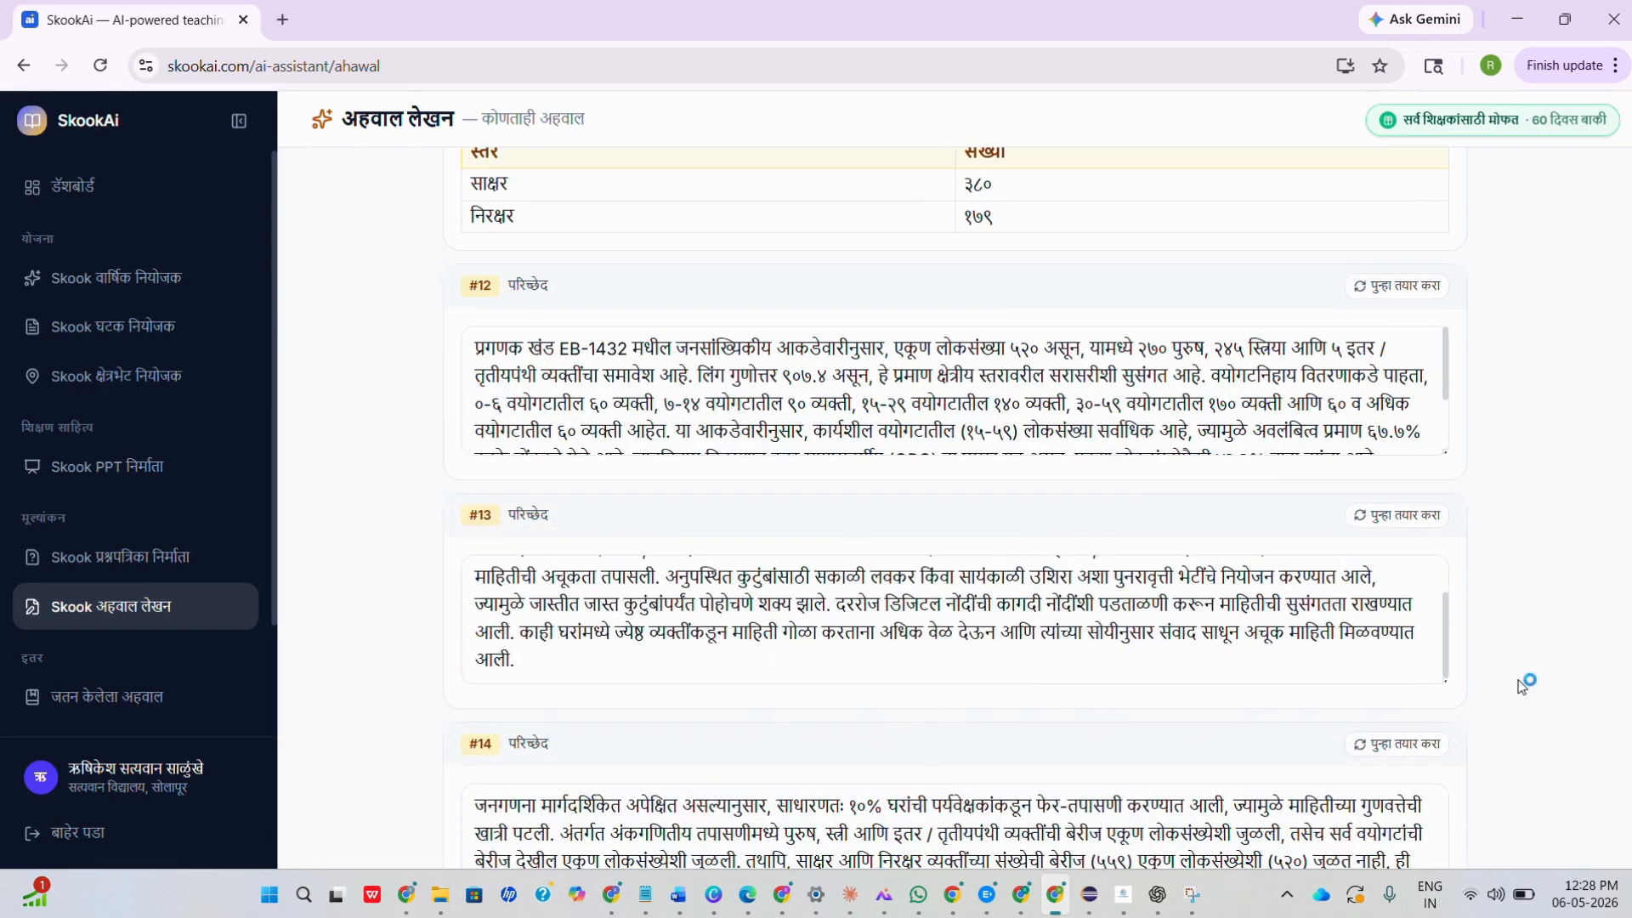
{"action": "scroll", "coordinate": [1526, 680], "scroll_direction": "down", "scroll_amount": 7}
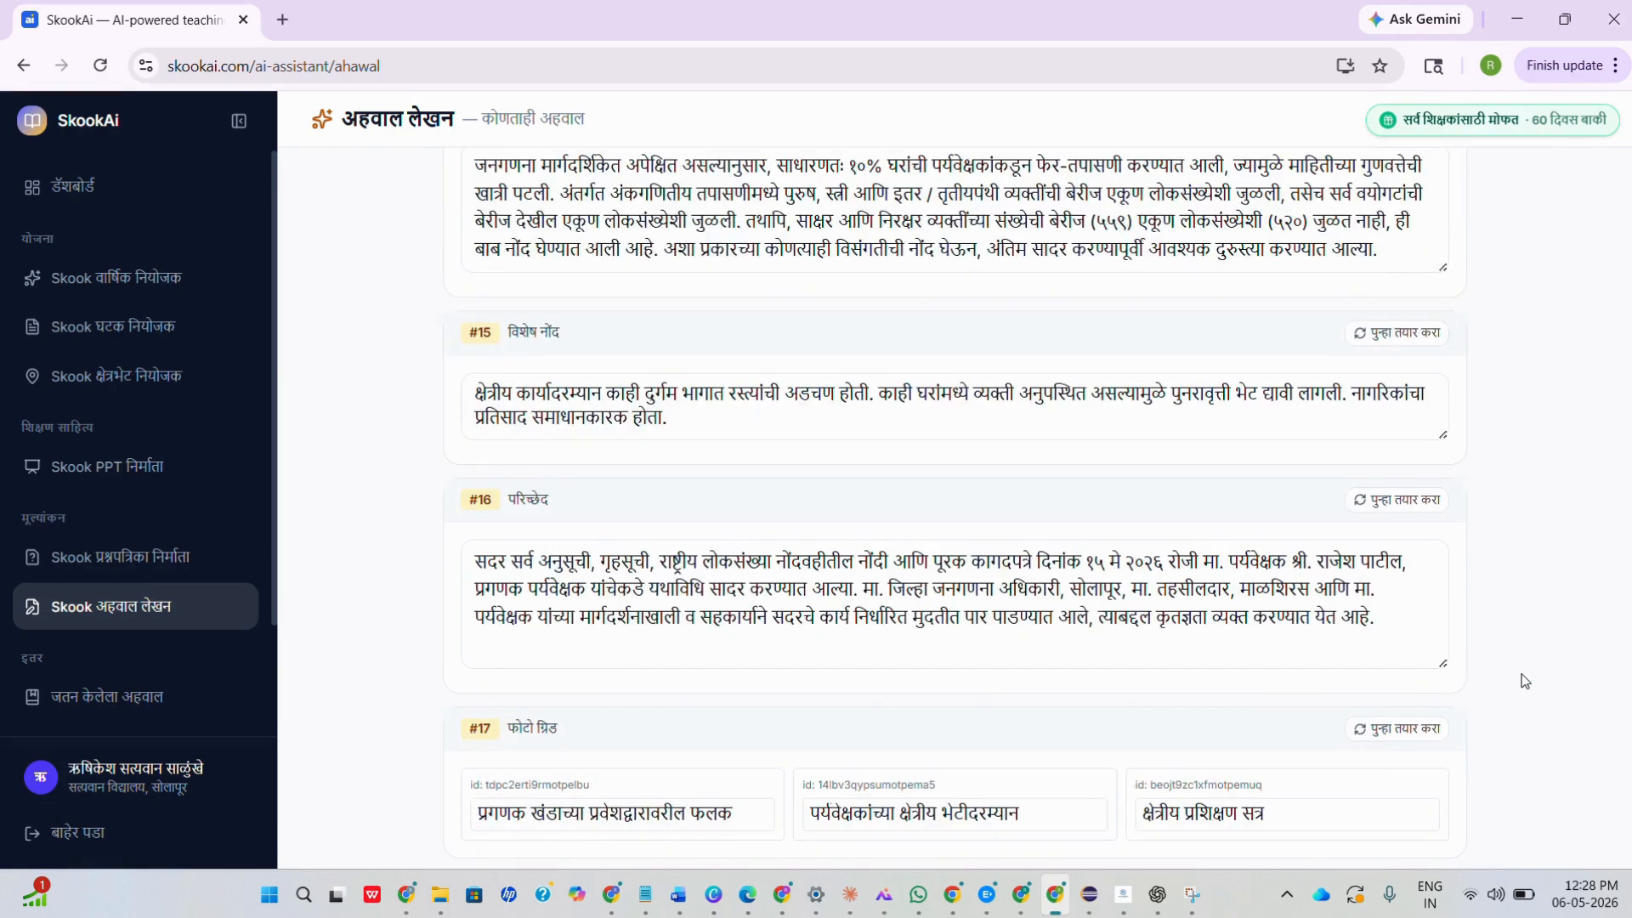
{"action": "scroll", "coordinate": [1205, 676], "scroll_direction": "down", "scroll_amount": 3}
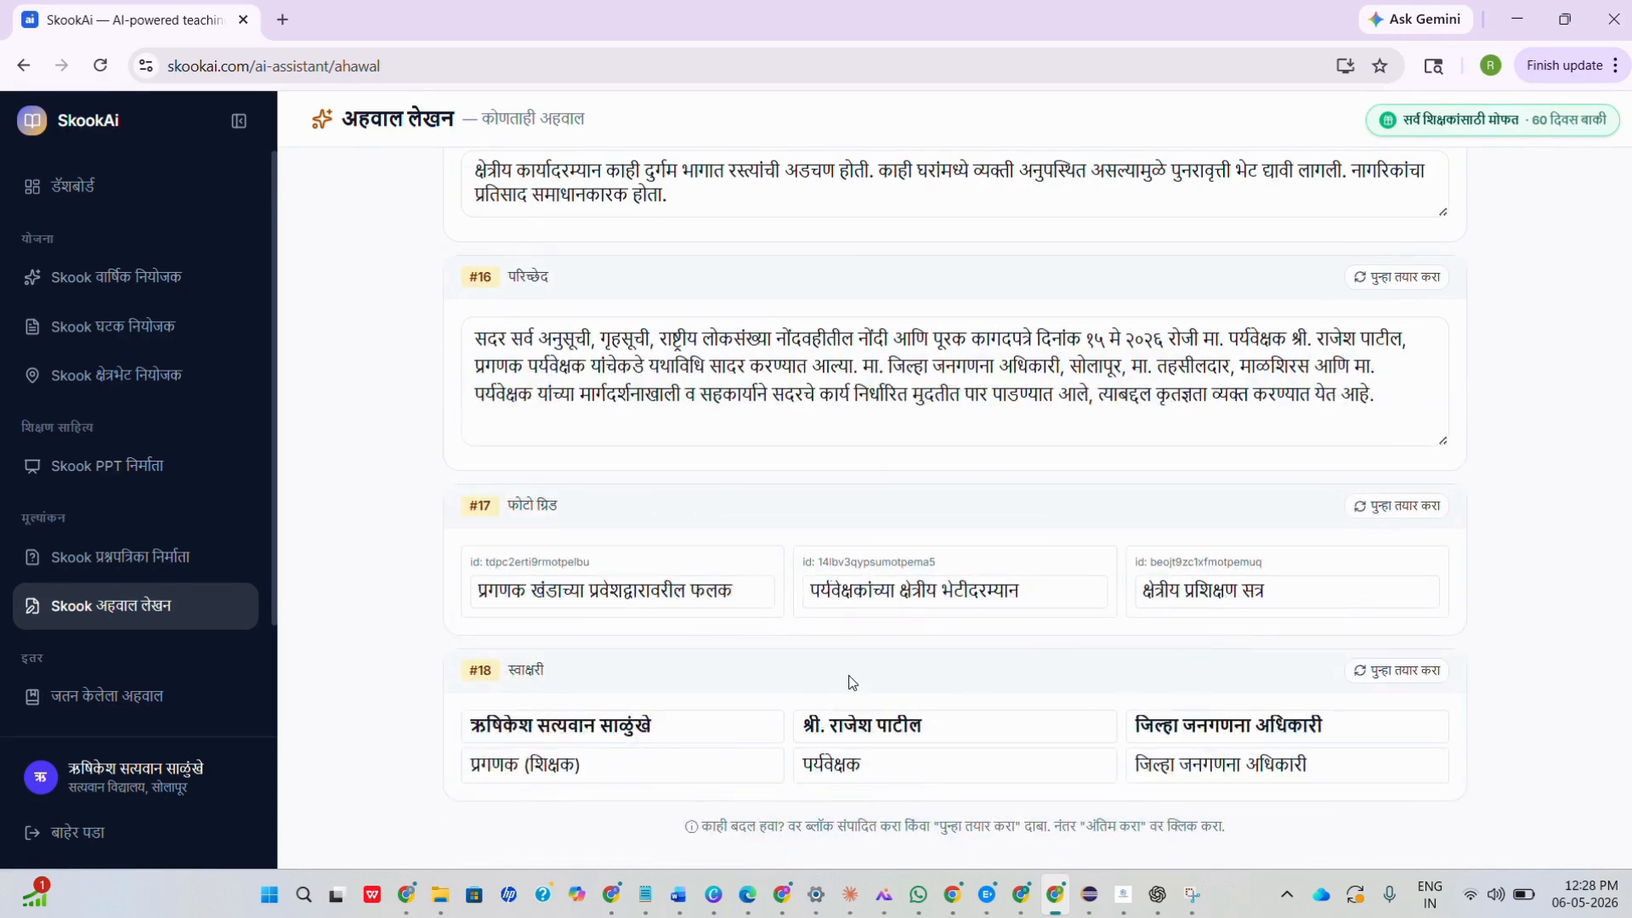
Step: Finalize the reviewed census report and open its PDF version
{"action": "scroll", "coordinate": [1304, 699], "scroll_direction": "up", "scroll_amount": 15}
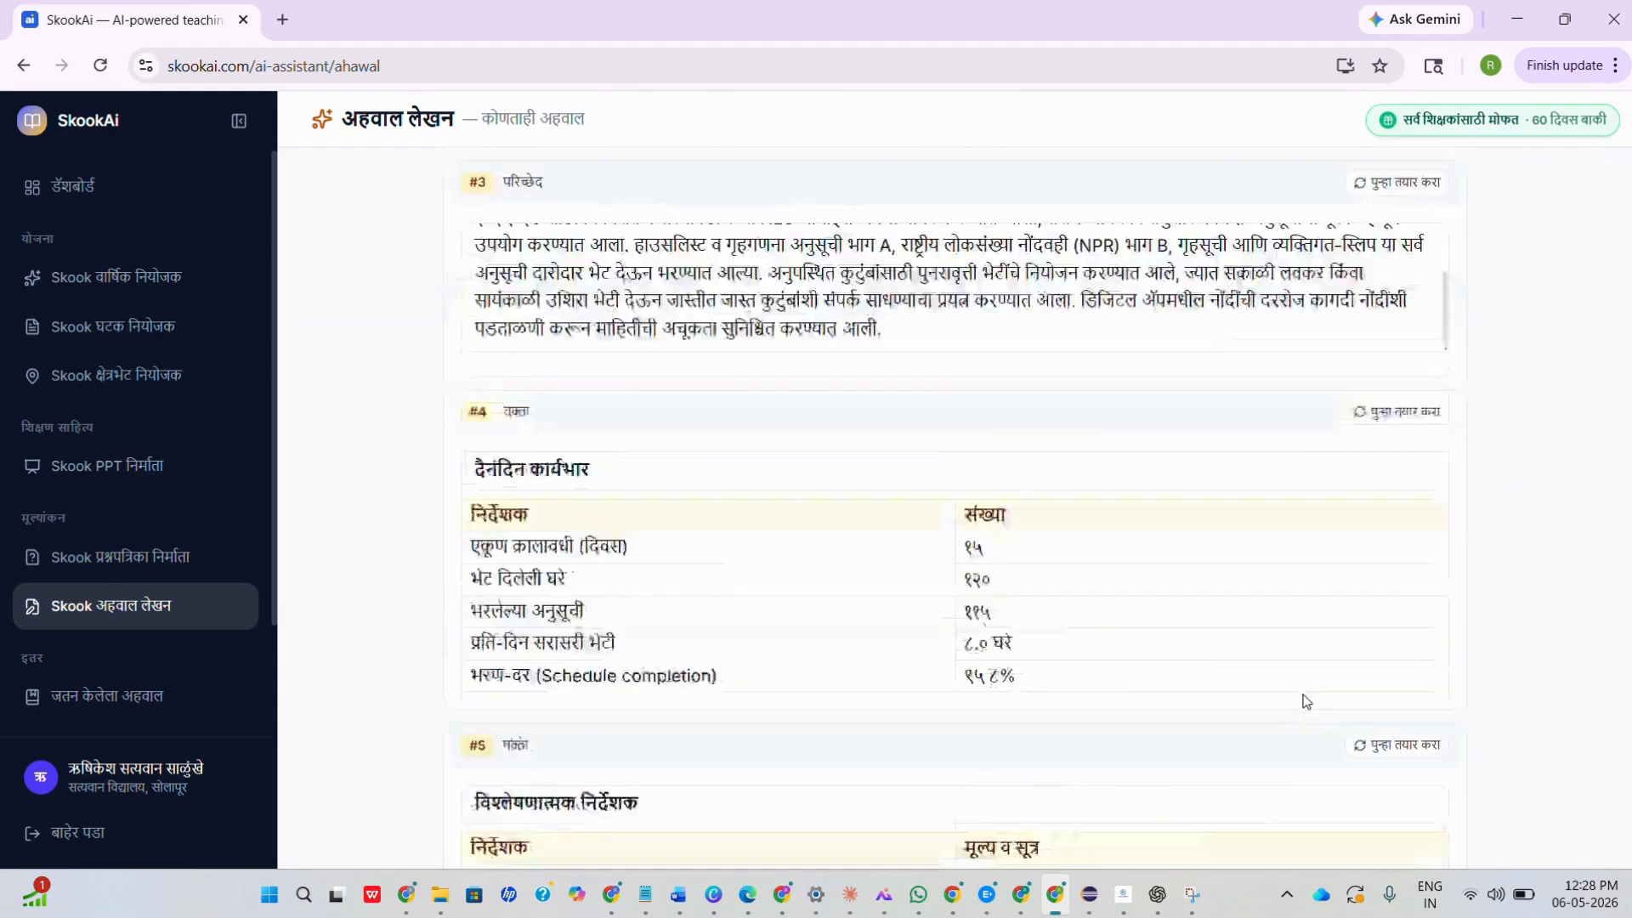
{"action": "scroll", "coordinate": [1307, 701], "scroll_direction": "up", "scroll_amount": 8}
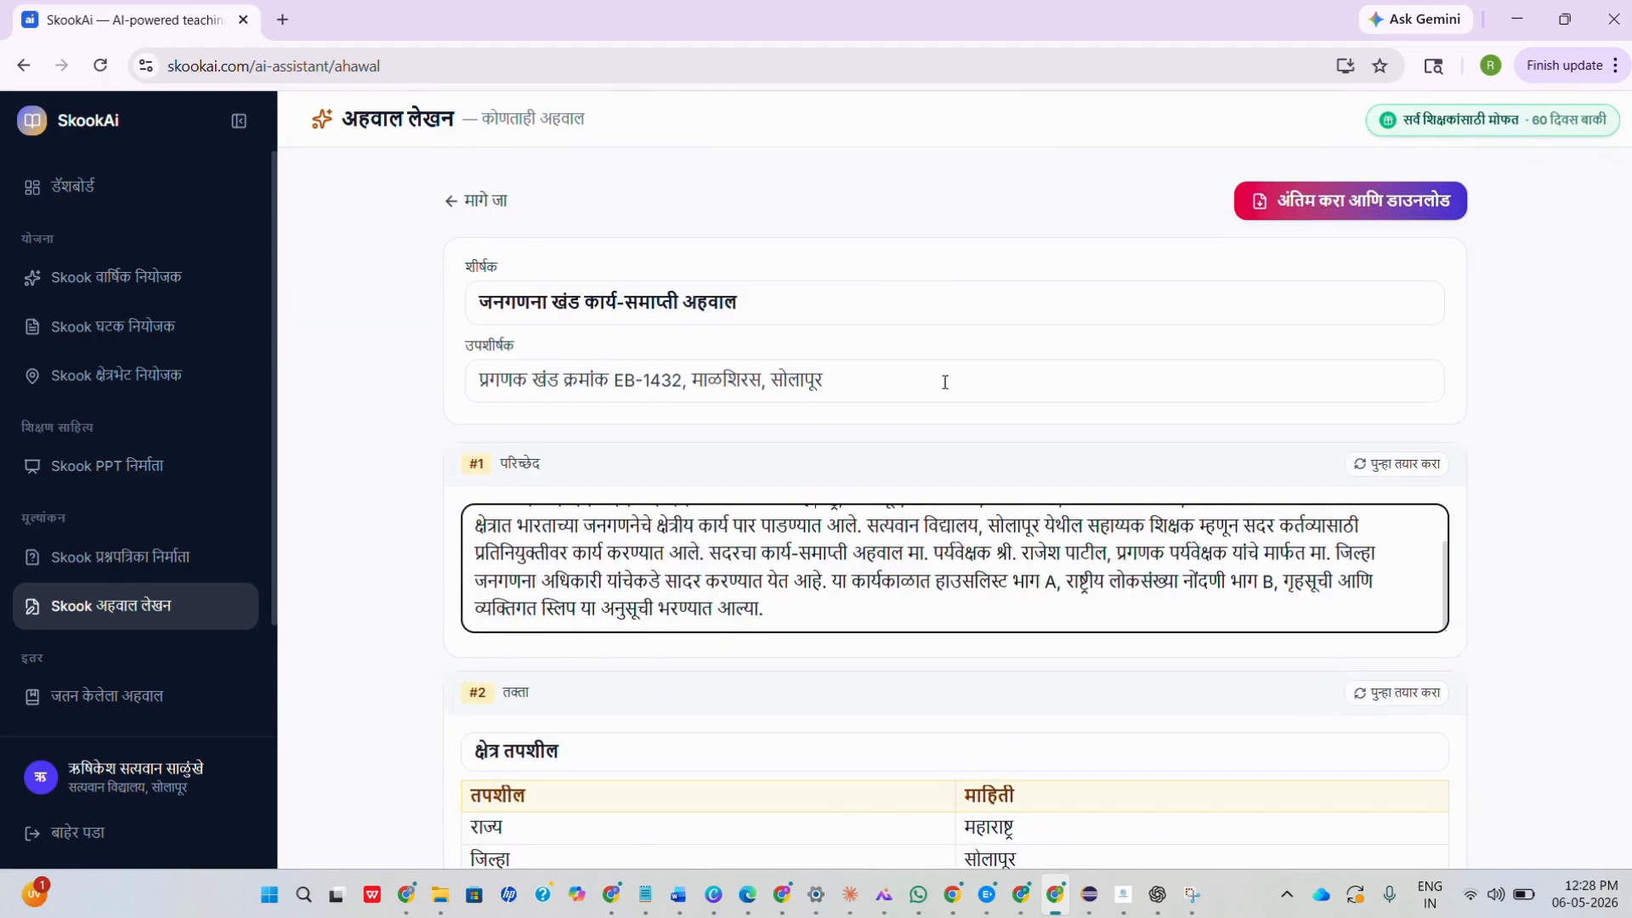
{"action": "scroll", "coordinate": [1267, 522], "scroll_direction": "up", "scroll_amount": 2}
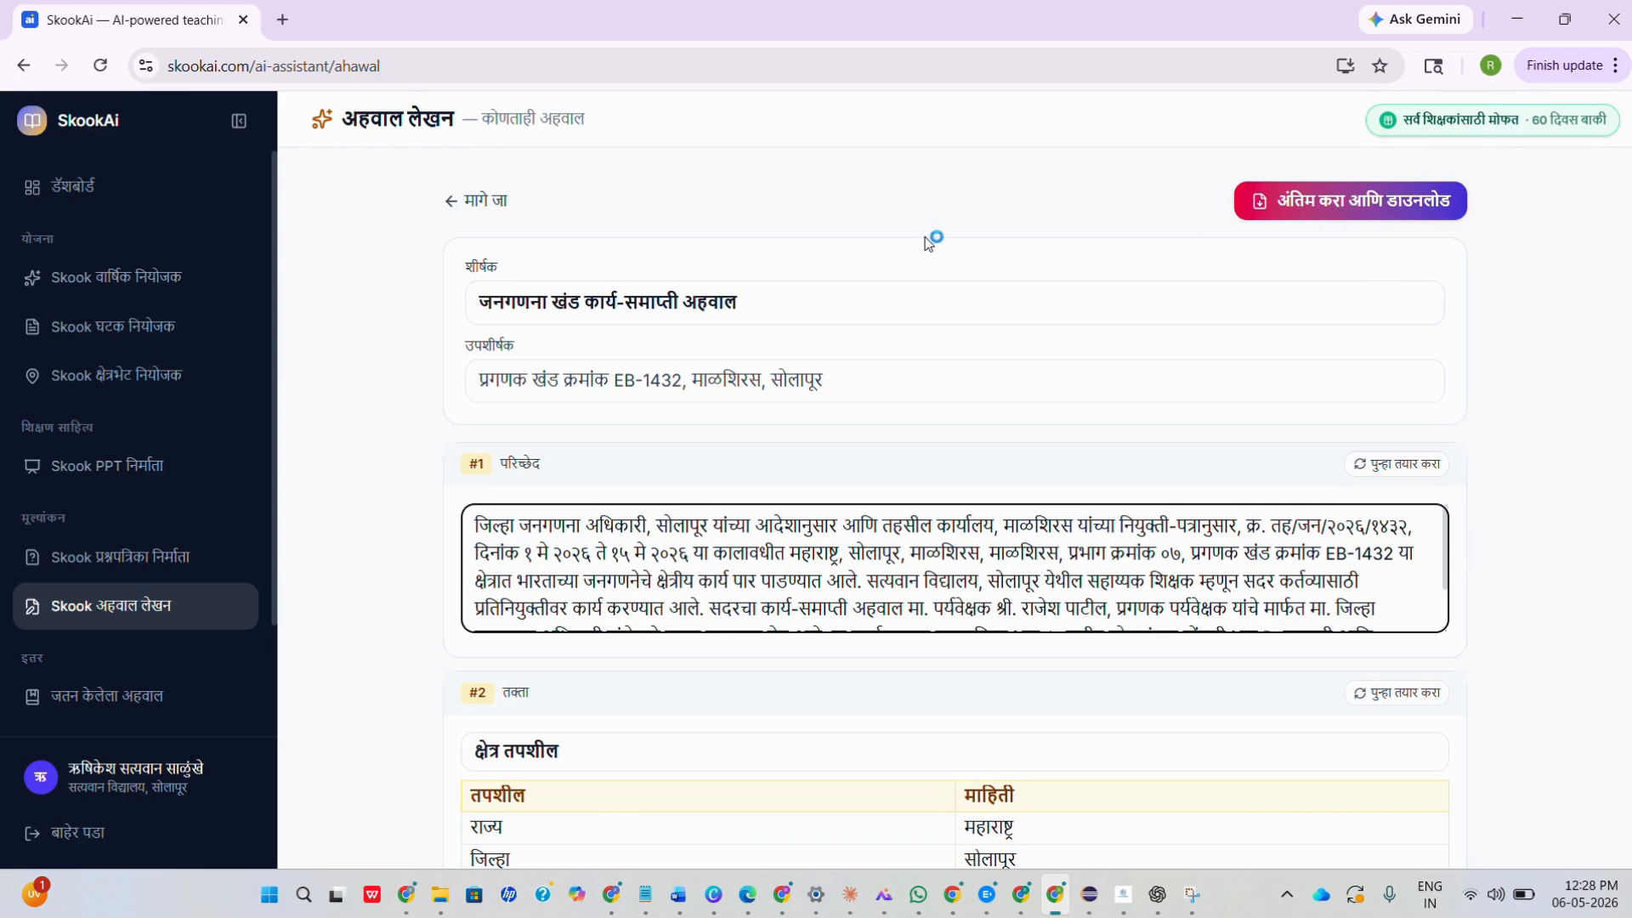
{"action": "scroll", "coordinate": [1406, 612], "scroll_direction": "down", "scroll_amount": 15}
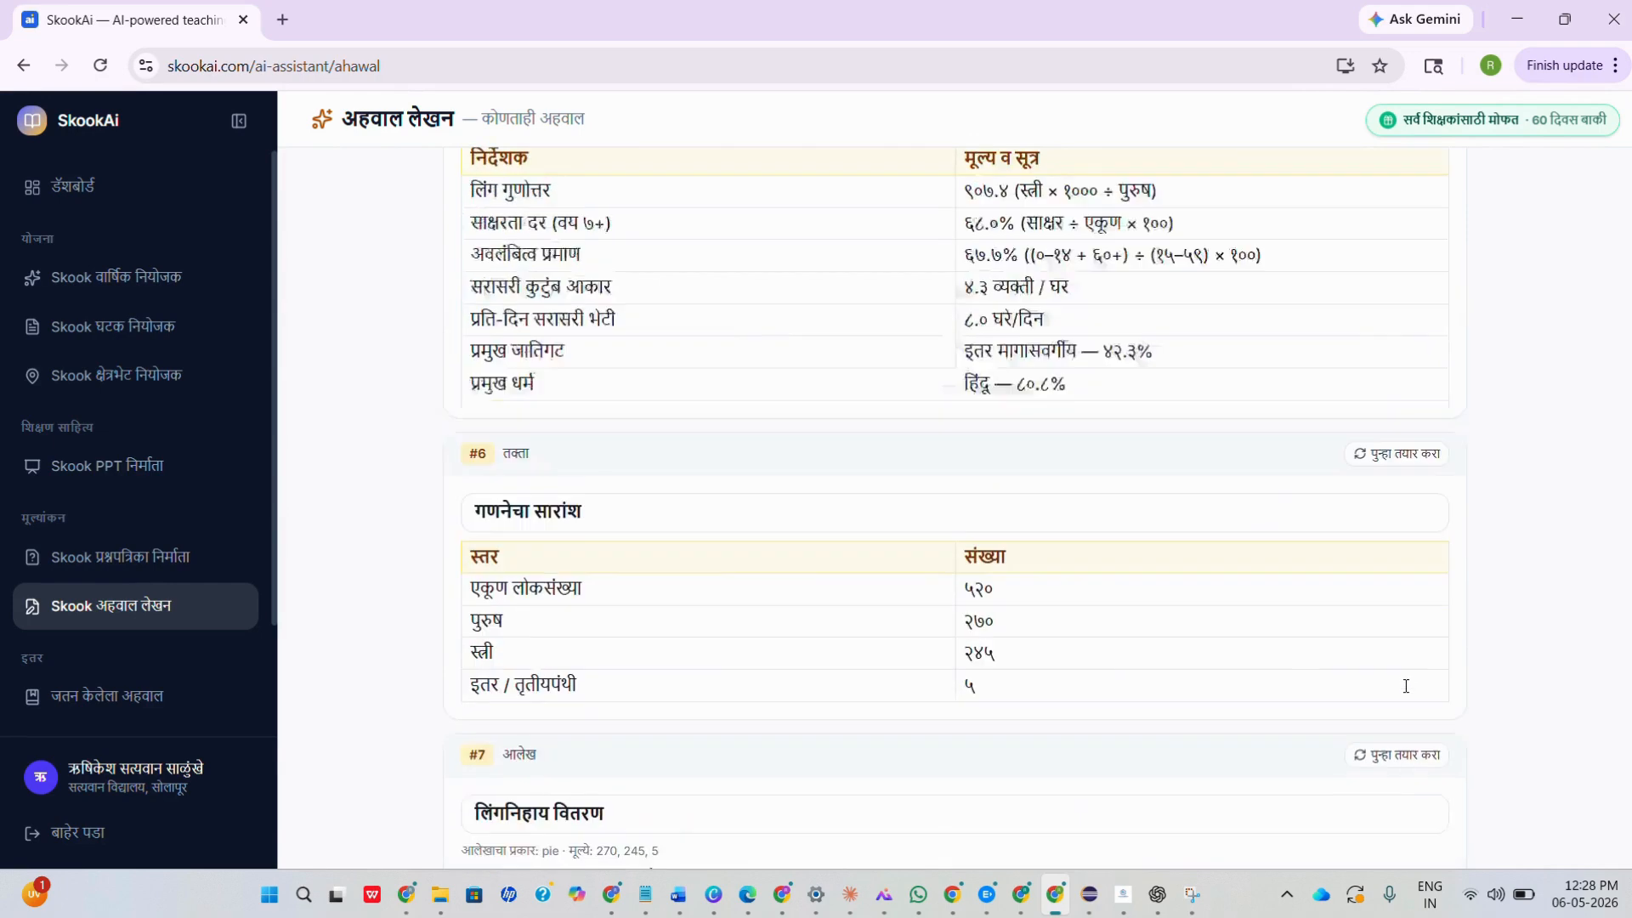
{"action": "scroll", "coordinate": [1405, 685], "scroll_direction": "up", "scroll_amount": 15}
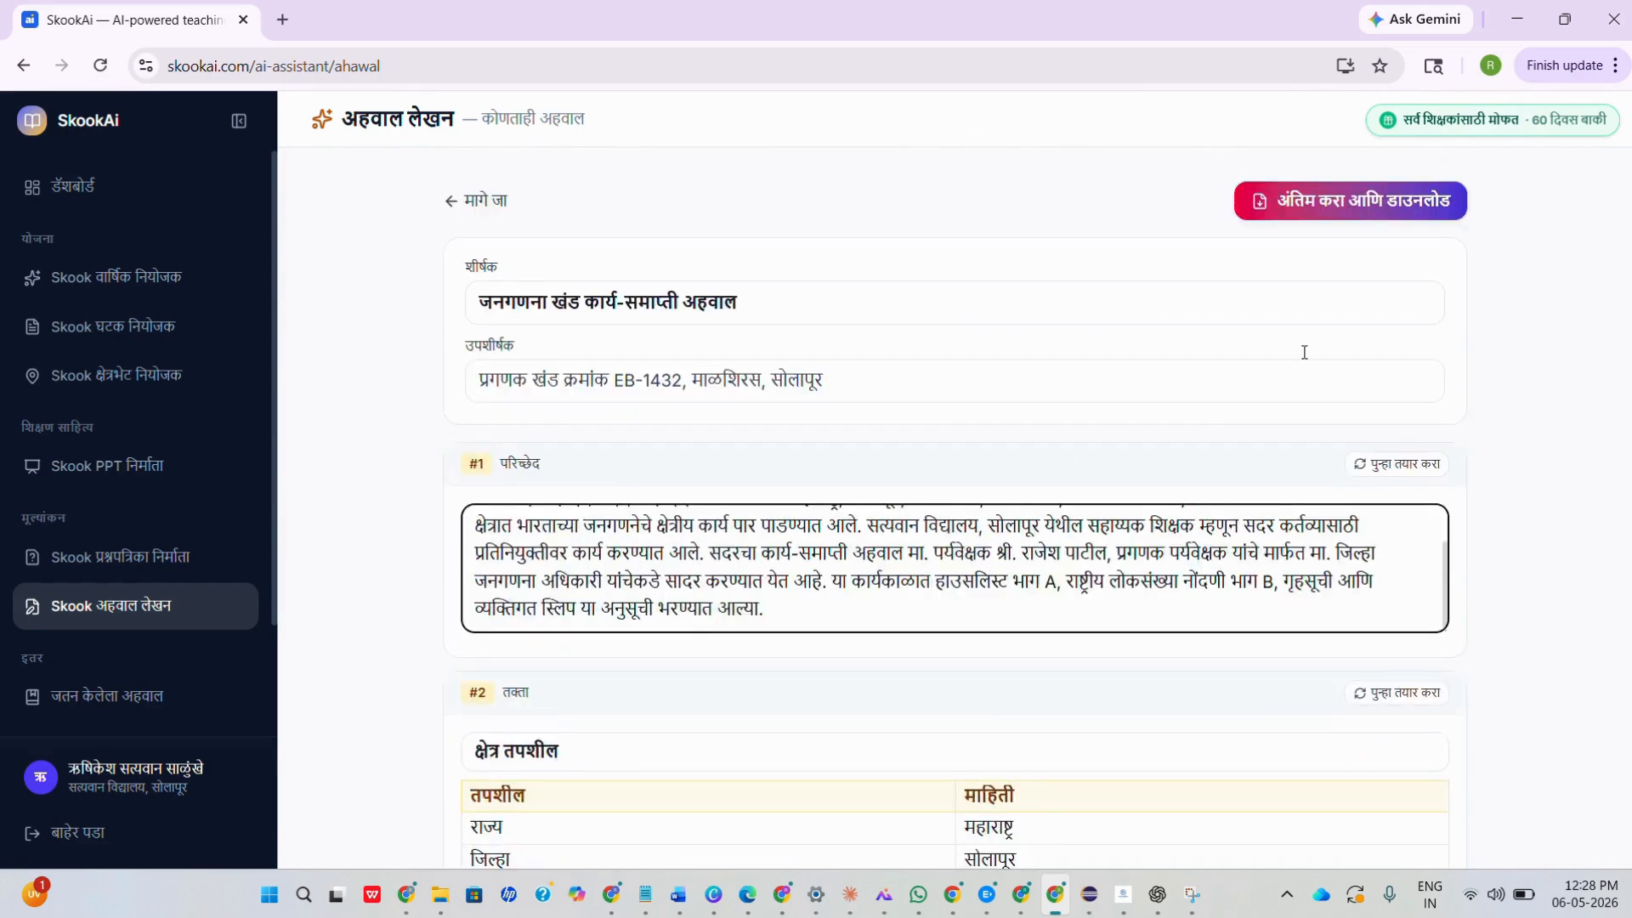
{"action": "left_click", "coordinate": [1330, 204]}
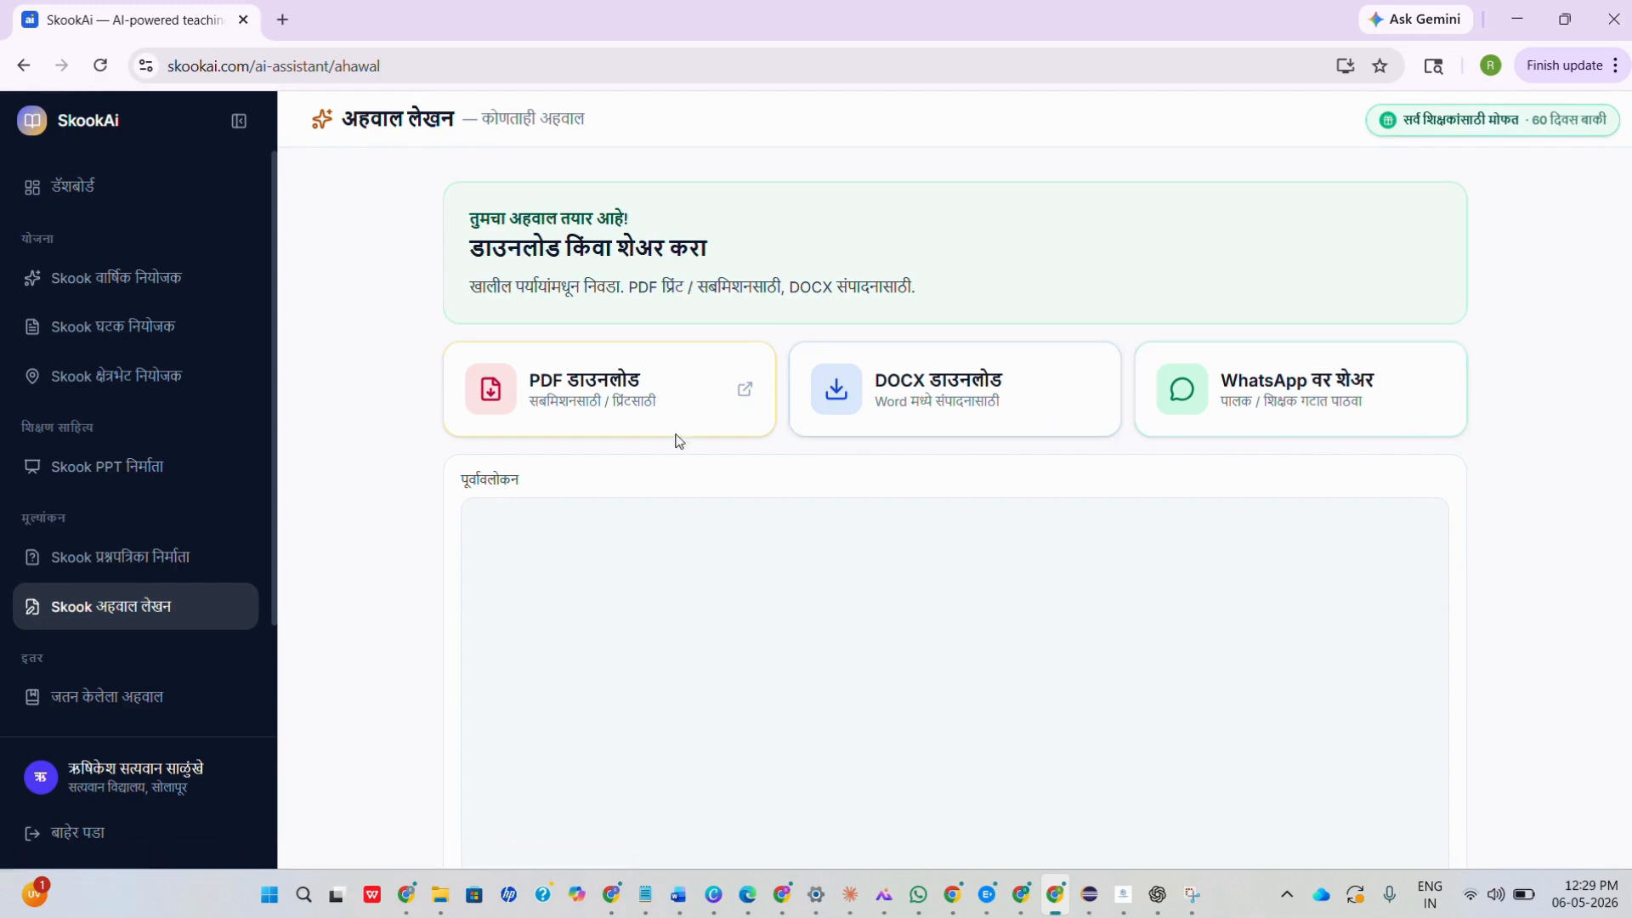
{"action": "left_click", "coordinate": [581, 393]}
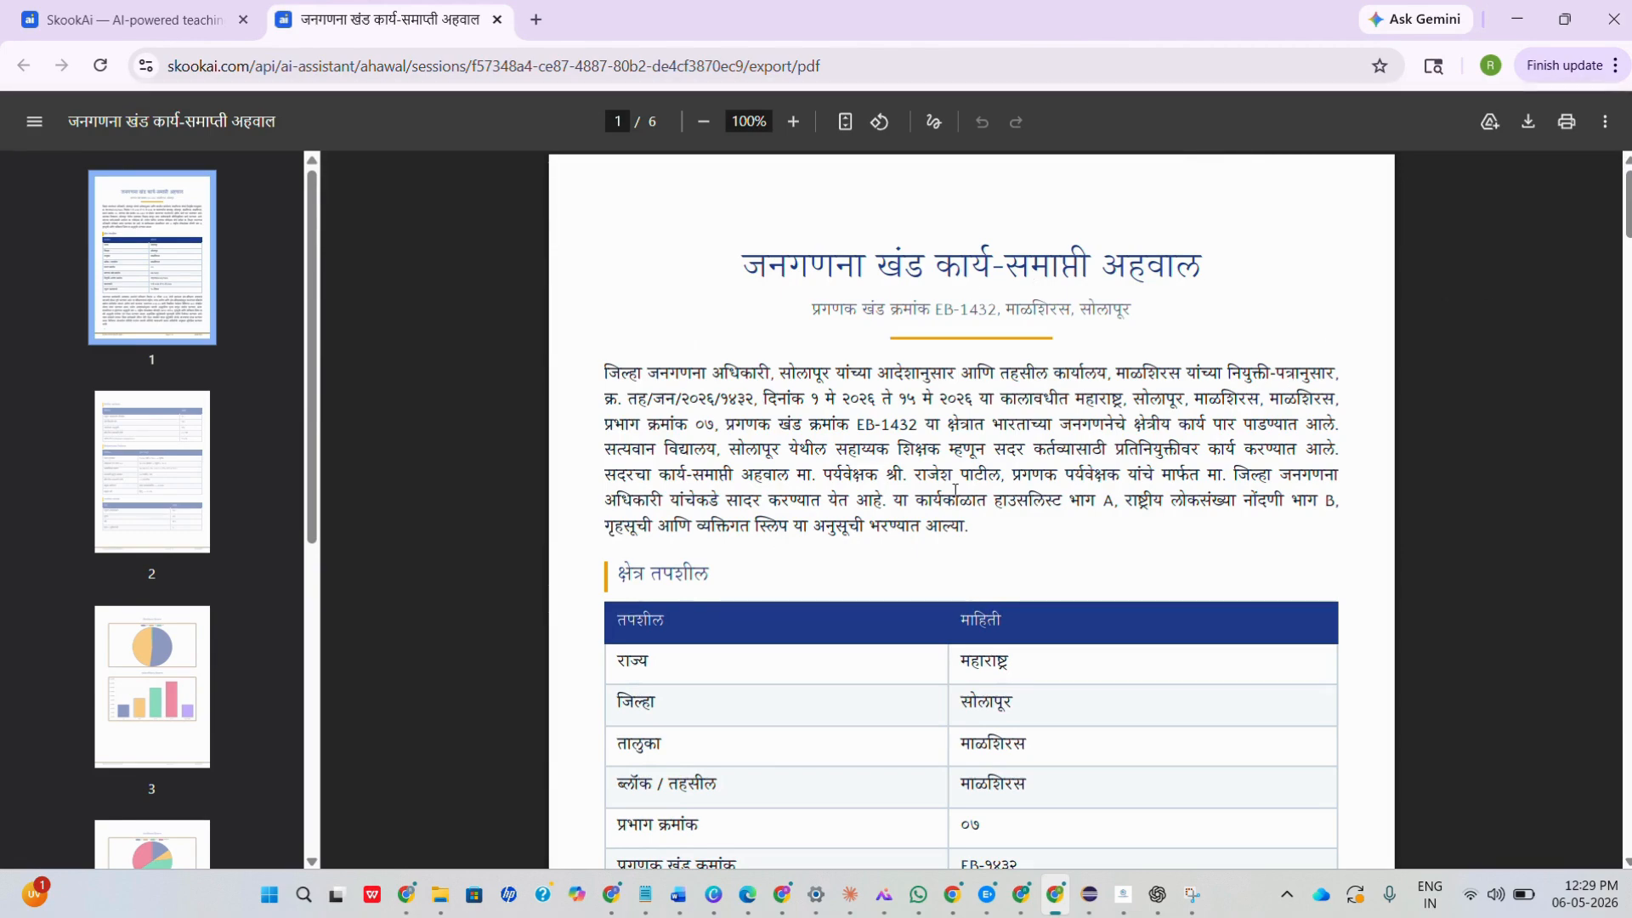
Step: Examine all six pages of the PDF, including its tables, distribution charts, narrative paragraphs, captioned photos and signature lines
{"action": "scroll", "coordinate": [956, 490], "scroll_direction": "down", "scroll_amount": 5}
{"action": "scroll", "coordinate": [955, 491], "scroll_direction": "down", "scroll_amount": 5}
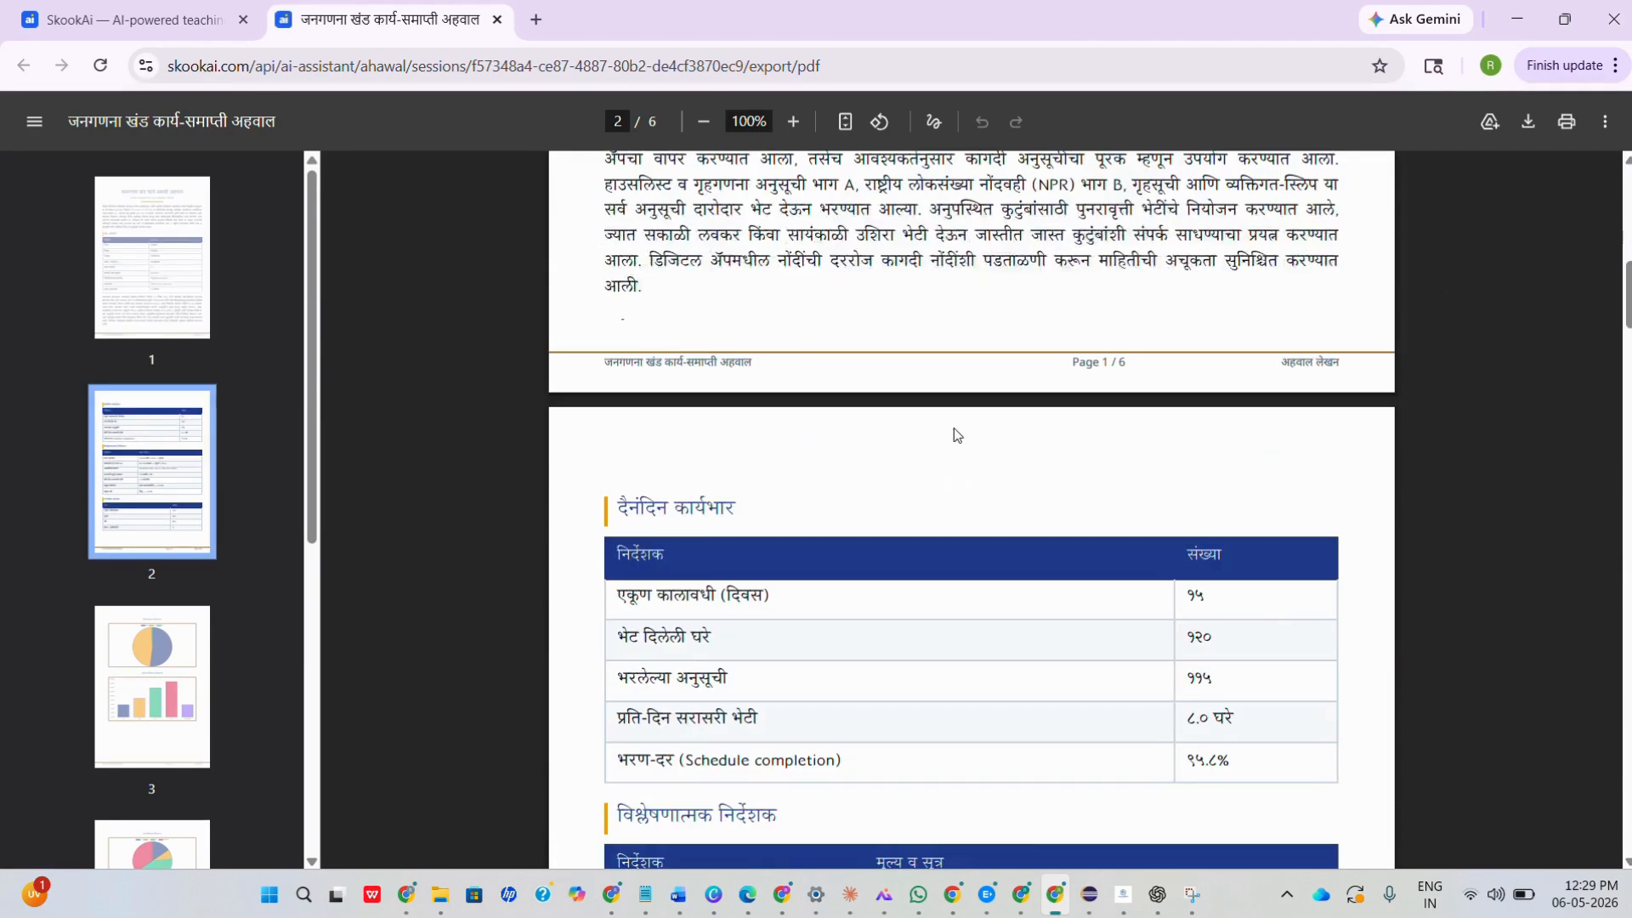
{"action": "scroll", "coordinate": [958, 433], "scroll_direction": "down", "scroll_amount": 7}
{"action": "scroll", "coordinate": [1011, 554], "scroll_direction": "down", "scroll_amount": 6}
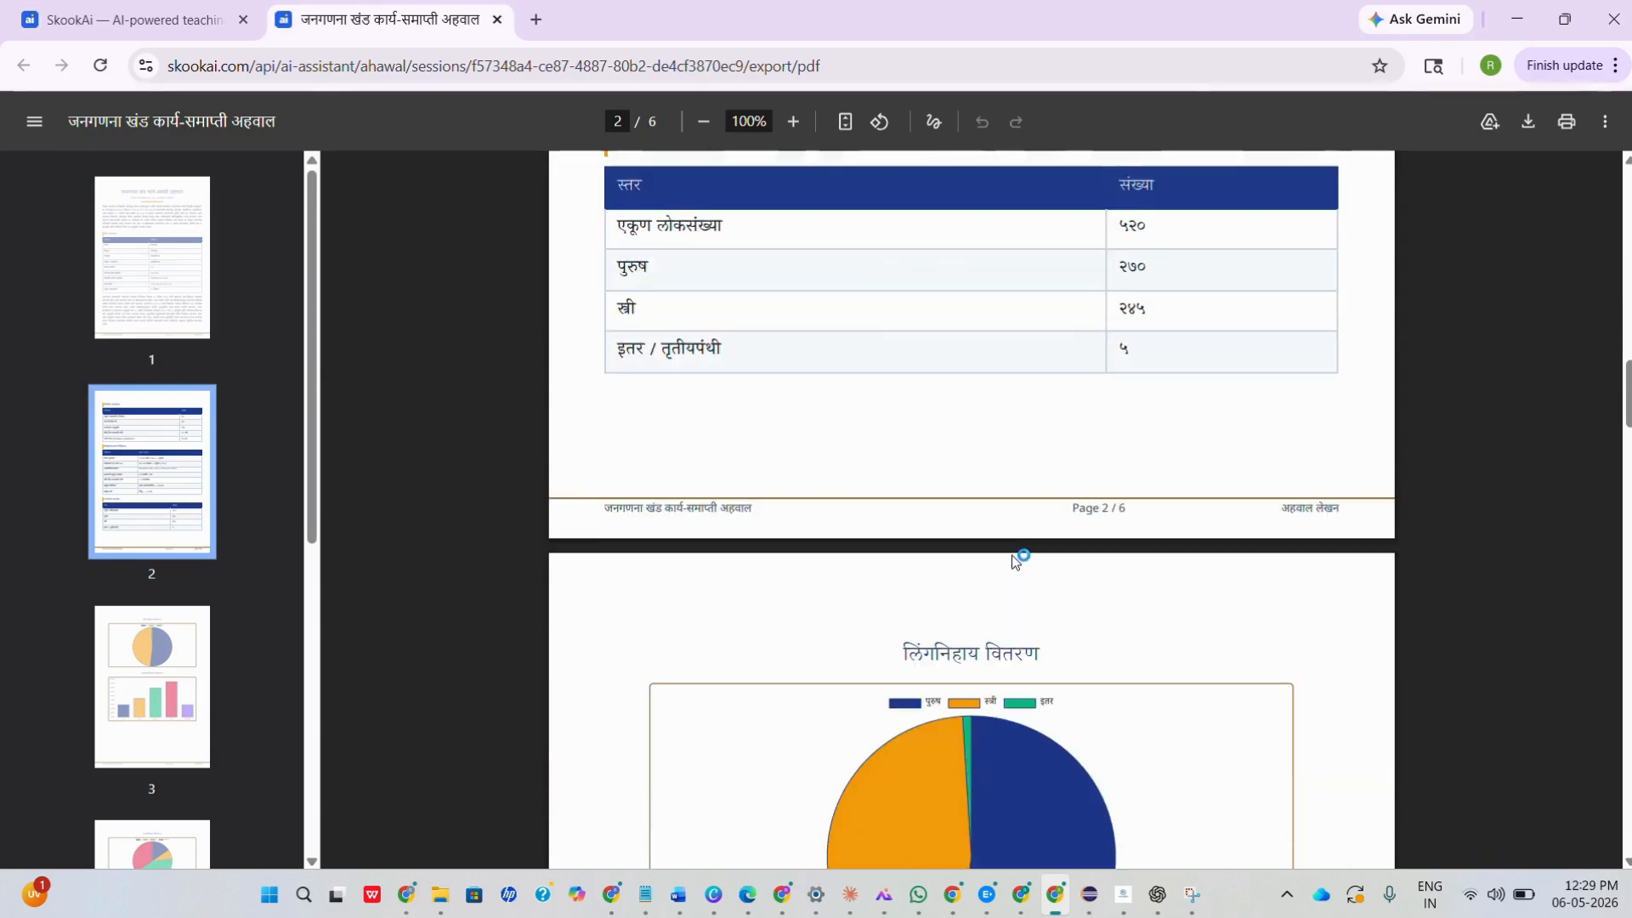
{"action": "scroll", "coordinate": [1011, 554], "scroll_direction": "up", "scroll_amount": 5}
{"action": "scroll", "coordinate": [1012, 554], "scroll_direction": "down", "scroll_amount": 10}
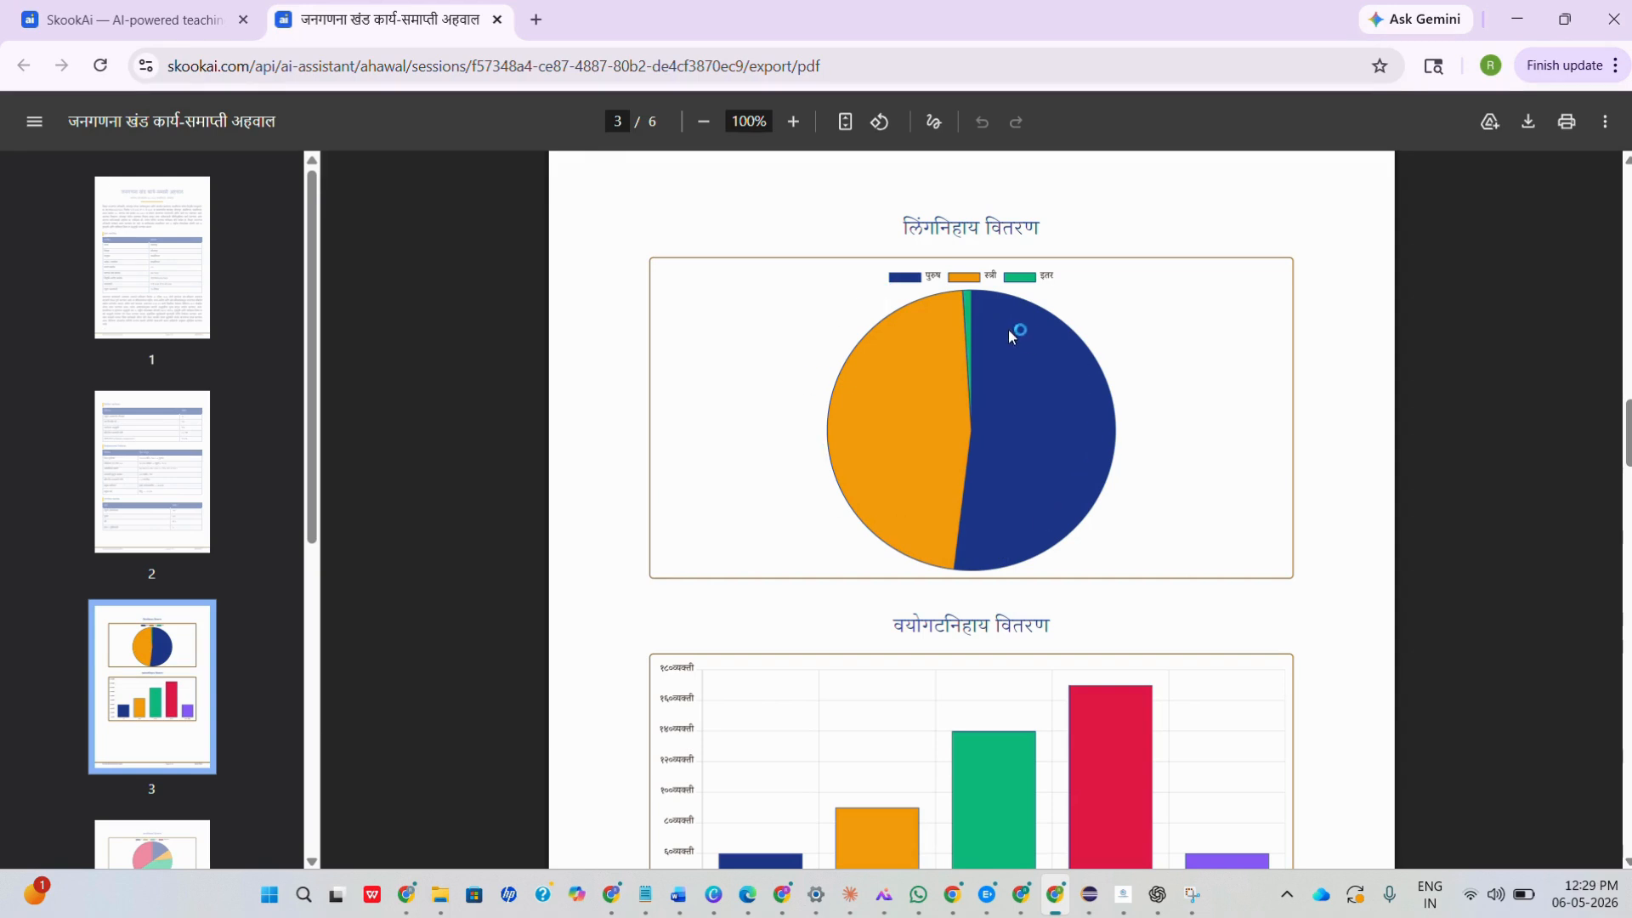
{"action": "scroll", "coordinate": [986, 381], "scroll_direction": "down", "scroll_amount": 2}
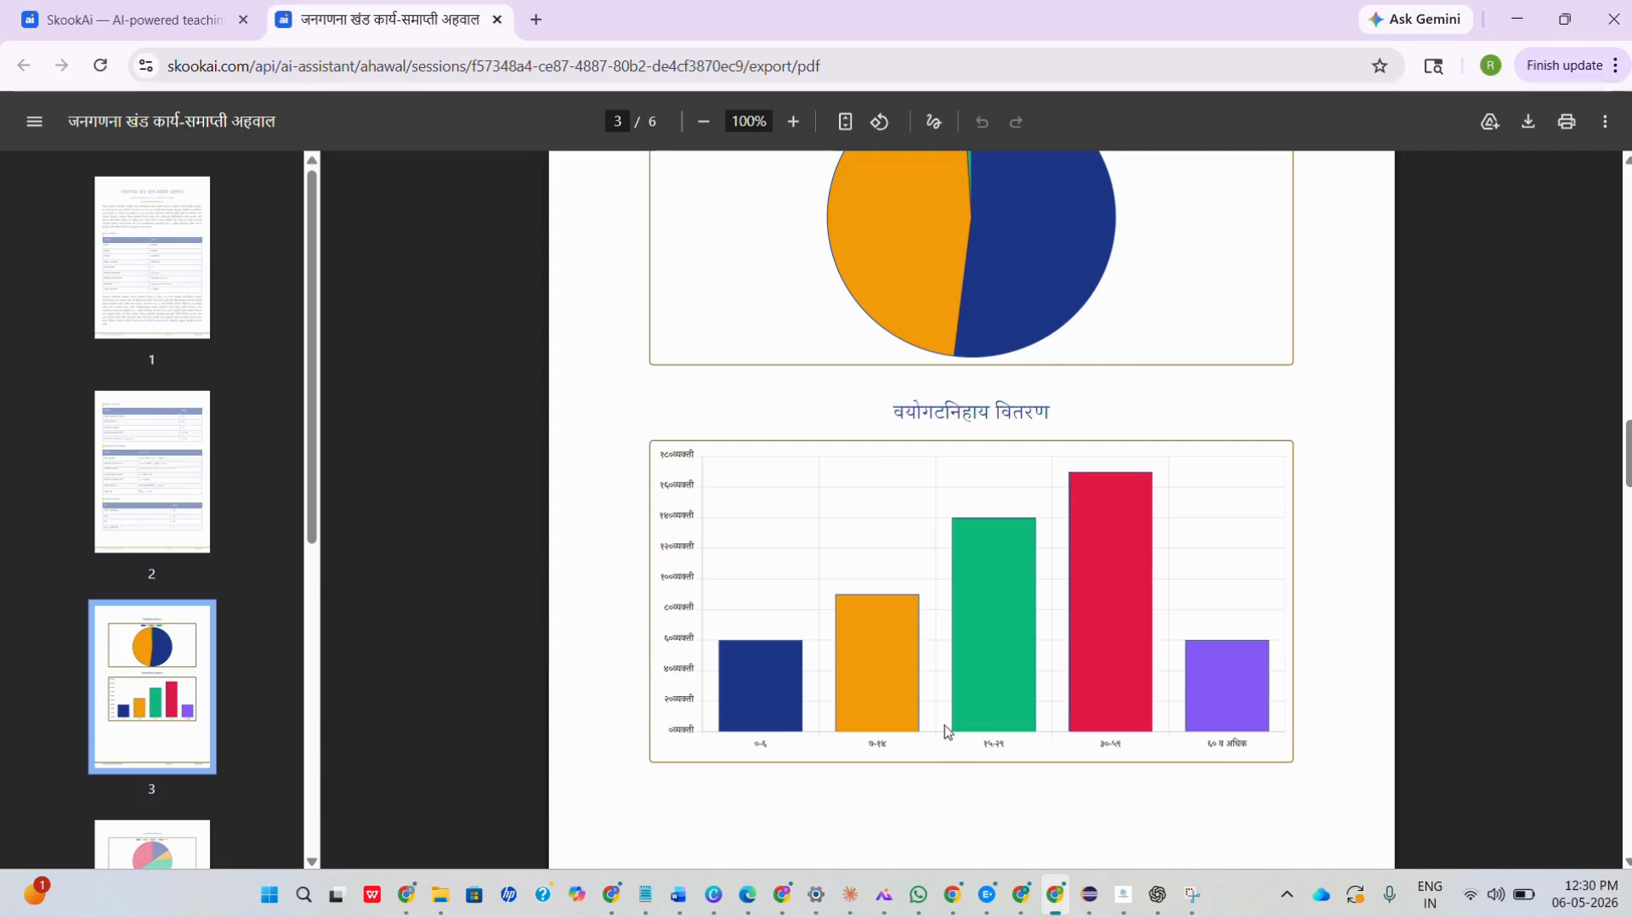
{"action": "scroll", "coordinate": [978, 638], "scroll_direction": "down", "scroll_amount": 7}
{"action": "scroll", "coordinate": [1118, 606], "scroll_direction": "down", "scroll_amount": 4}
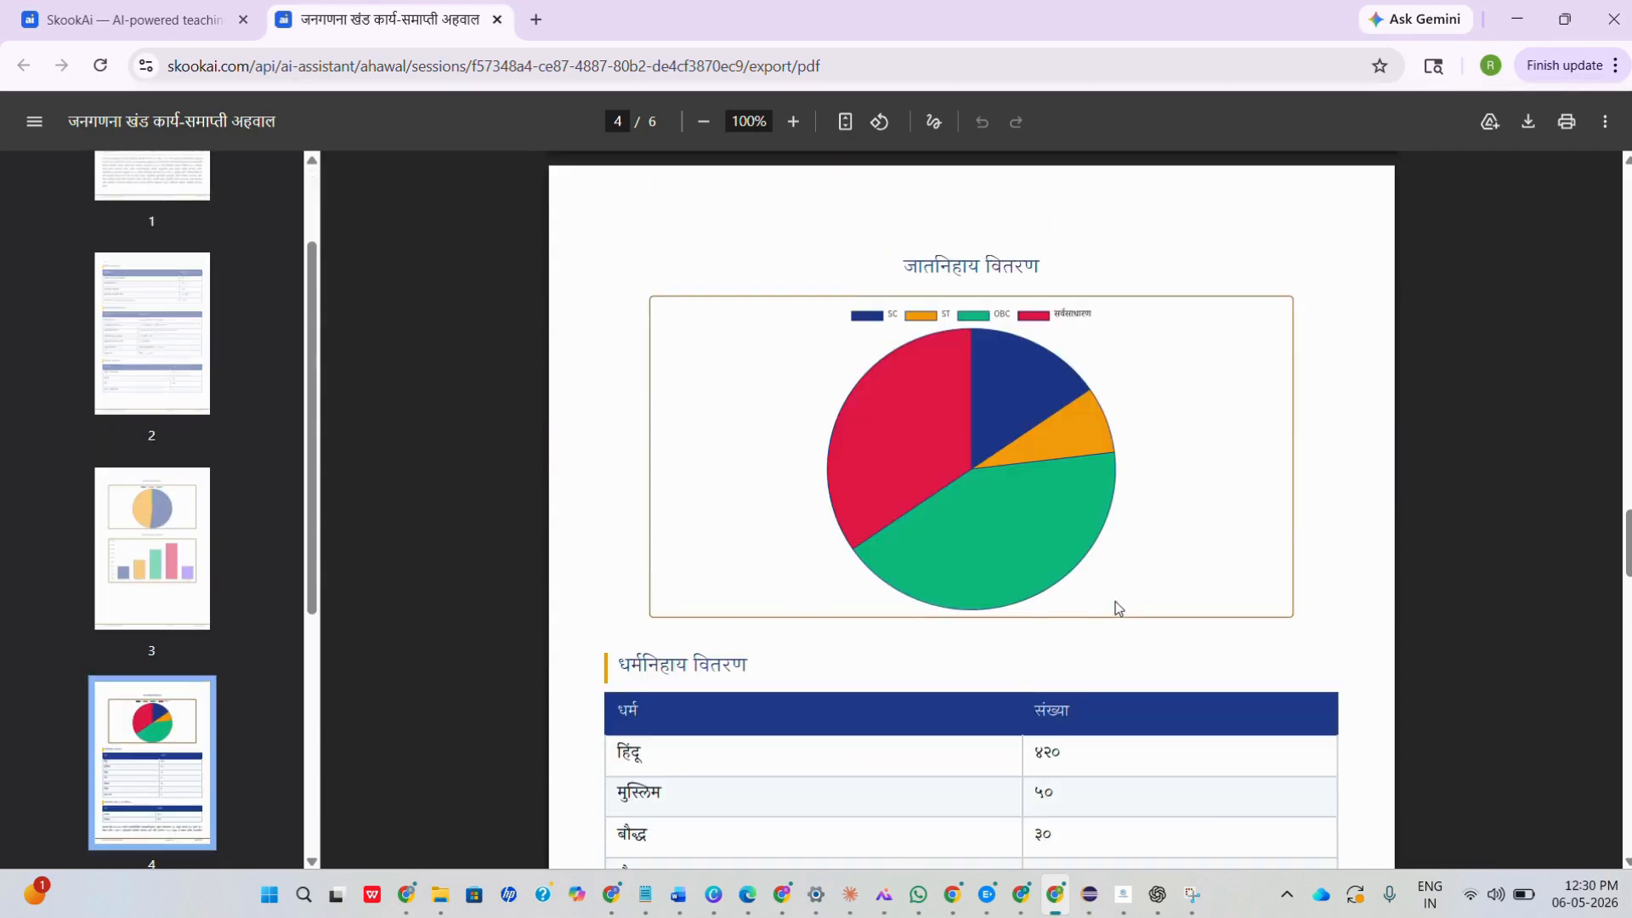
{"action": "scroll", "coordinate": [1117, 557], "scroll_direction": "down", "scroll_amount": 9}
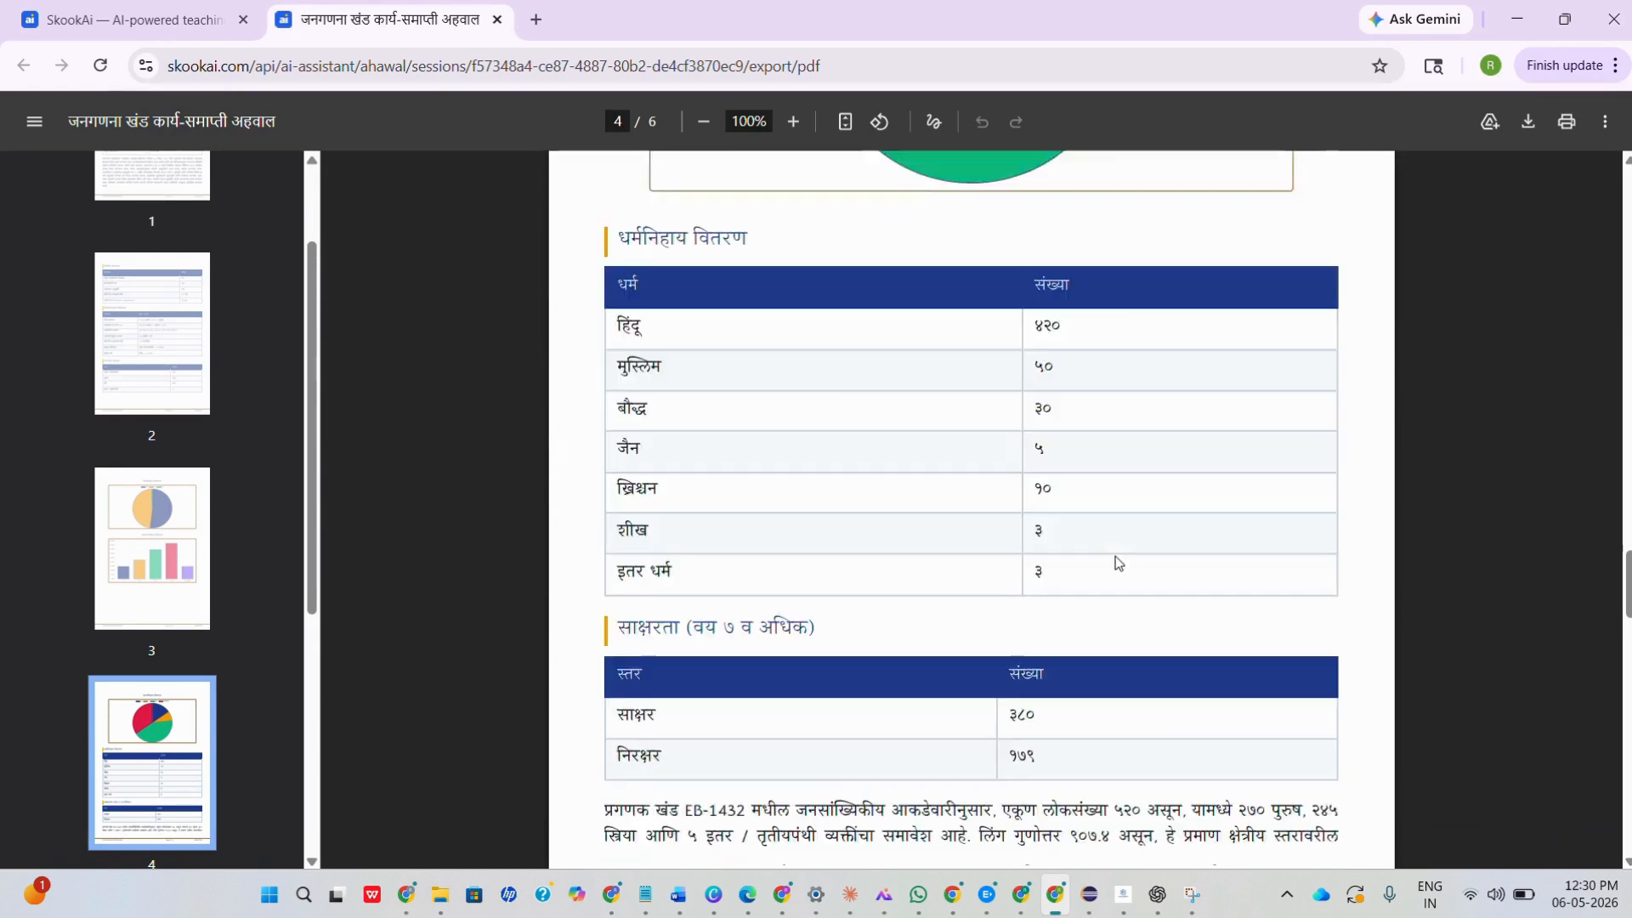
{"action": "scroll", "coordinate": [1117, 557], "scroll_direction": "down", "scroll_amount": 5}
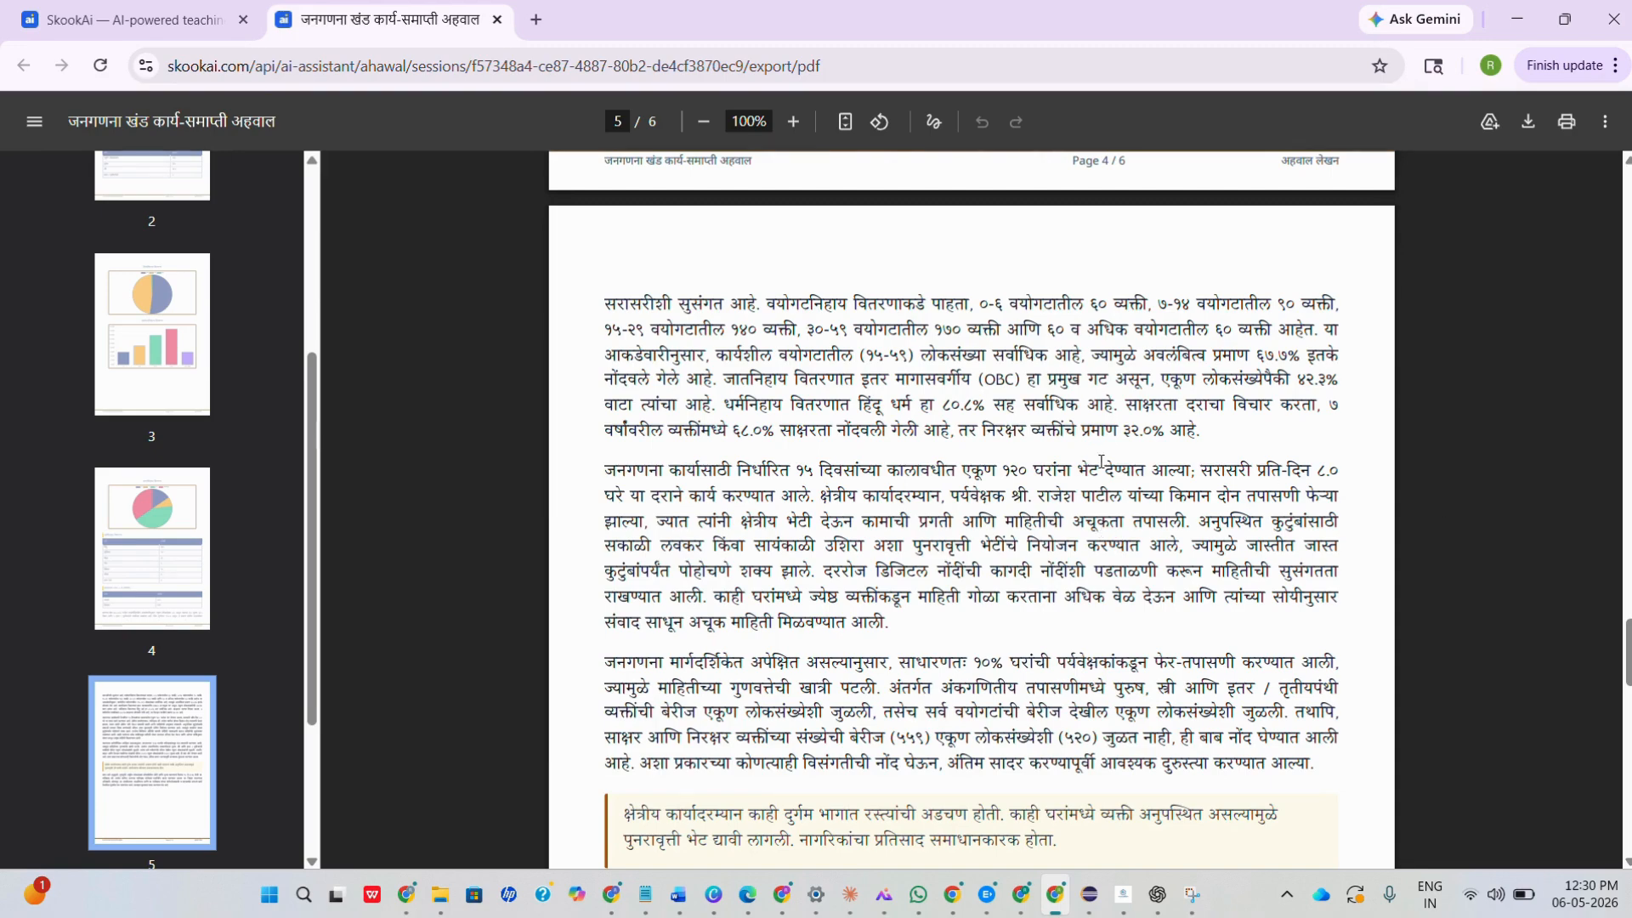
{"action": "scroll", "coordinate": [1102, 519], "scroll_direction": "down", "scroll_amount": 15}
{"action": "scroll", "coordinate": [1102, 512], "scroll_direction": "up", "scroll_amount": 6}
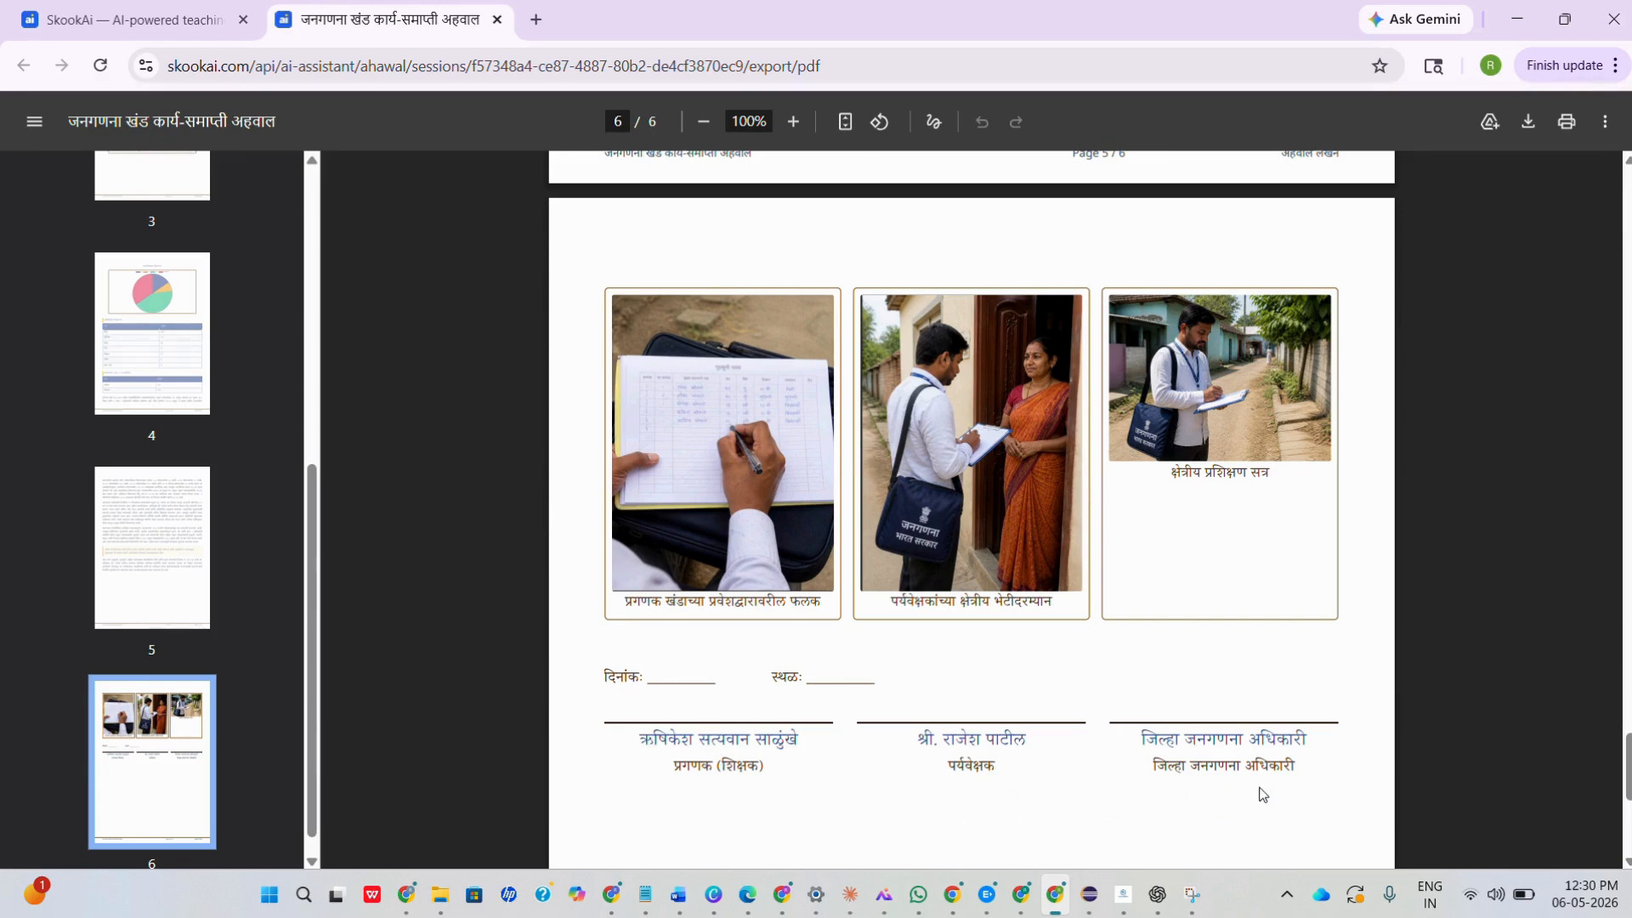
Step: Save the PDF as ahawal-f57348a4 in the Downloads folder and show the saved file in its folder
{"action": "left_click", "coordinate": [1530, 127]}
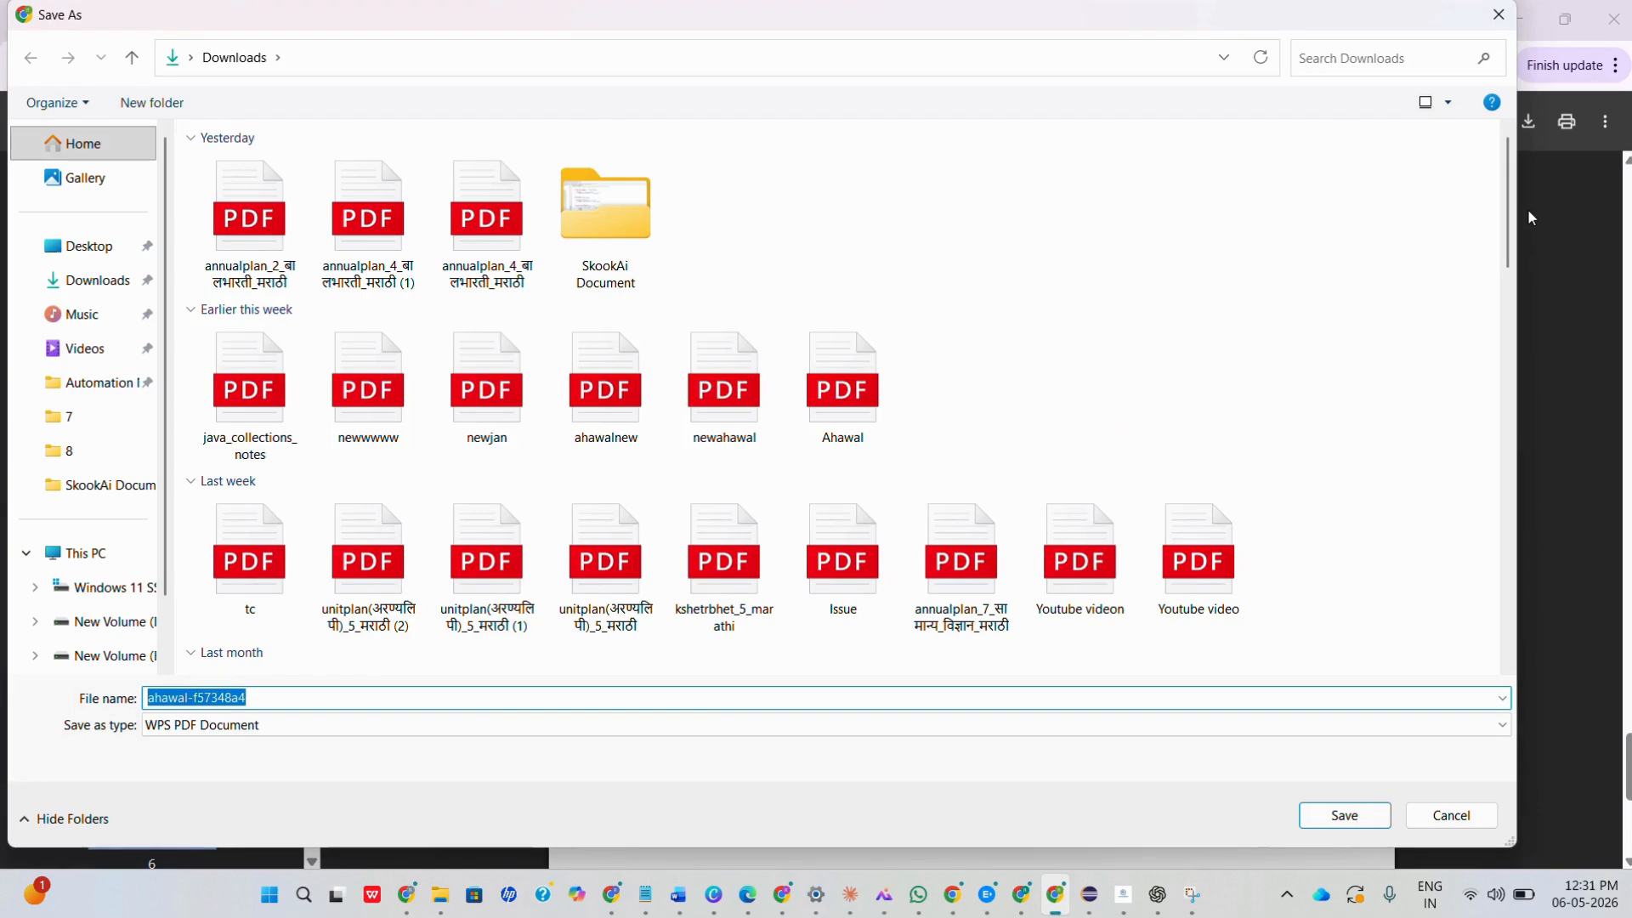
{"action": "left_click", "coordinate": [1360, 820]}
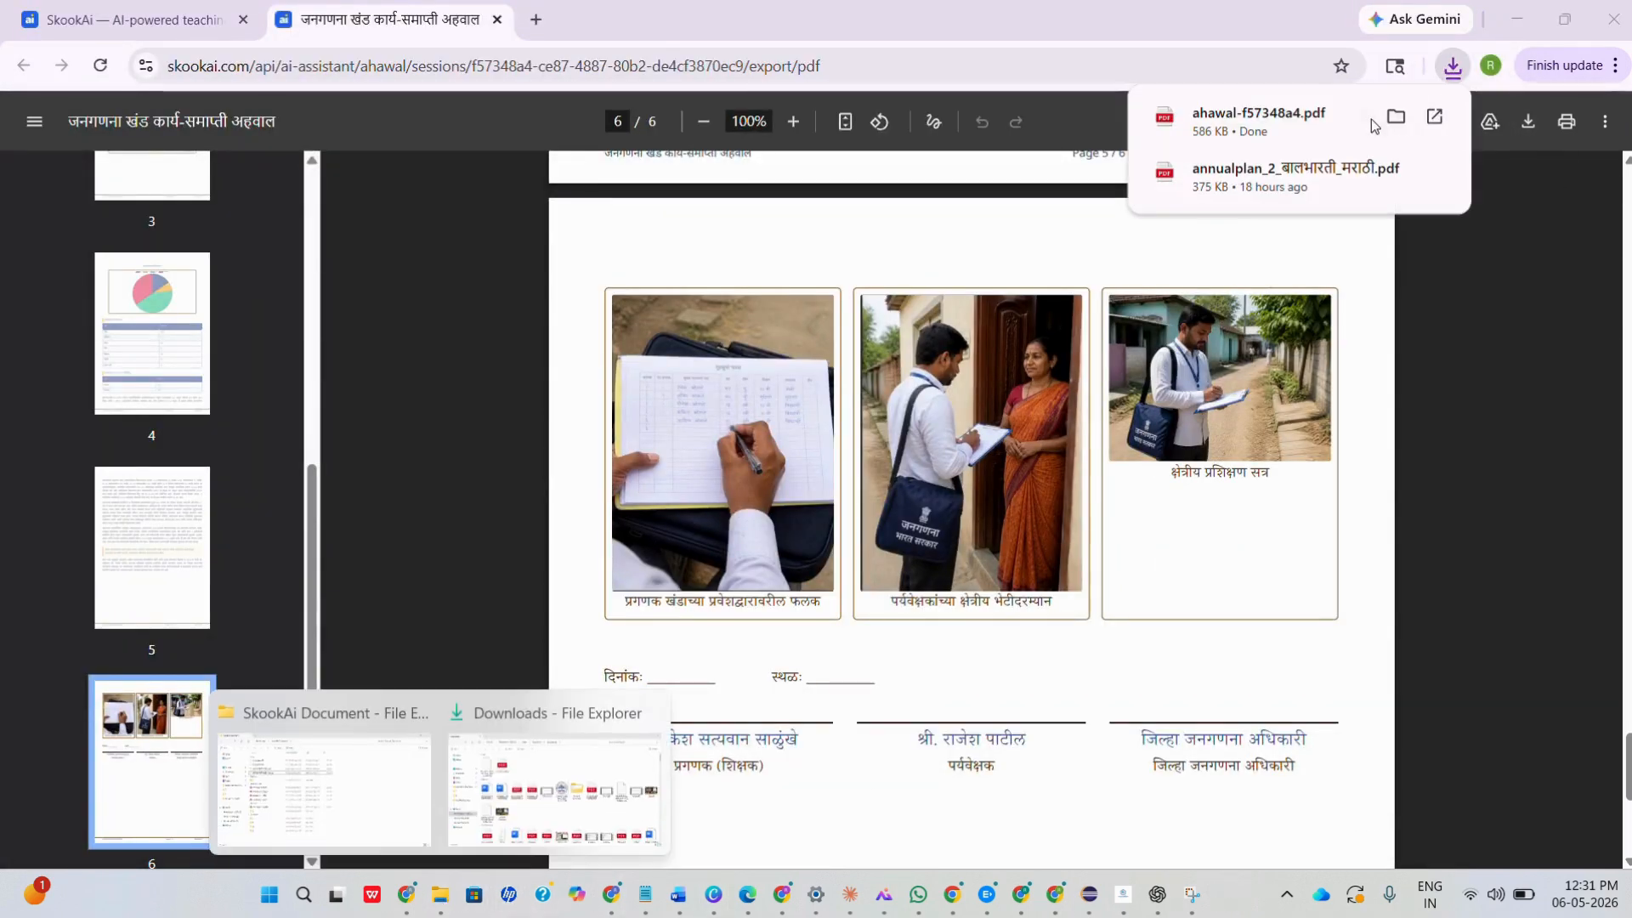
{"action": "left_click", "coordinate": [1397, 118]}
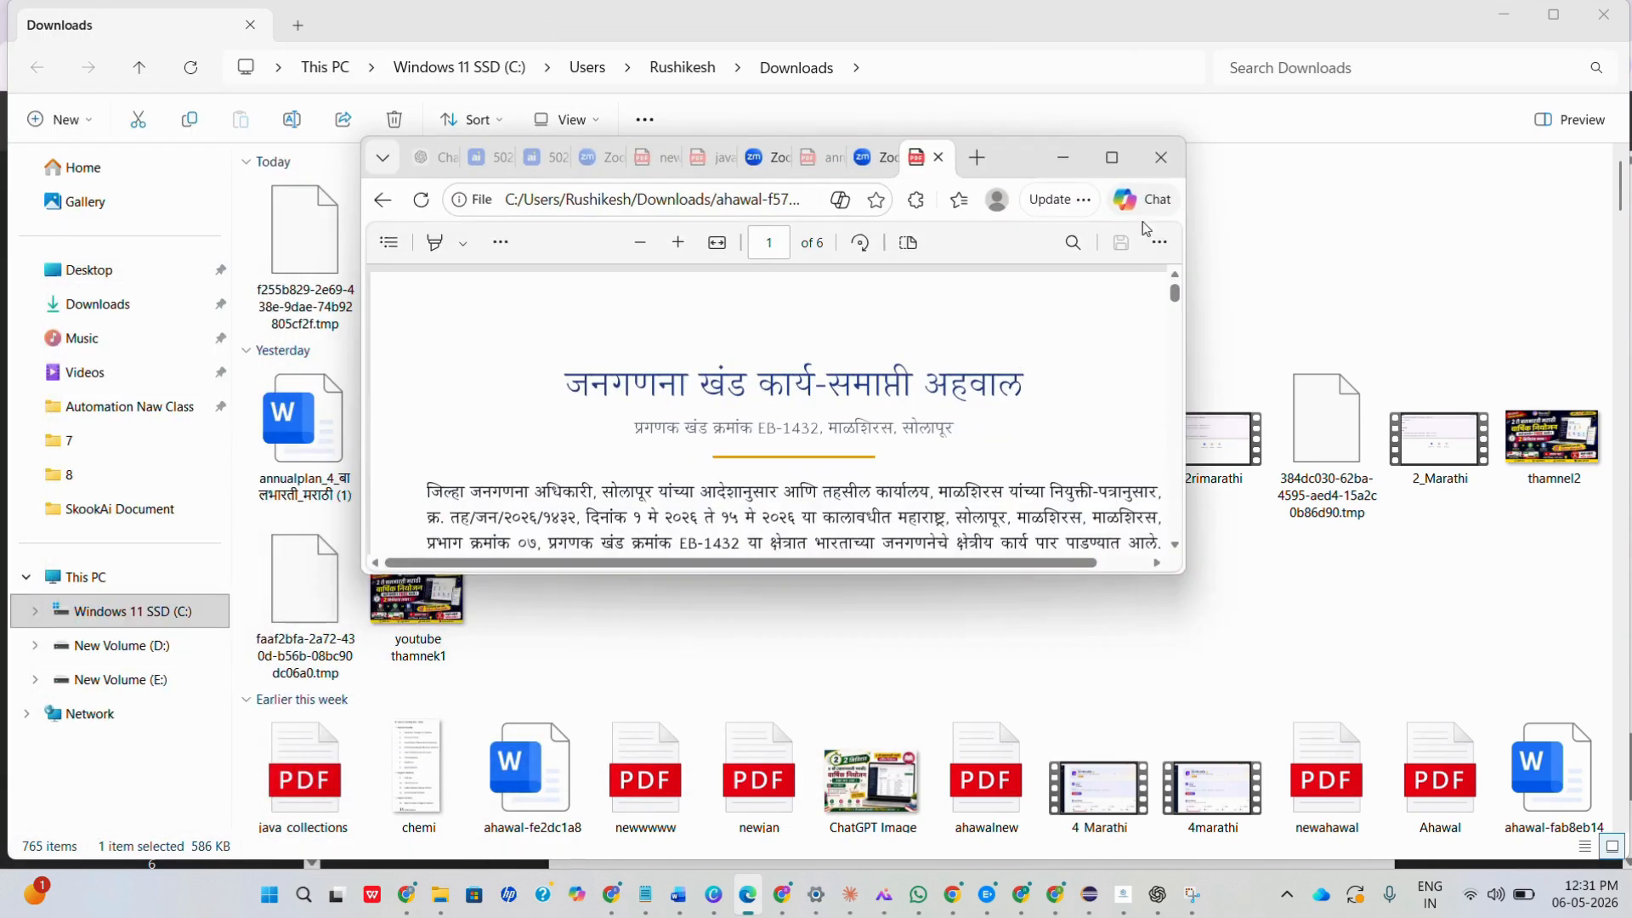
Step: Examine the downloaded ahawal-f57348a4 PDF full-screen from the क्षेत्र तपशील table through the distribution charts to the captioned photos, ending back at the title
{"action": "left_click", "coordinate": [1111, 158]}
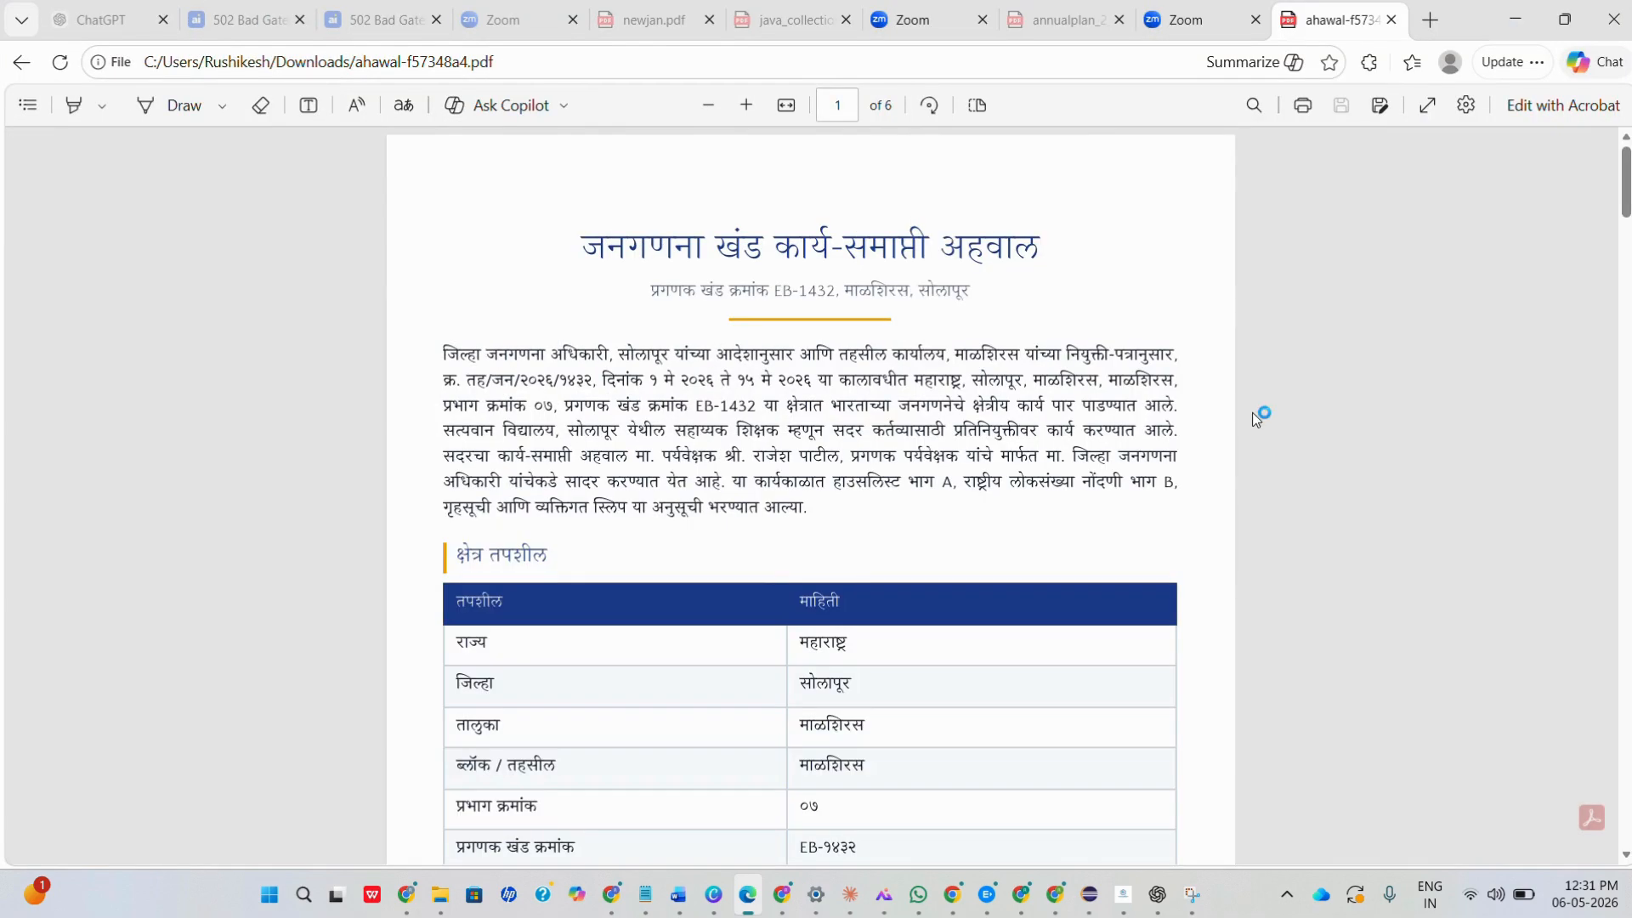
{"action": "scroll", "coordinate": [1252, 412], "scroll_direction": "down", "scroll_amount": 10}
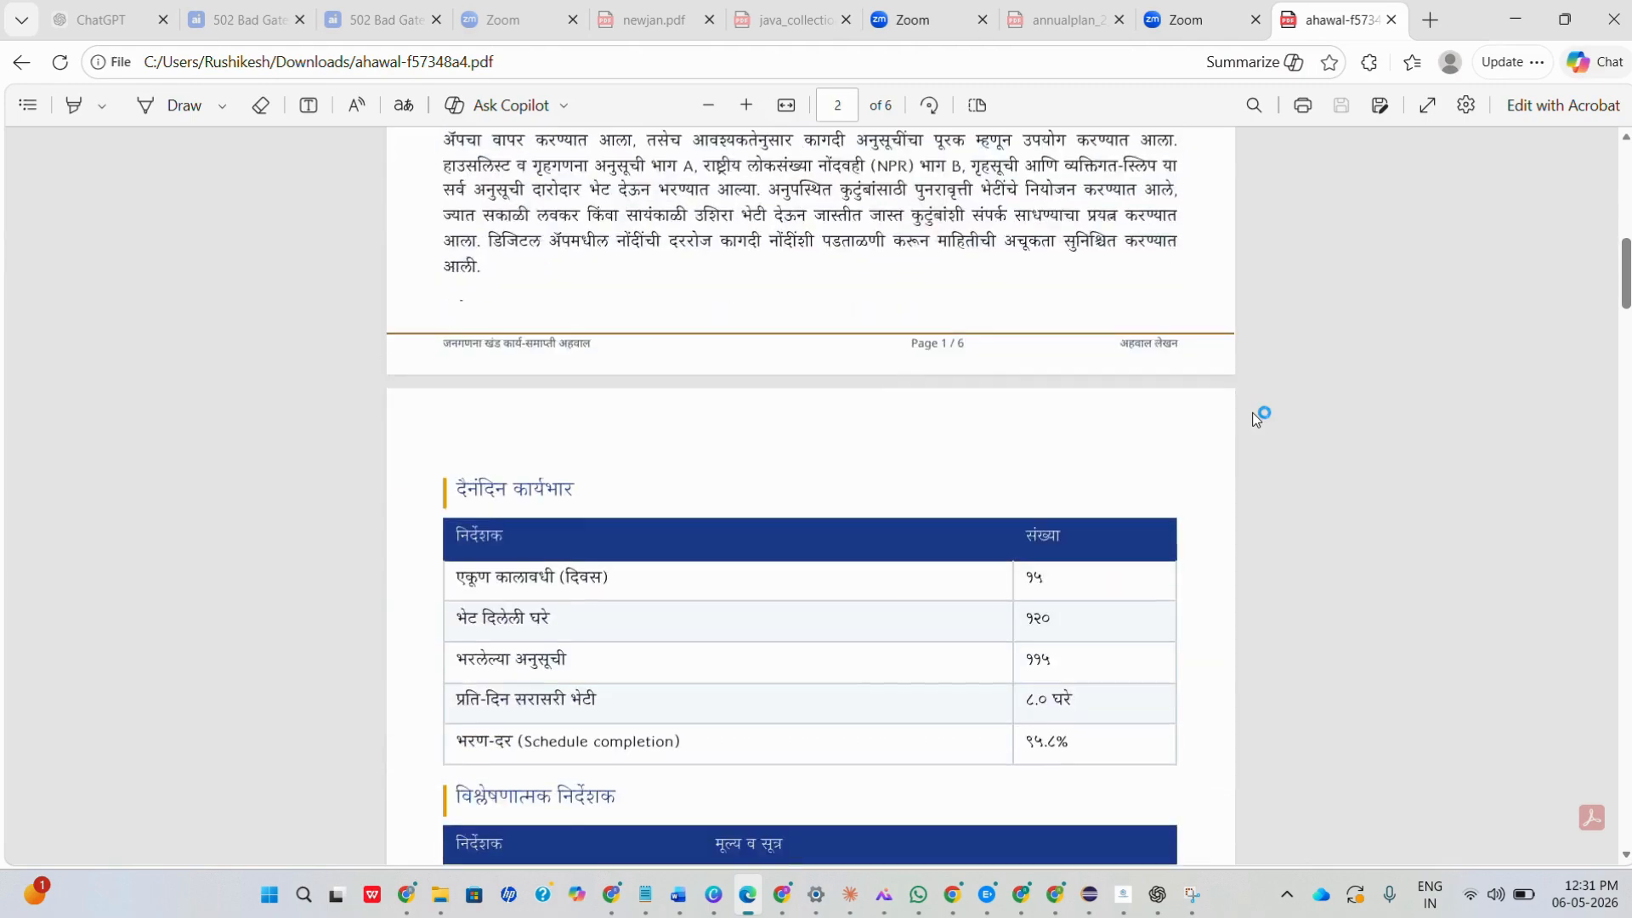
{"action": "scroll", "coordinate": [1252, 411], "scroll_direction": "down", "scroll_amount": 12}
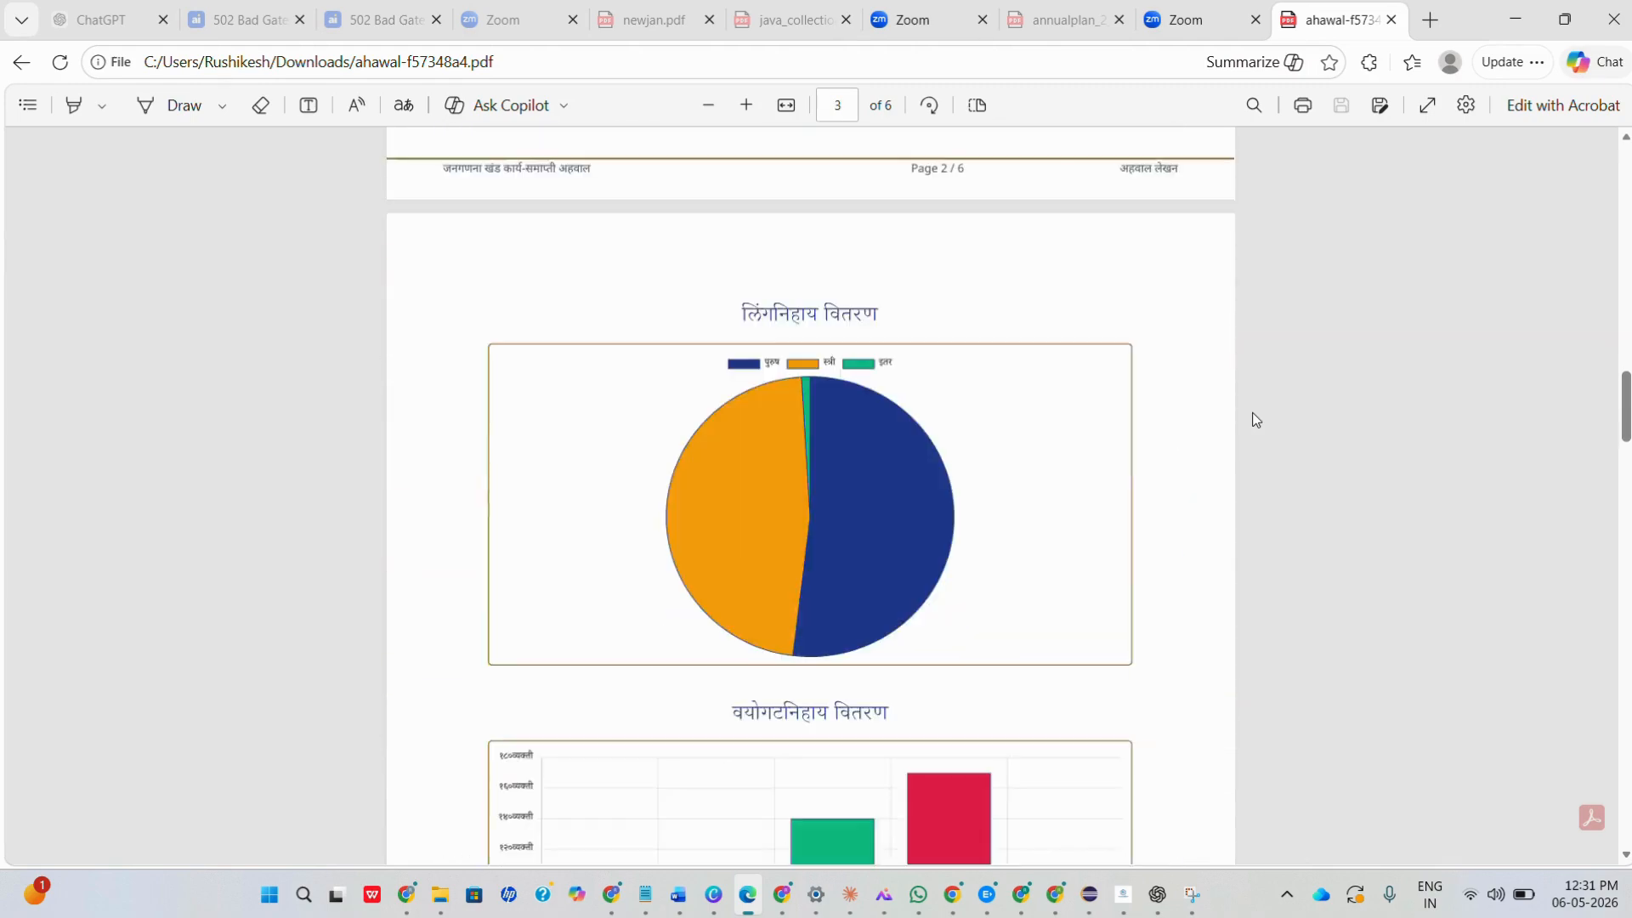
{"action": "scroll", "coordinate": [1252, 411], "scroll_direction": "down", "scroll_amount": 15}
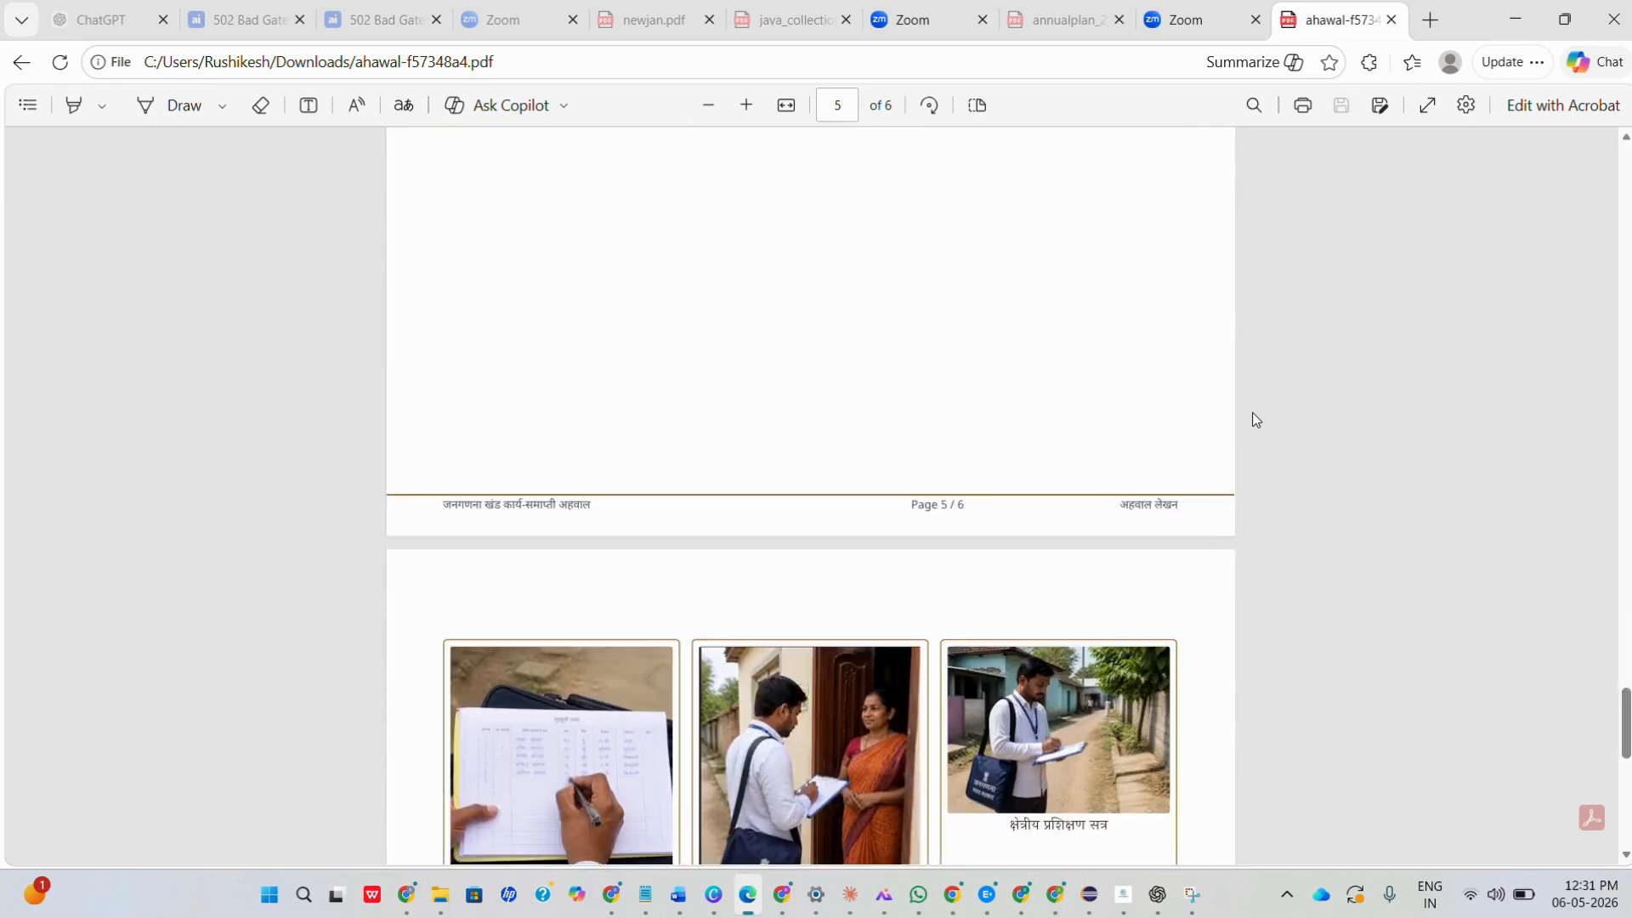
{"action": "scroll", "coordinate": [1252, 417], "scroll_direction": "down", "scroll_amount": 8}
{"action": "scroll", "coordinate": [1253, 417], "scroll_direction": "up", "scroll_amount": 6}
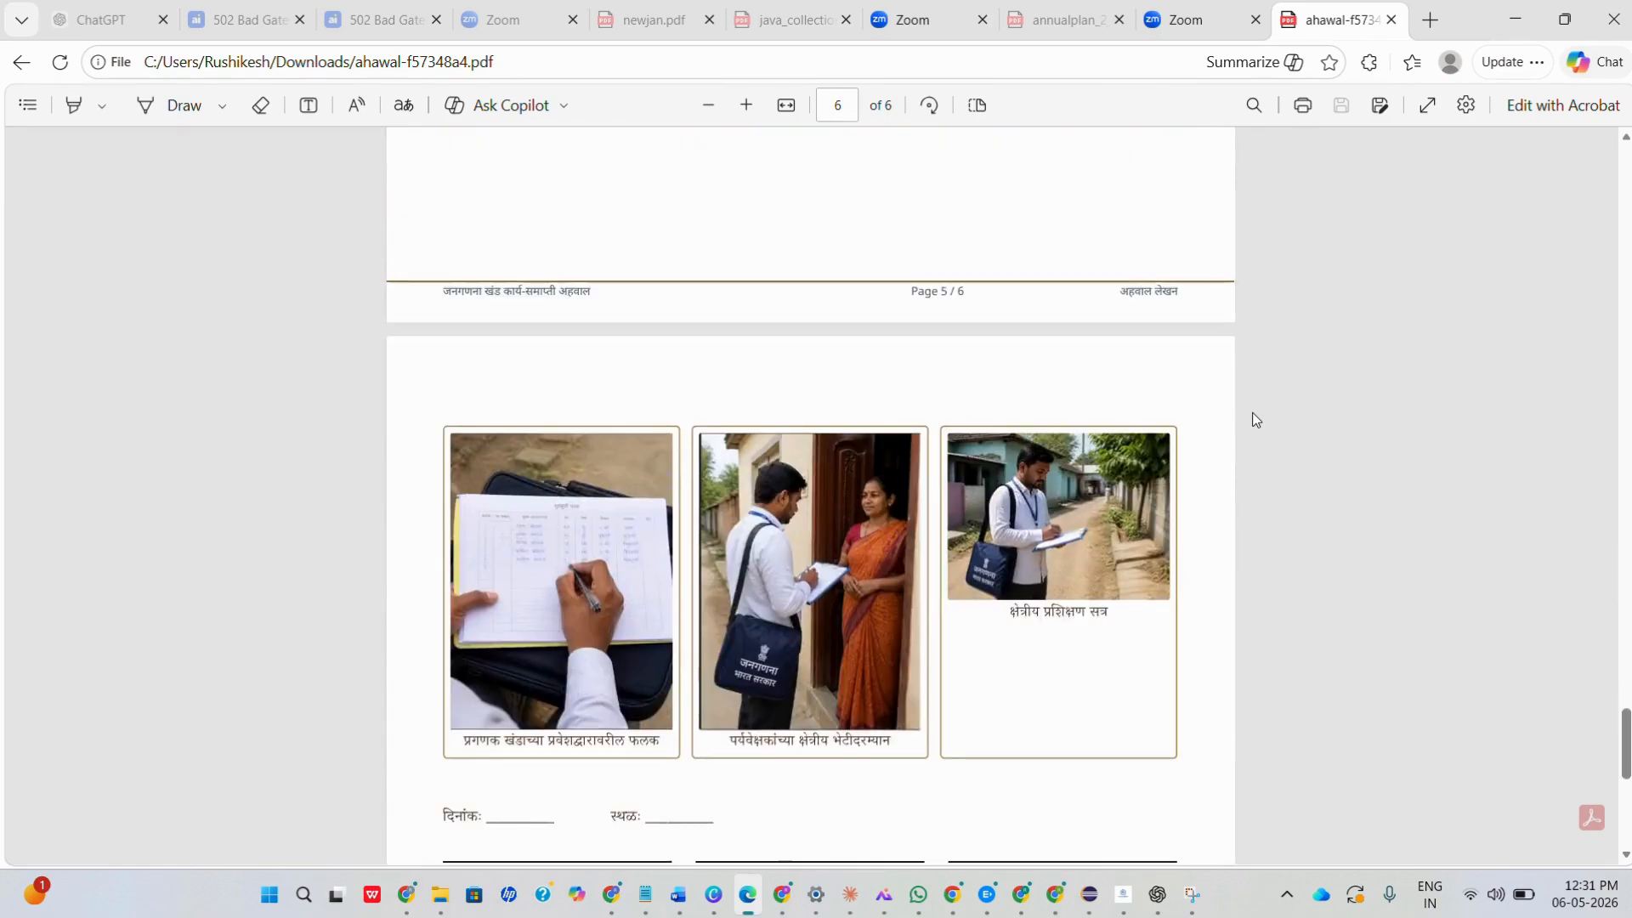
{"action": "scroll", "coordinate": [1252, 412], "scroll_direction": "up", "scroll_amount": 15}
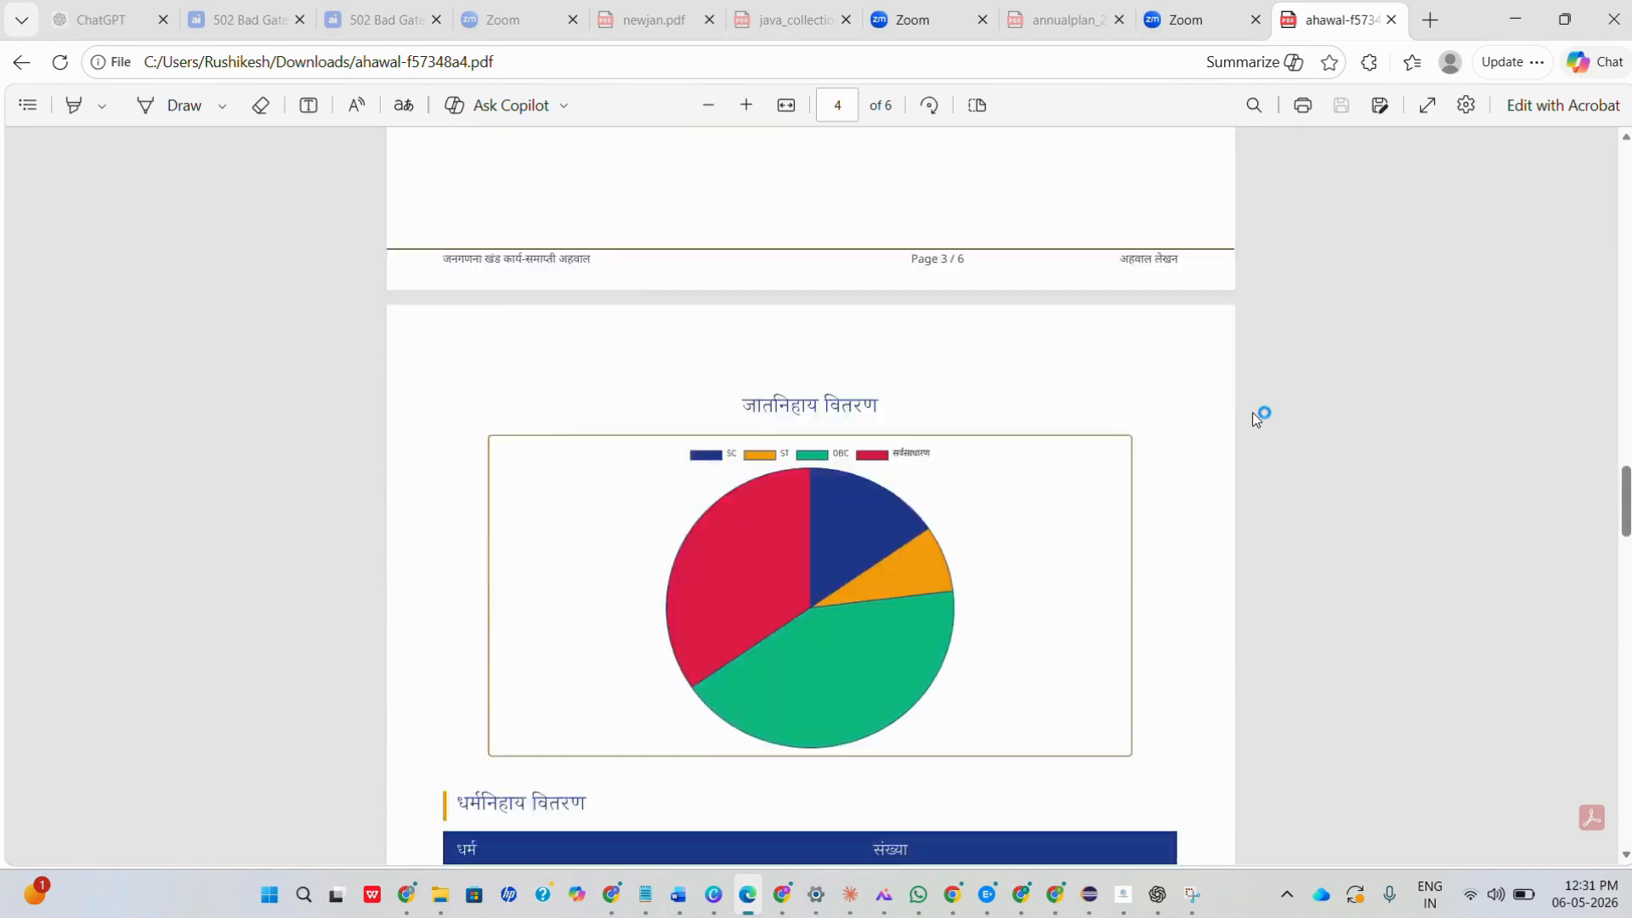
{"action": "scroll", "coordinate": [1252, 412], "scroll_direction": "up", "scroll_amount": 15}
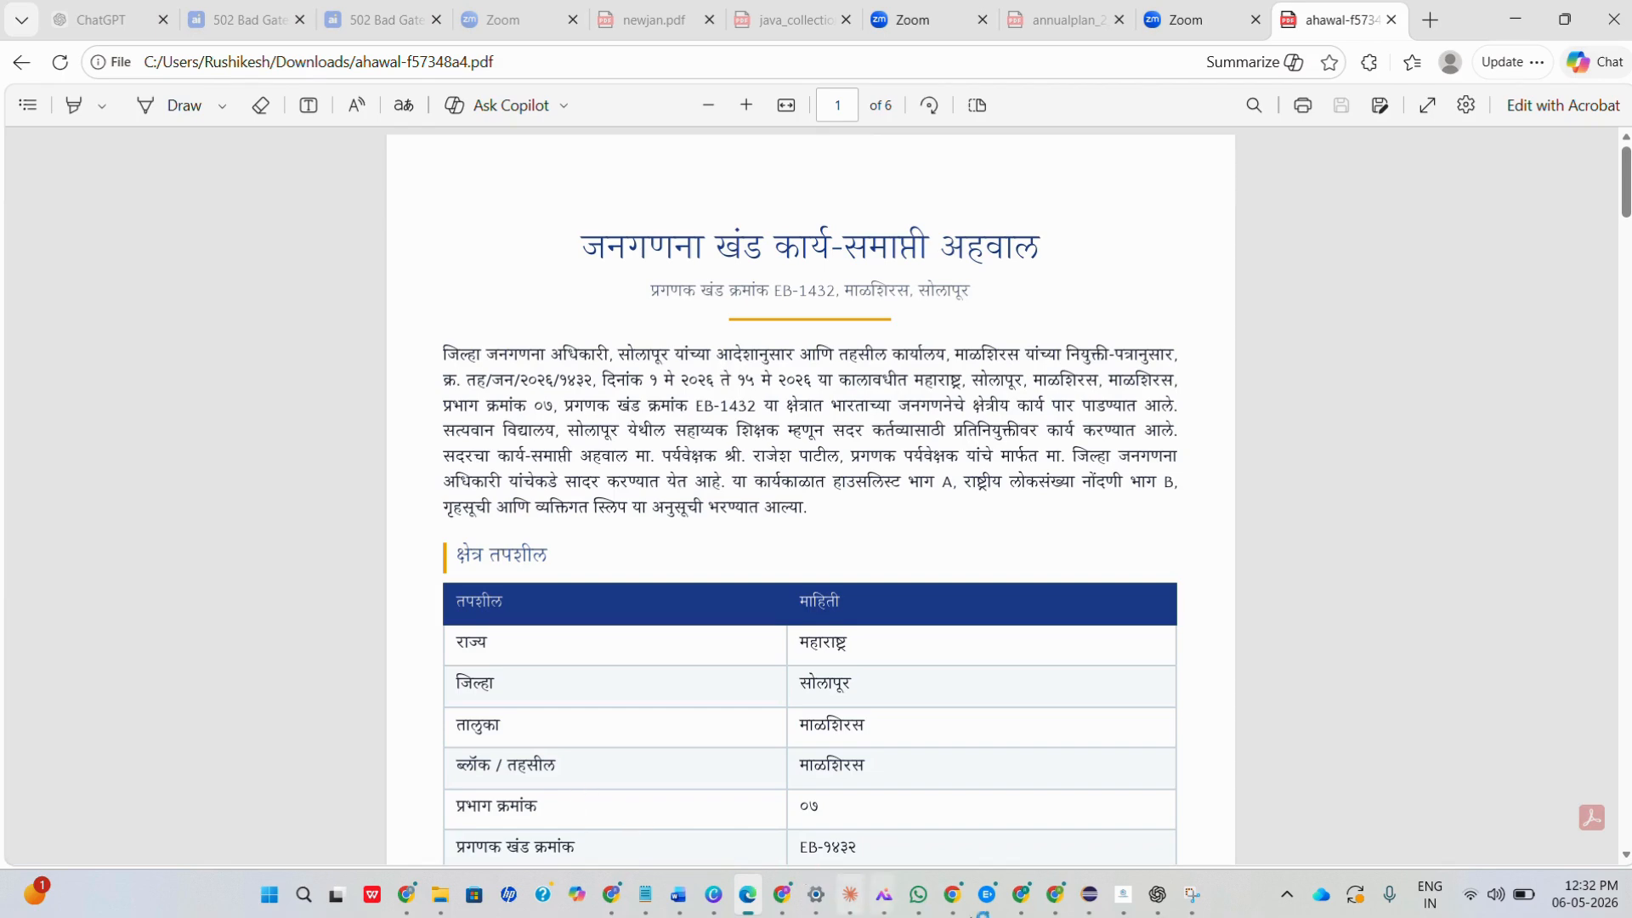
Step: Switch back to the SkookAi अहवाल लेखन page offering the finished report's download and sharing options
{"action": "left_click", "coordinate": [1059, 903]}
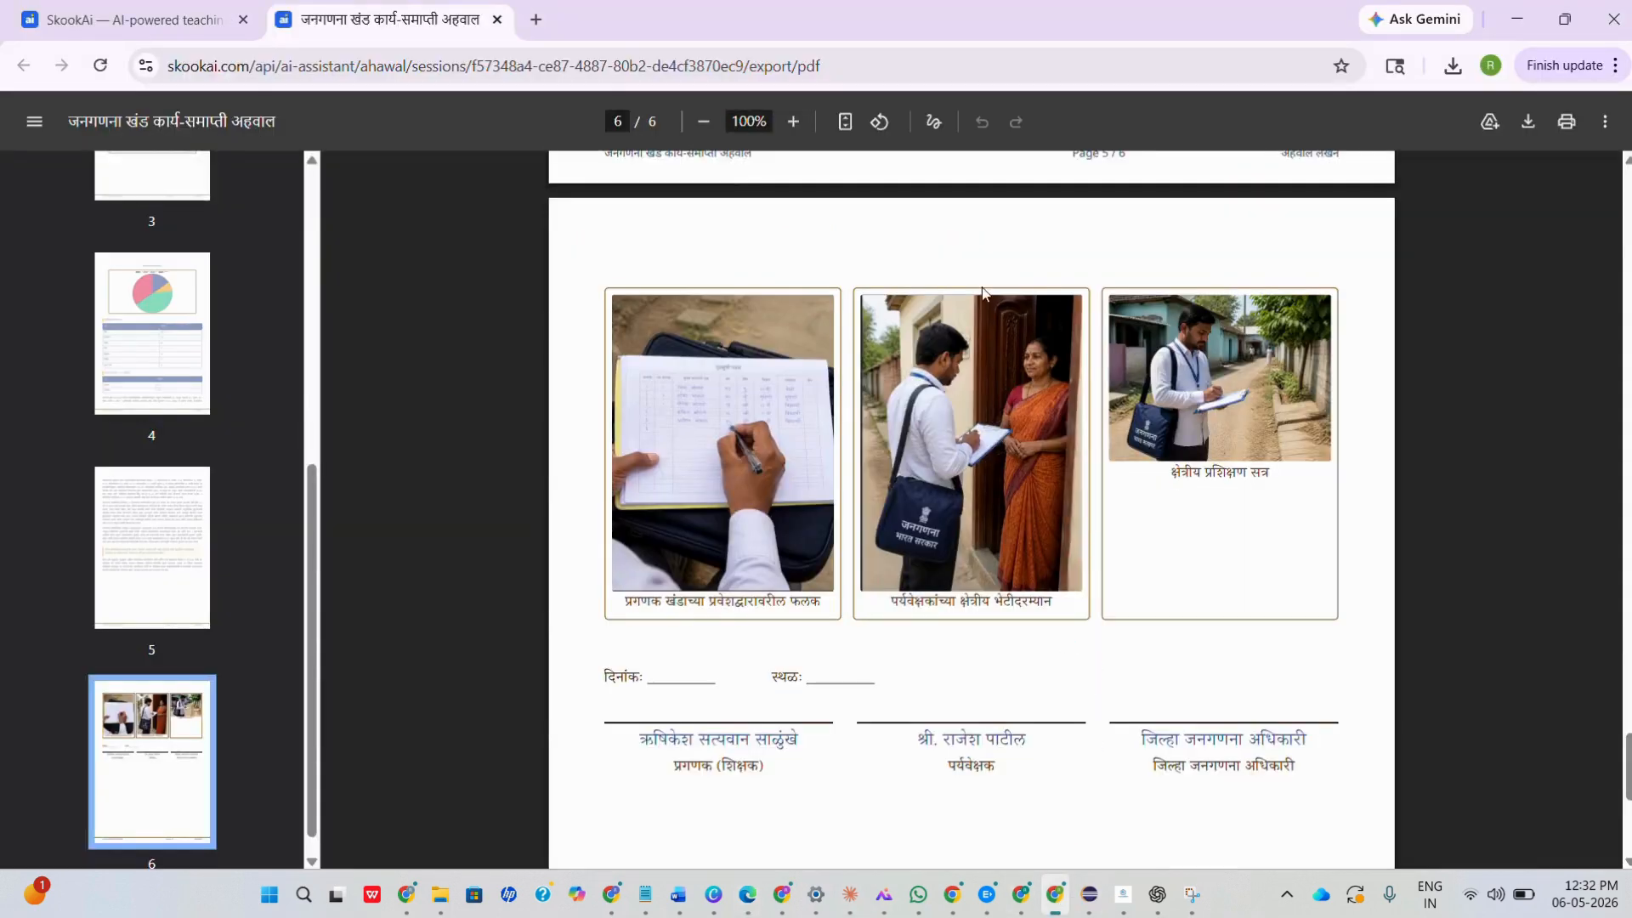
{"action": "left_click", "coordinate": [136, 19]}
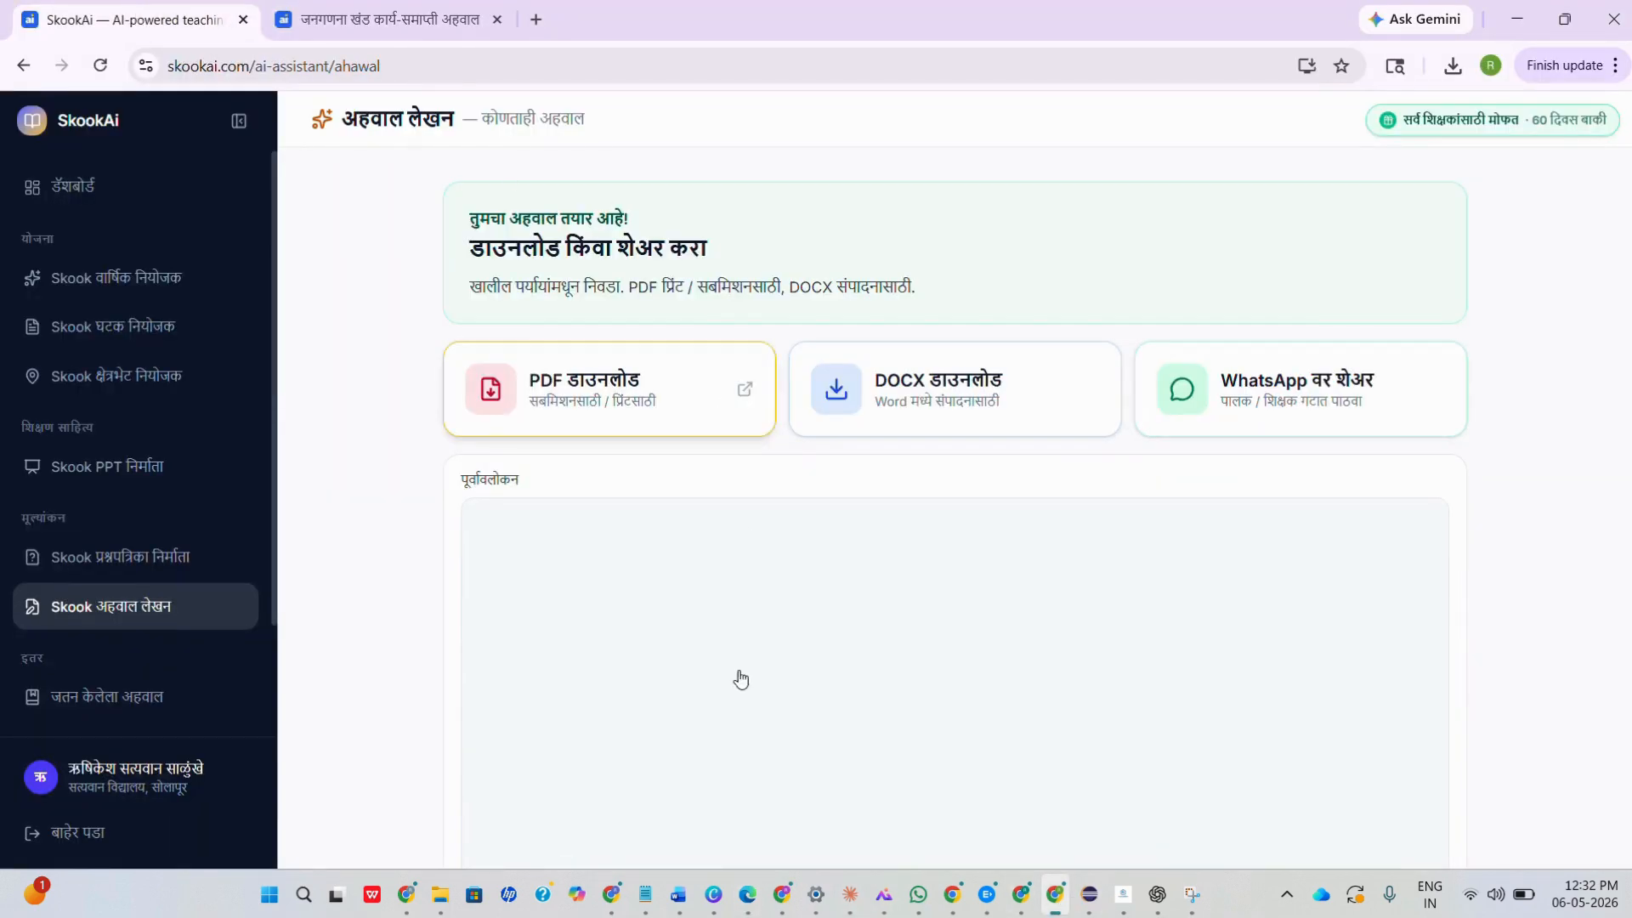